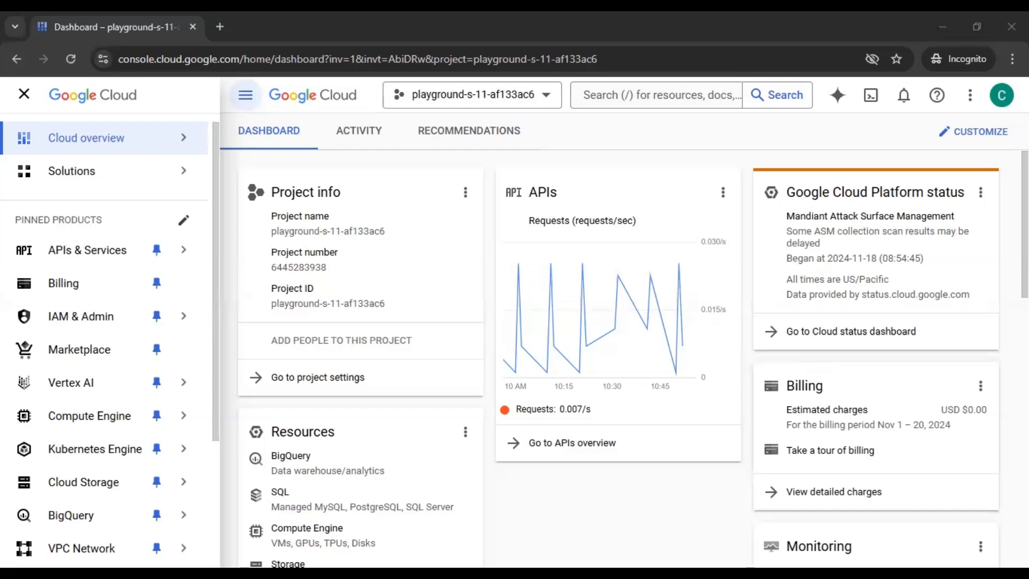
- Open the Kubernetes Engine overview for the project and enable the Kubernetes Engine API
mouse_move(100, 461)
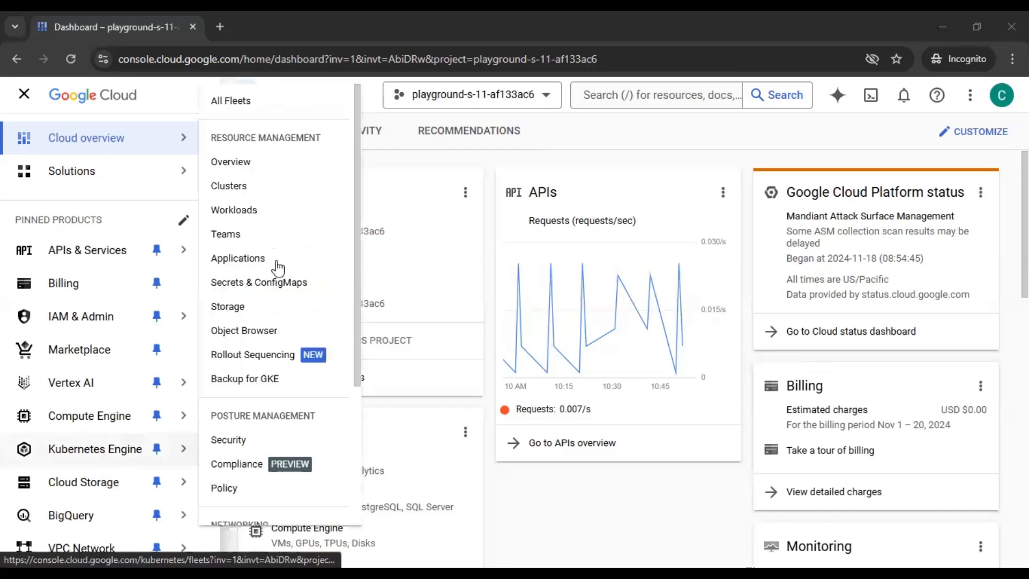
click(277, 168)
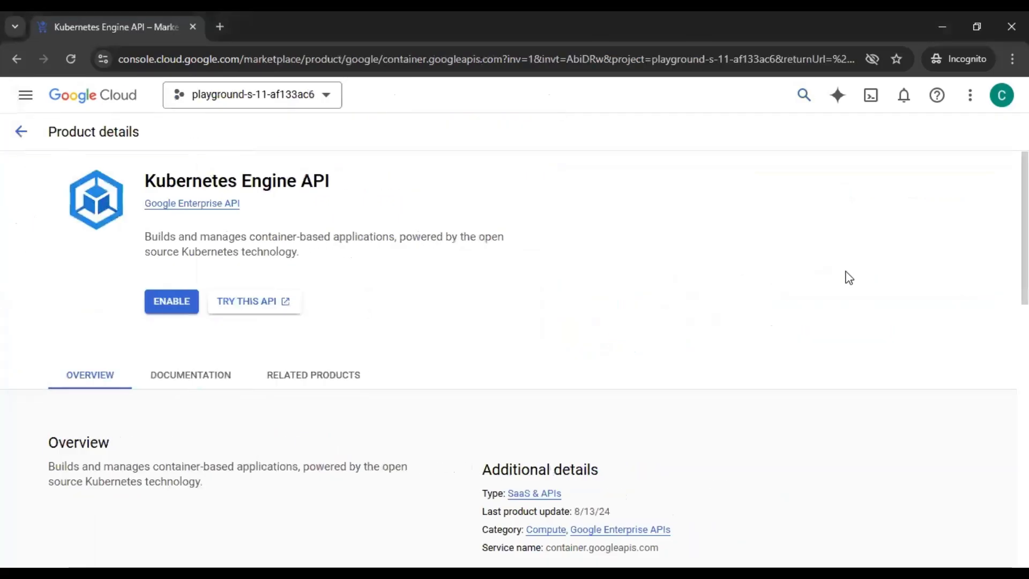
drag(143, 182, 371, 206)
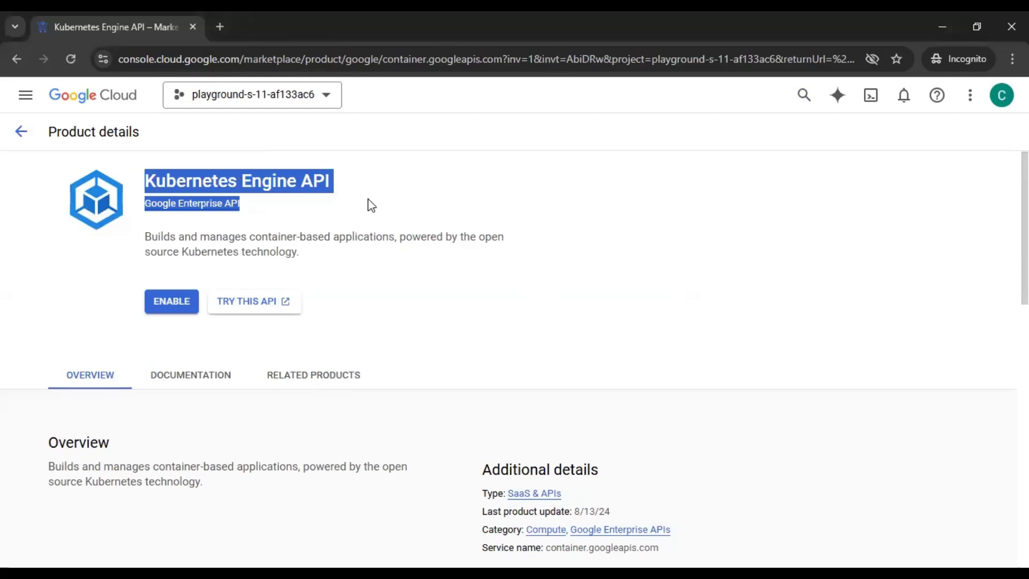
click(371, 205)
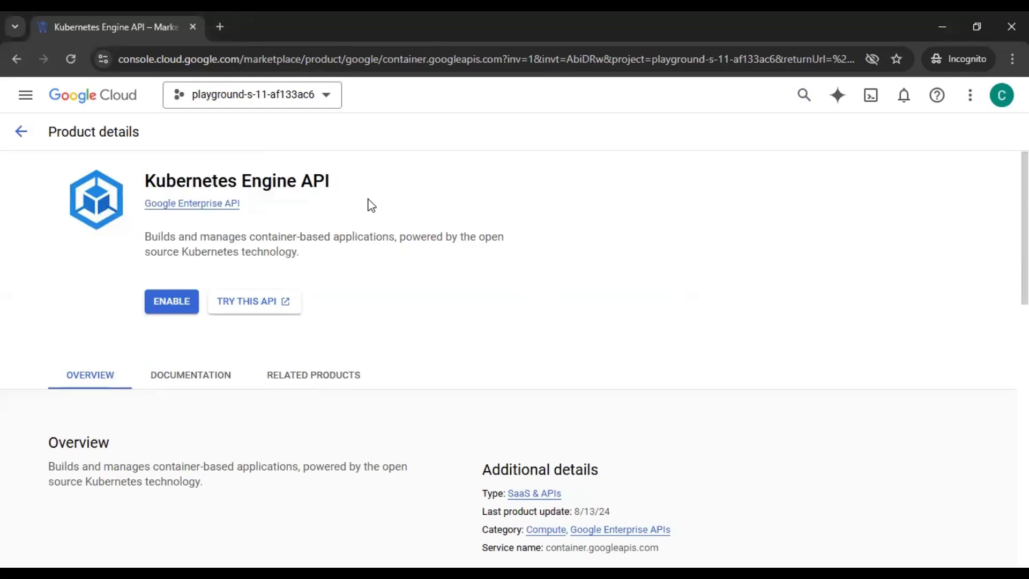
click(172, 303)
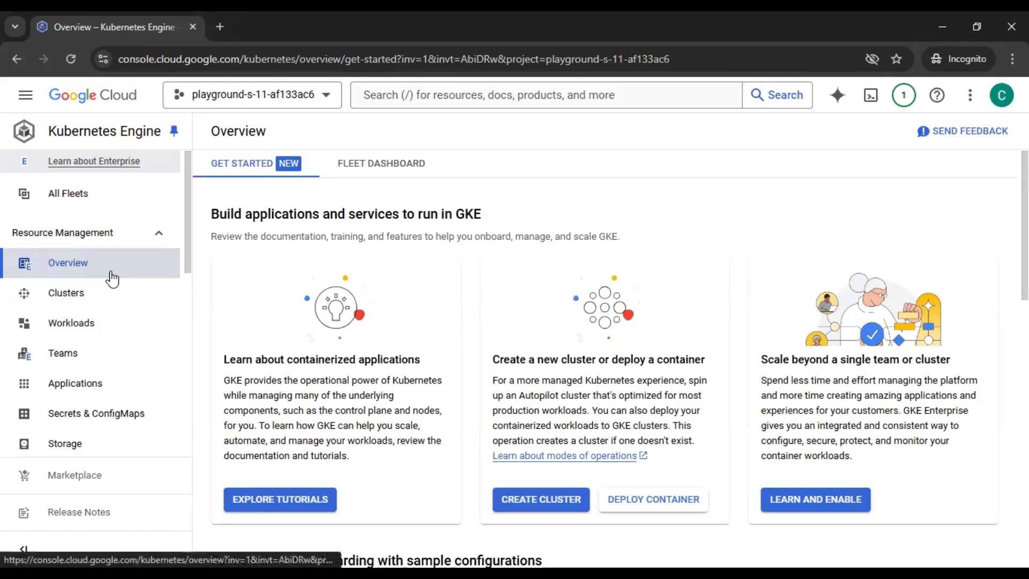
- Go to the Kubernetes Engine clusters page and close the Get started with GKE tutorial
scroll(115, 368, down, 3)
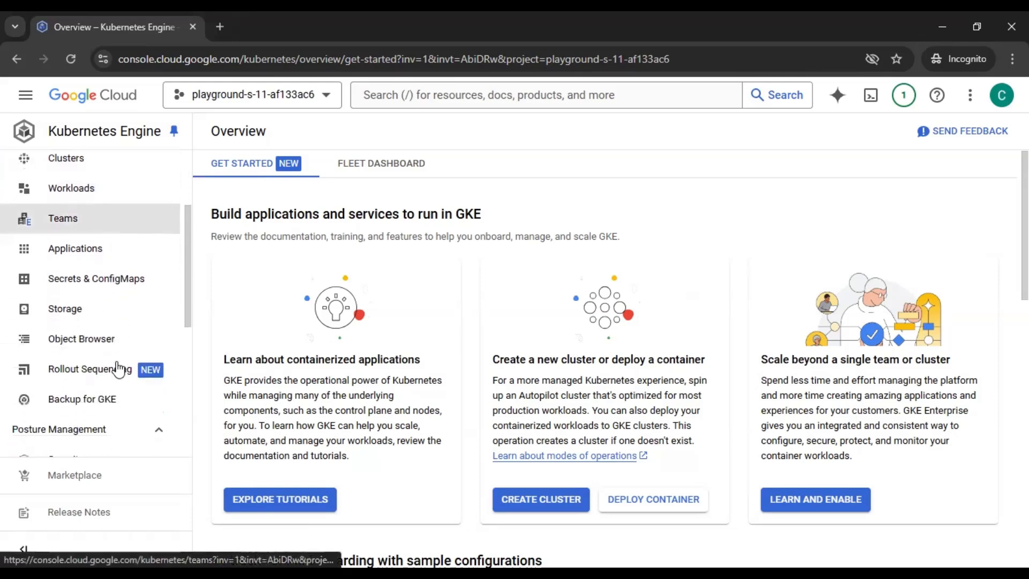
scroll(117, 368, down, 5)
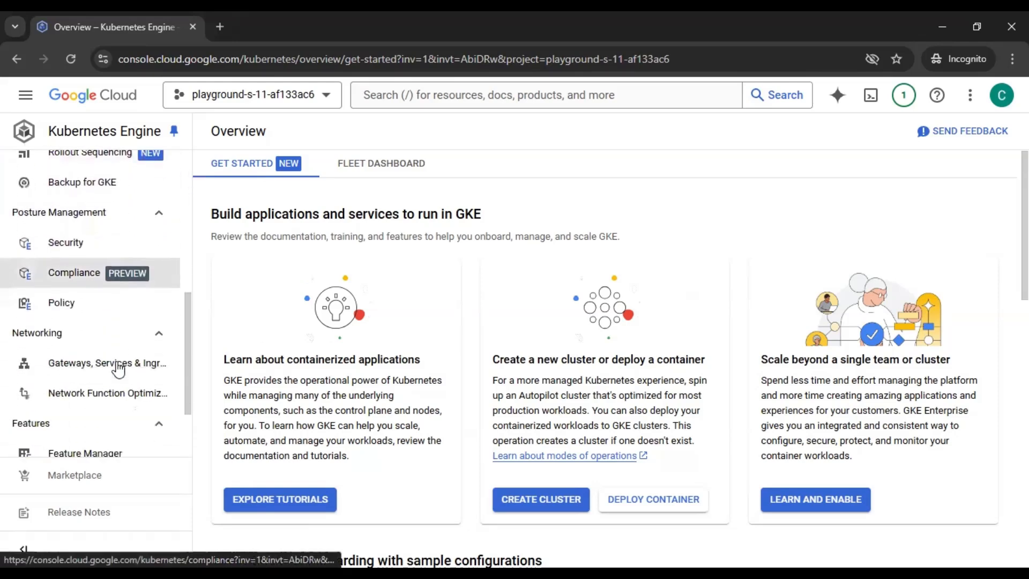
scroll(117, 368, up, 8)
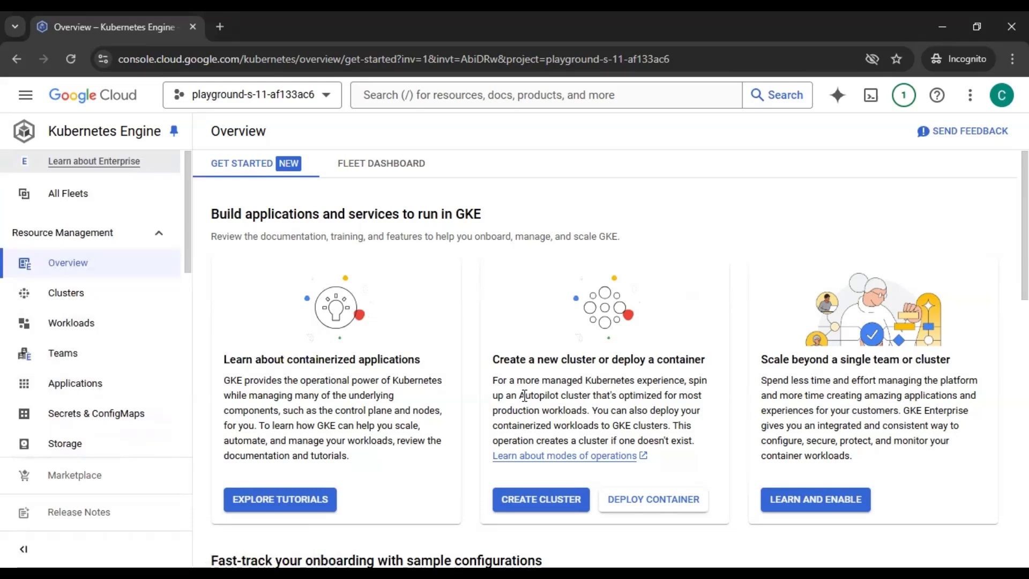
click(110, 306)
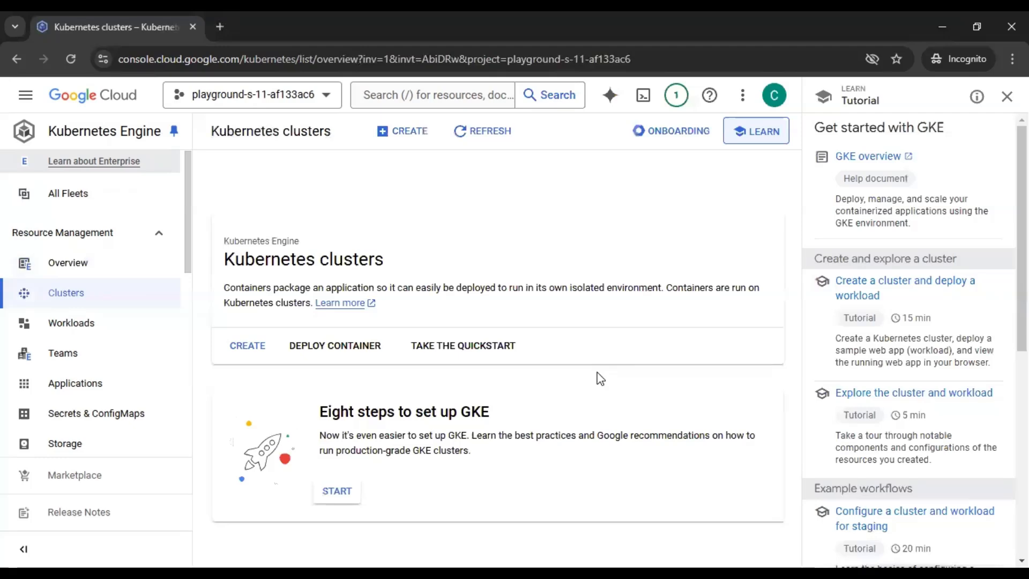
click(1007, 97)
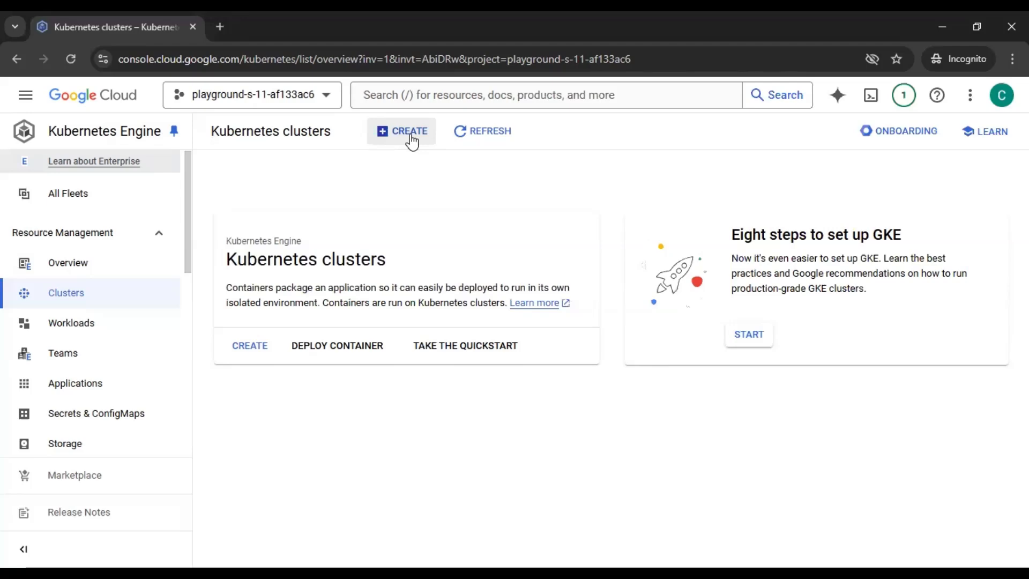
- Start creating a new Kubernetes cluster and dismiss the welcome message and guided tour
click(410, 140)
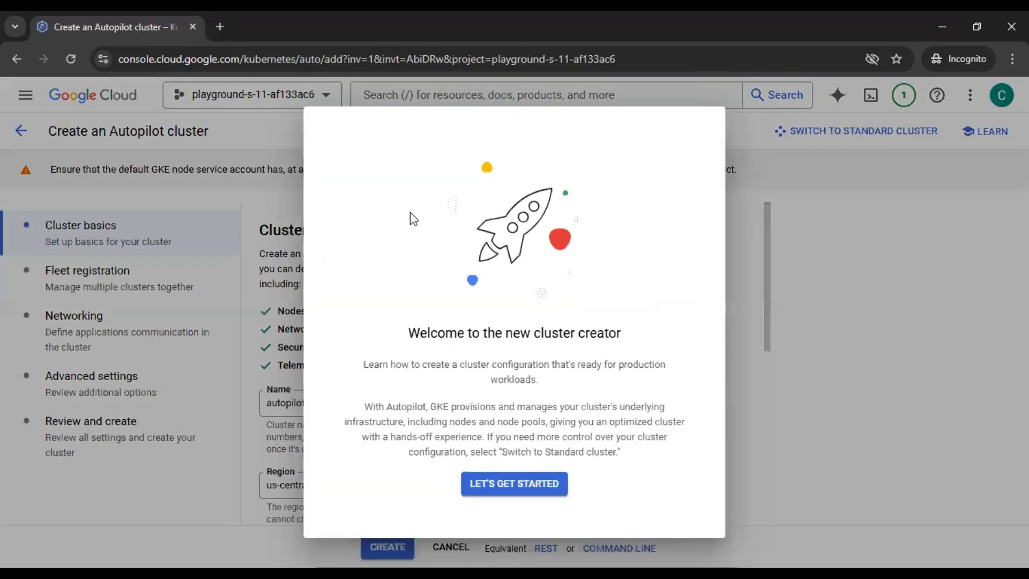
click(521, 483)
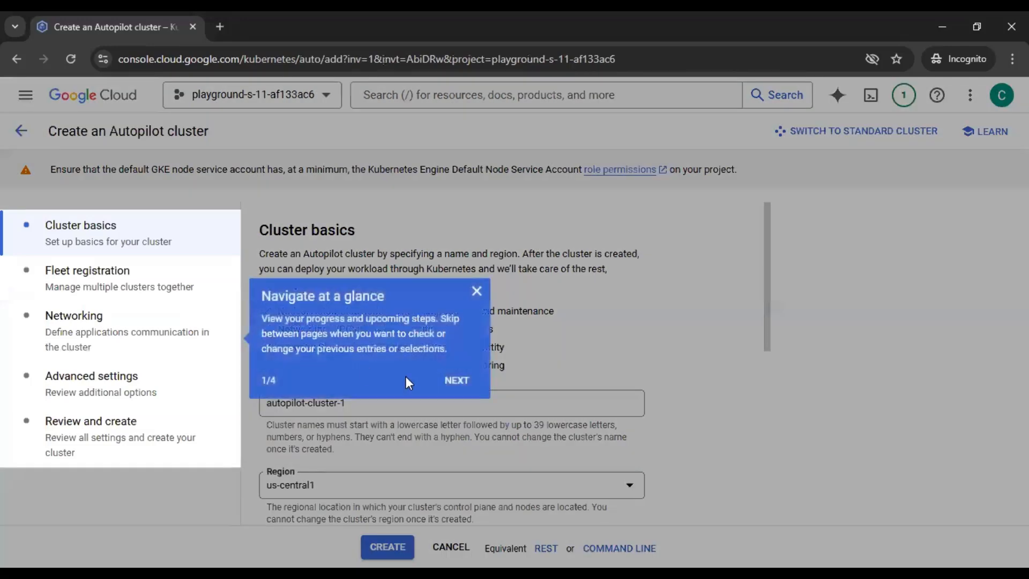
click(475, 285)
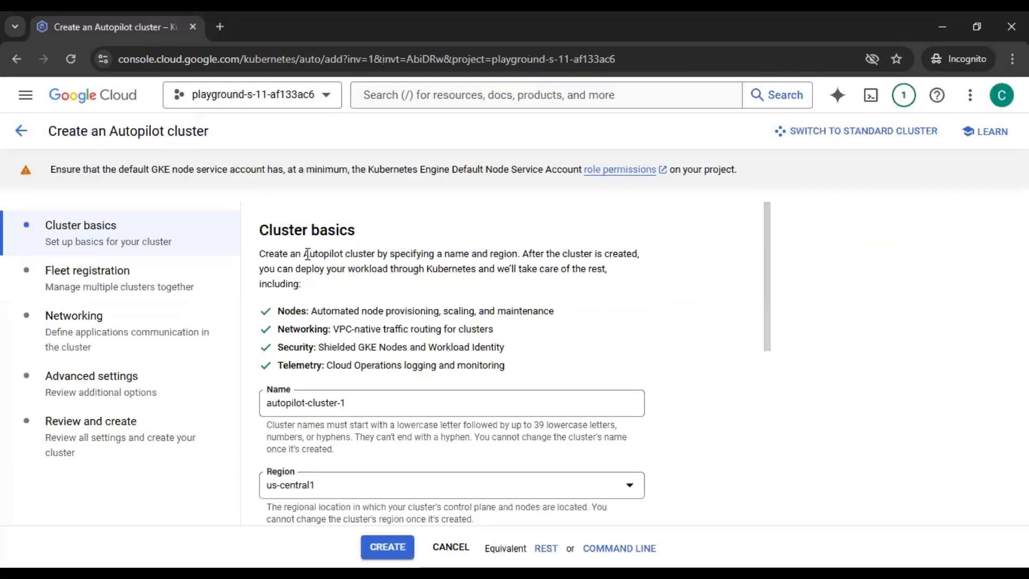
- Examine the Autopilot cluster basics, including its description, name, region and cluster tier options
drag(304, 254, 377, 255)
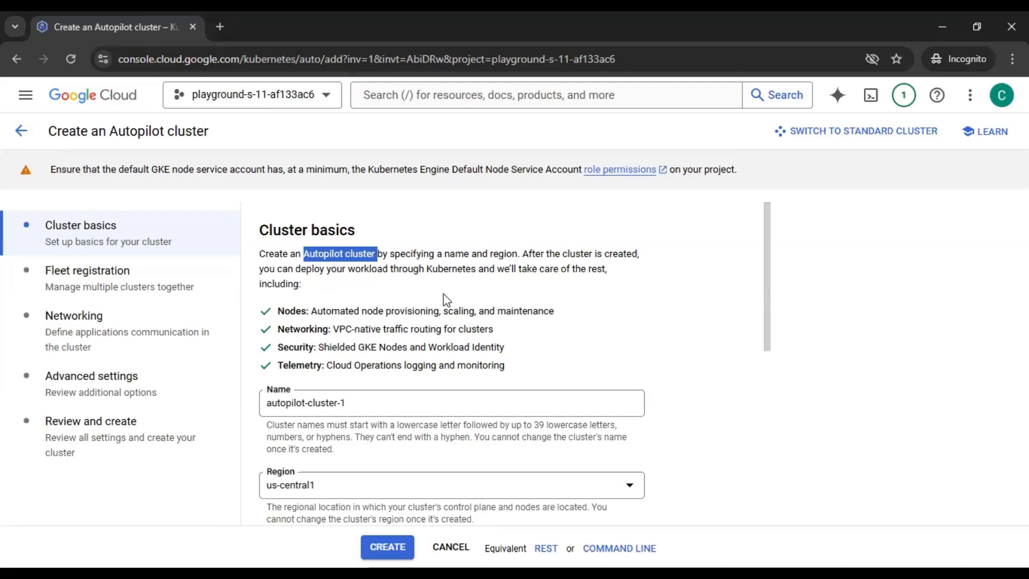
scroll(443, 293, down, 3)
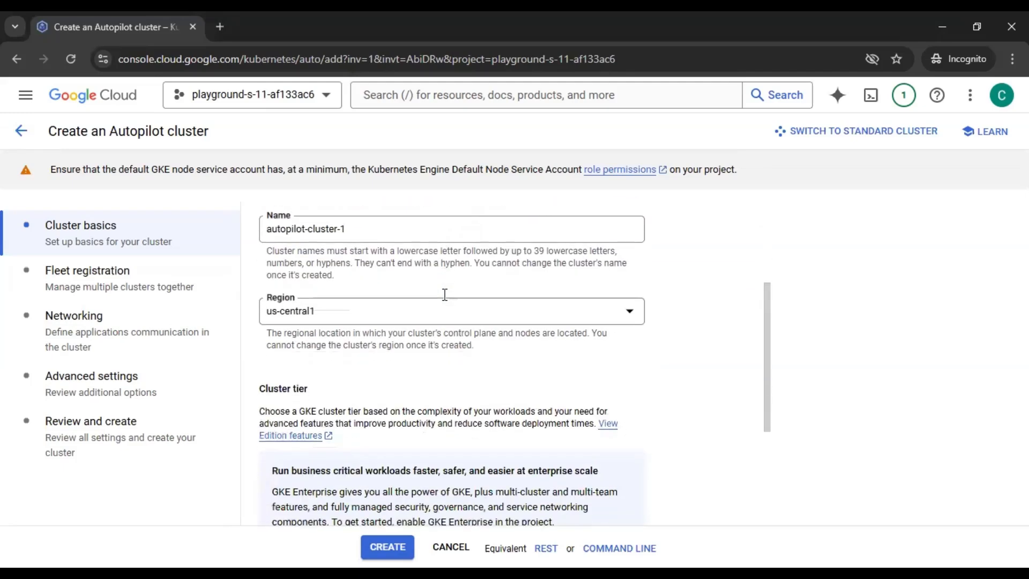
scroll(444, 295, down, 4)
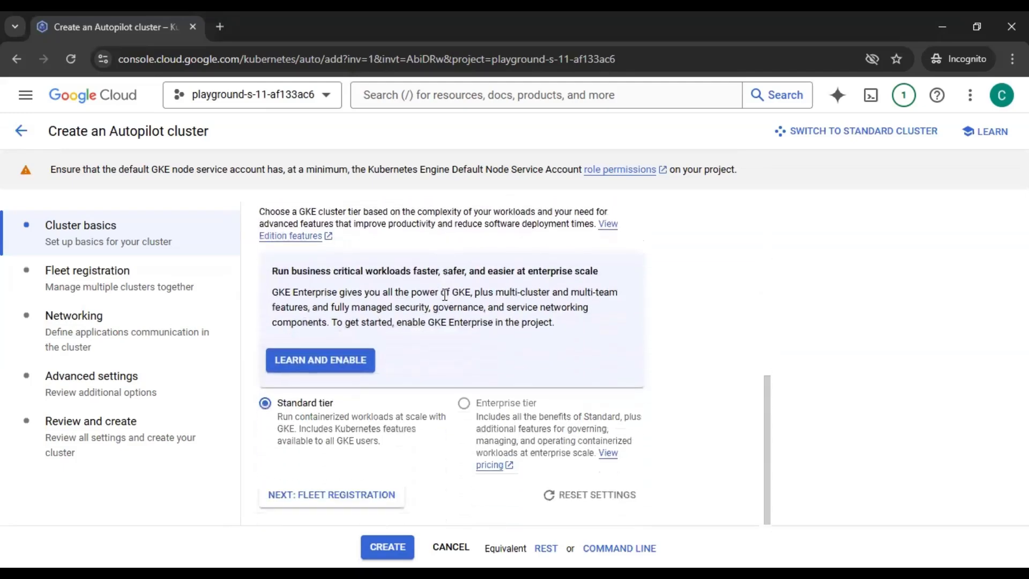
scroll(445, 294, up, 7)
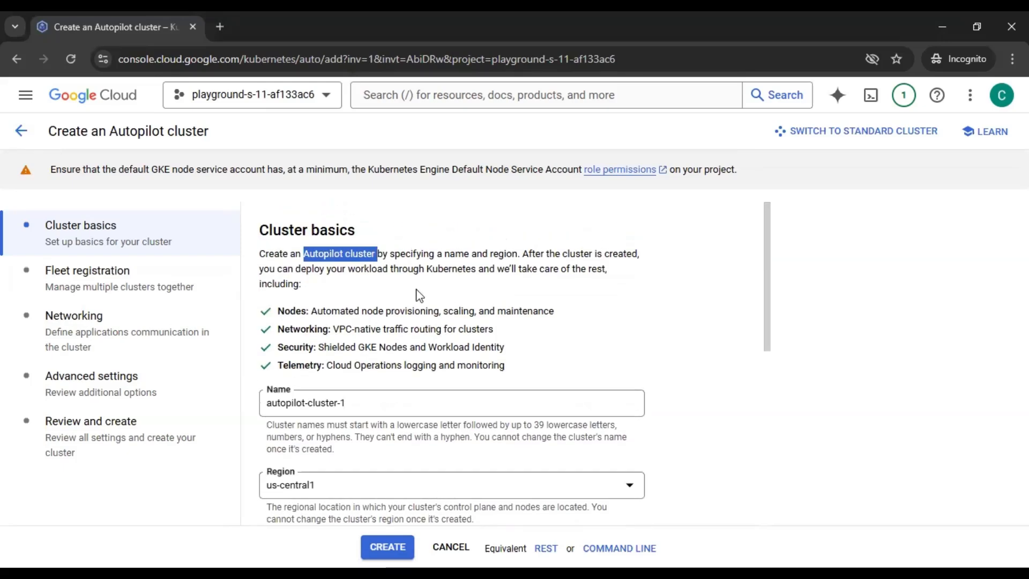
click(420, 295)
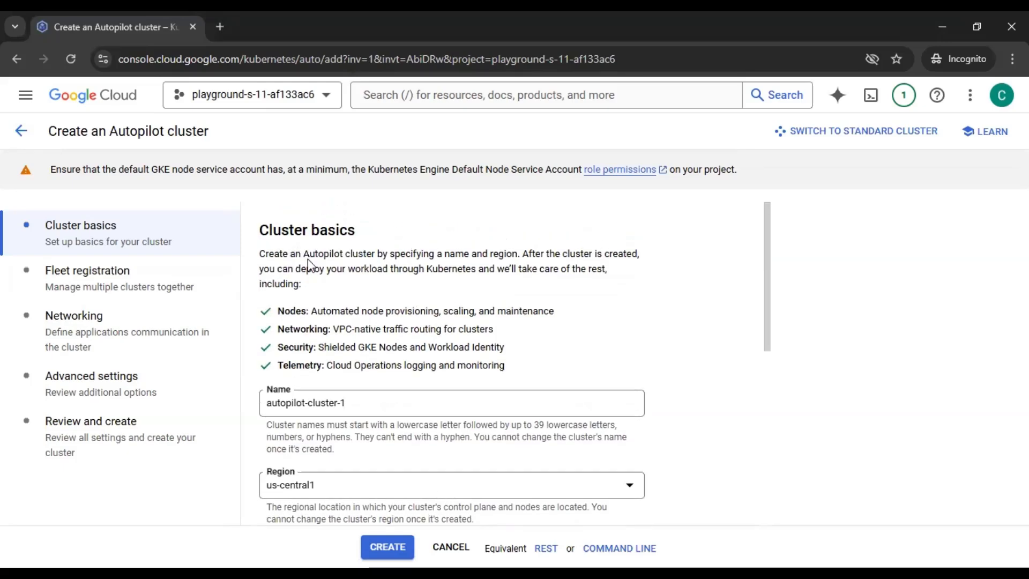
drag(303, 253, 377, 259)
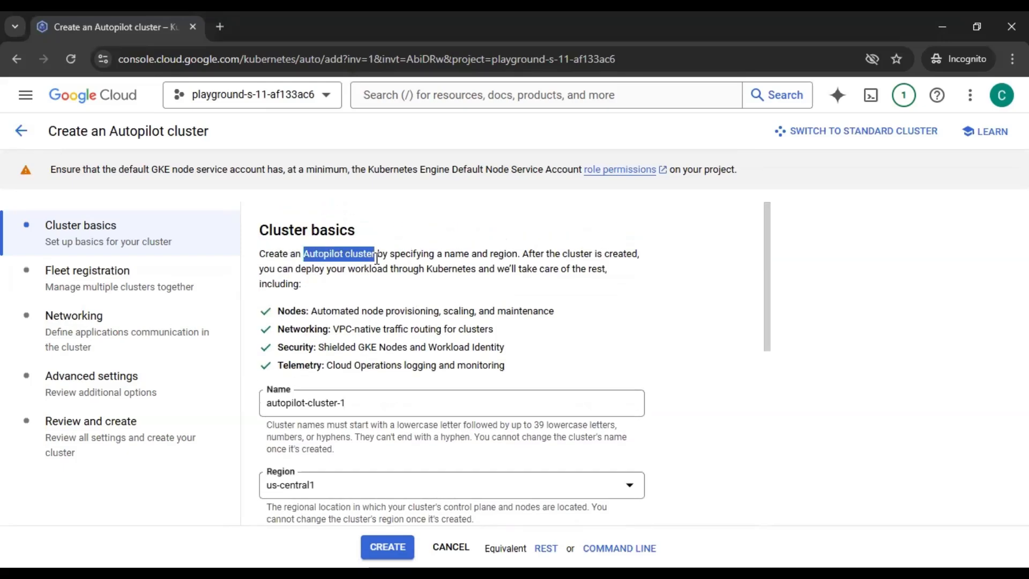
click(373, 274)
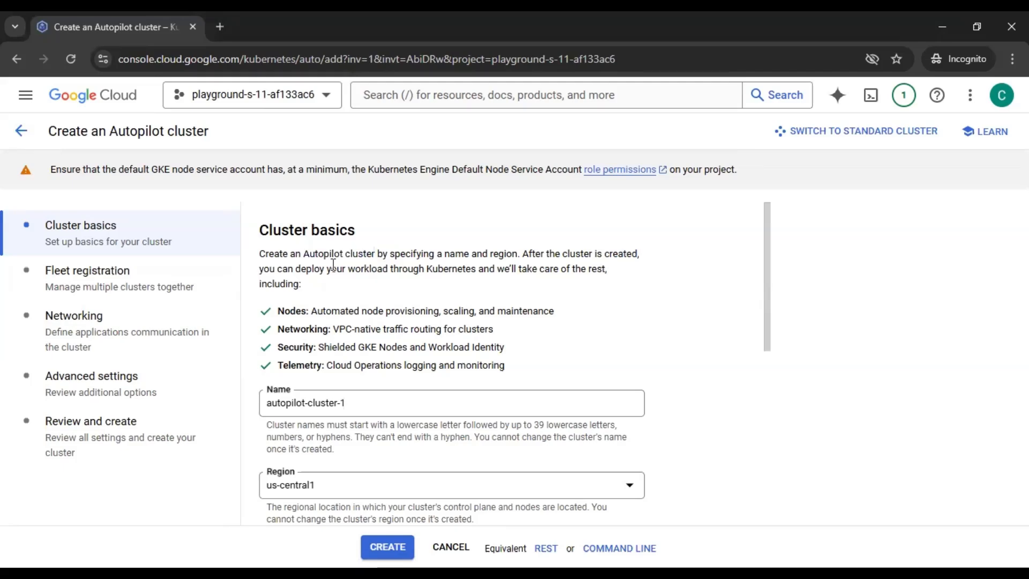
drag(303, 253, 376, 254)
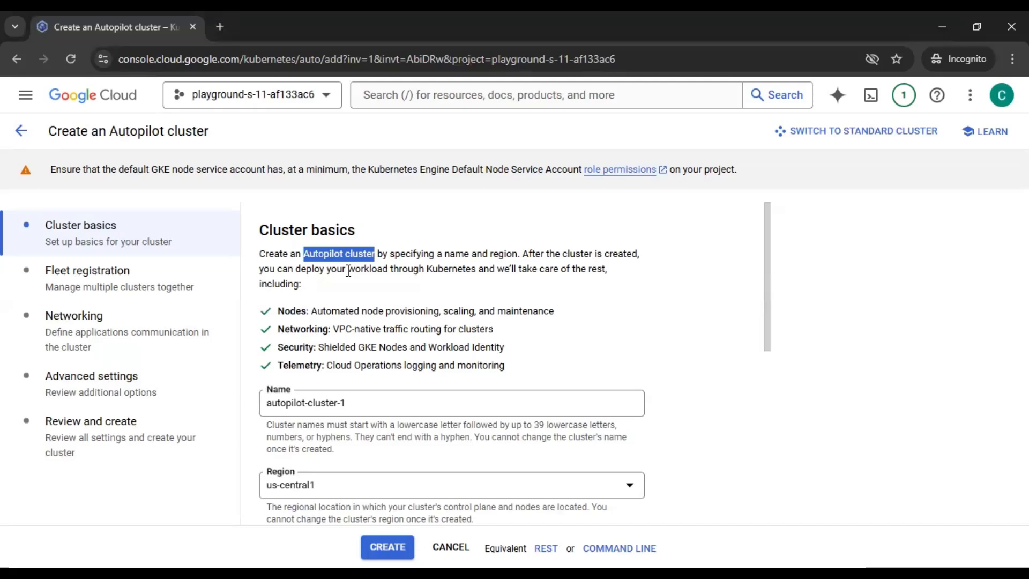
click(349, 270)
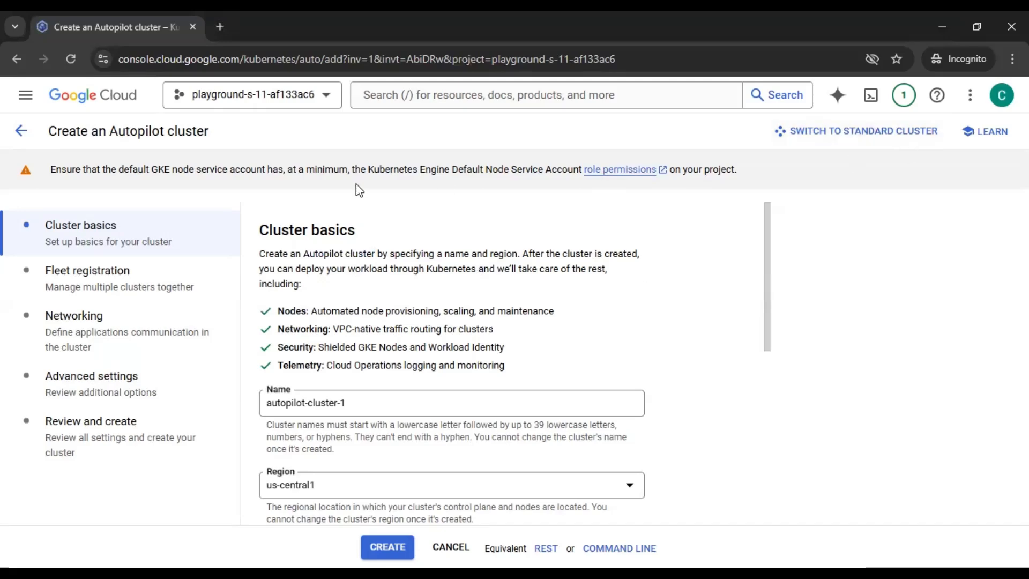
drag(304, 253, 382, 253)
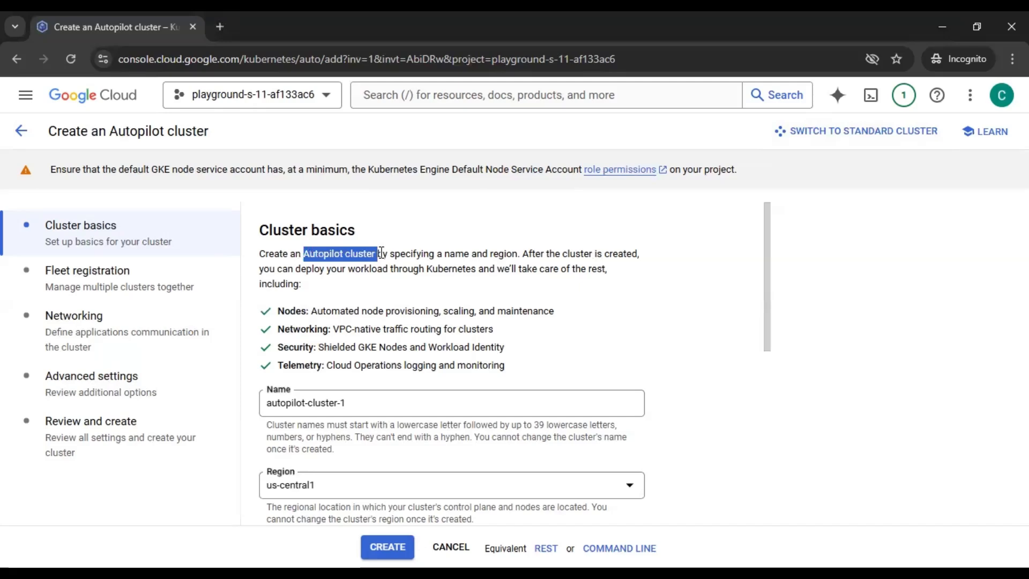
click(364, 266)
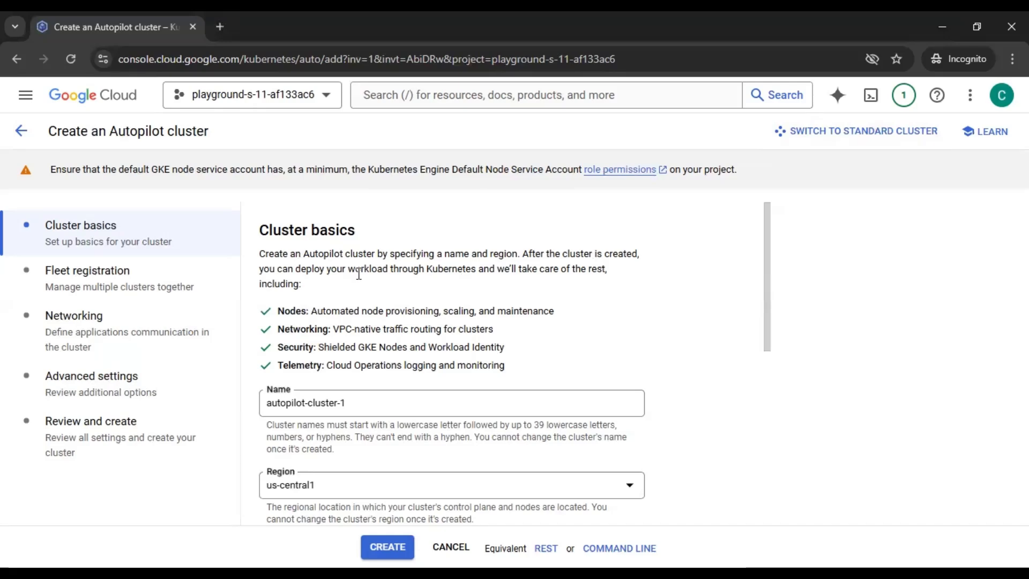
- Switch the new cluster from Autopilot to Standard mode and dismiss the cluster setup guide hint
click(885, 140)
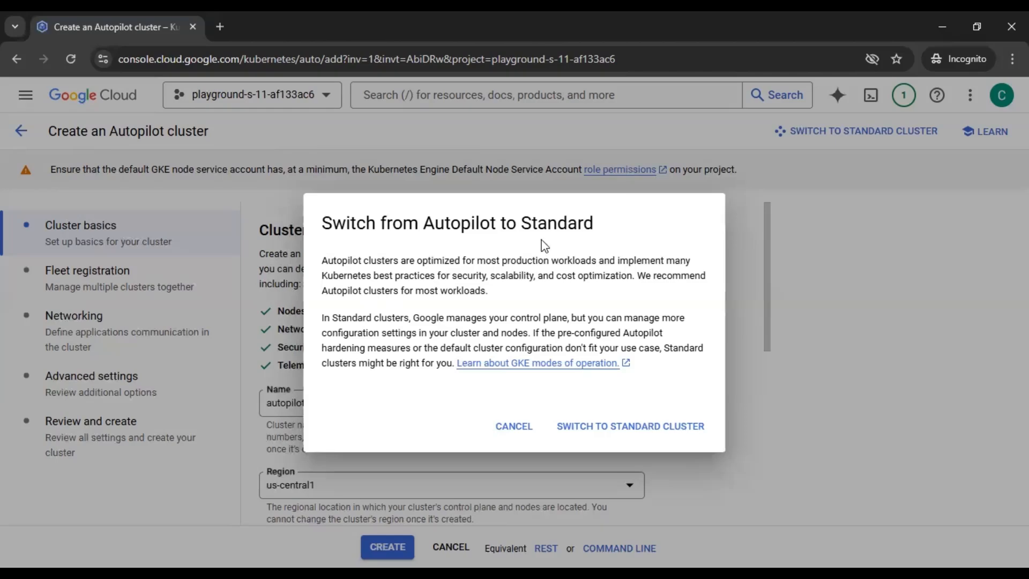
click(629, 429)
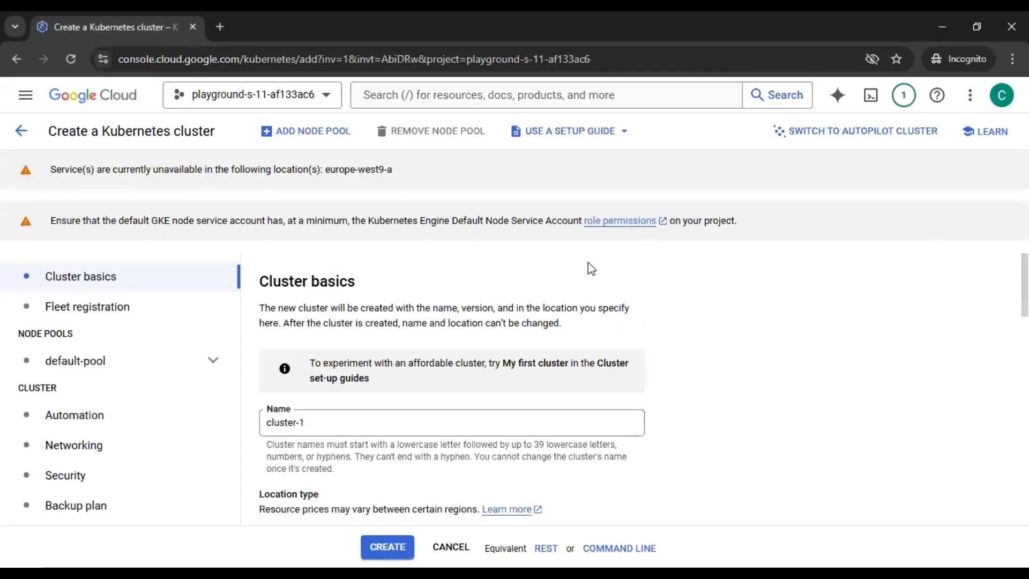
scroll(730, 284, down, 1)
scroll(730, 284, down, 1)
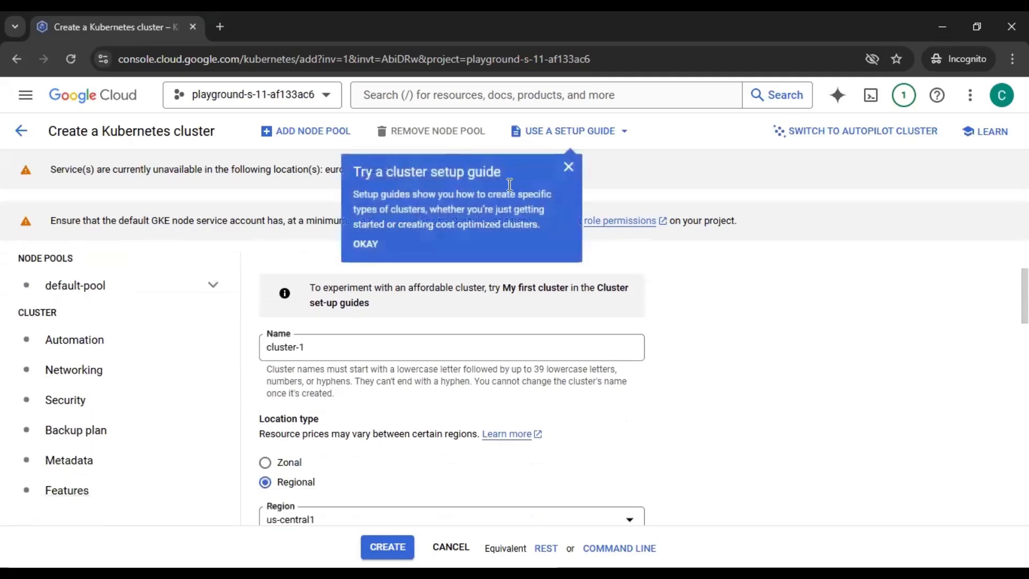
click(567, 168)
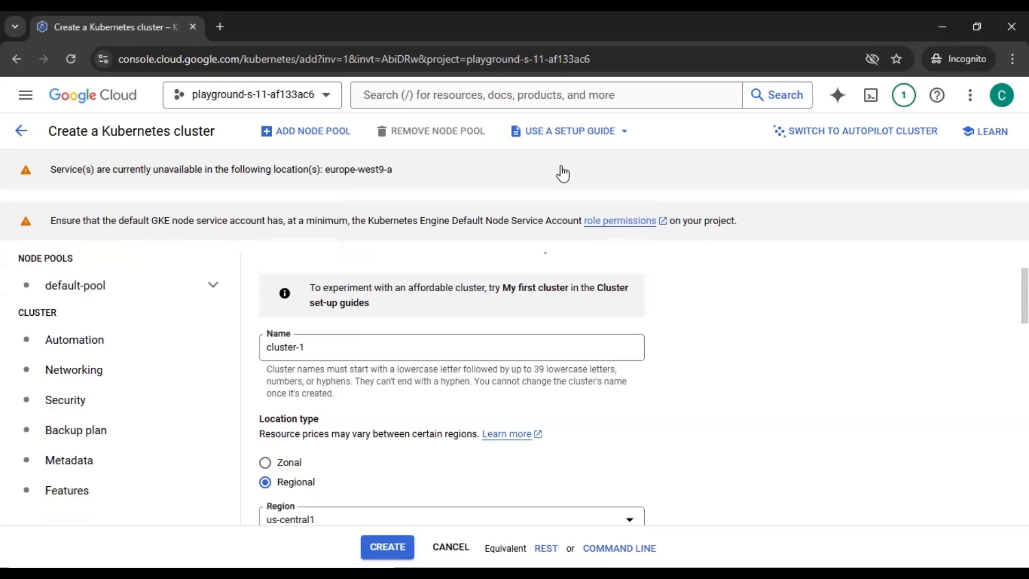
- Name the new Standard cluster mygkecluster in the cluster basics
scroll(618, 329, down, 1)
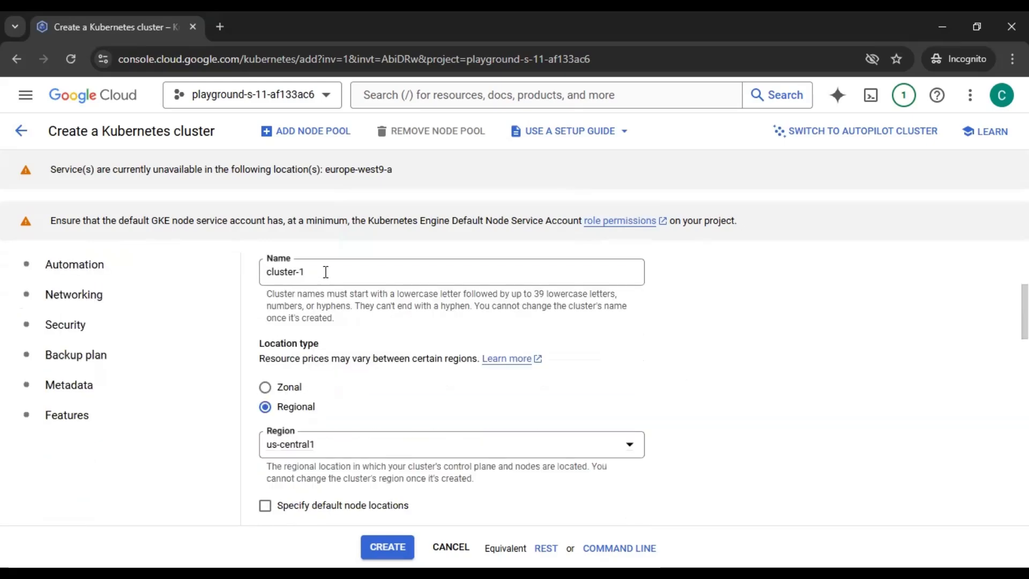
click(326, 272)
scroll(681, 340, up, 1)
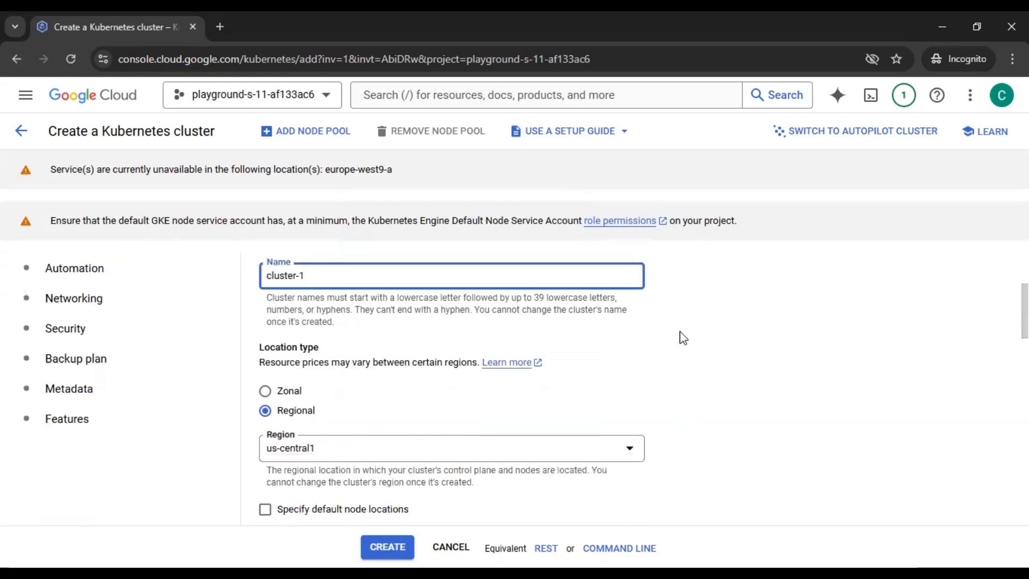
drag(309, 325, 157, 333)
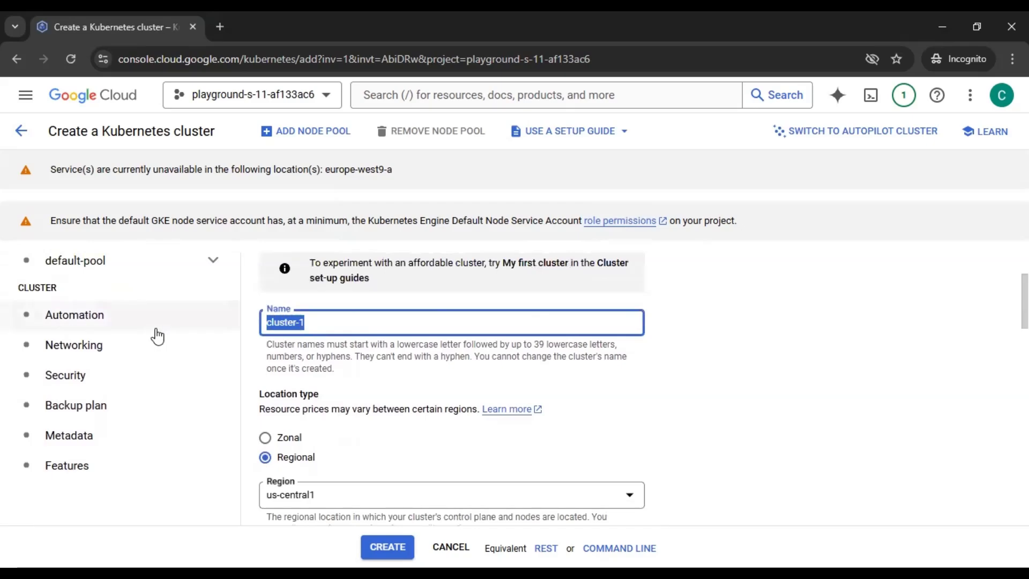
text(mygke)
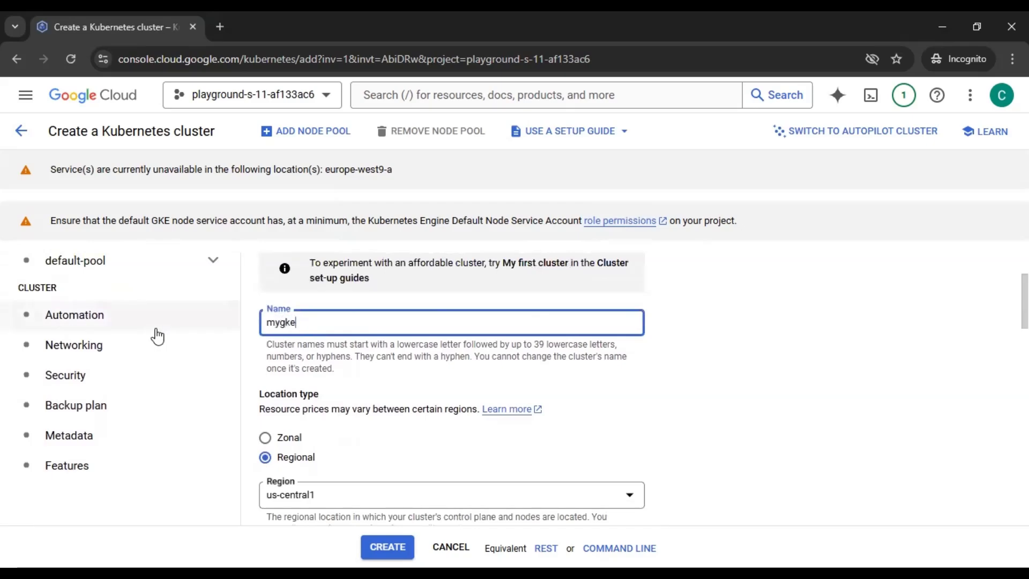
text(cluster)
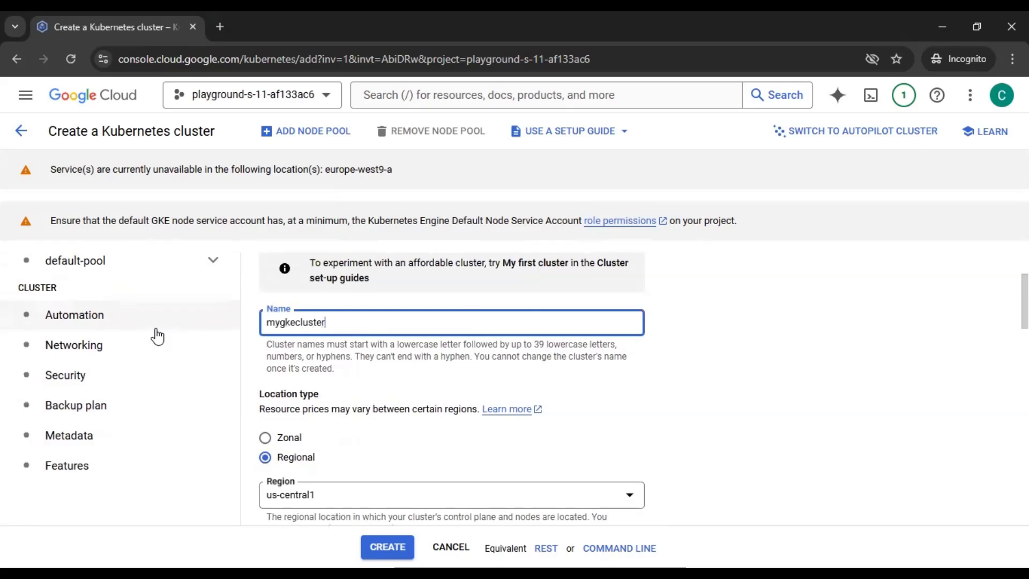
click(729, 298)
scroll(725, 295, down, 1)
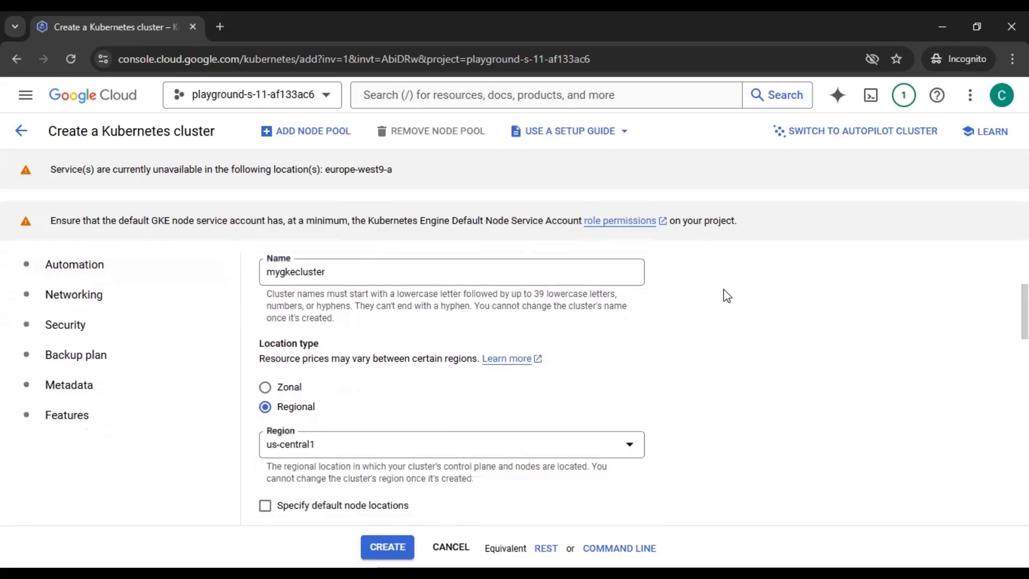
scroll(725, 296, up, 2)
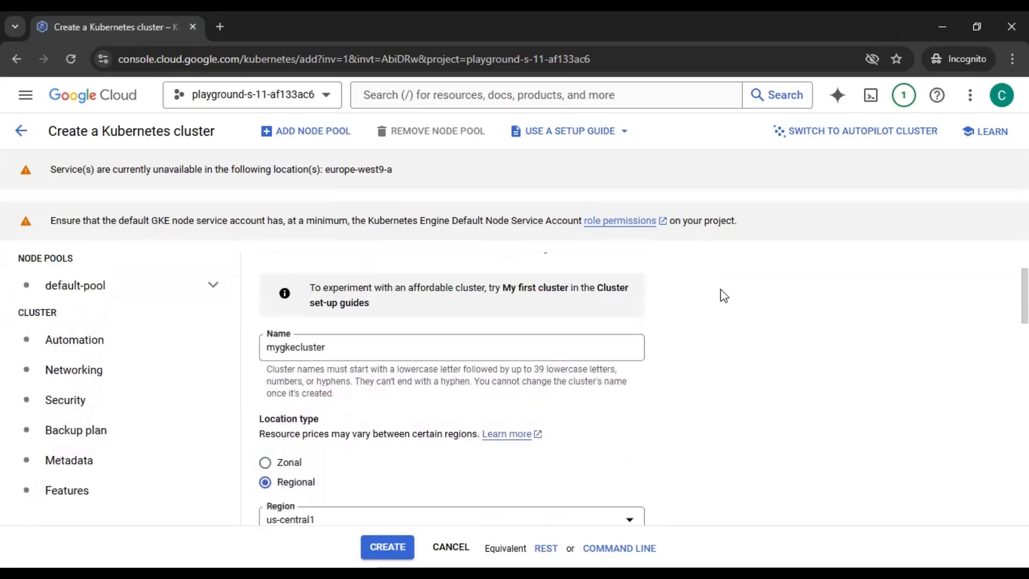
- Examine the cluster basics from the cluster name down to the location type, region and default node location settings
scroll(714, 315, up, 2)
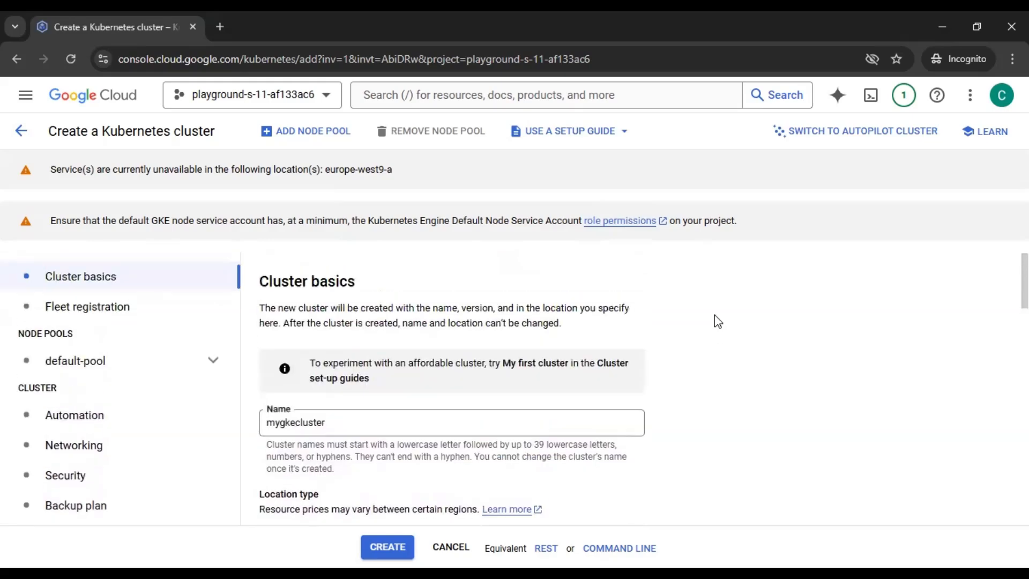
scroll(718, 321, down, 2)
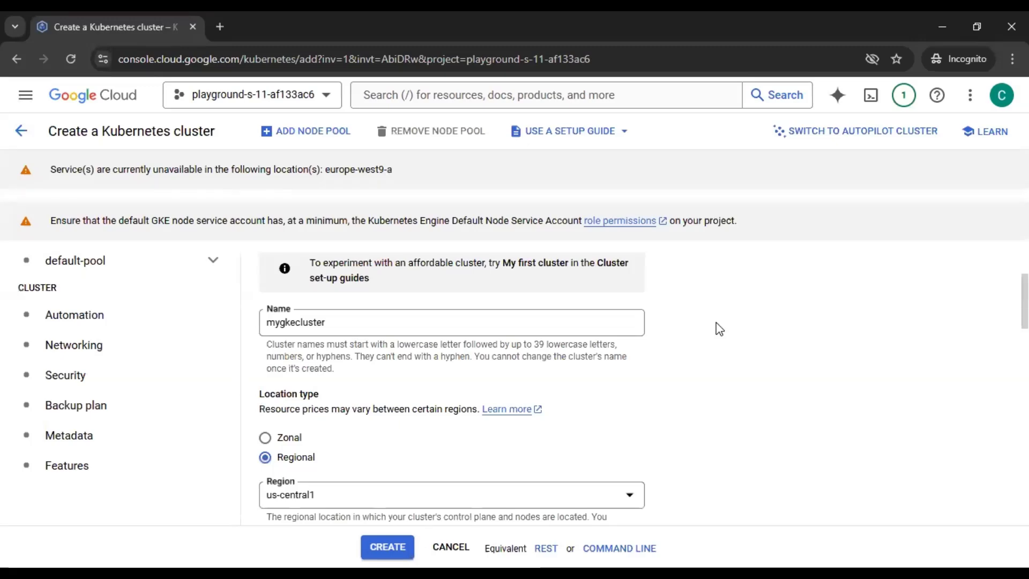
scroll(717, 332, up, 1)
scroll(717, 336, up, 1)
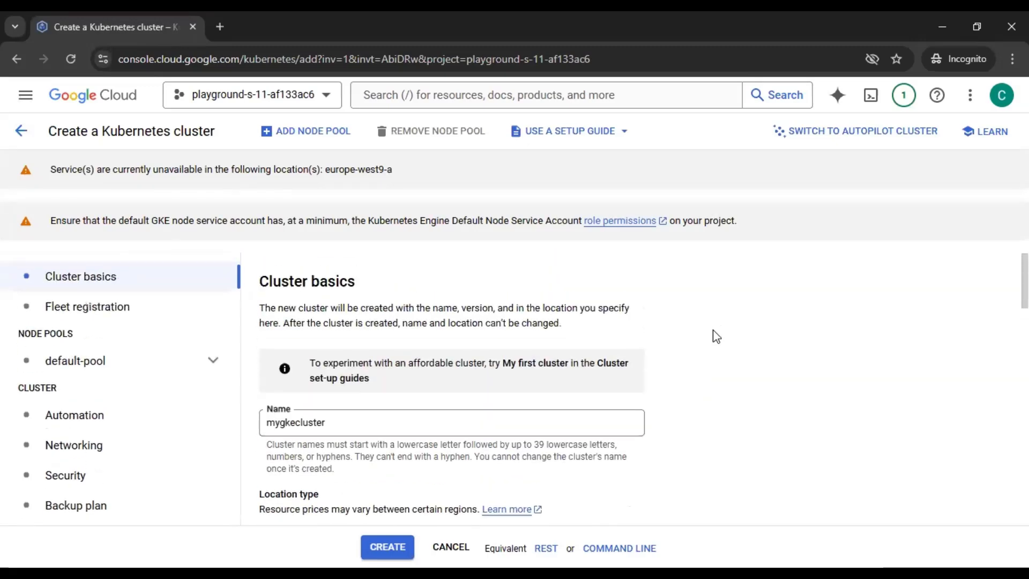
scroll(717, 336, down, 1)
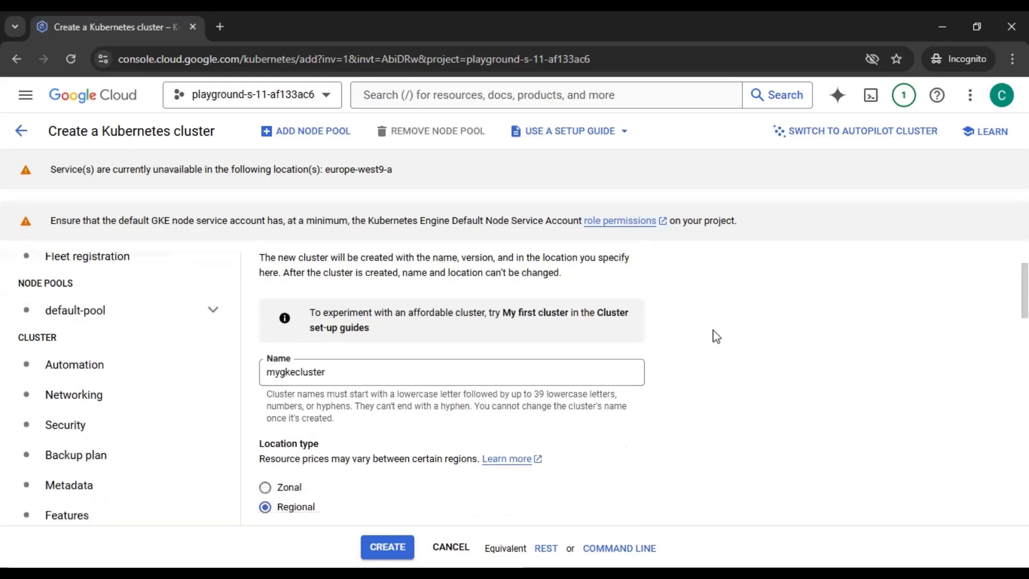
scroll(717, 336, down, 1)
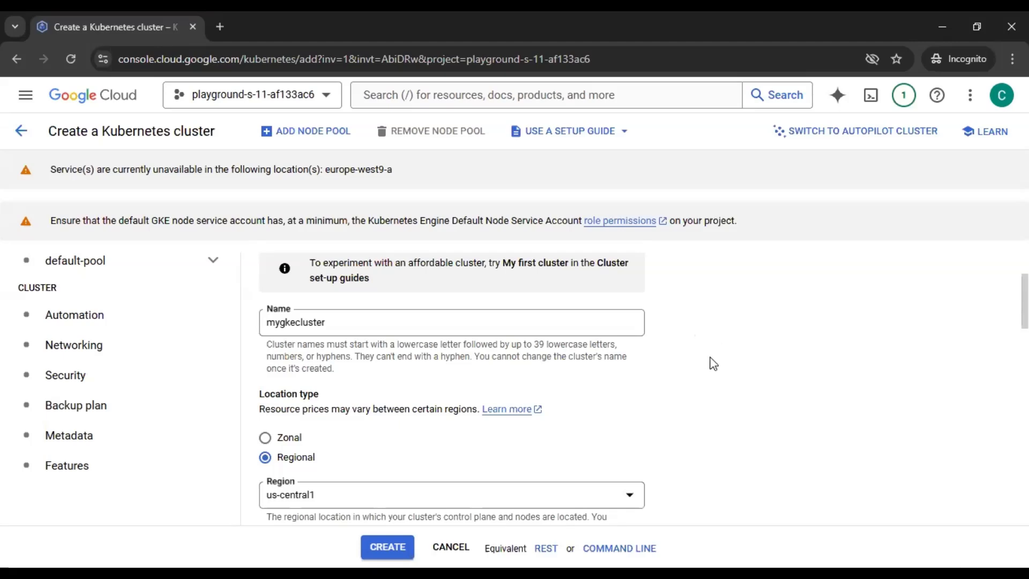
scroll(714, 366, down, 1)
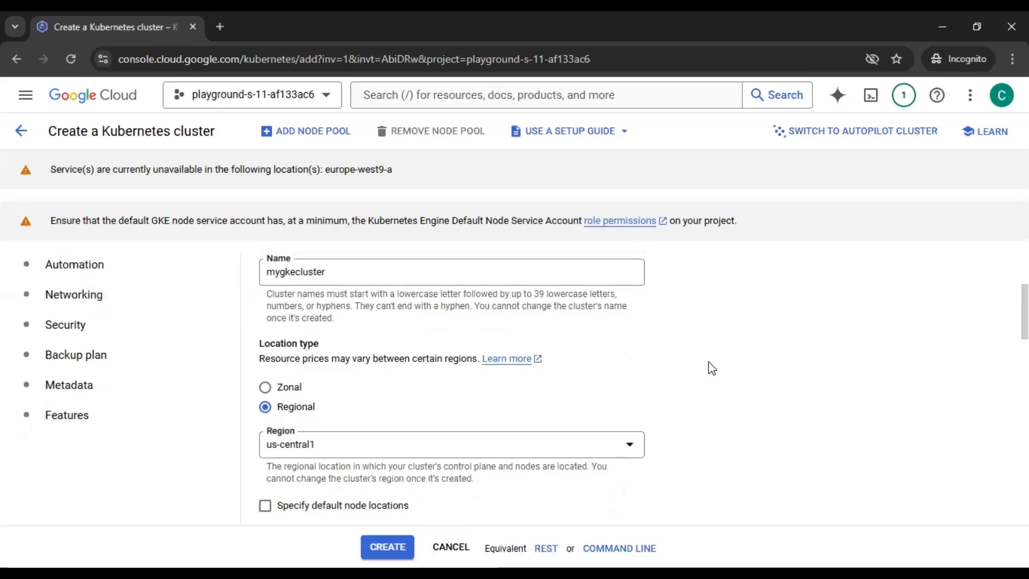
scroll(711, 368, down, 1)
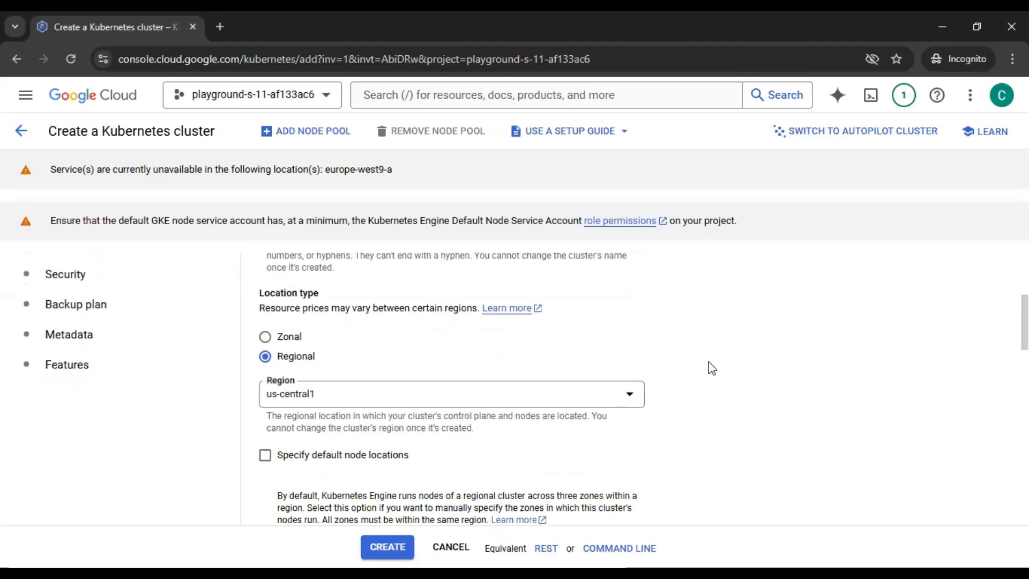
- Set the location type to Zonal and enable specifying default node locations to examine the selectable zones
click(284, 339)
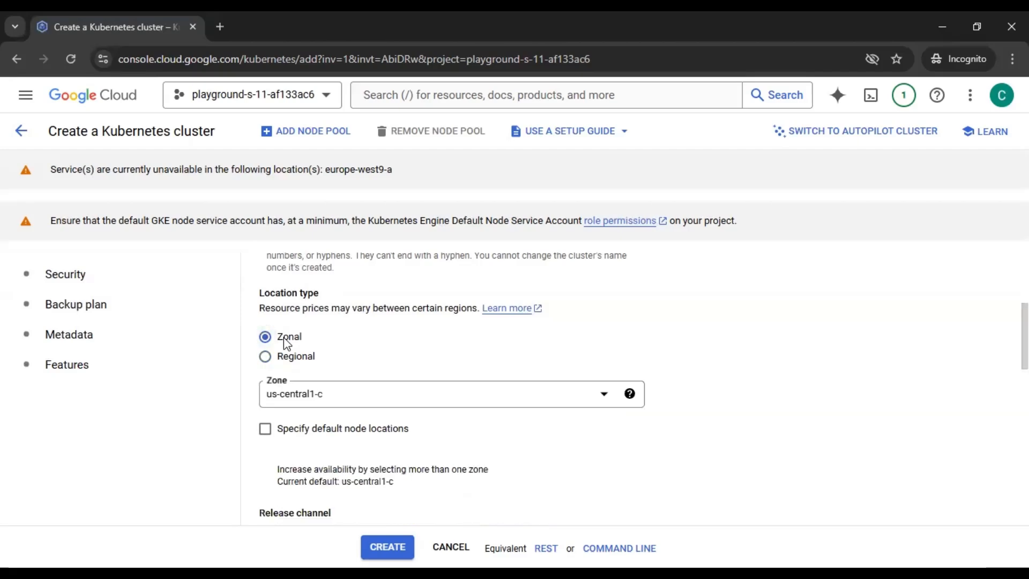
scroll(486, 344, down, 2)
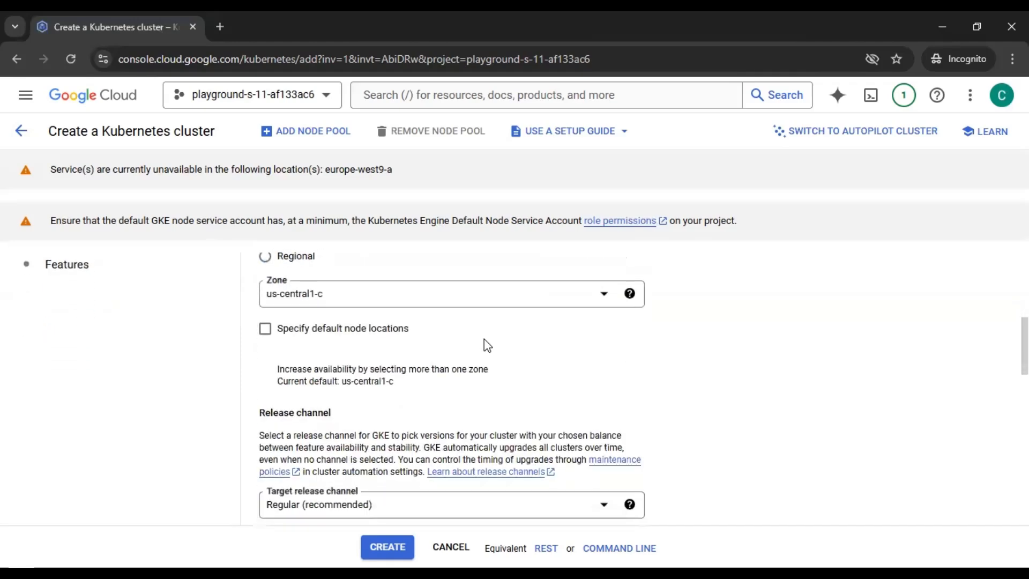
click(327, 340)
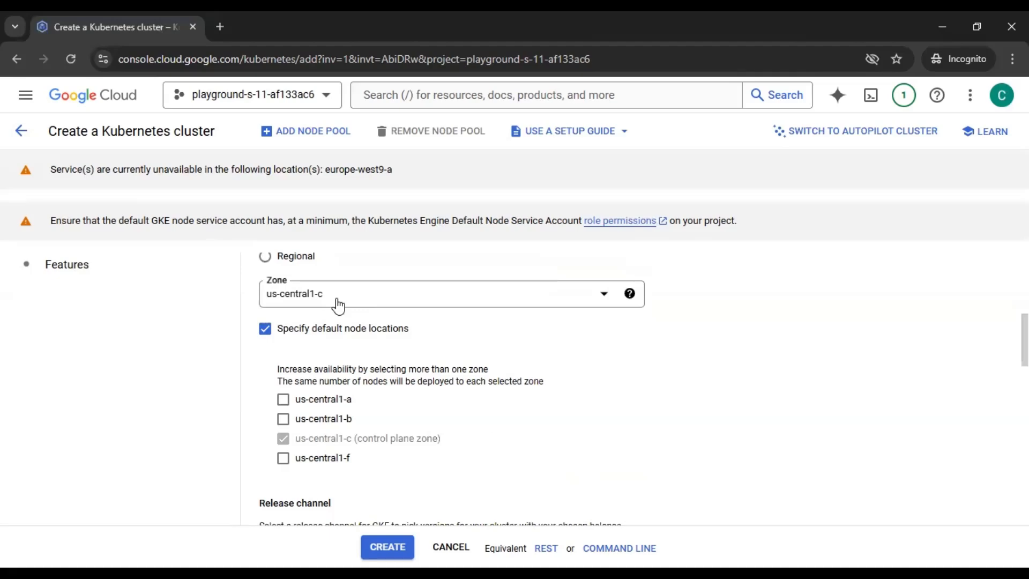
scroll(429, 318, up, 2)
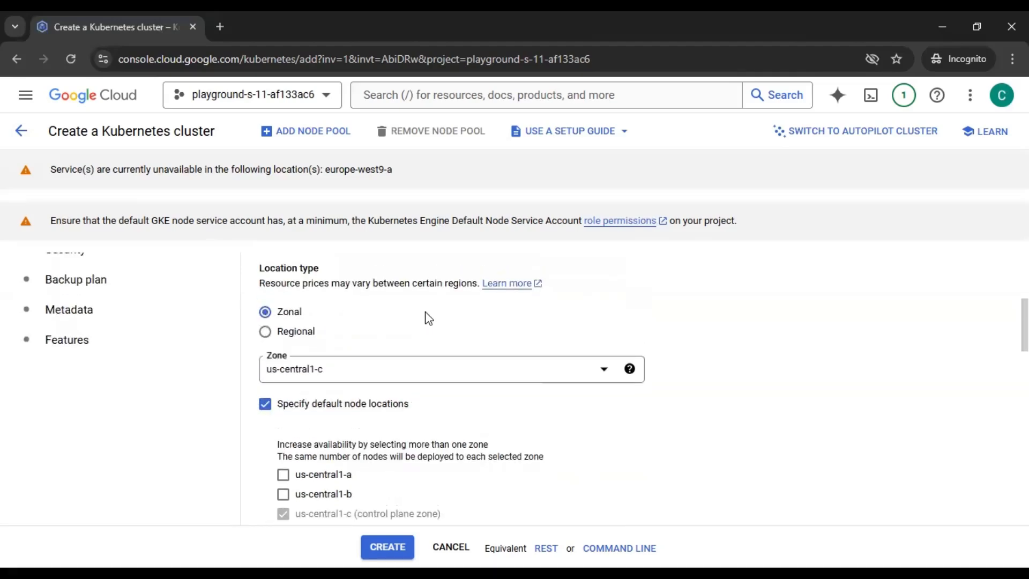
scroll(428, 318, down, 1)
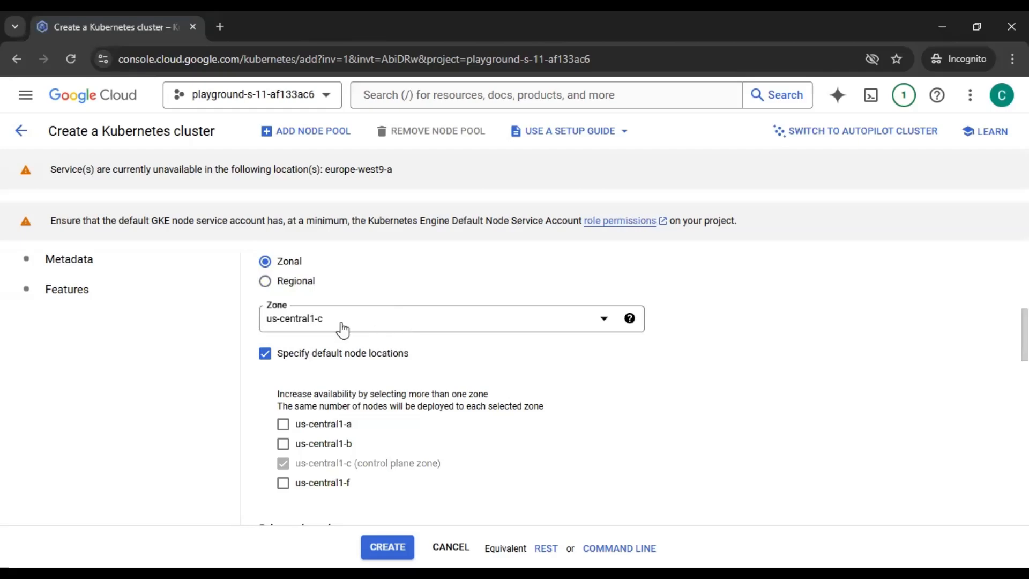
scroll(405, 323, down, 2)
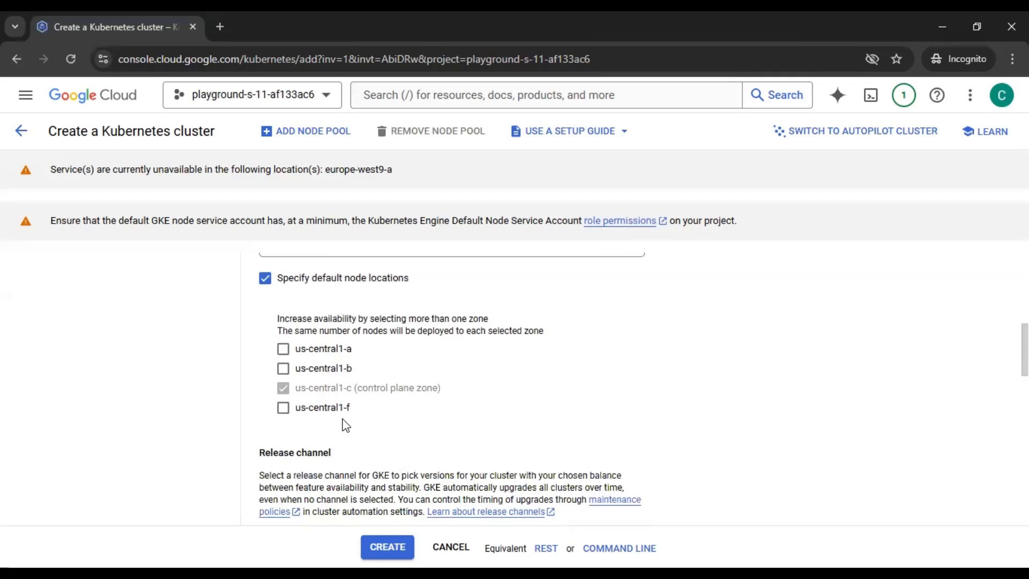
scroll(627, 399, up, 3)
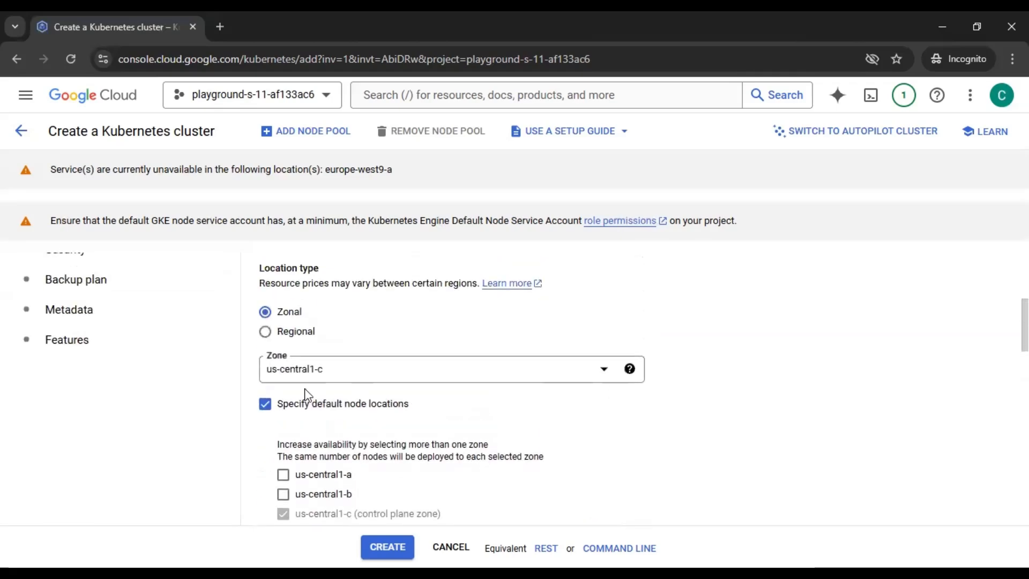
- Switch the location type to Regional and turn its default node locations on to examine the zones, then off again
click(266, 404)
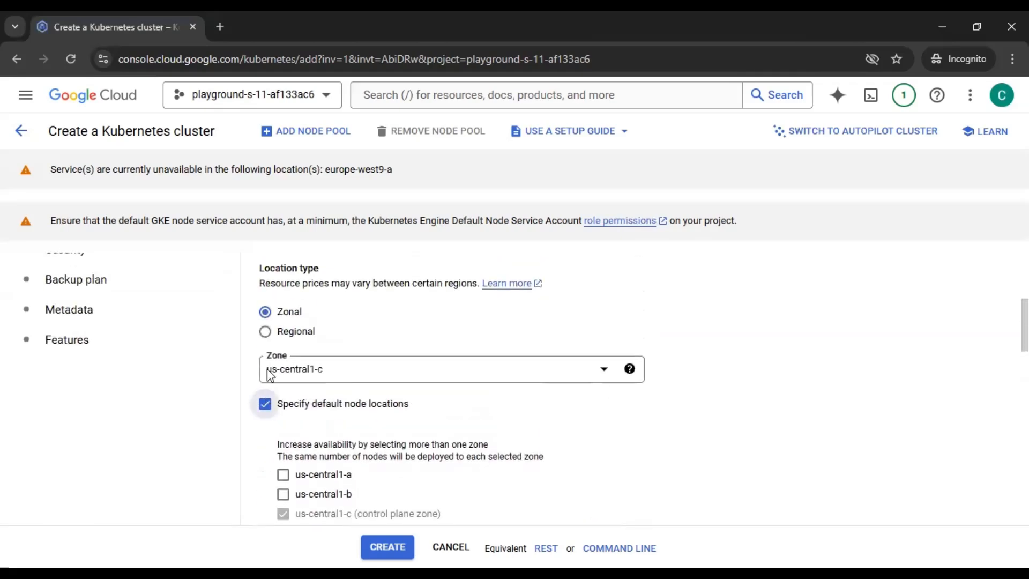
click(266, 332)
scroll(745, 365, down, 2)
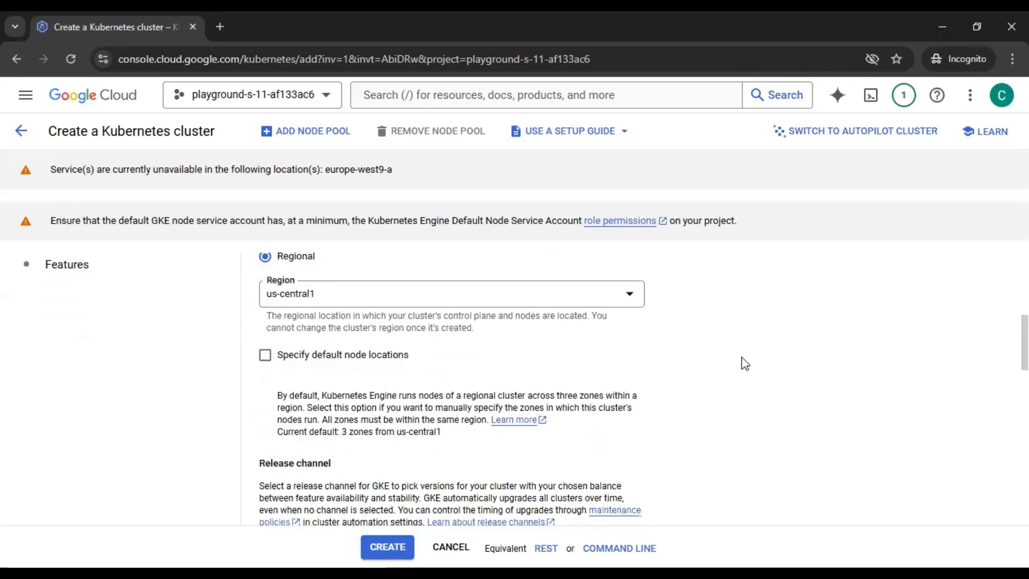
click(353, 365)
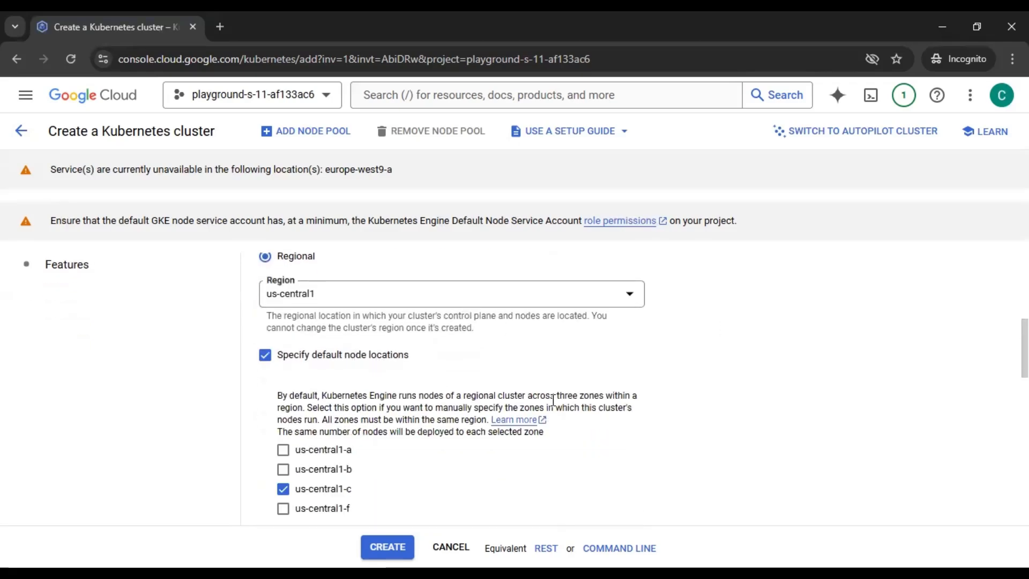
scroll(553, 405, down, 1)
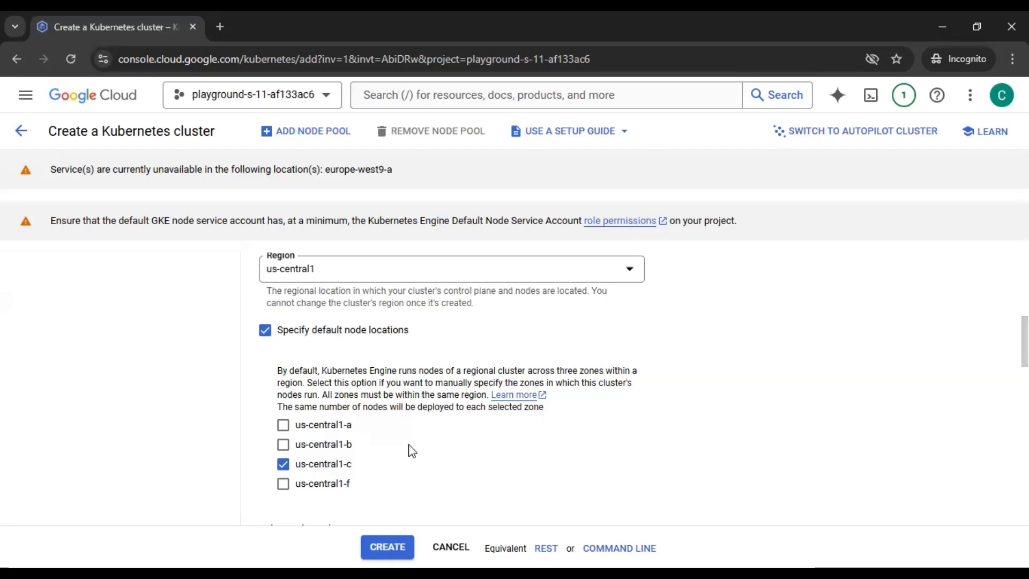
scroll(409, 444, up, 1)
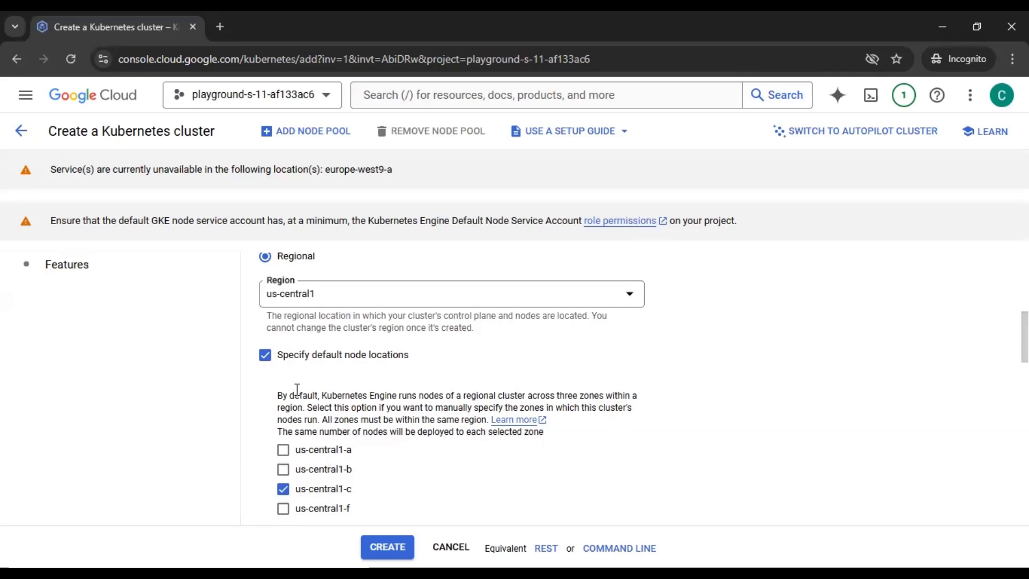
click(265, 355)
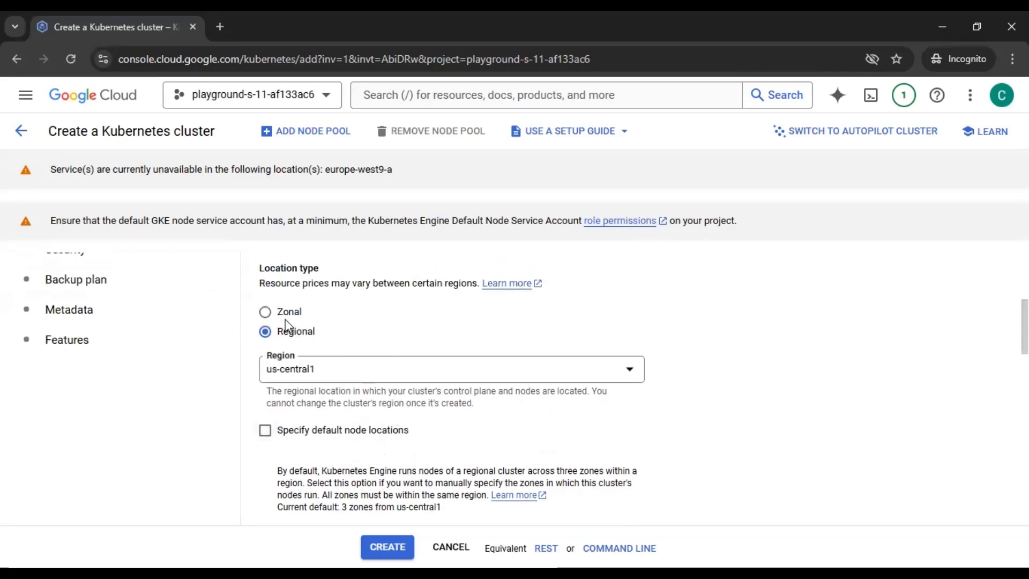
- Set the location type to Zonal with specified default node locations and choose us-central1-a as the zone
click(288, 312)
scroll(400, 362, down, 1)
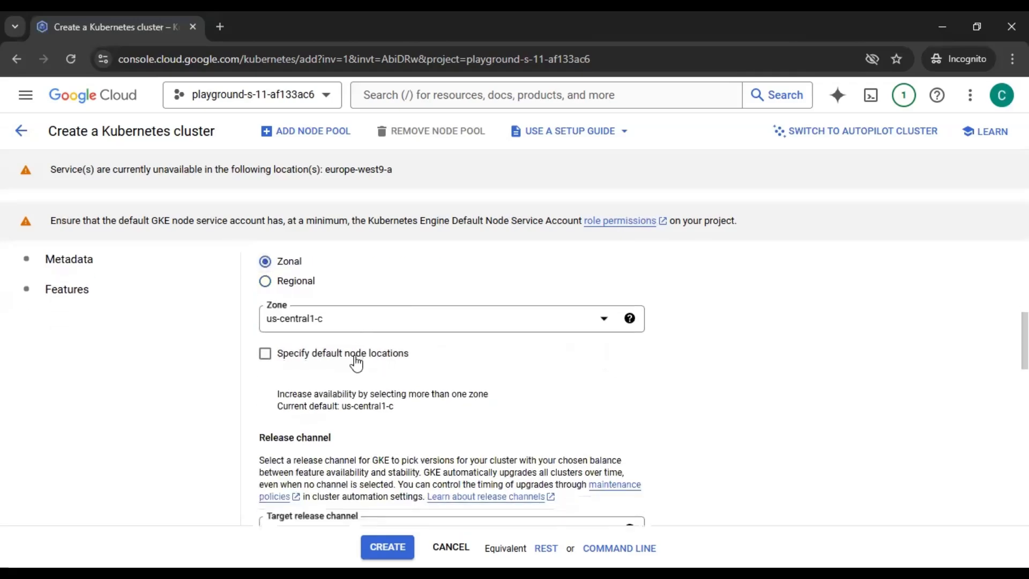
scroll(419, 371, down, 1)
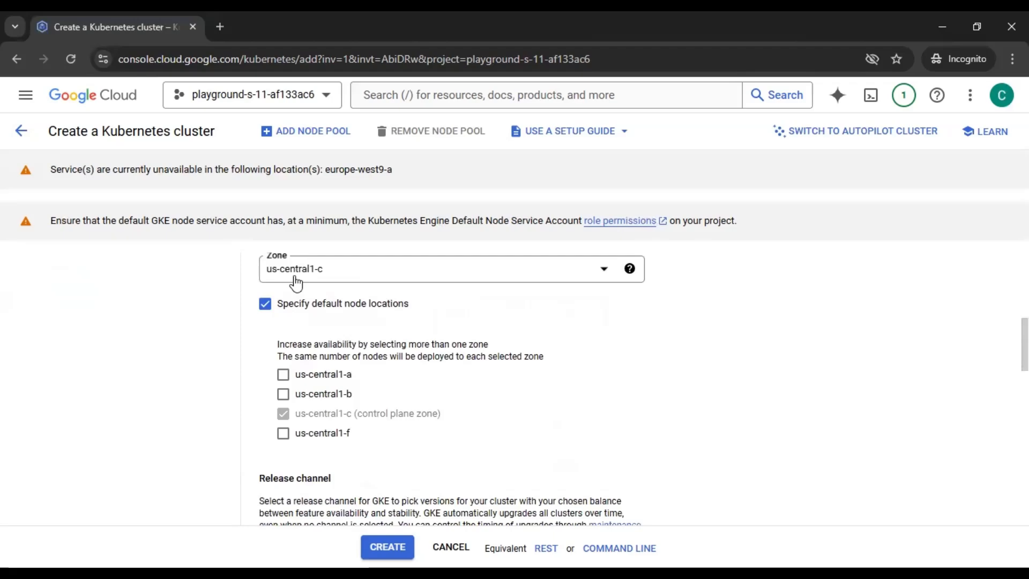
click(396, 283)
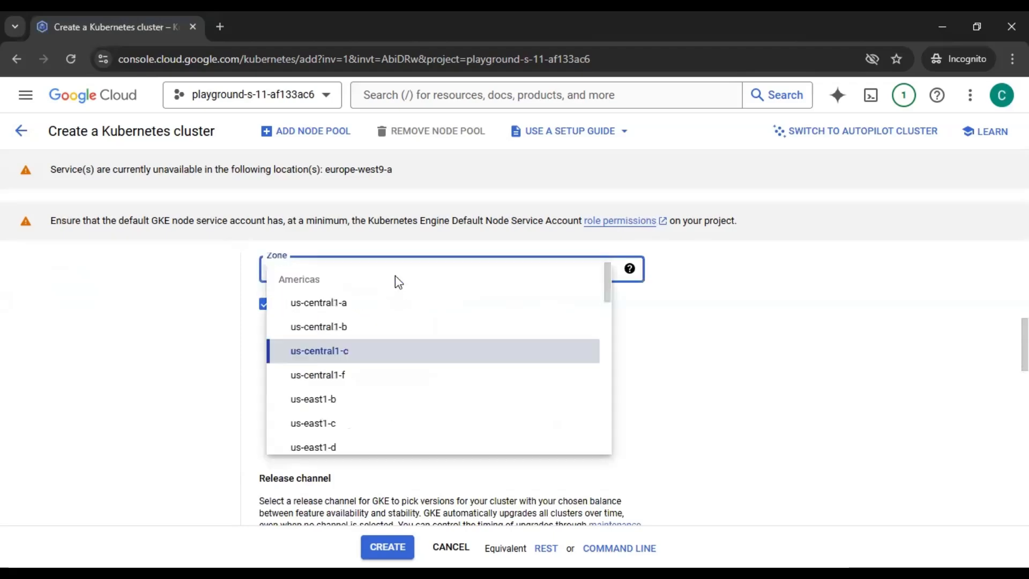
click(380, 304)
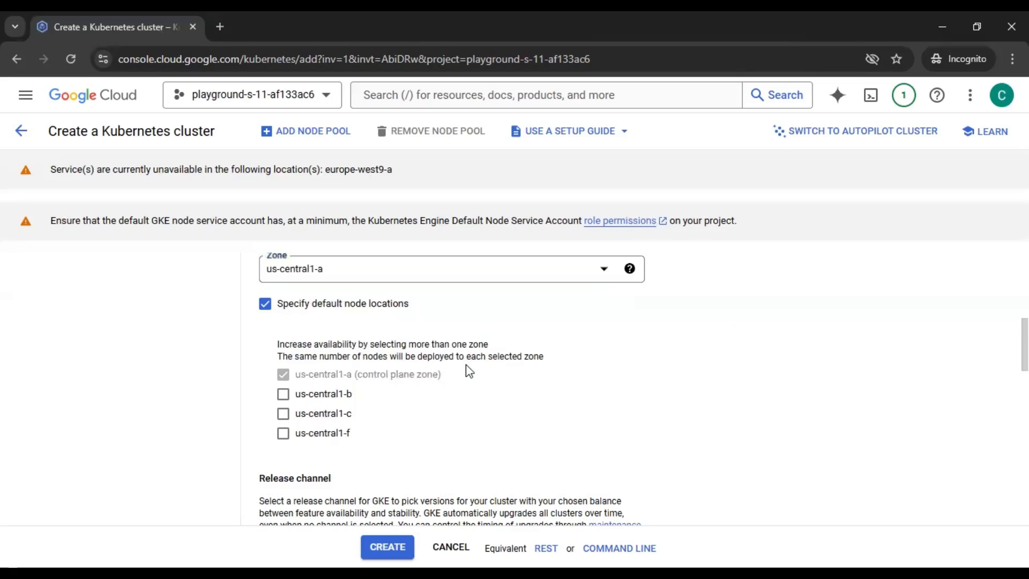
- Add us-central1-b and us-central1-c to the cluster's default node locations
click(336, 397)
click(334, 417)
scroll(742, 379, up, 2)
scroll(742, 379, down, 1)
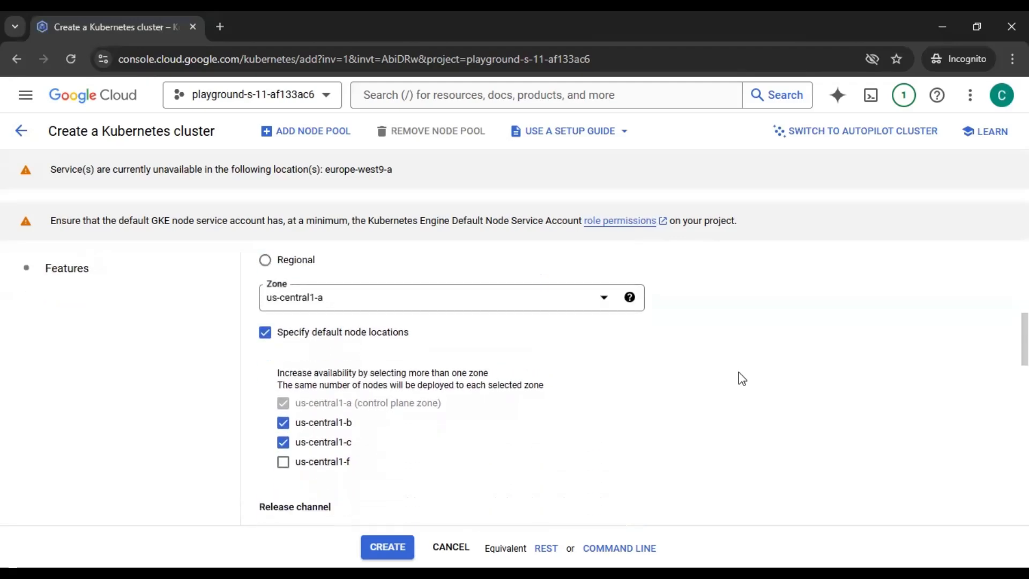
- Examine the selected node locations and the release channel section with its target release channel and target version
scroll(741, 378, down, 2)
scroll(742, 379, up, 2)
scroll(741, 378, down, 3)
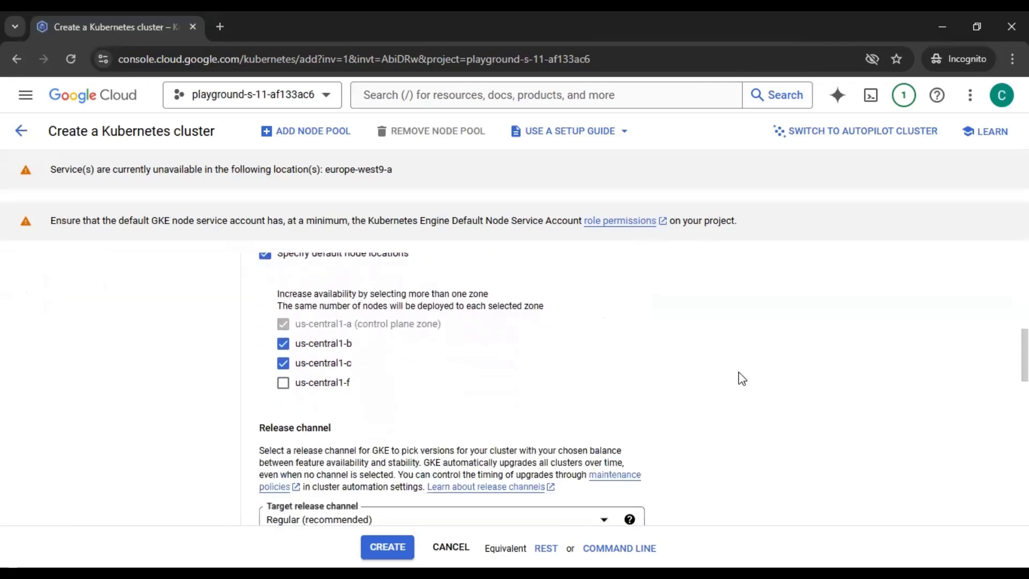
scroll(739, 372, down, 1)
scroll(739, 372, down, 1)
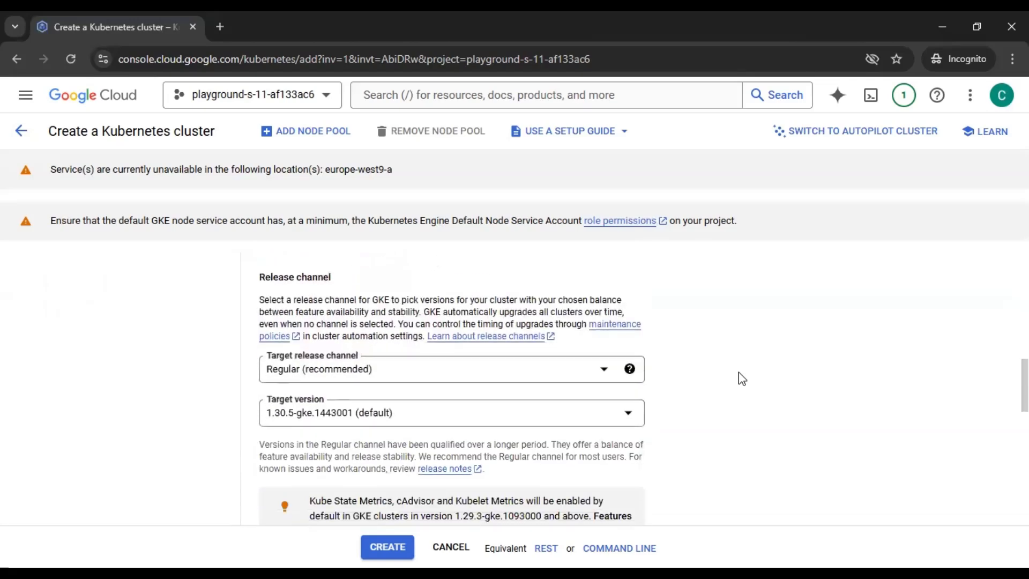
scroll(739, 372, down, 1)
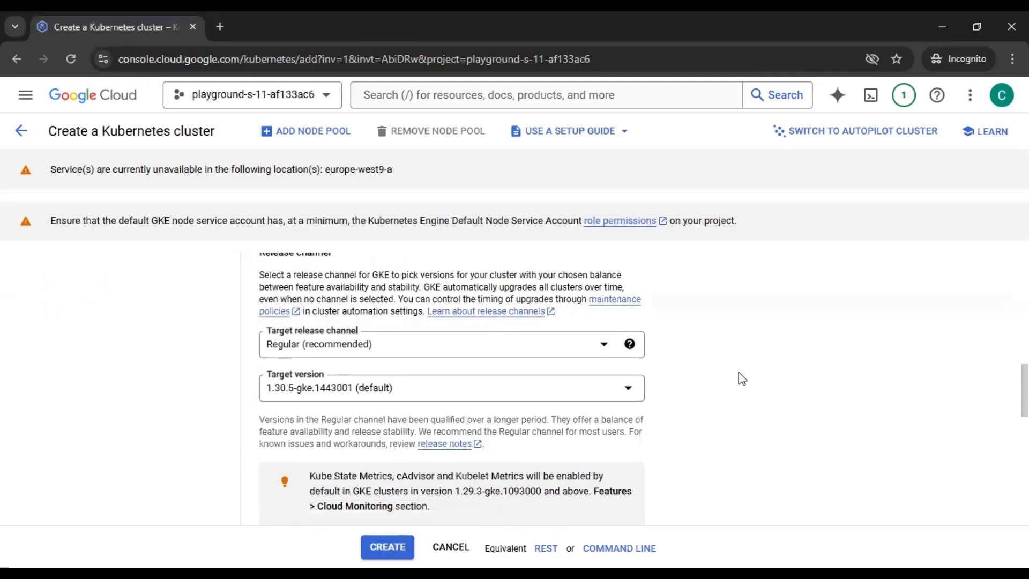
scroll(738, 372, up, 3)
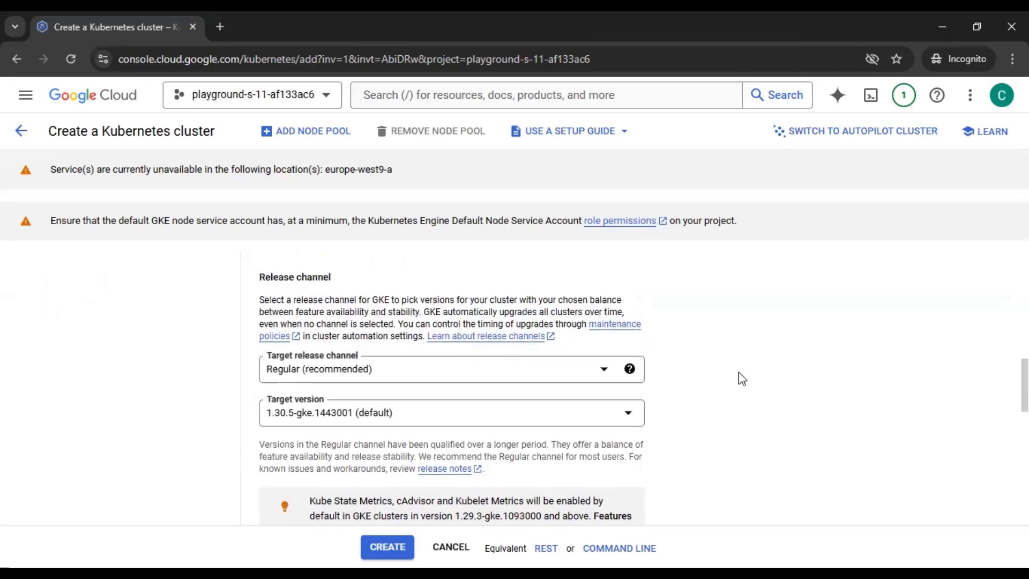
scroll(738, 378, up, 2)
scroll(738, 379, up, 1)
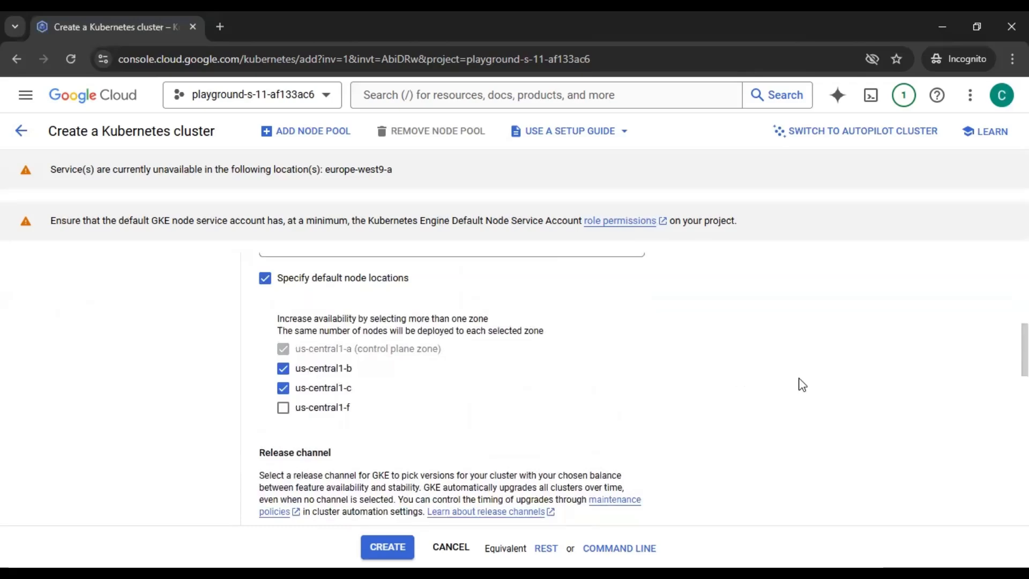
scroll(739, 372, down, 2)
scroll(730, 389, down, 3)
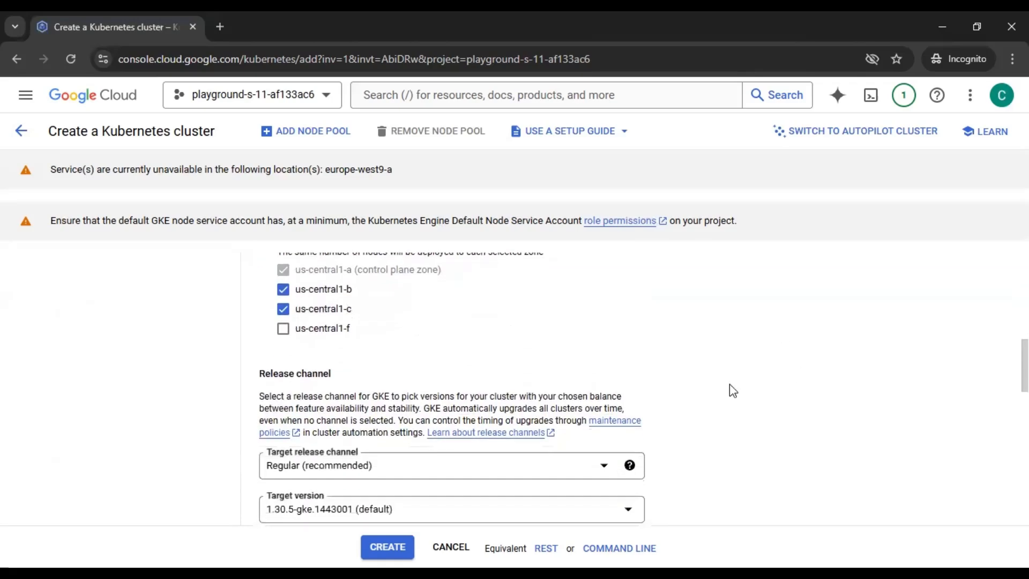
- Read the target release channel help on Rapid, Regular, Stable and Extended, highlighting the purpose of the Regular channel
click(630, 318)
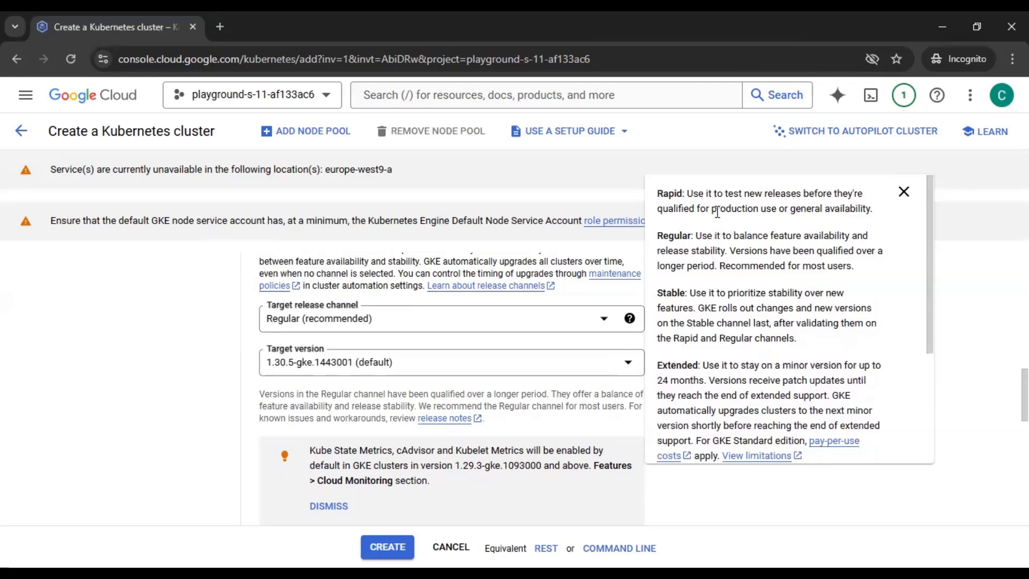
click(523, 311)
scroll(510, 314, up, 1)
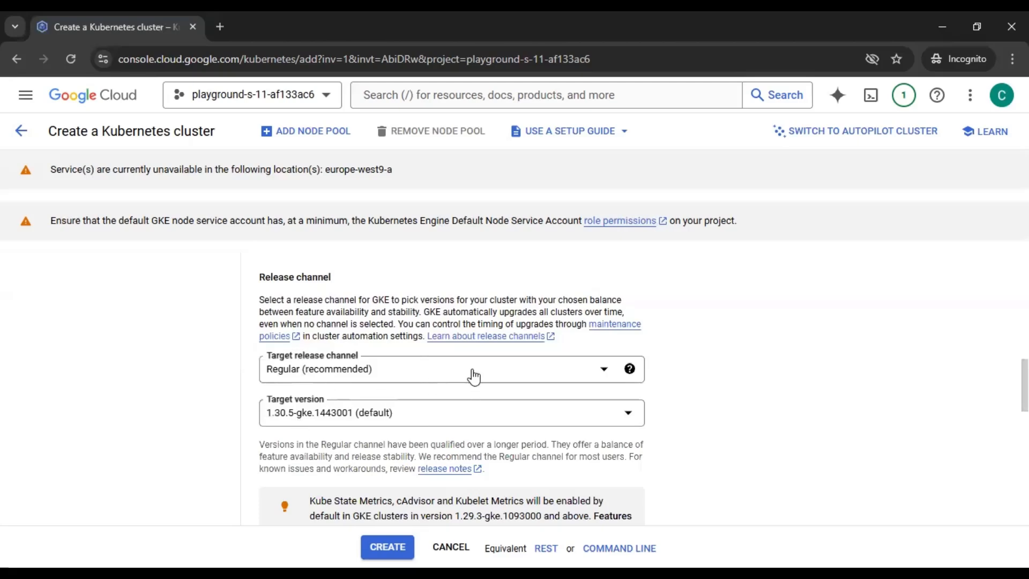
click(630, 369)
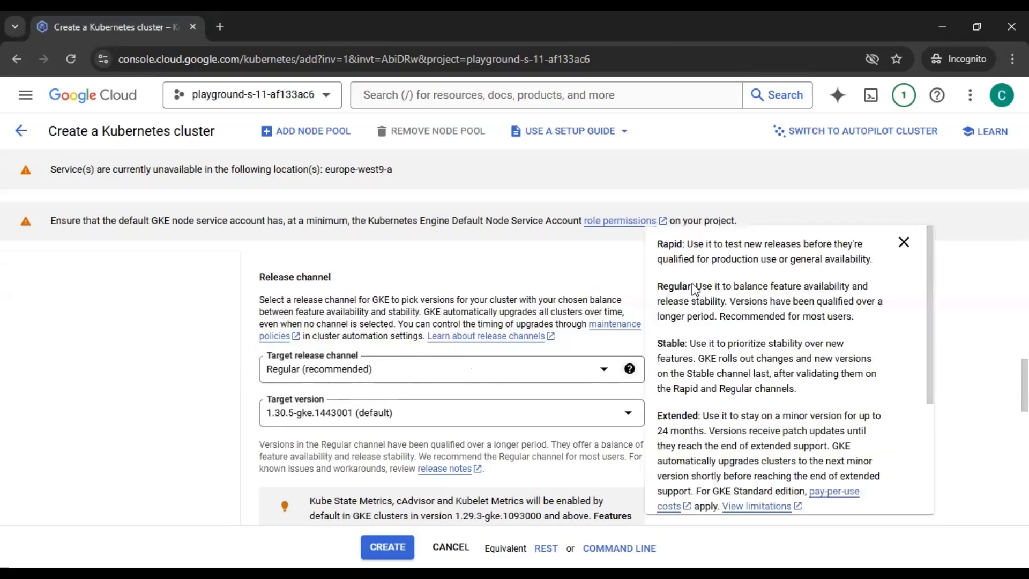
drag(694, 286, 728, 301)
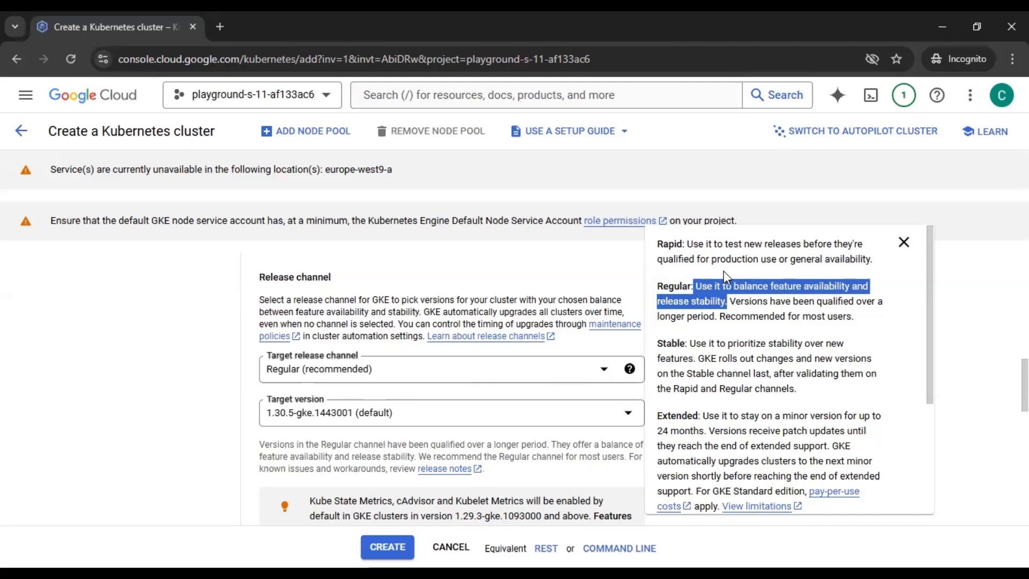
- Read the remaining release channel help on Extended and No channel, and review the selectable target versions for the Regular channel
scroll(786, 424, down, 3)
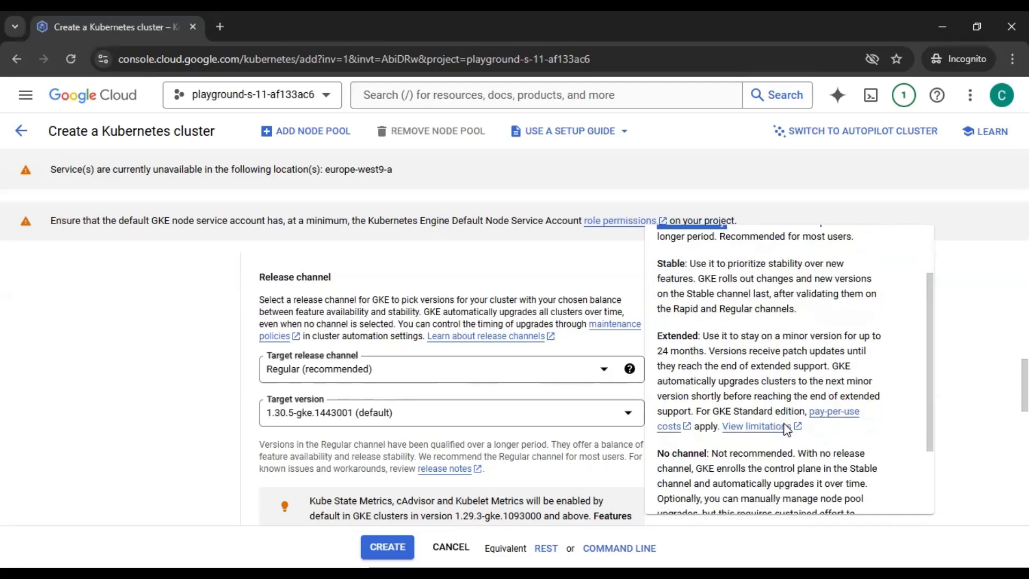
scroll(785, 423, down, 1)
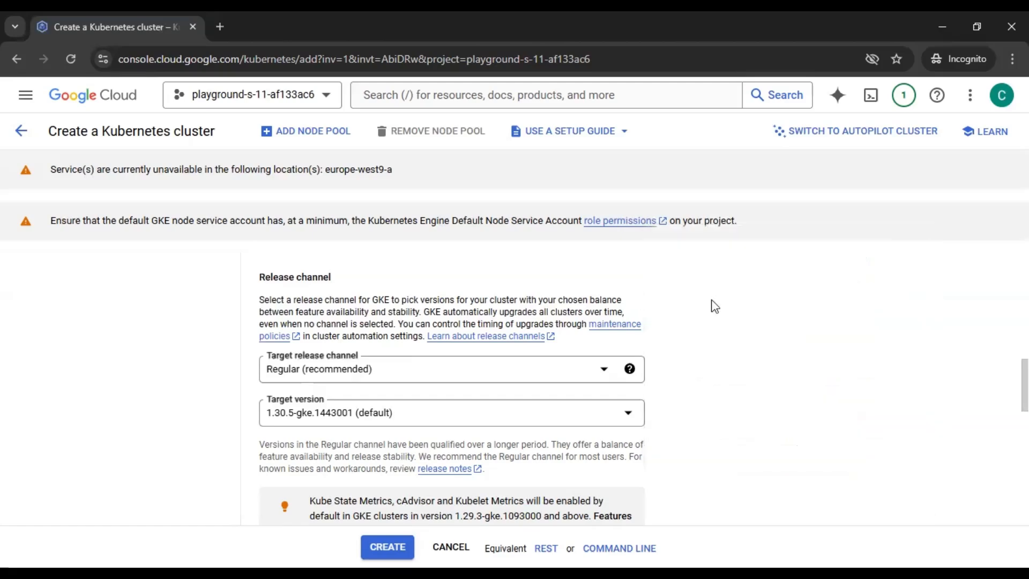
scroll(719, 335, down, 1)
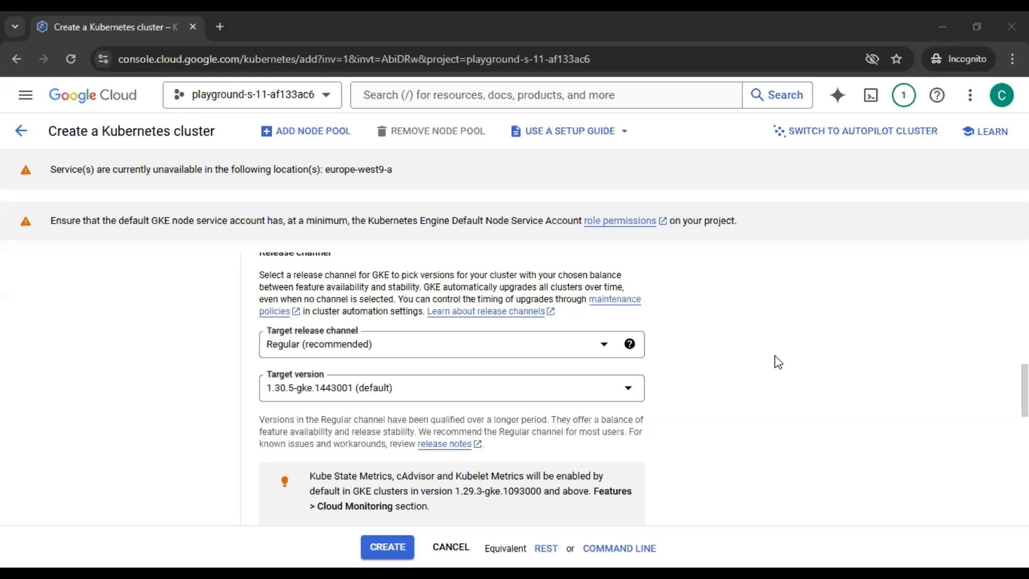
scroll(779, 363, down, 1)
scroll(779, 363, down, 1)
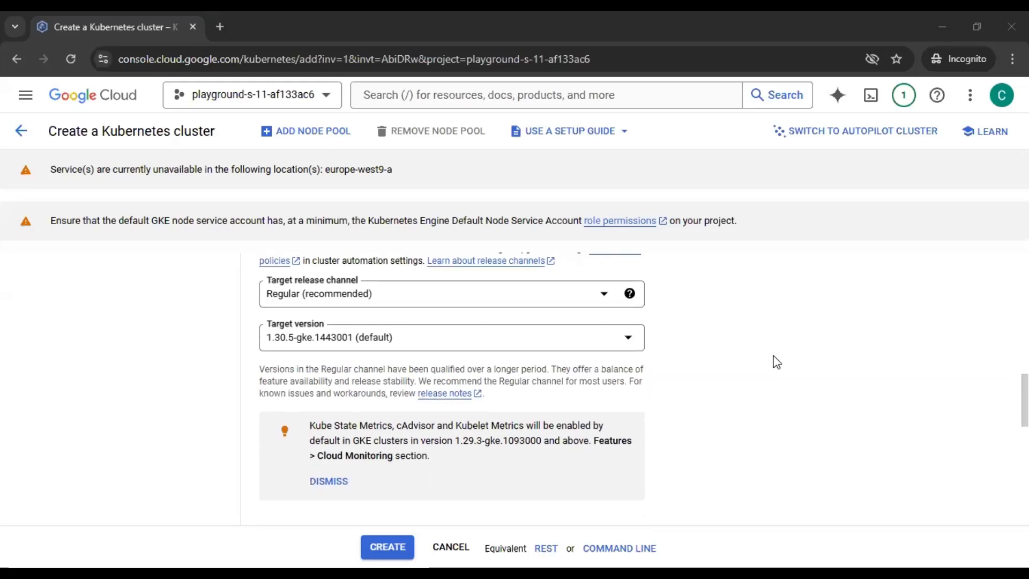
click(625, 349)
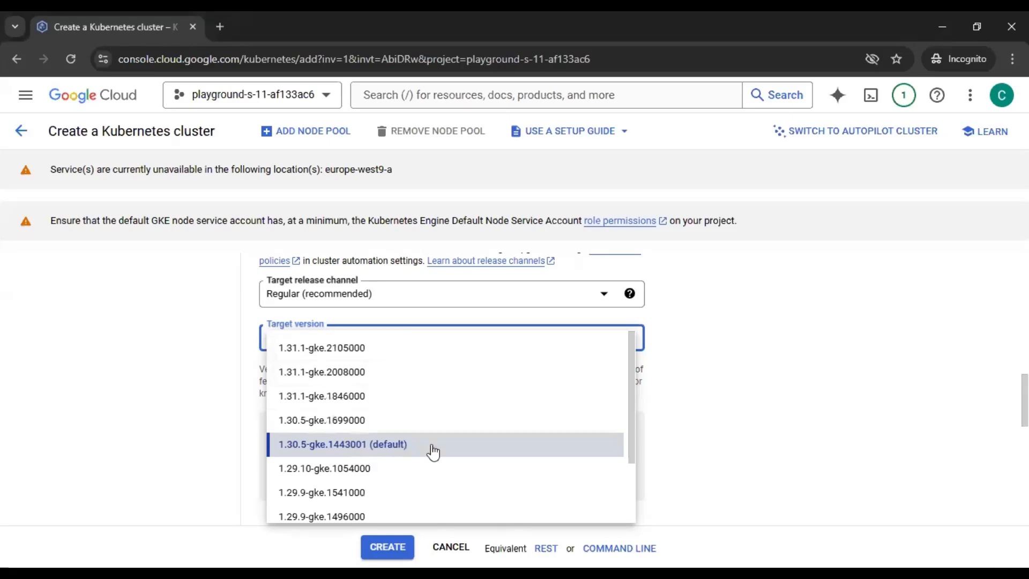
click(686, 423)
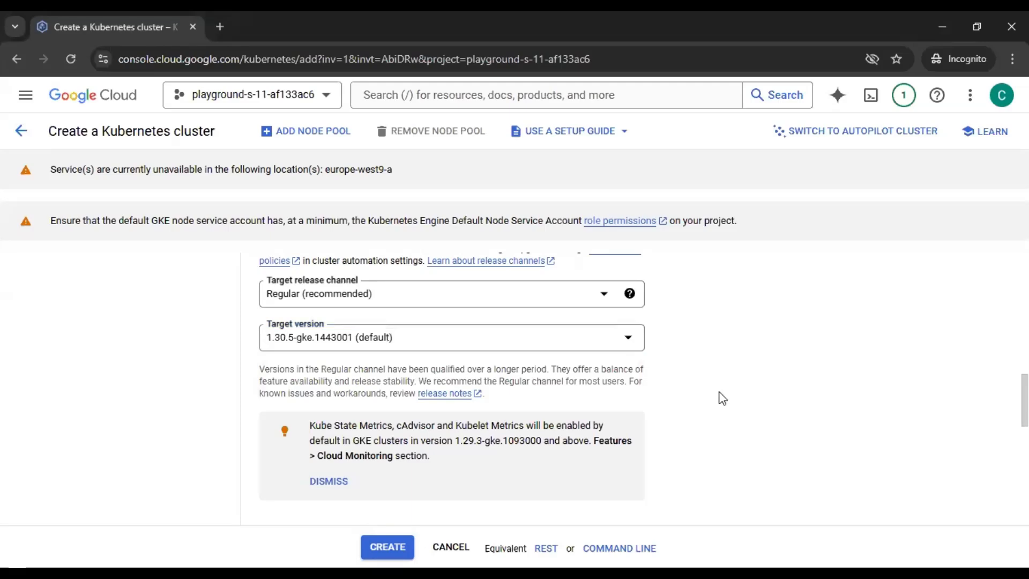
- Examine the monitoring metrics notice and the cluster tier section with its Standard and Enterprise options
scroll(722, 399, down, 1)
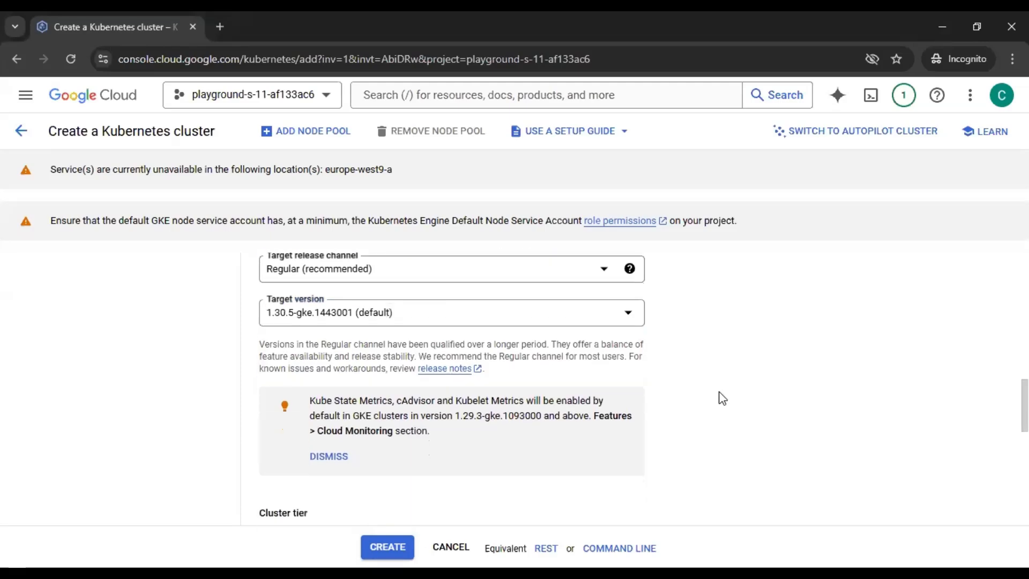
scroll(722, 398, down, 1)
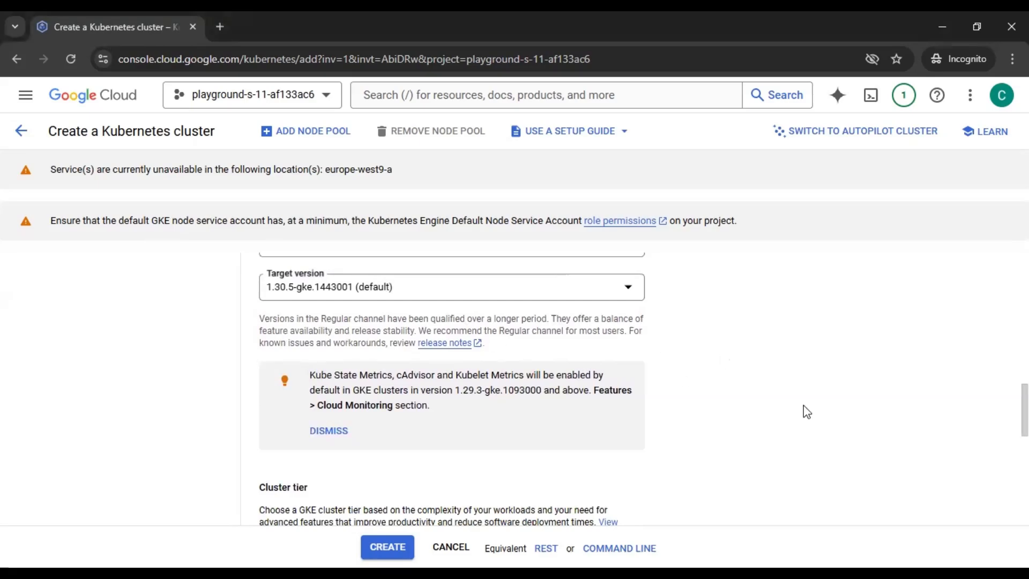
scroll(767, 367, down, 1)
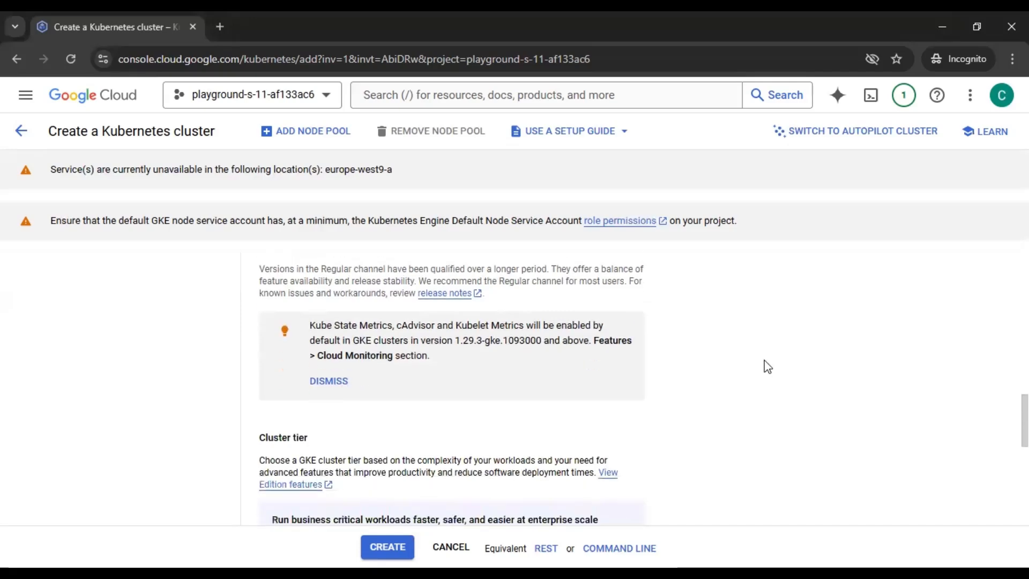
scroll(768, 366, down, 3)
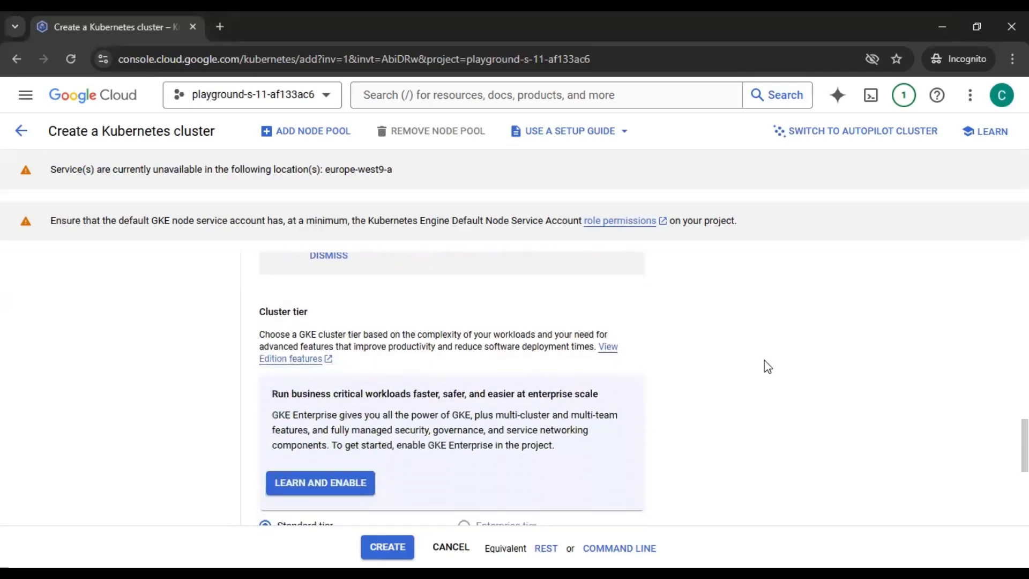
scroll(767, 366, down, 1)
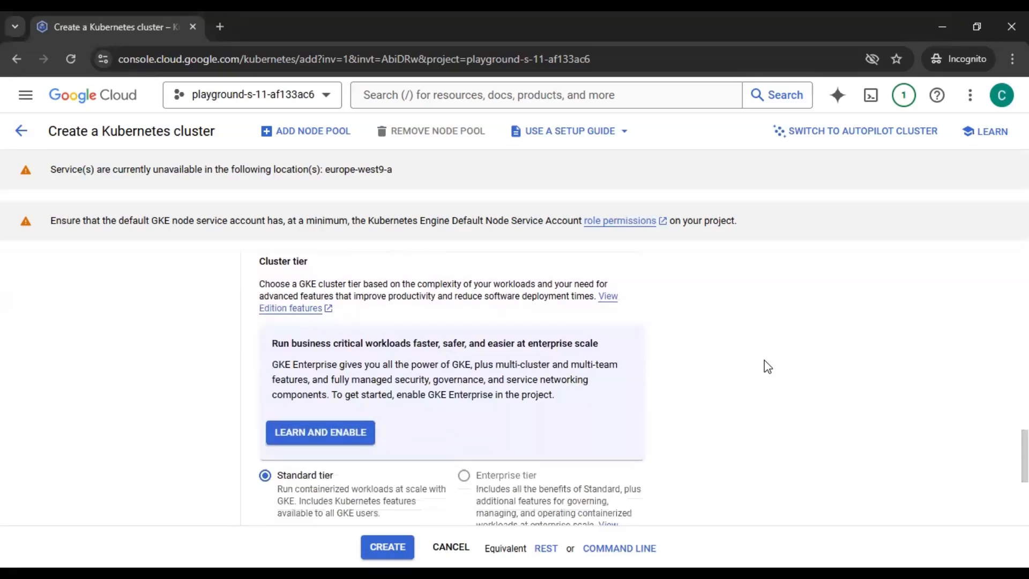
scroll(768, 367, down, 1)
scroll(767, 367, down, 1)
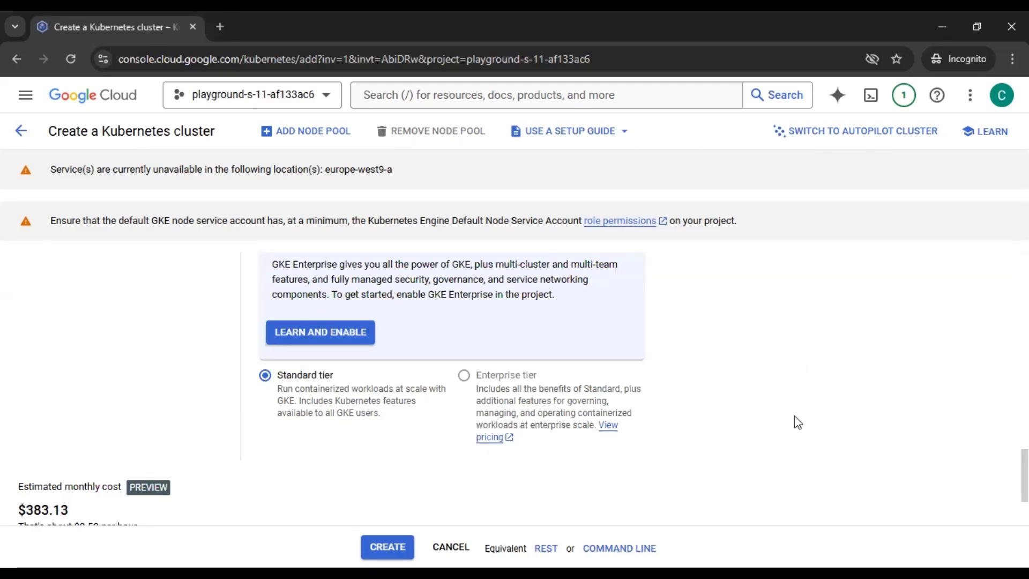
- Compare the Standard and Enterprise tier descriptions and check the estimated monthly cost of the cluster
scroll(798, 422, up, 1)
scroll(798, 421, down, 3)
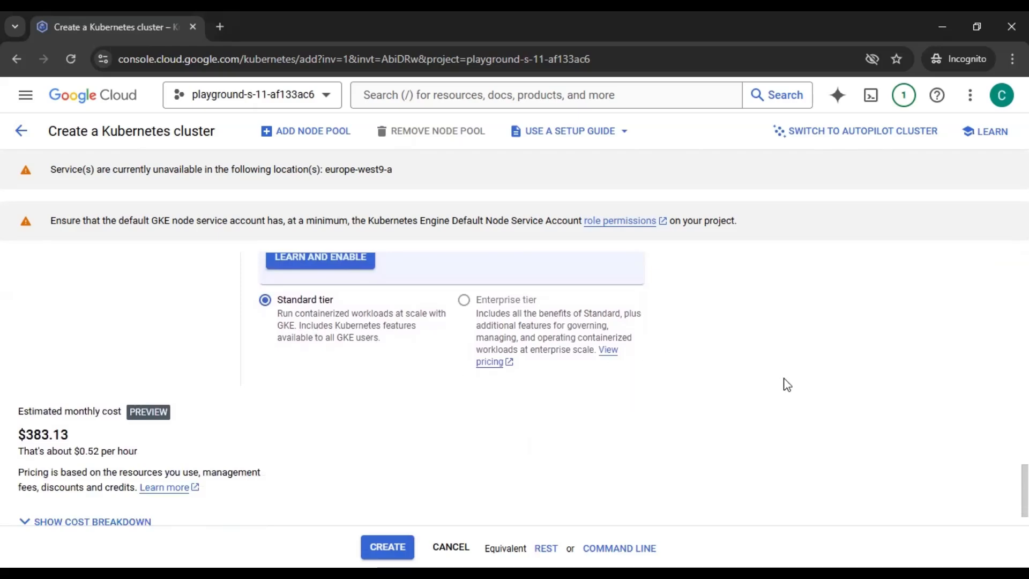
scroll(785, 384, up, 1)
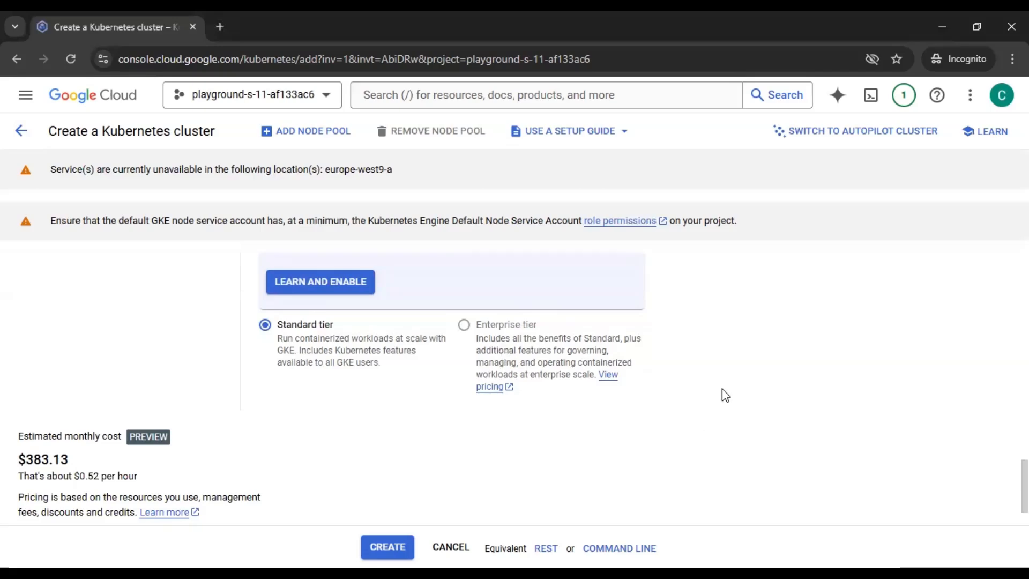
scroll(722, 388, up, 2)
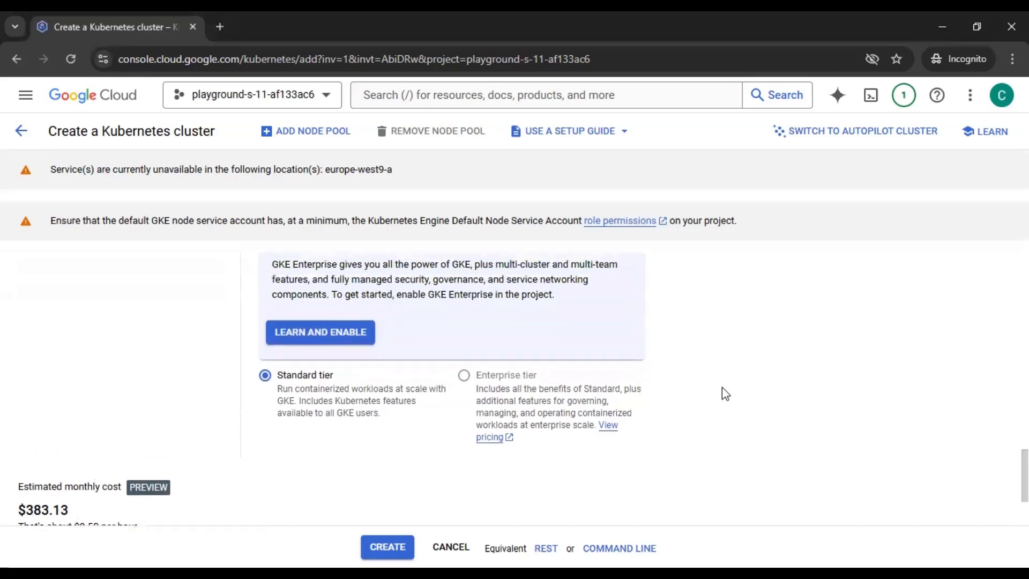
scroll(723, 394, up, 1)
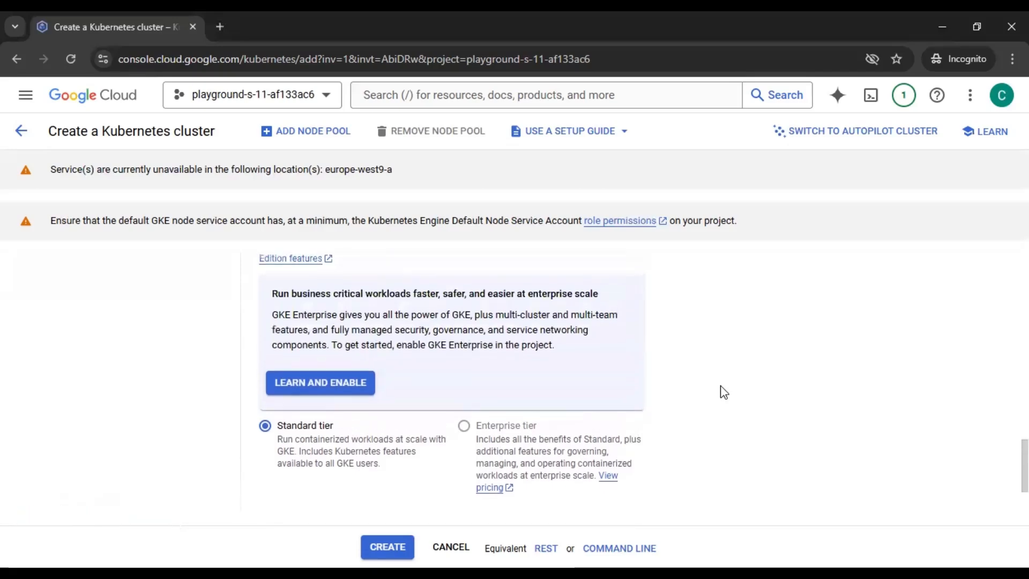
mouse_move(558, 437)
scroll(713, 402, down, 1)
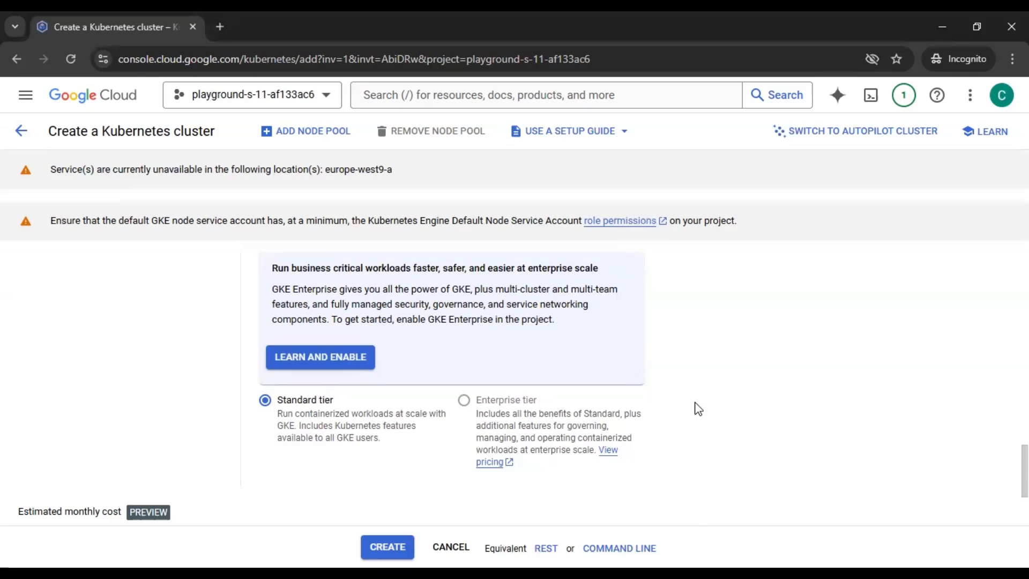
scroll(697, 410, down, 2)
- Review the cluster basics again, from the cluster tier back up to the location type, name and introduction
scroll(697, 410, up, 10)
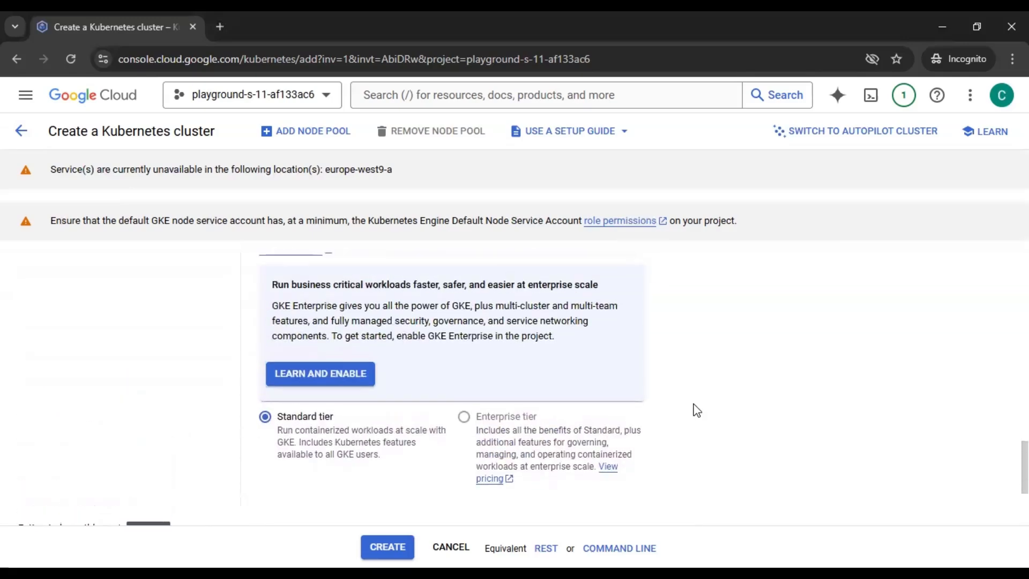
scroll(697, 410, up, 8)
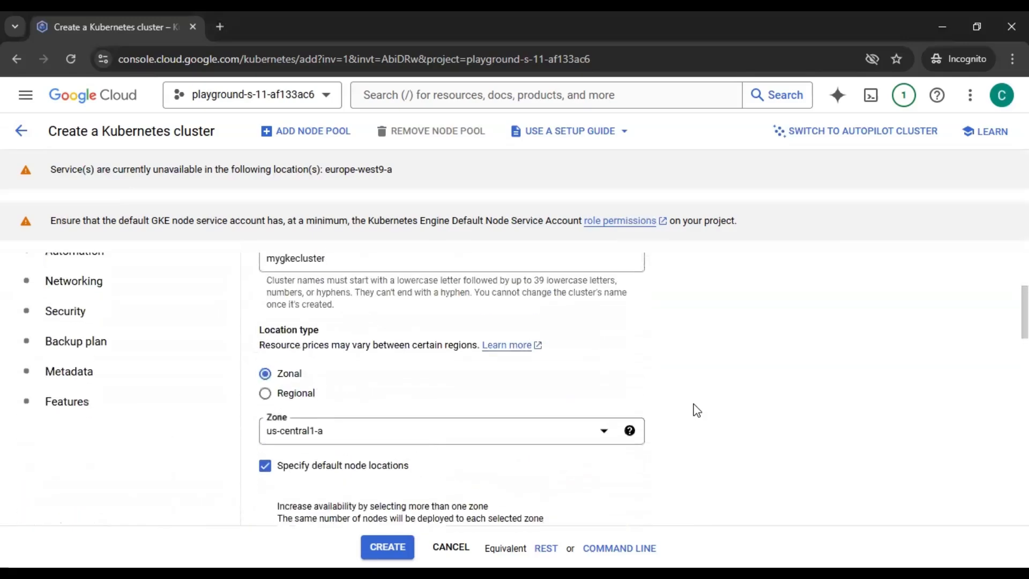
scroll(697, 410, up, 1)
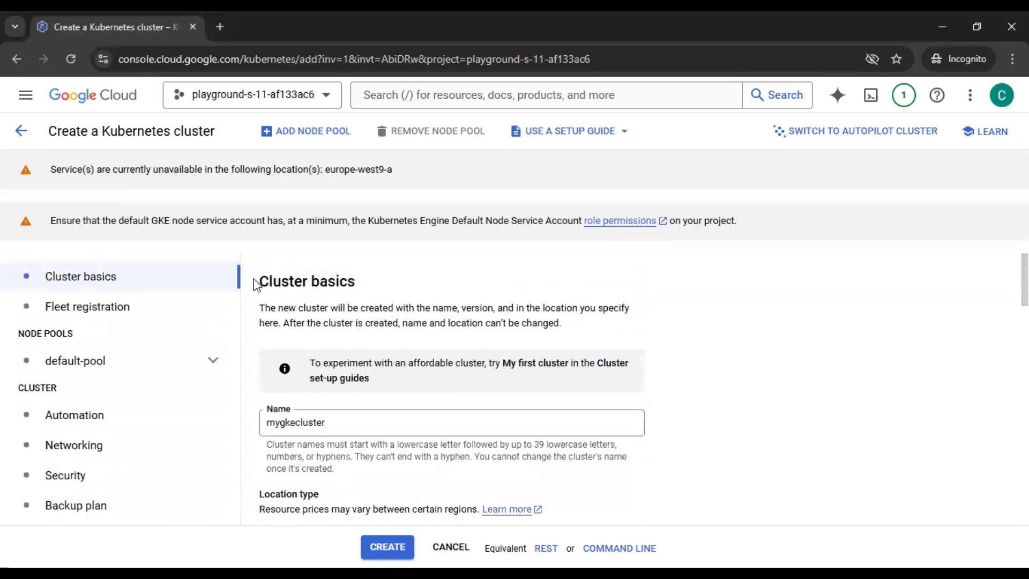
drag(255, 280, 414, 303)
click(414, 303)
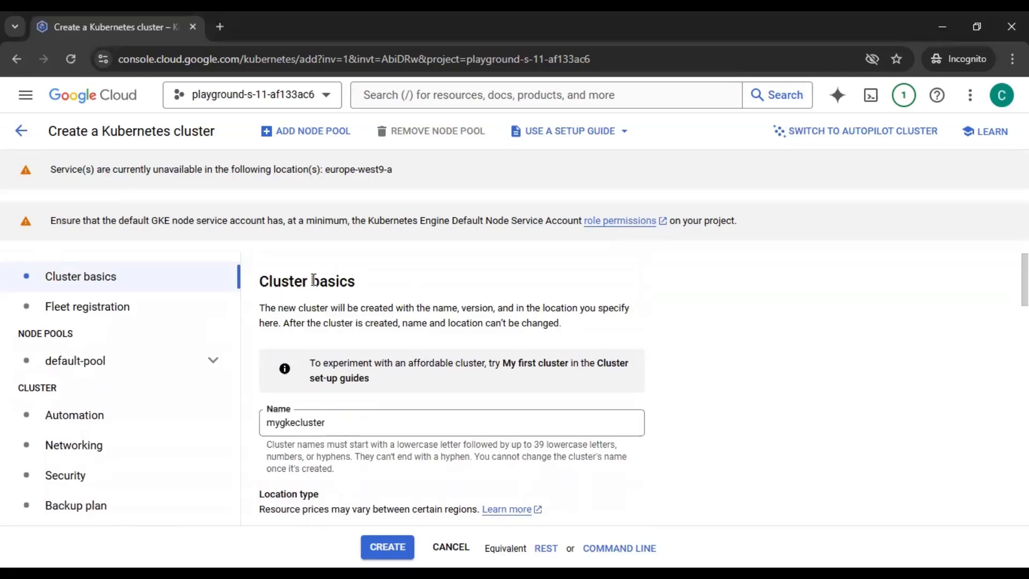
- Open the fleet registration settings and read the description of fleets and the option to register the cluster
click(130, 309)
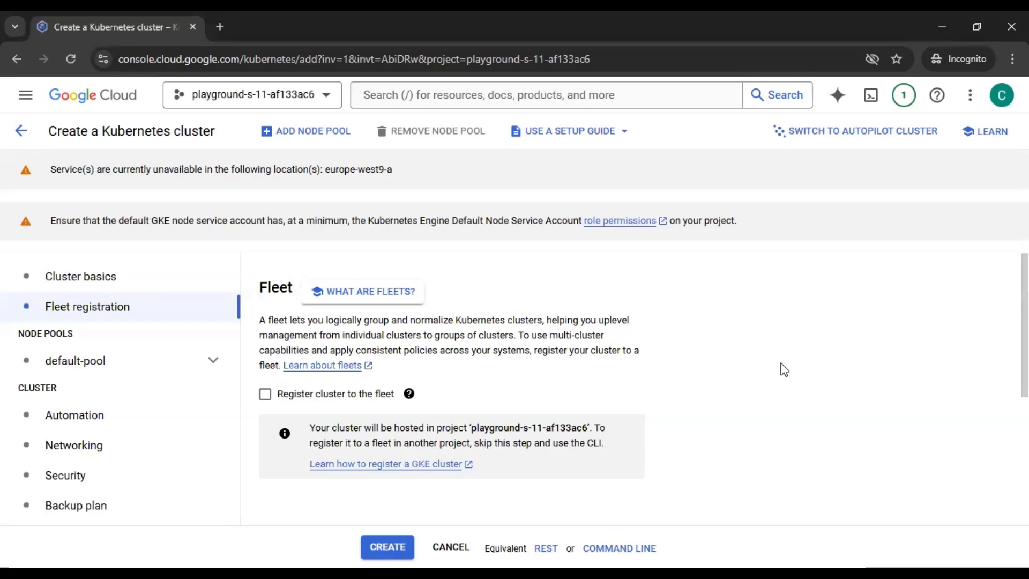
drag(262, 315, 279, 370)
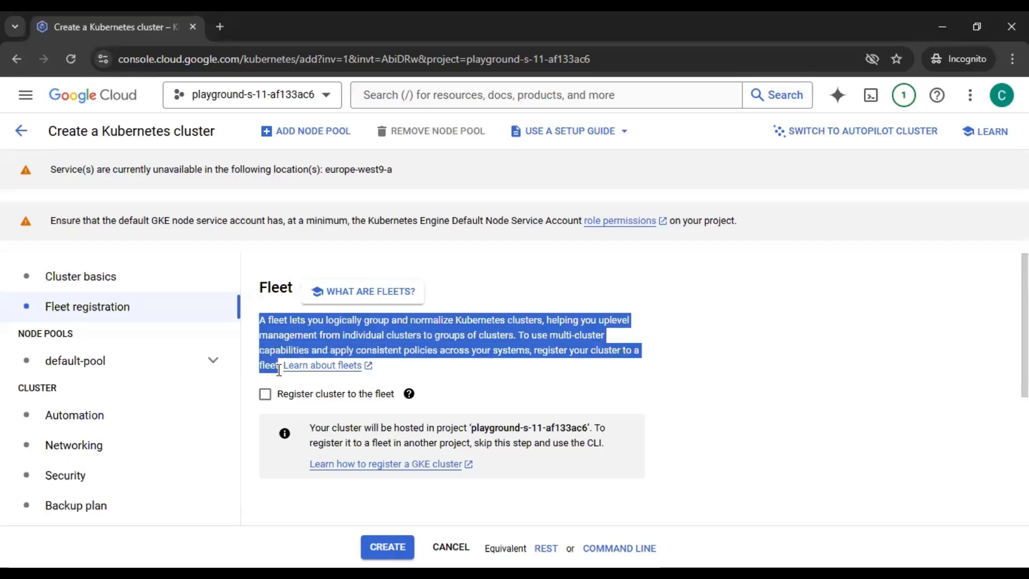
click(520, 343)
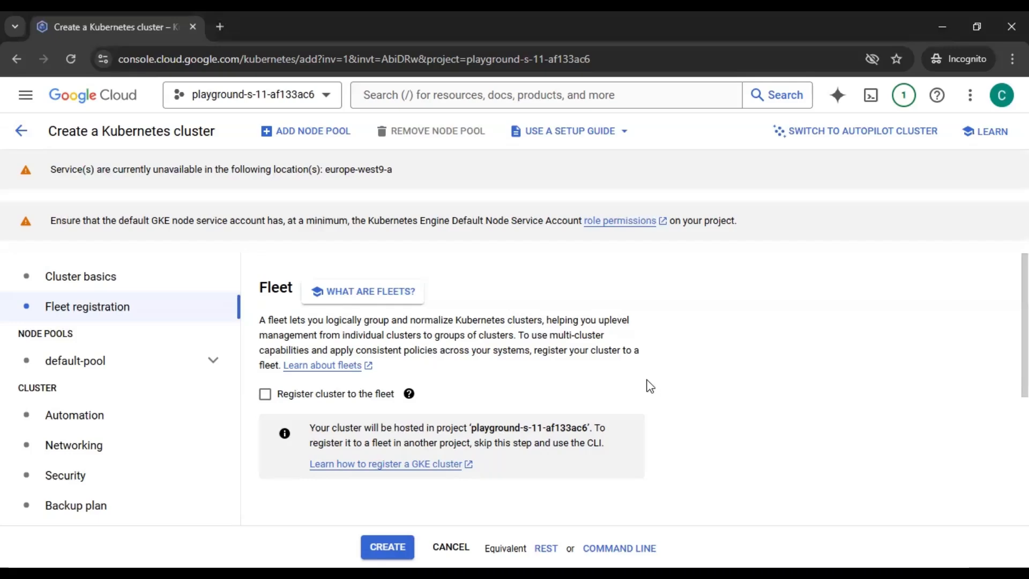
scroll(649, 386, down, 3)
scroll(649, 386, up, 2)
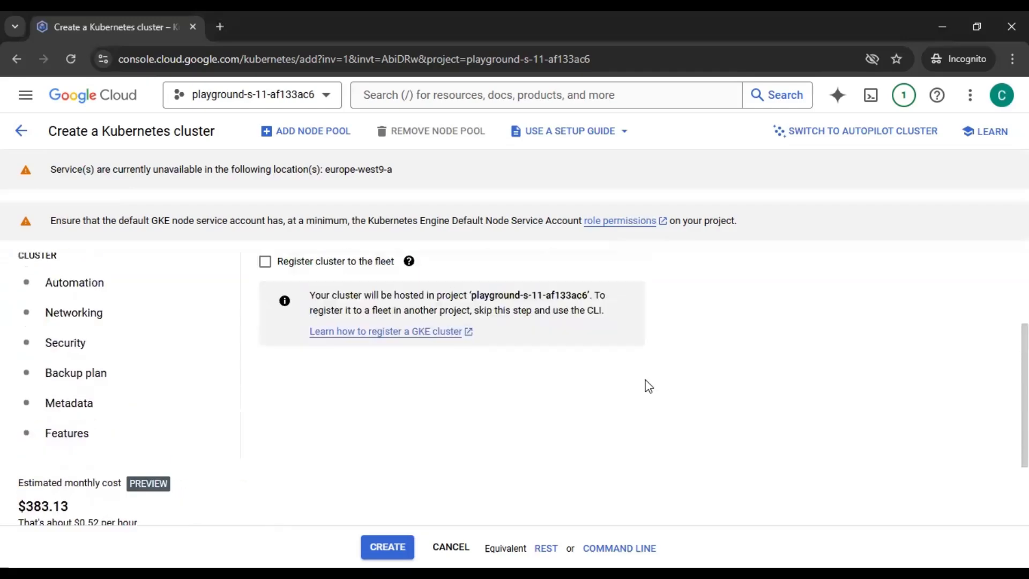
scroll(648, 386, up, 1)
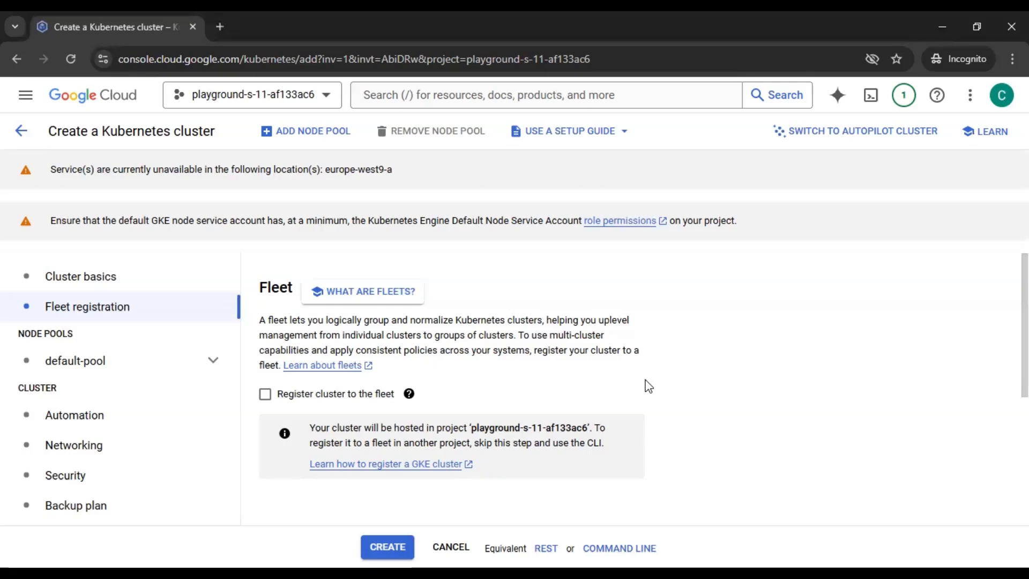
- Open the default-pool node pool details and read the explanation of what a node pool is
click(201, 370)
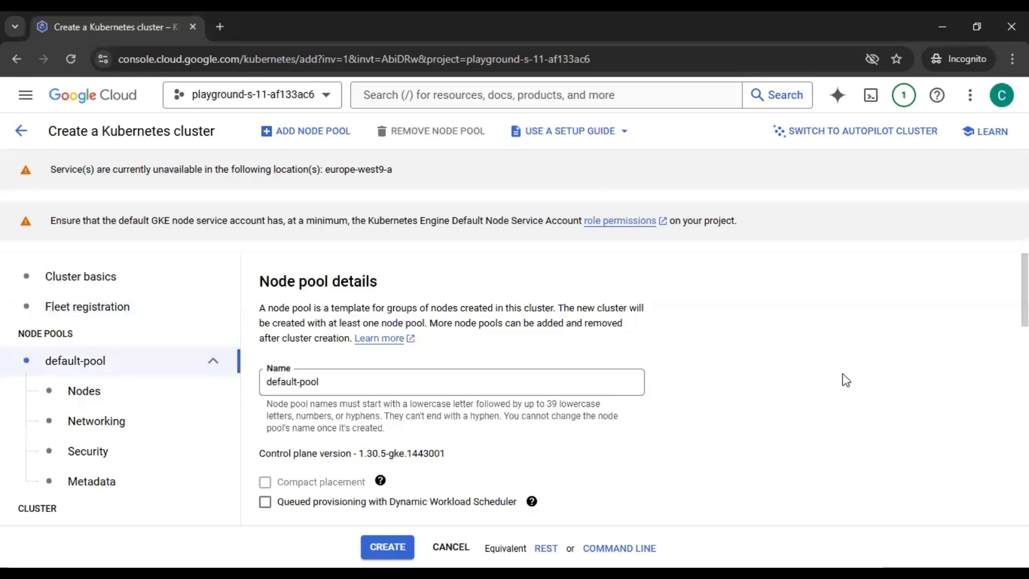
scroll(846, 380, down, 2)
scroll(845, 380, up, 2)
scroll(734, 387, down, 1)
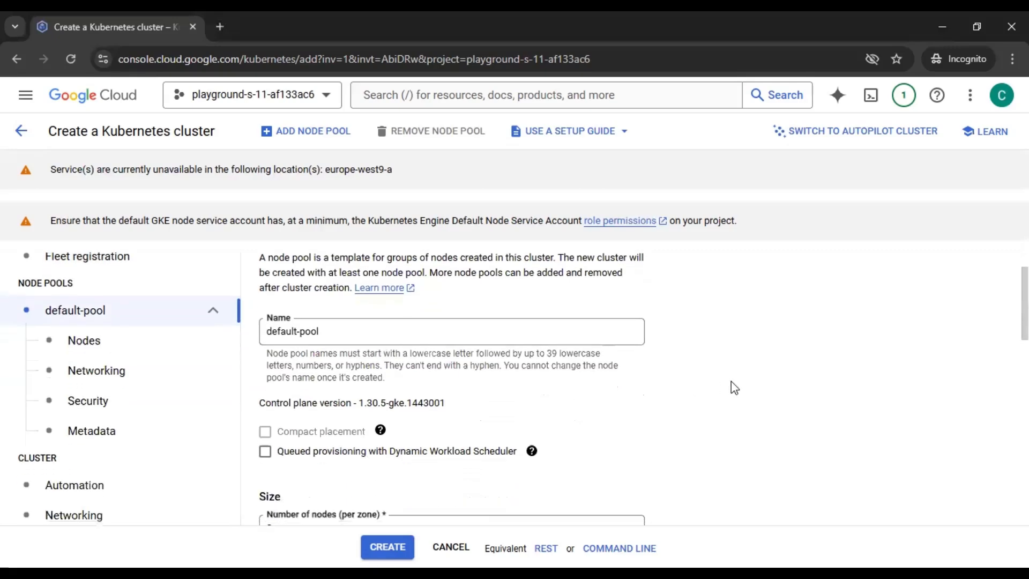
scroll(734, 388, up, 1)
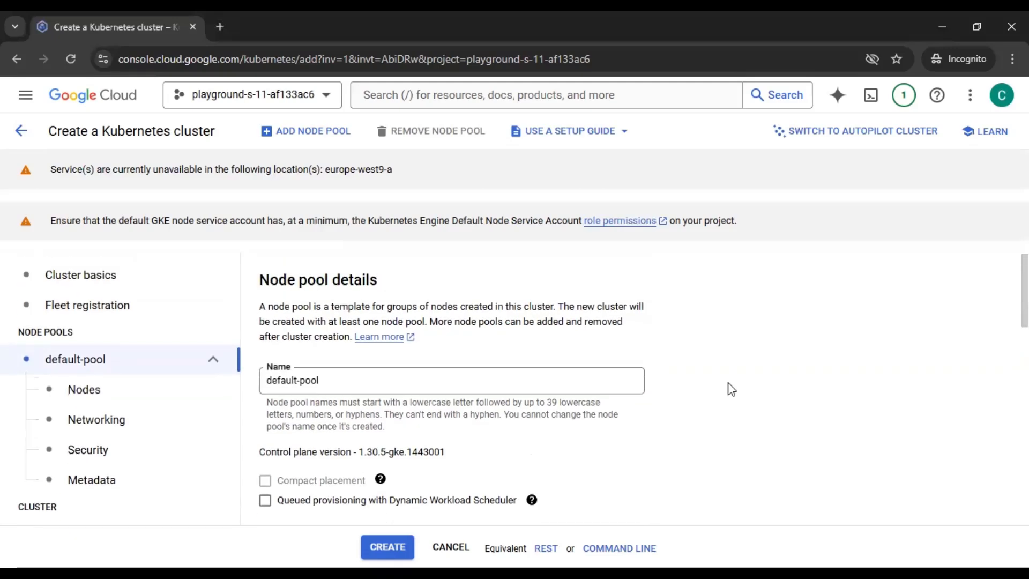
- Examine the default node pool's name, control plane version, placement and provisioning options, and number of nodes per zone
scroll(732, 388, down, 1)
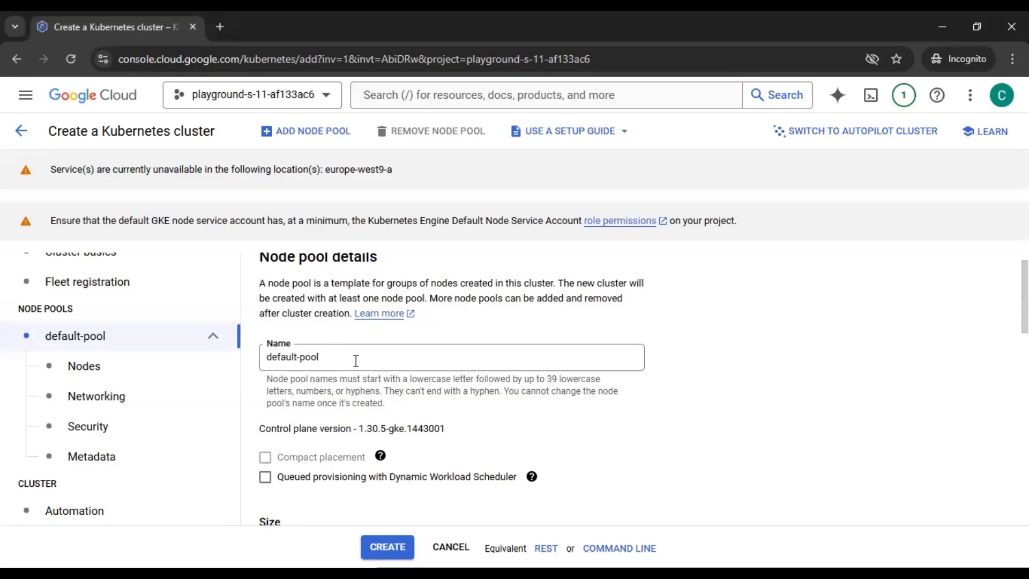
scroll(356, 360, down, 1)
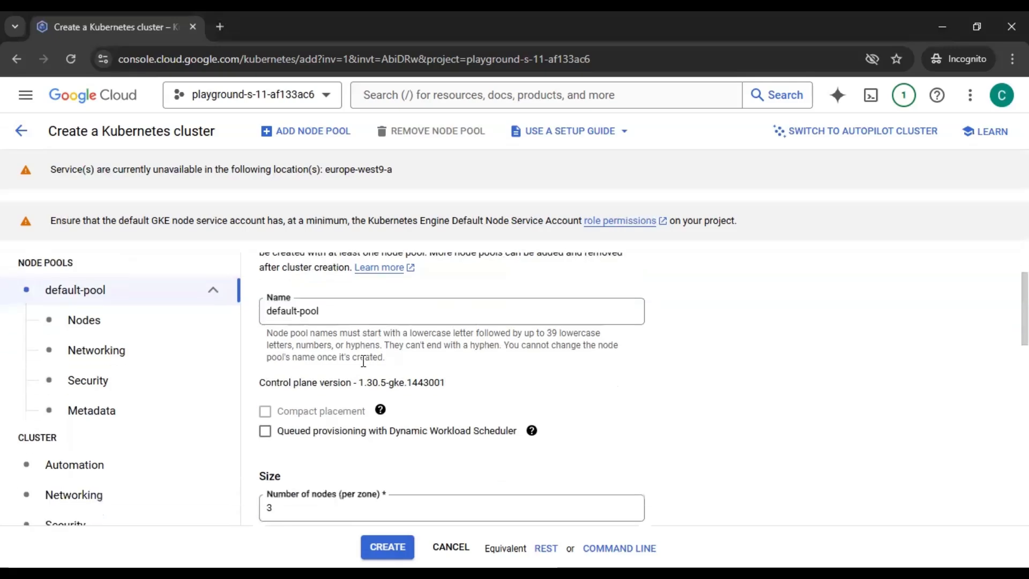
scroll(362, 361, up, 1)
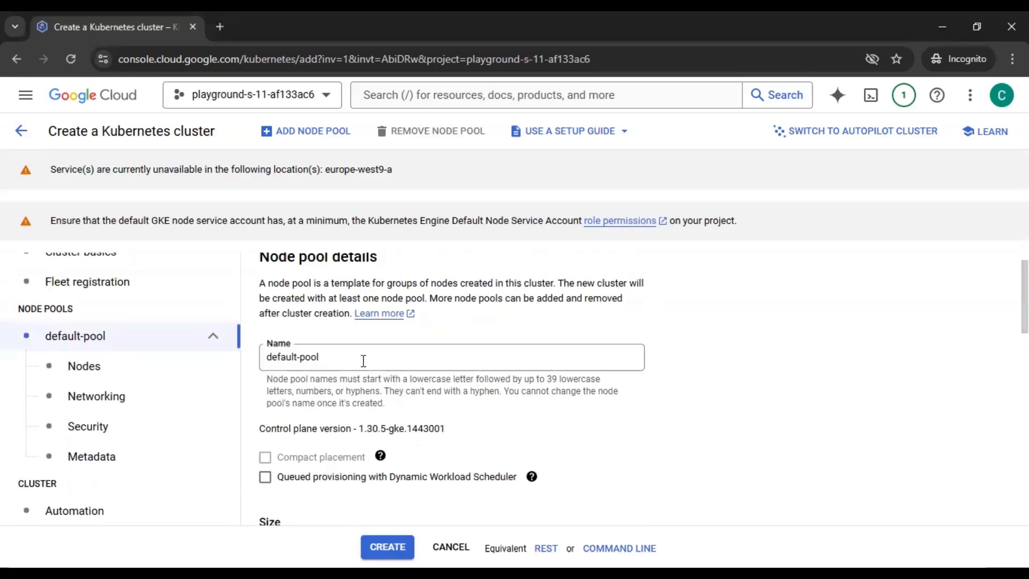
click(364, 361)
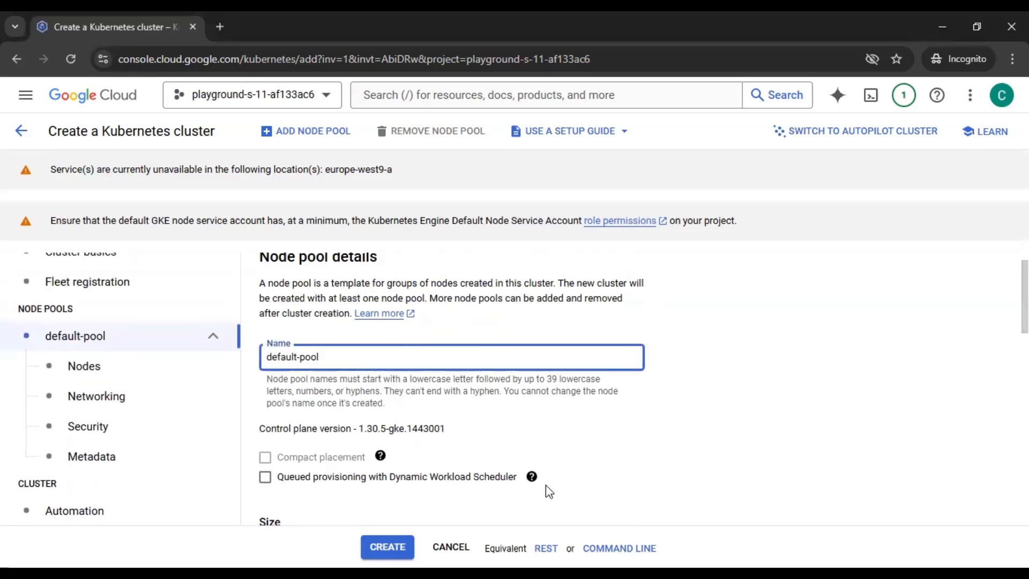
scroll(804, 353, down, 1)
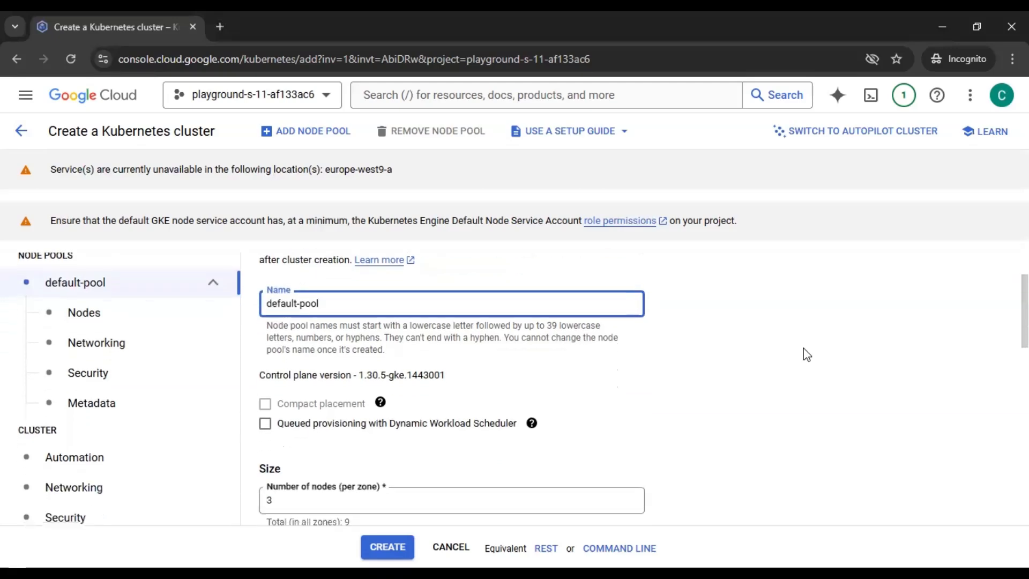
scroll(804, 349, down, 1)
scroll(807, 354, down, 1)
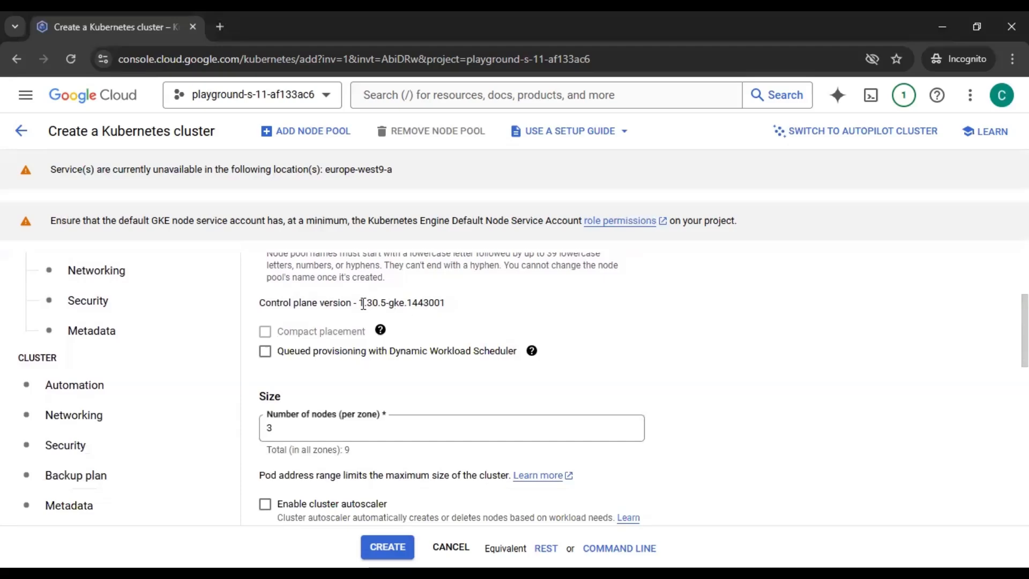
- Inspect the default node pool's control plane version and read the help explanation of compact placement
drag(359, 303, 486, 311)
click(686, 320)
mouse_move(275, 338)
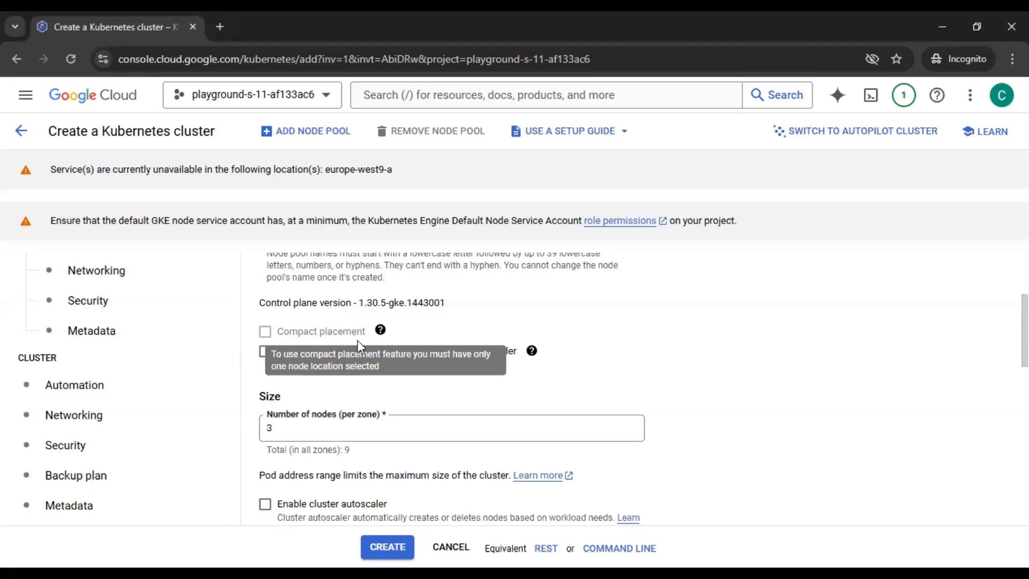
click(378, 331)
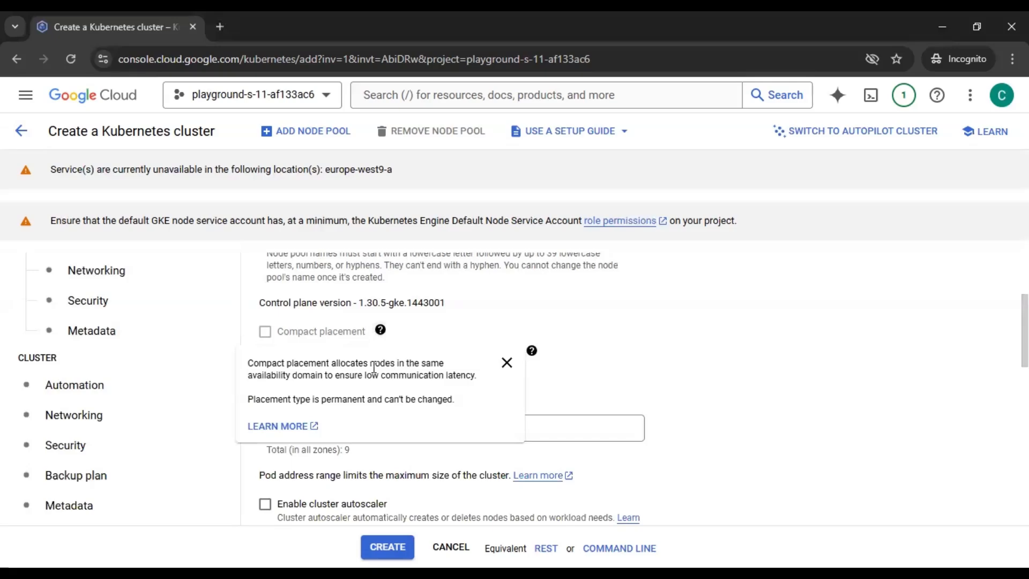
click(409, 338)
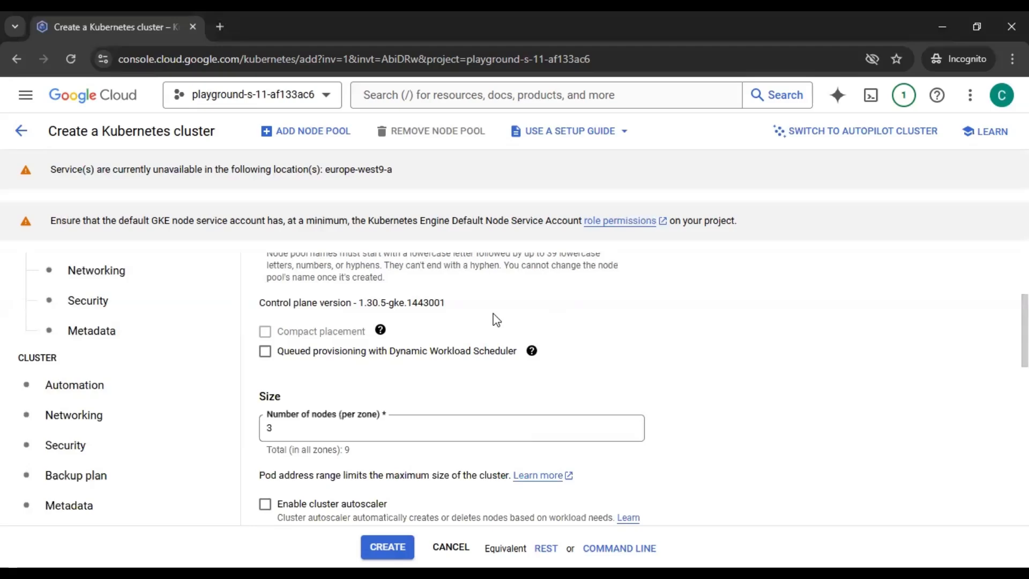
click(381, 330)
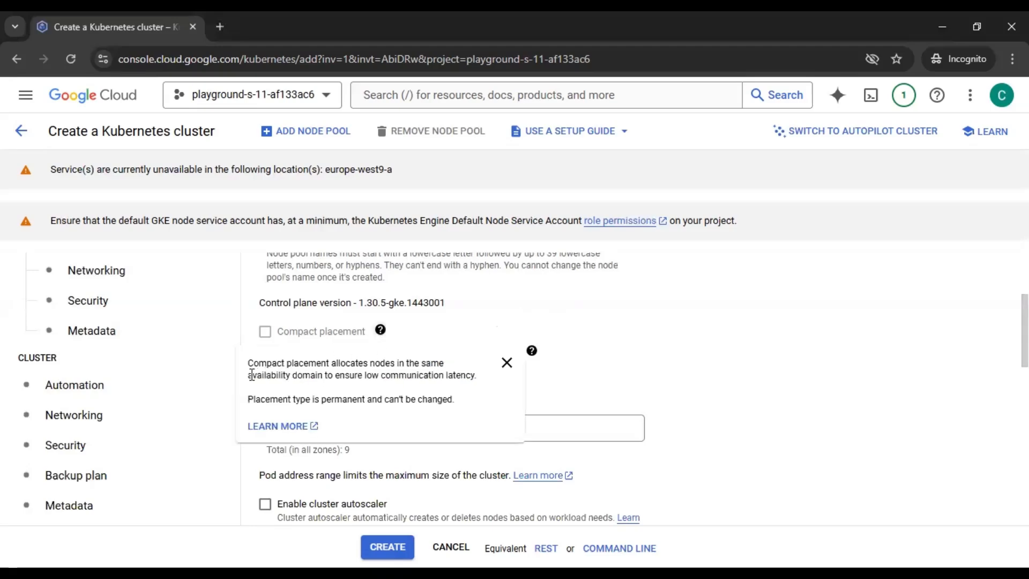
drag(246, 376, 299, 378)
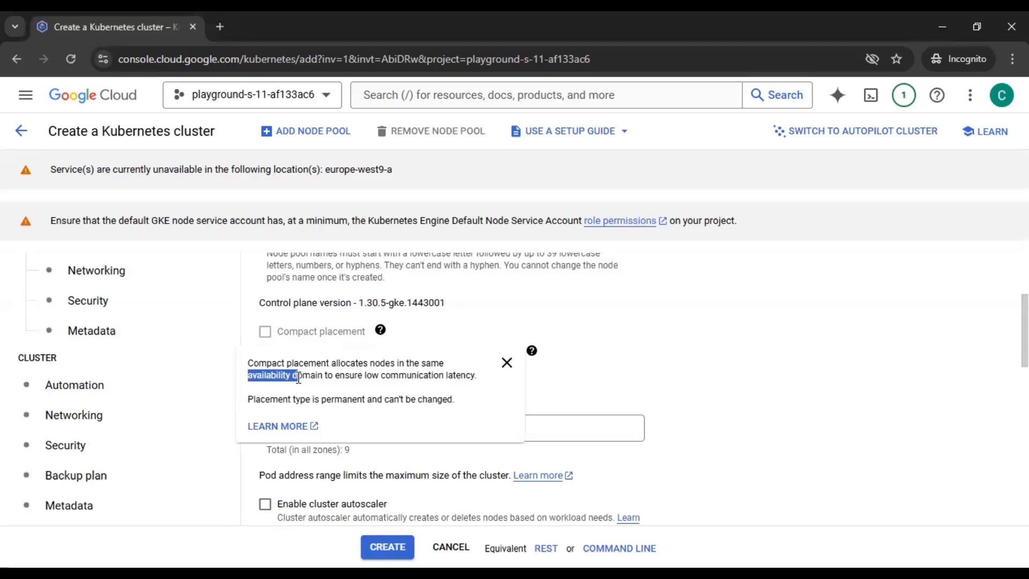
click(476, 327)
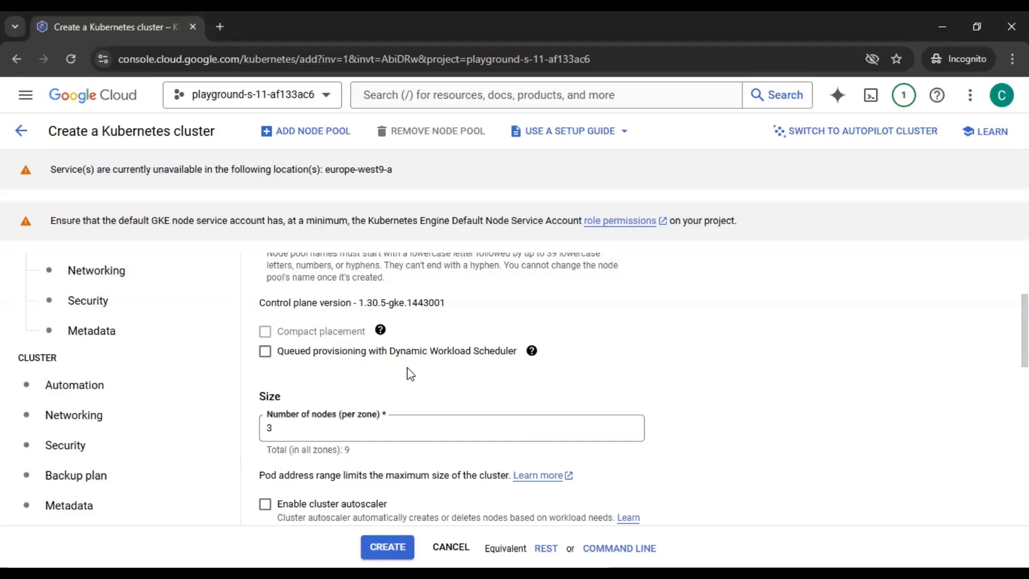
- Check the node location requirement for compact placement and review the queued provisioning with Dynamic Workload Scheduler option
mouse_move(273, 333)
scroll(654, 349, up, 1)
scroll(656, 350, down, 1)
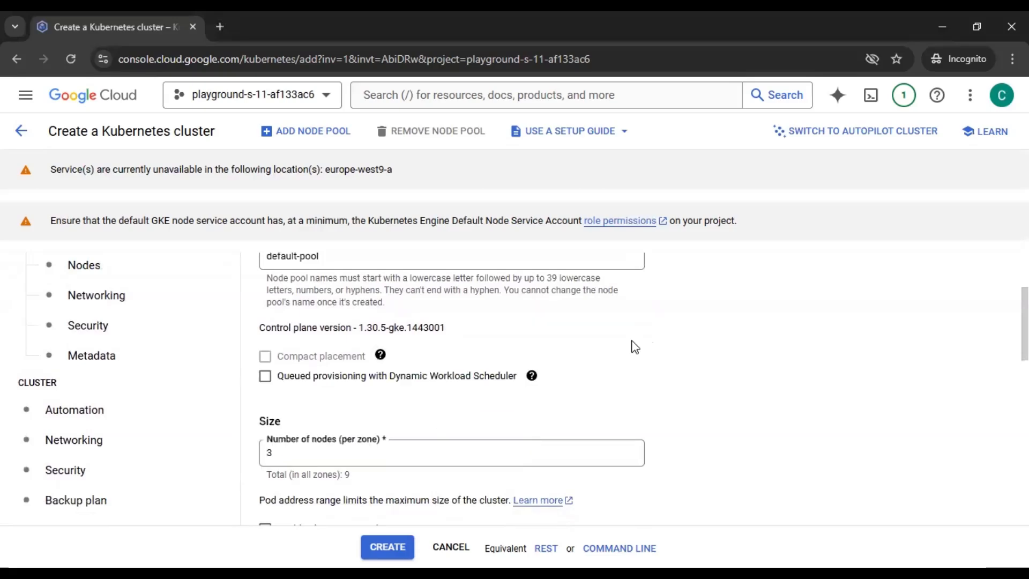
scroll(635, 347, down, 2)
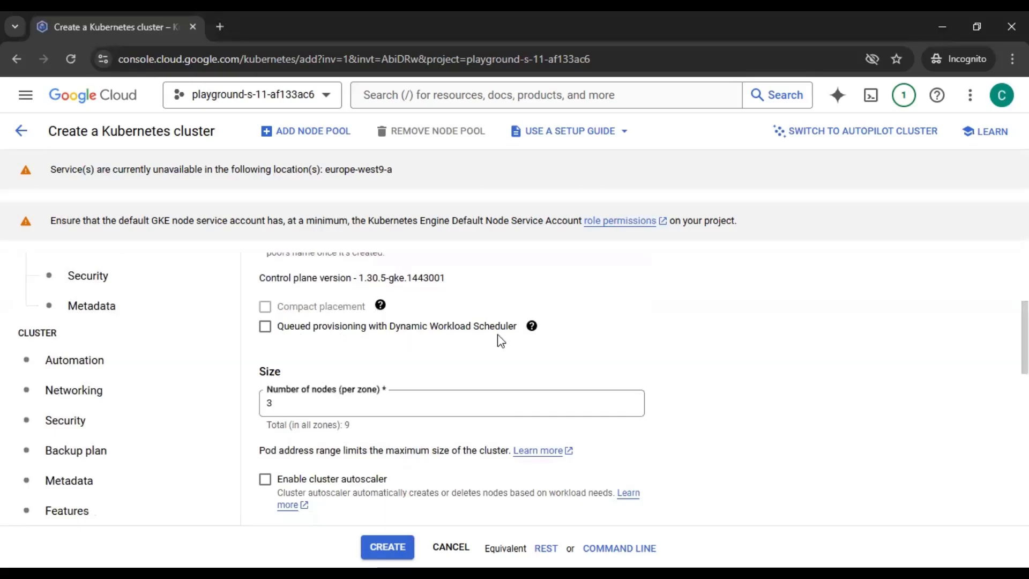
mouse_move(531, 333)
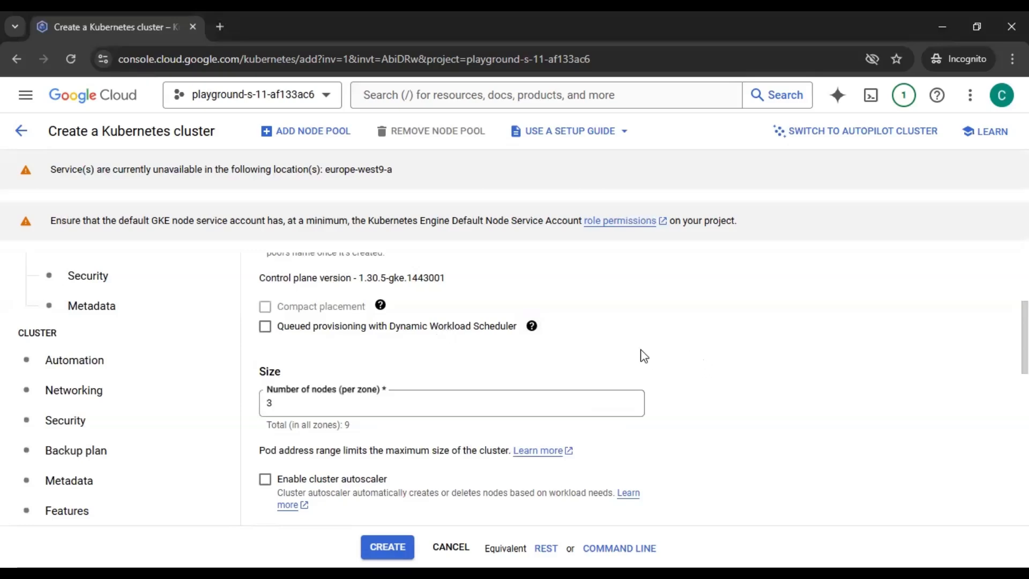
mouse_move(338, 308)
- Set the node pool's number of nodes per zone to 1 and check the resulting total across all zones
scroll(740, 360, down, 2)
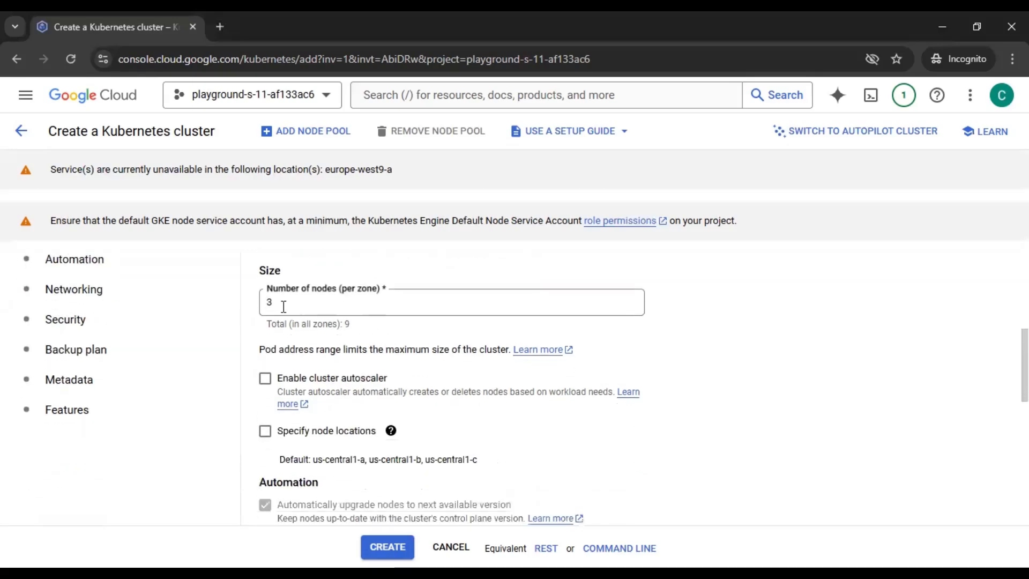
click(284, 307)
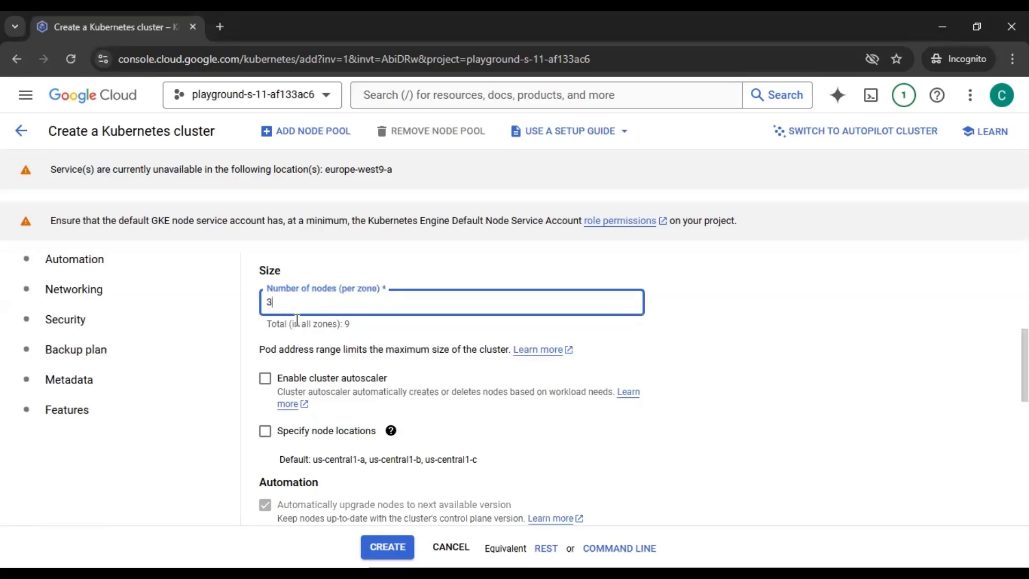
double_click(347, 323)
click(353, 323)
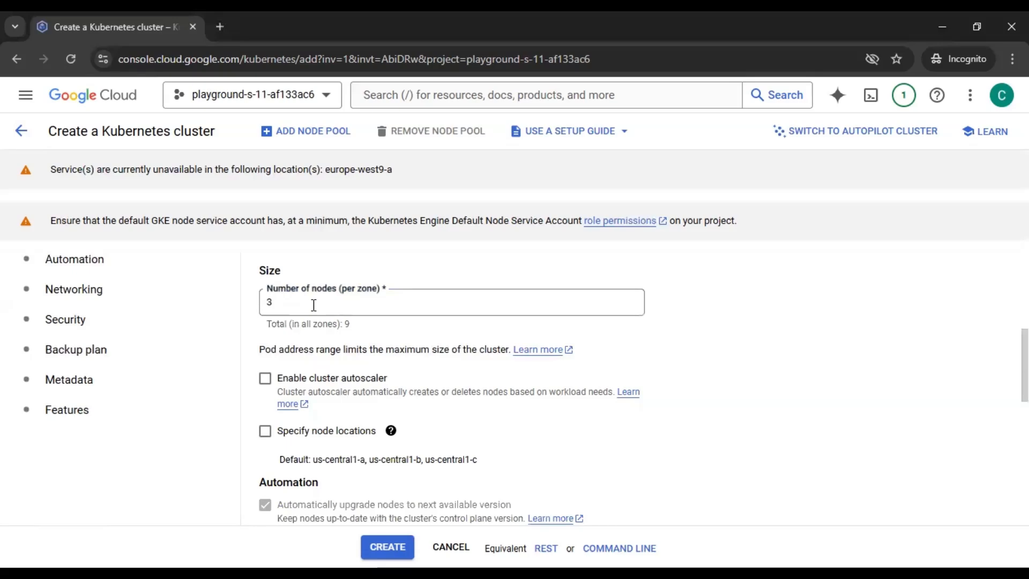
double_click(269, 302)
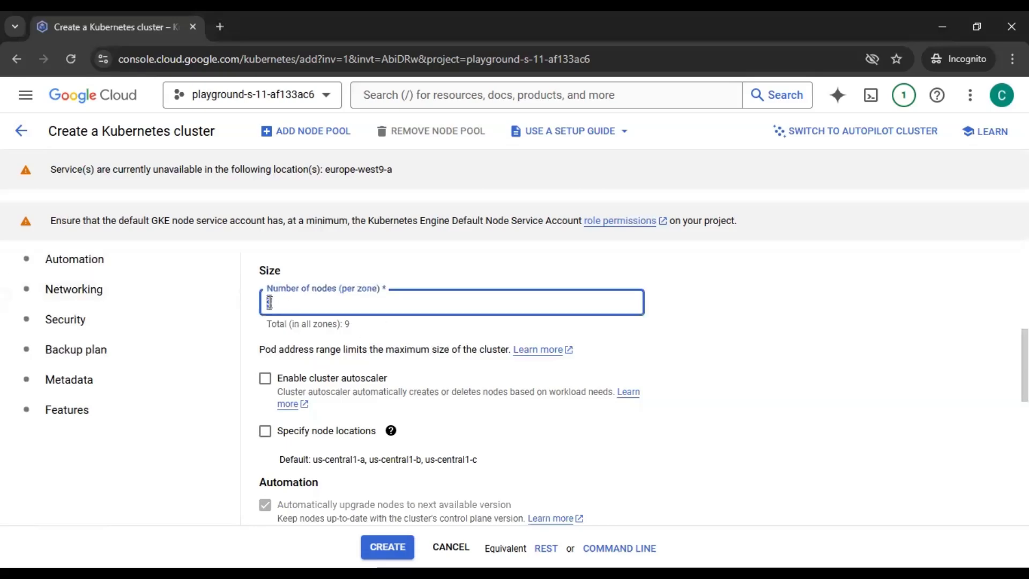
text(1)
click(776, 320)
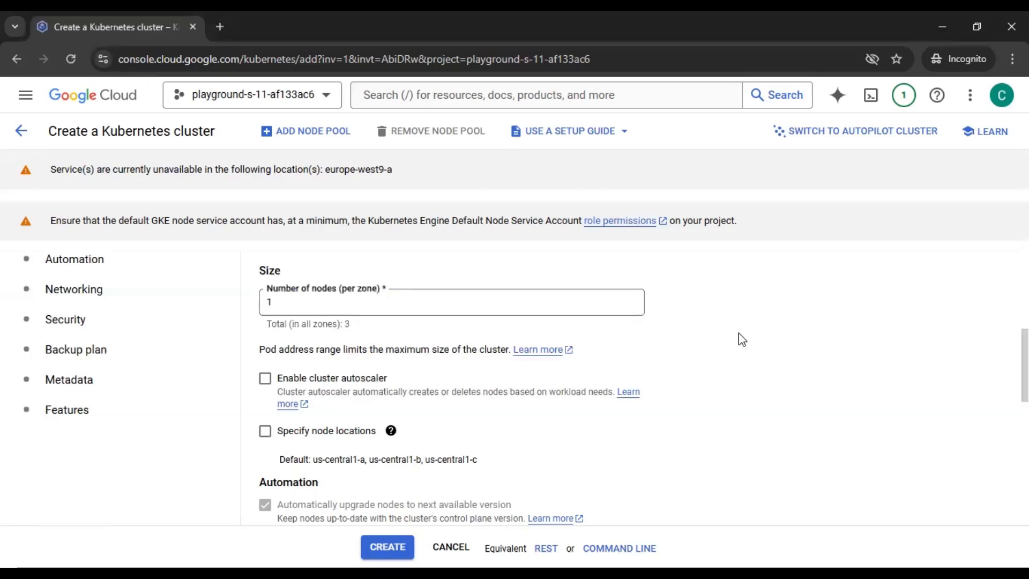
double_click(346, 324)
click(845, 333)
- Enable the cluster autoscaler for the default node pool
scroll(845, 356, down, 1)
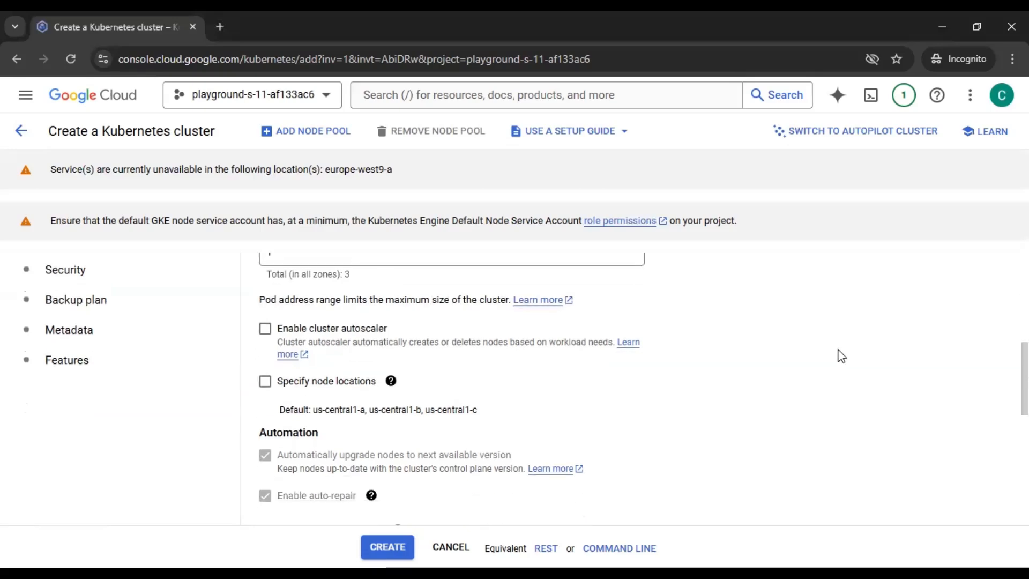
click(356, 337)
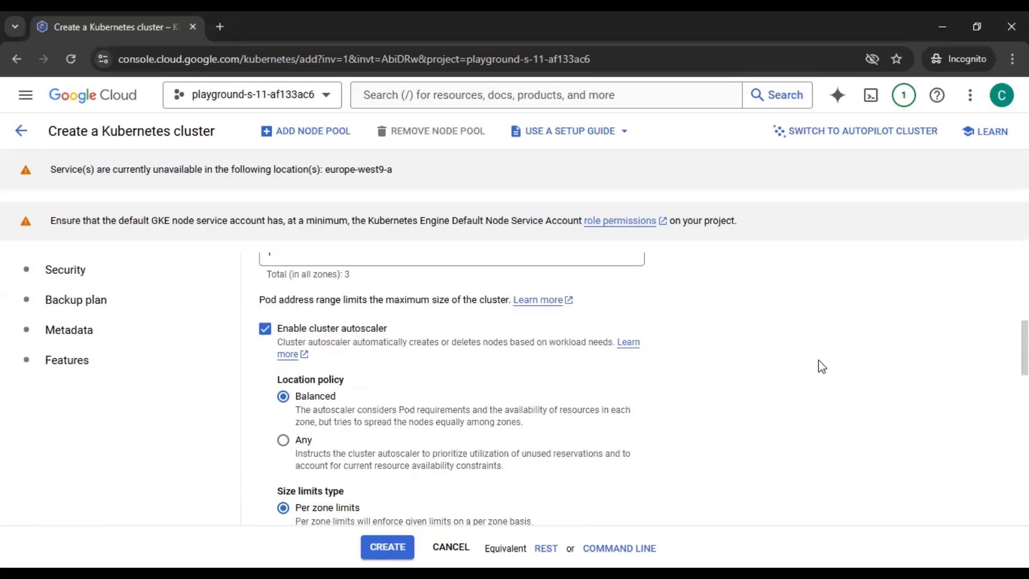
scroll(822, 367, down, 1)
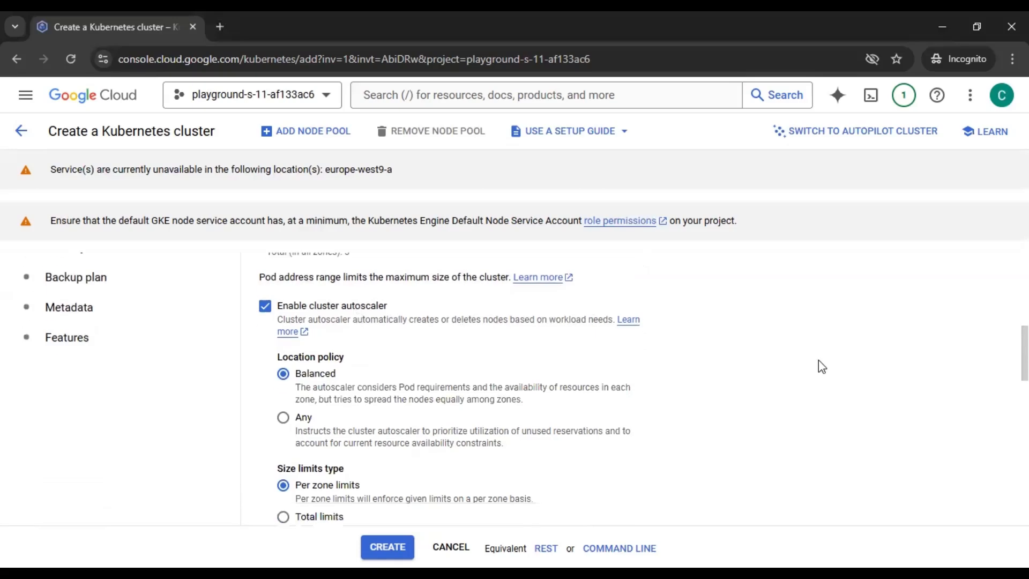
- Read the autoscaler's description, its Balanced and Any location policies, and its per zone and total size limit types
scroll(822, 366, down, 1)
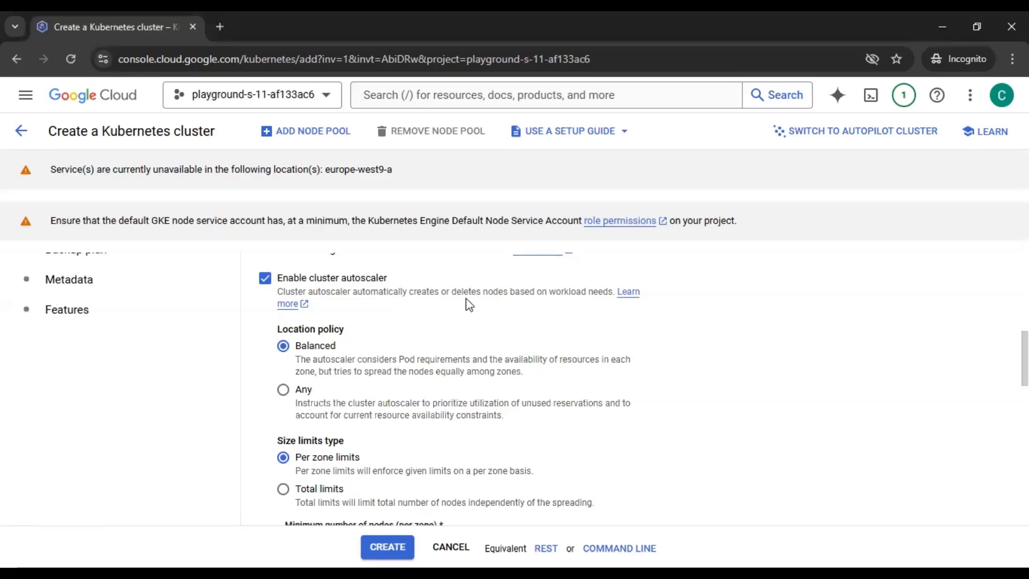
scroll(697, 352, up, 2)
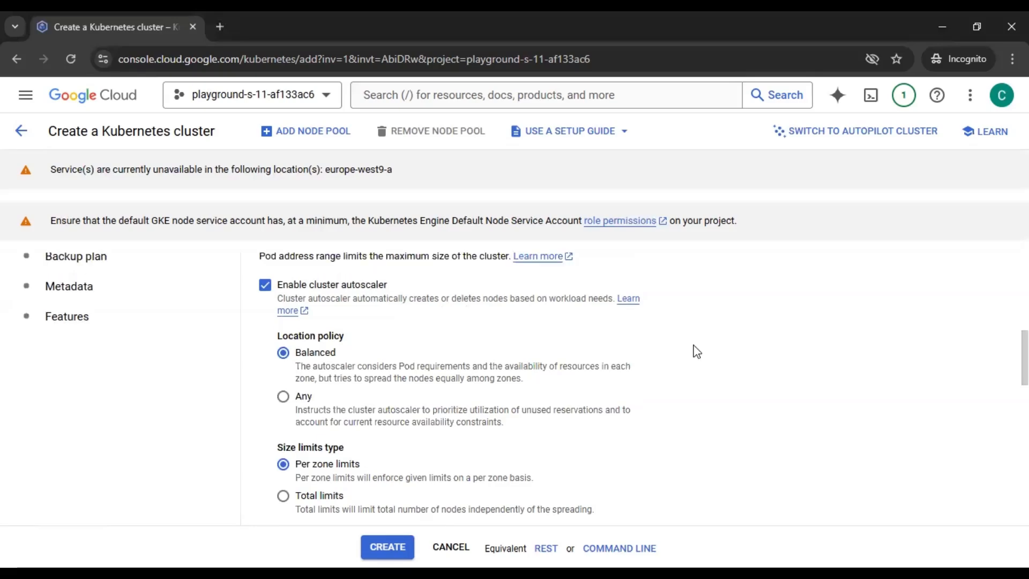
scroll(696, 351, down, 4)
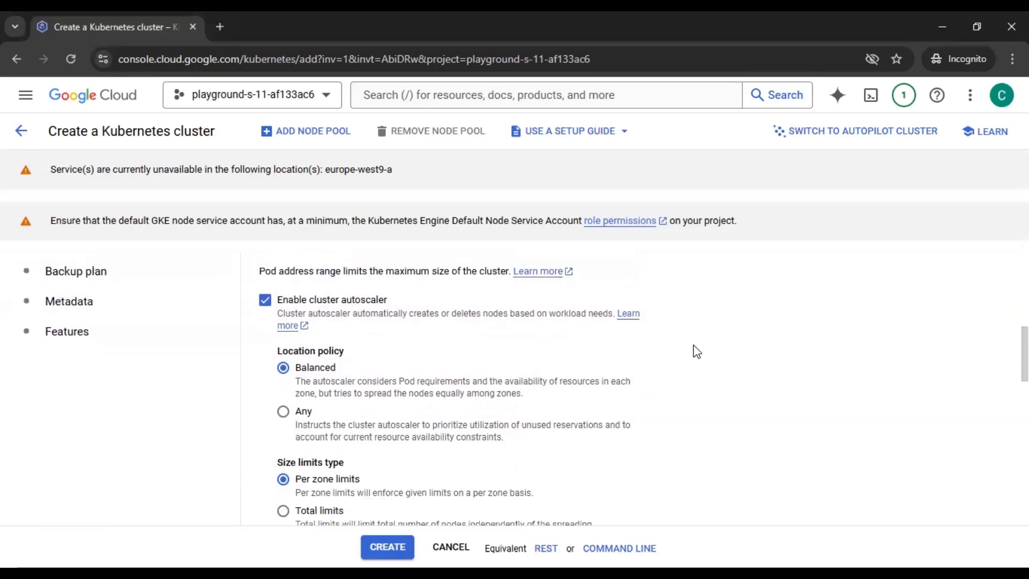
scroll(697, 352, down, 1)
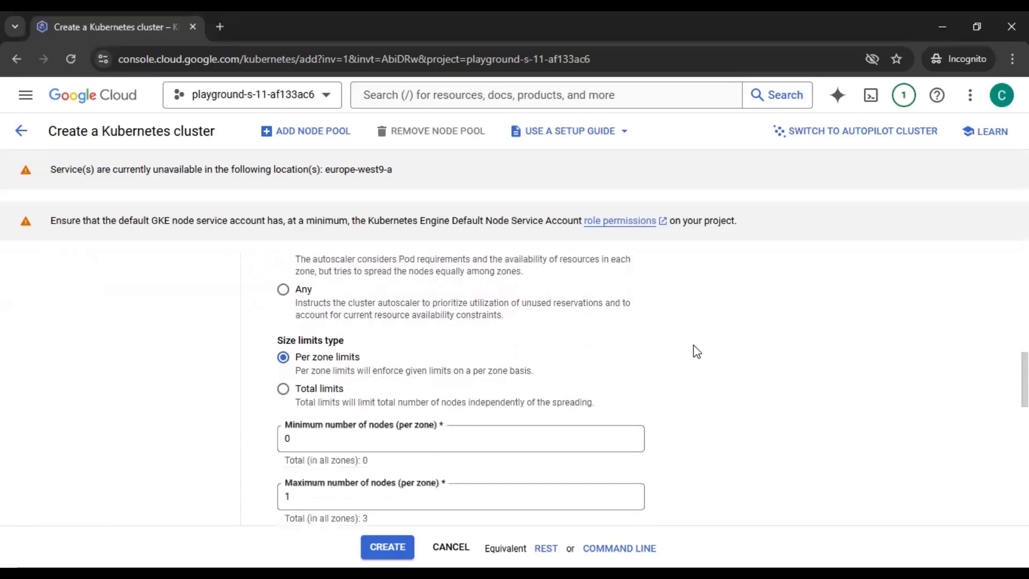
scroll(696, 351, up, 3)
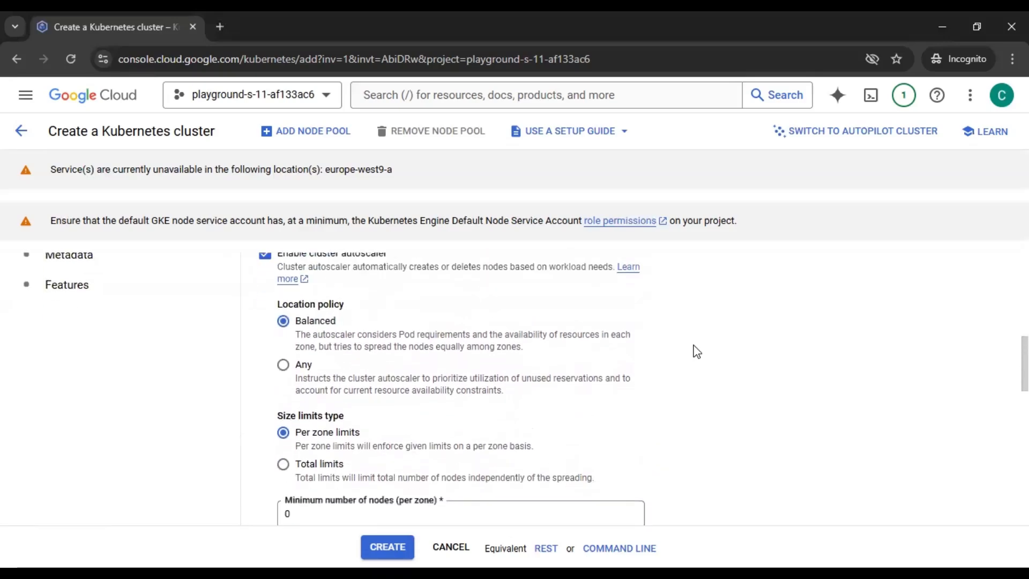
scroll(394, 322, up, 1)
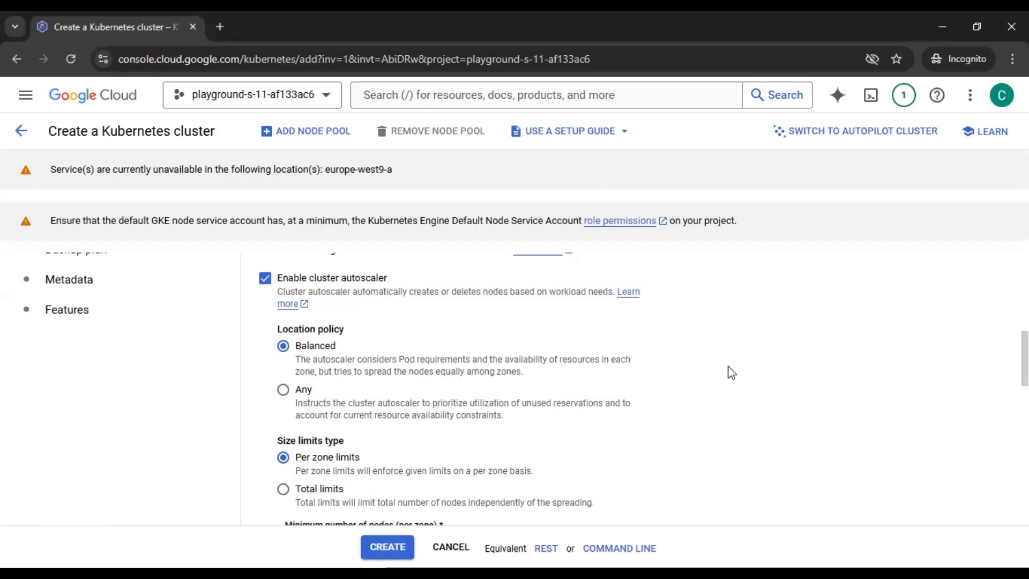
scroll(731, 373, down, 1)
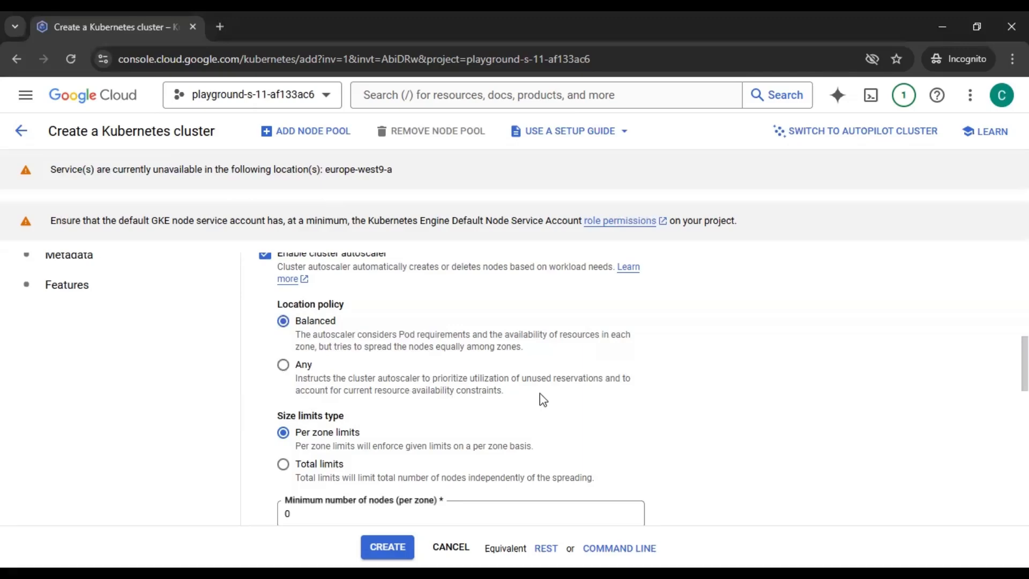
scroll(544, 395, down, 2)
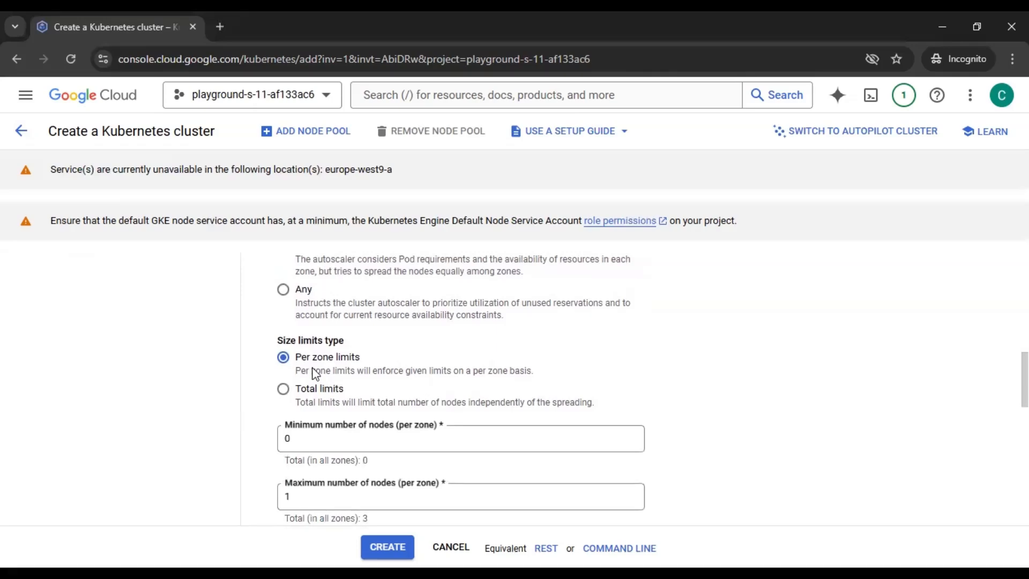
- Try a minimum of 1 node per zone for the autoscaler and set it back to 0
scroll(384, 372, down, 1)
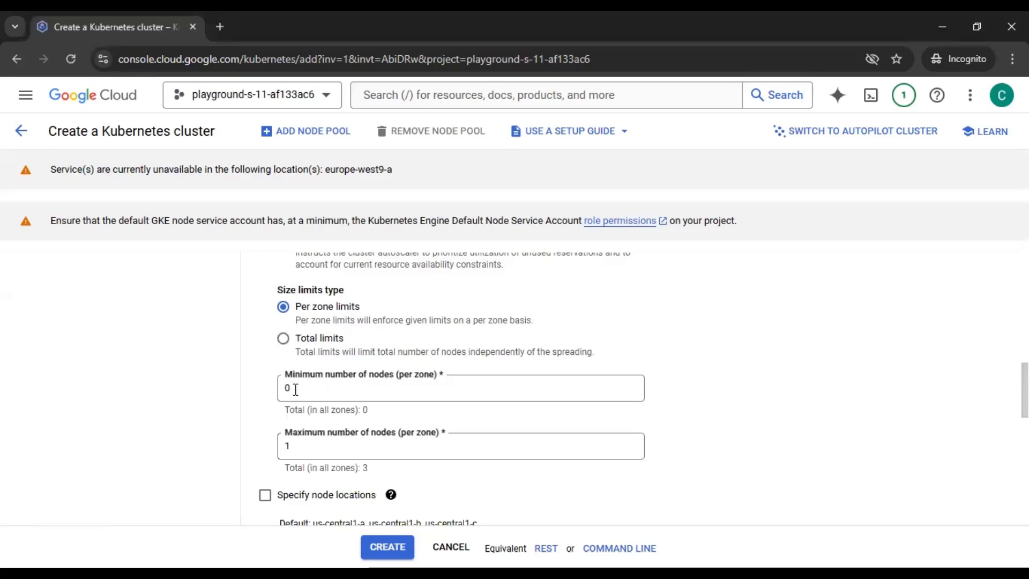
drag(295, 390, 284, 394)
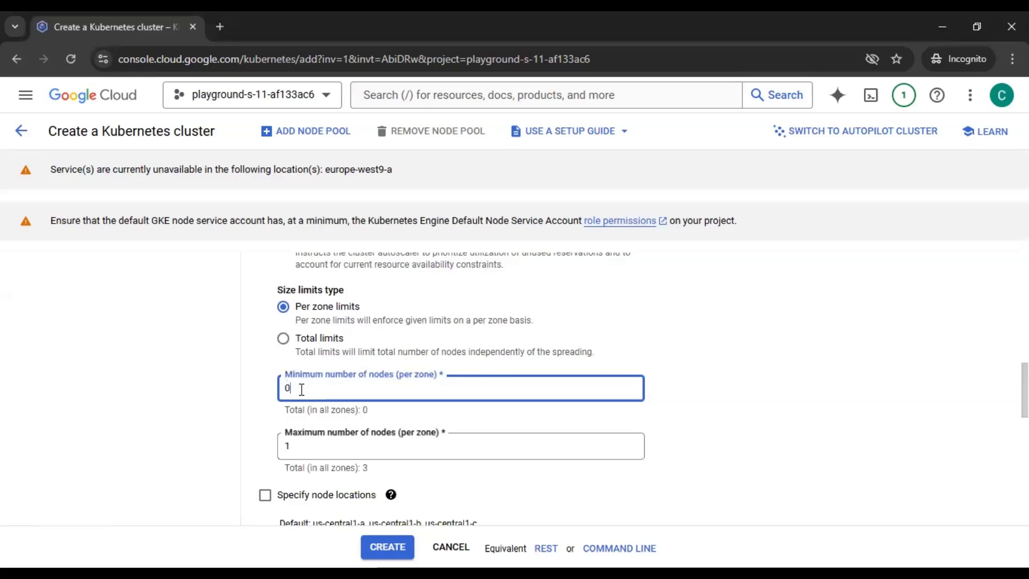
text(1)
click(728, 414)
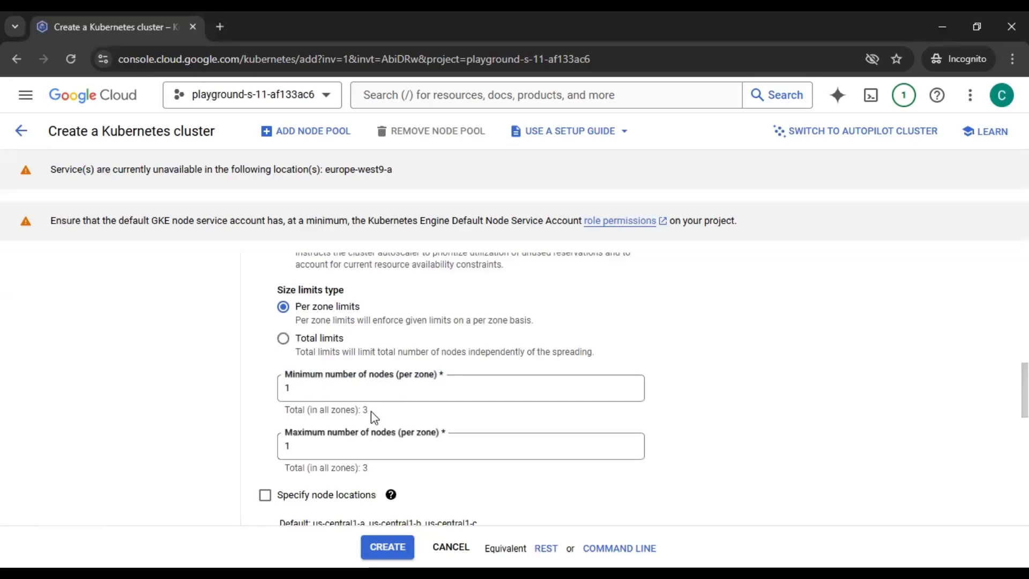
double_click(290, 388)
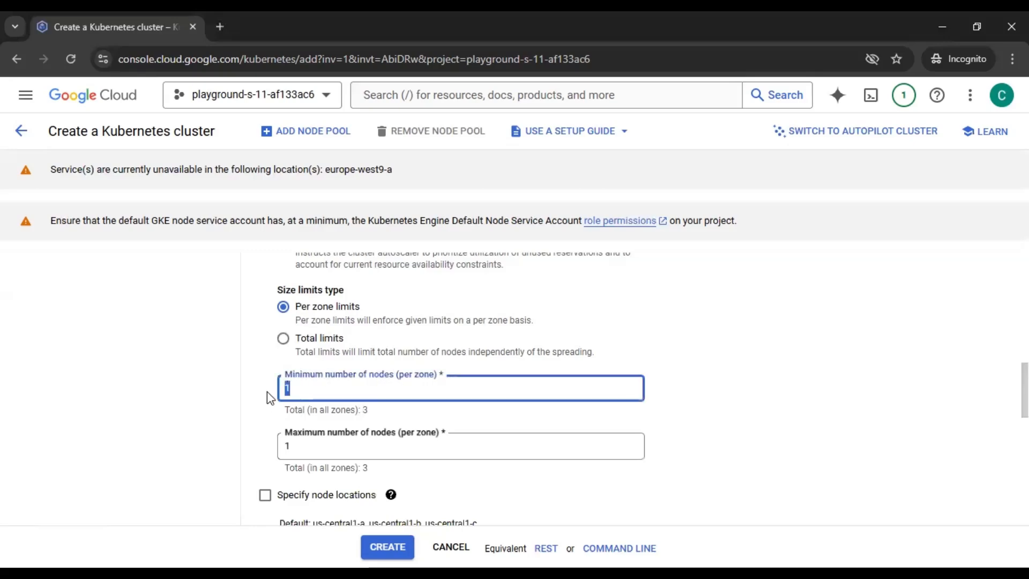
text(0)
click(797, 398)
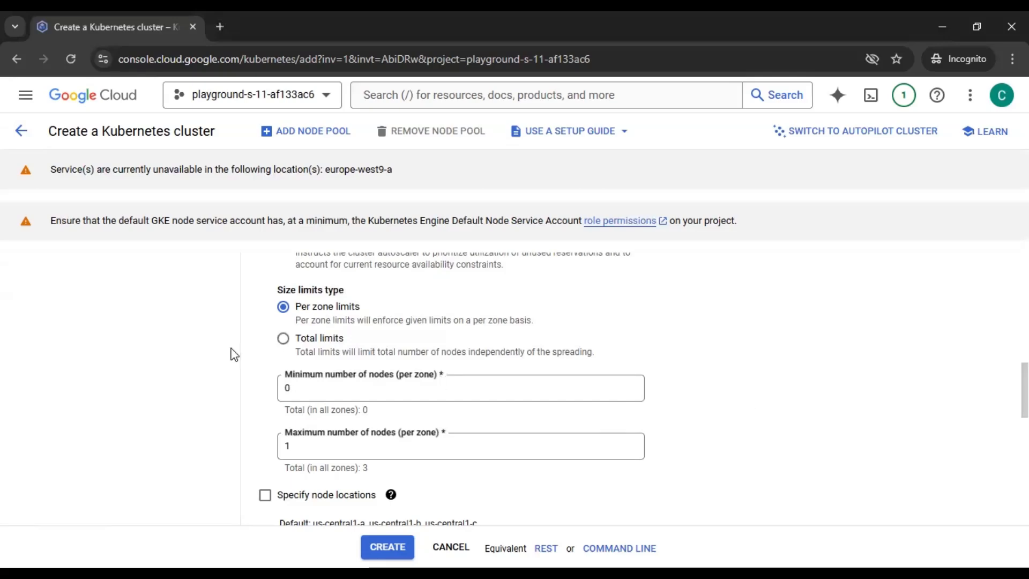
- Compare the autoscaler's total and per zone size limits, and set the size limits type to Total limits
click(283, 338)
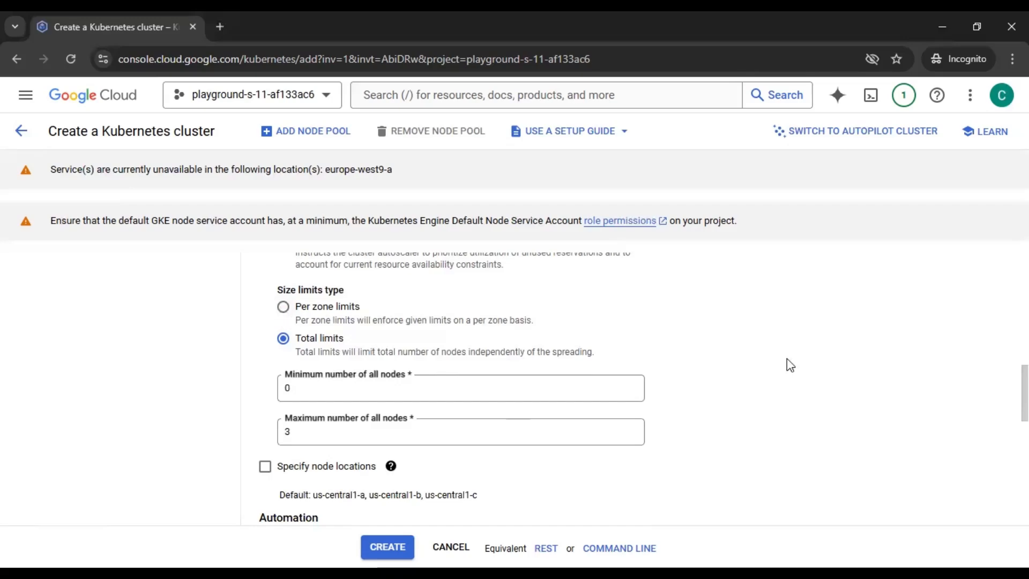
click(284, 307)
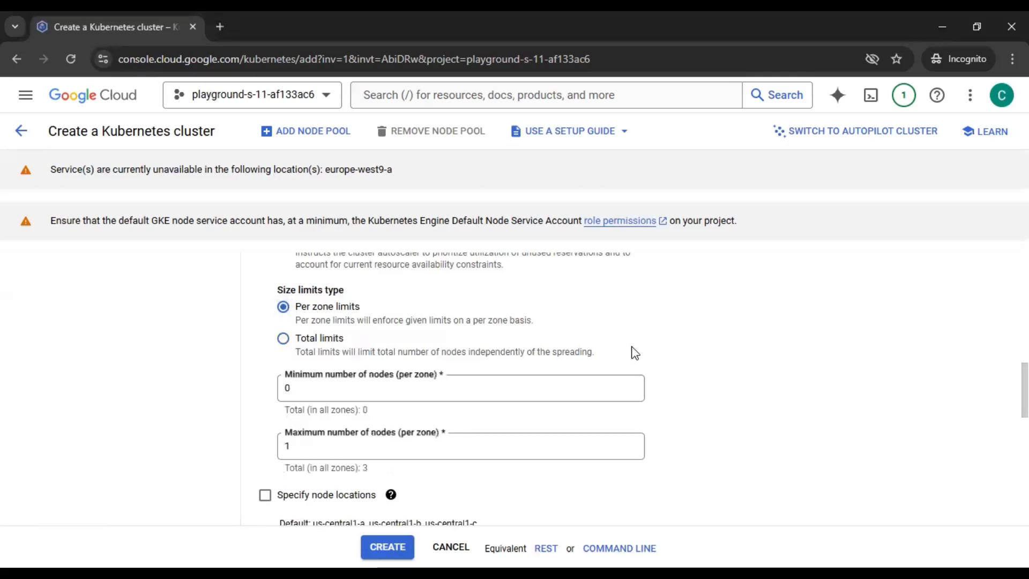
click(312, 342)
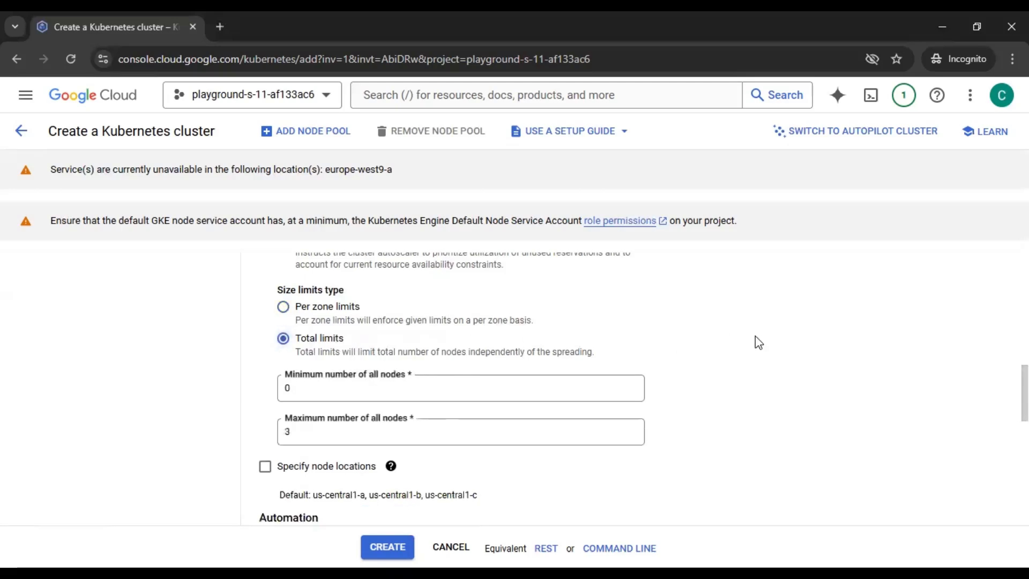
- Enable specifying node locations for the node pool and display its selectable us-central1 zones
scroll(758, 343, down, 3)
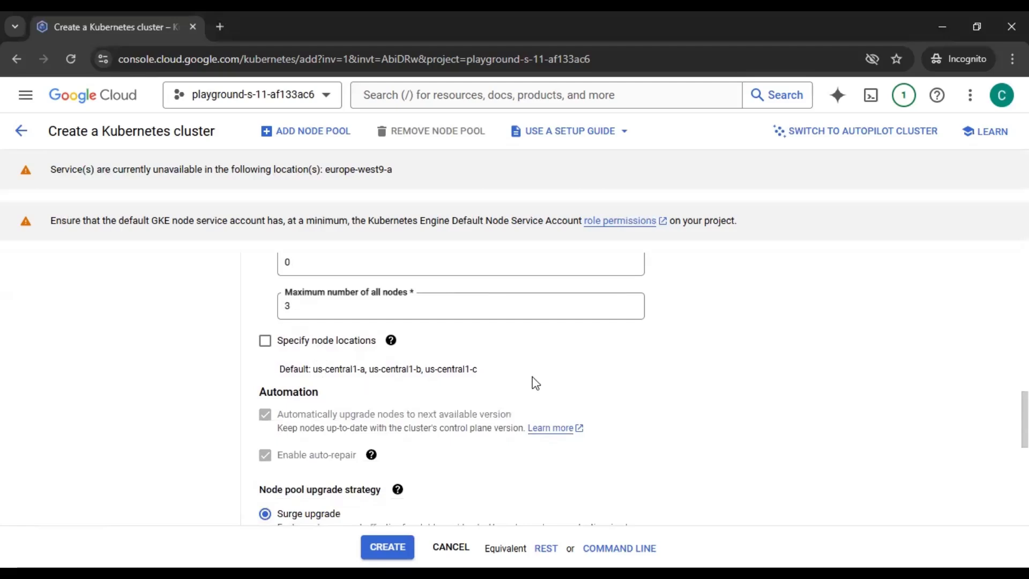
click(296, 349)
scroll(650, 396, down, 1)
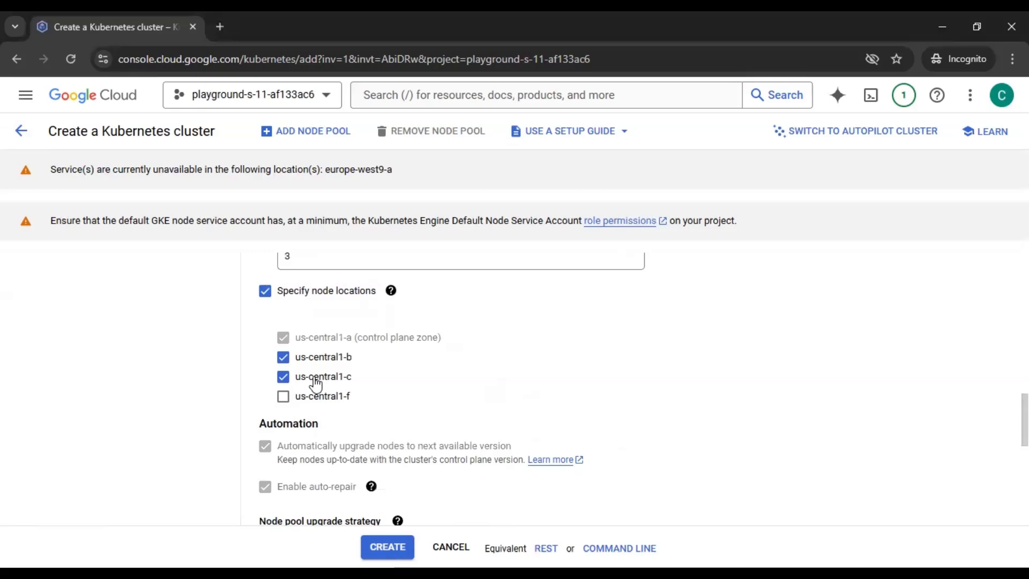
- Turn off specifying node locations for the pool, and read its automation settings and Surge upgrade strategy
click(283, 294)
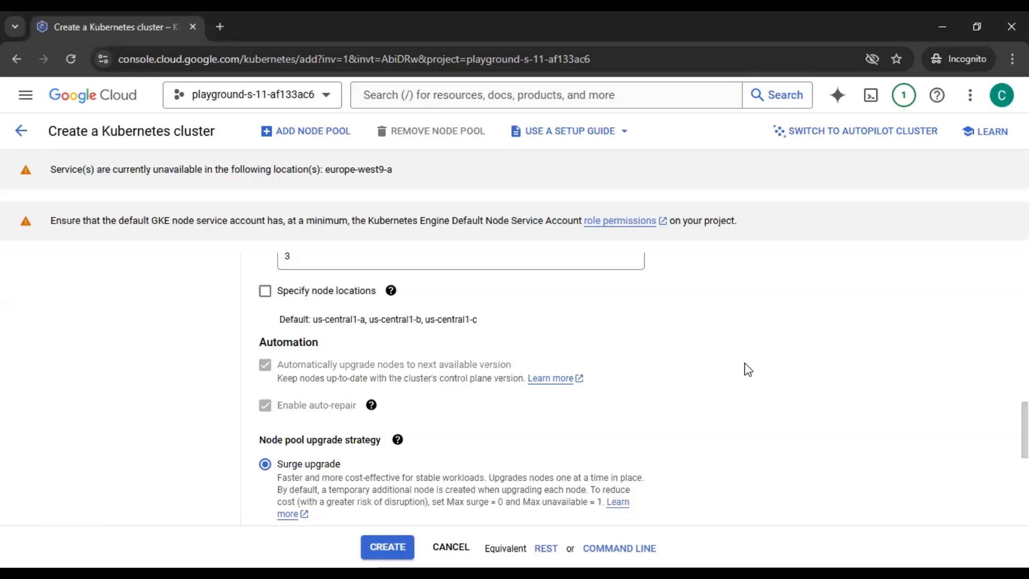
scroll(748, 372, down, 1)
scroll(749, 370, down, 1)
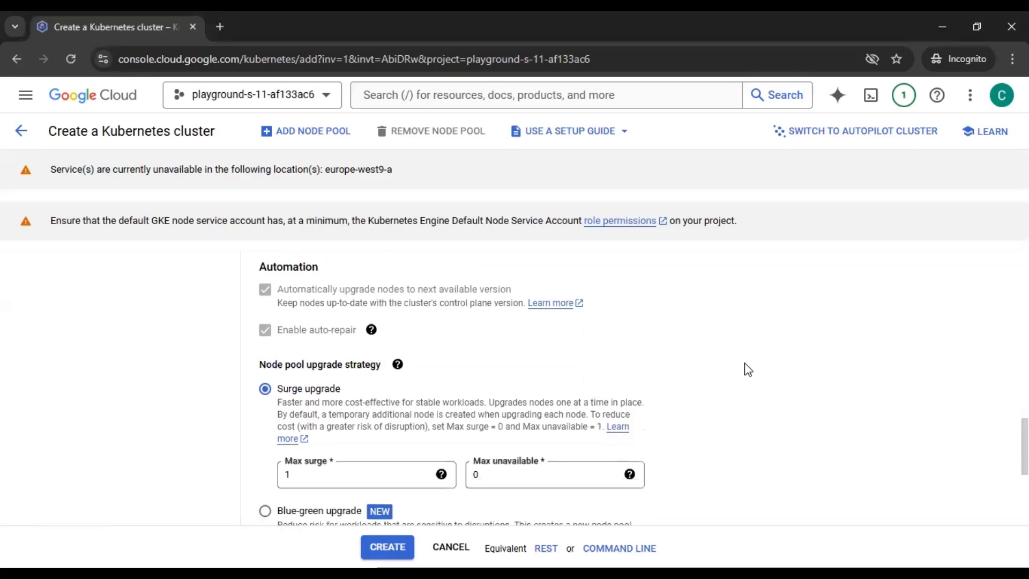
mouse_move(339, 337)
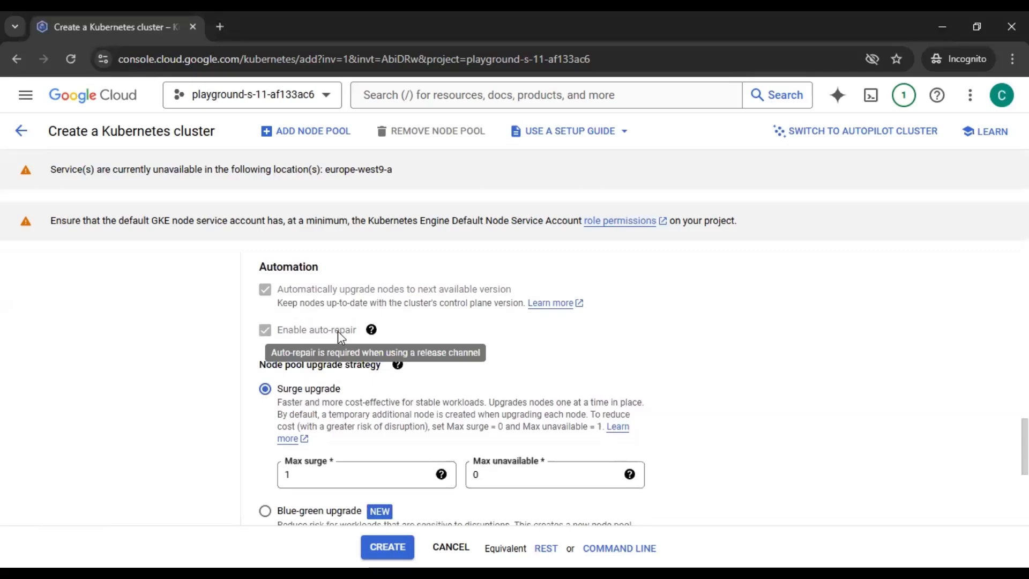
scroll(669, 353, down, 2)
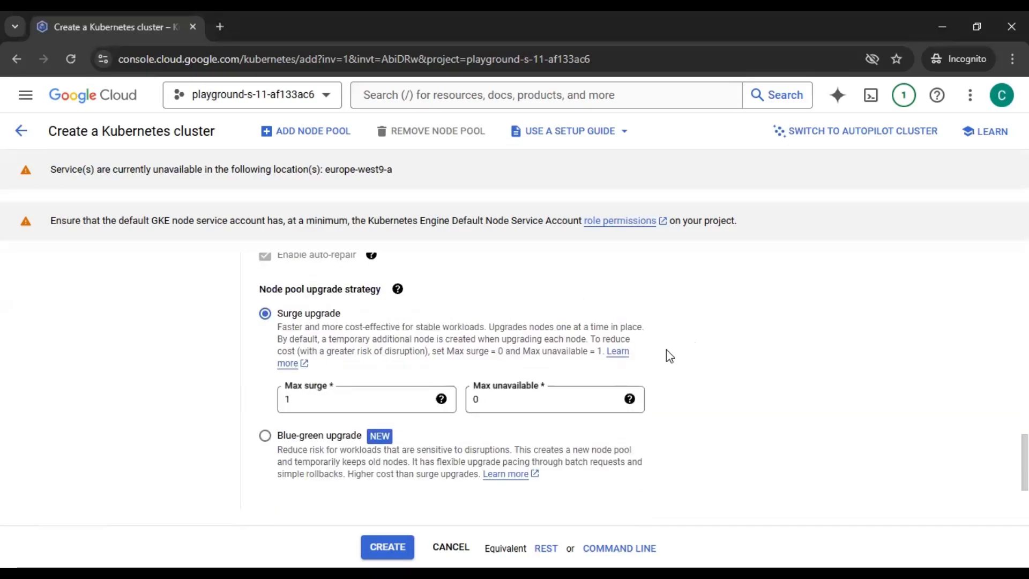
scroll(736, 364, down, 1)
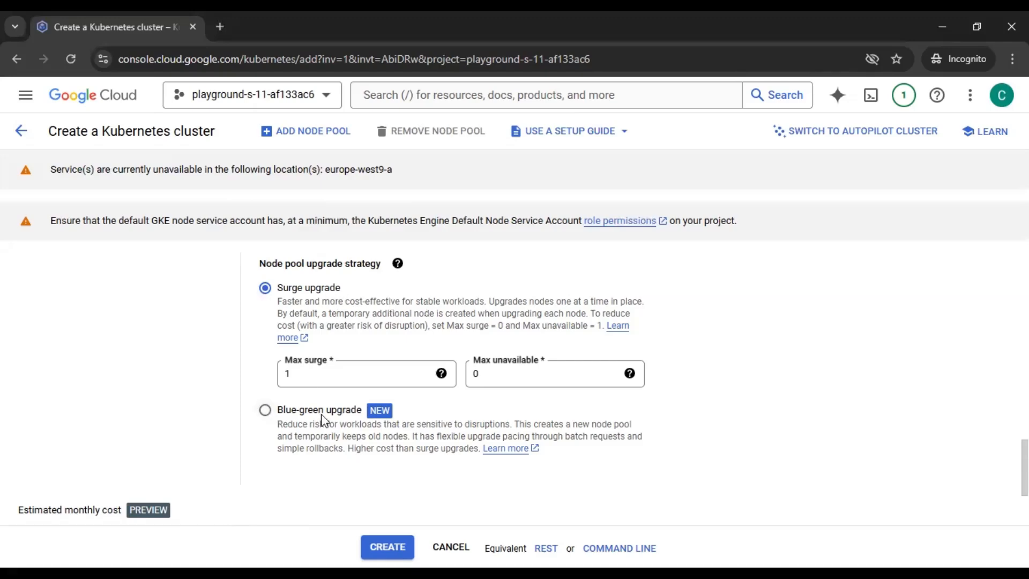
scroll(786, 413, down, 1)
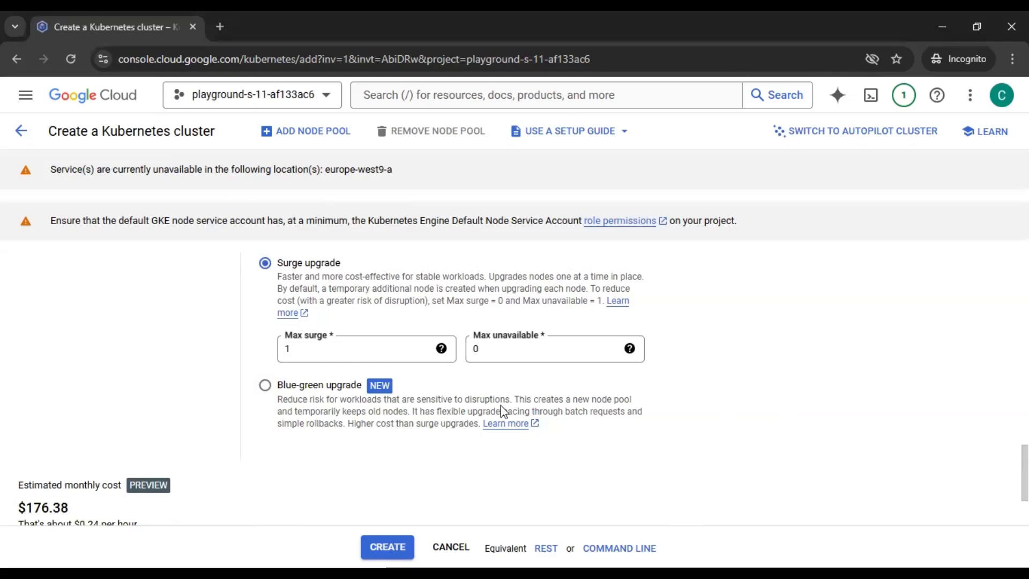
- Try the Blue-green upgrade strategy, read its batch and nodepool soak duration help, and return to Surge upgrade
click(265, 386)
scroll(811, 385, down, 1)
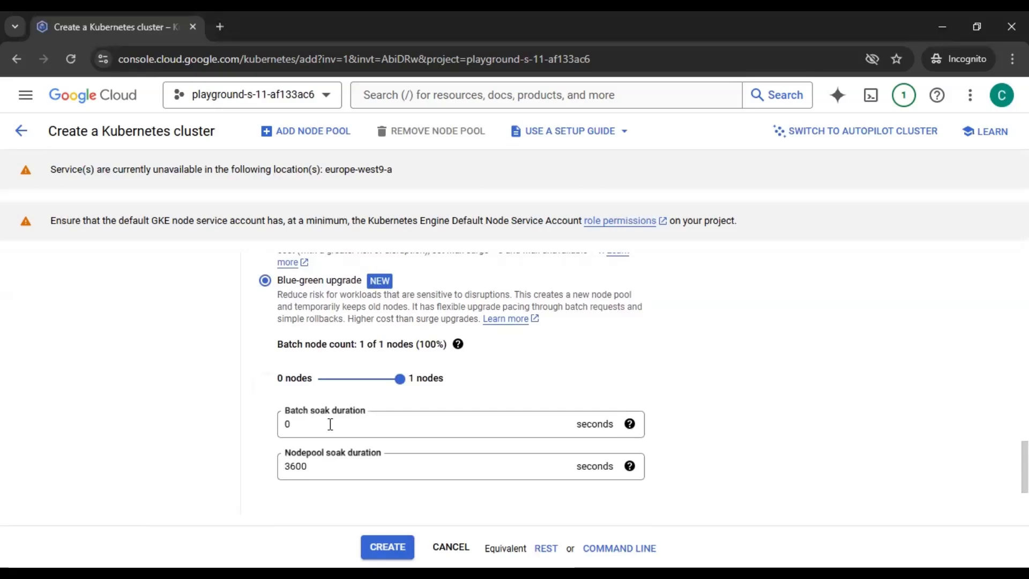
scroll(708, 429, up, 1)
scroll(712, 430, down, 1)
click(629, 424)
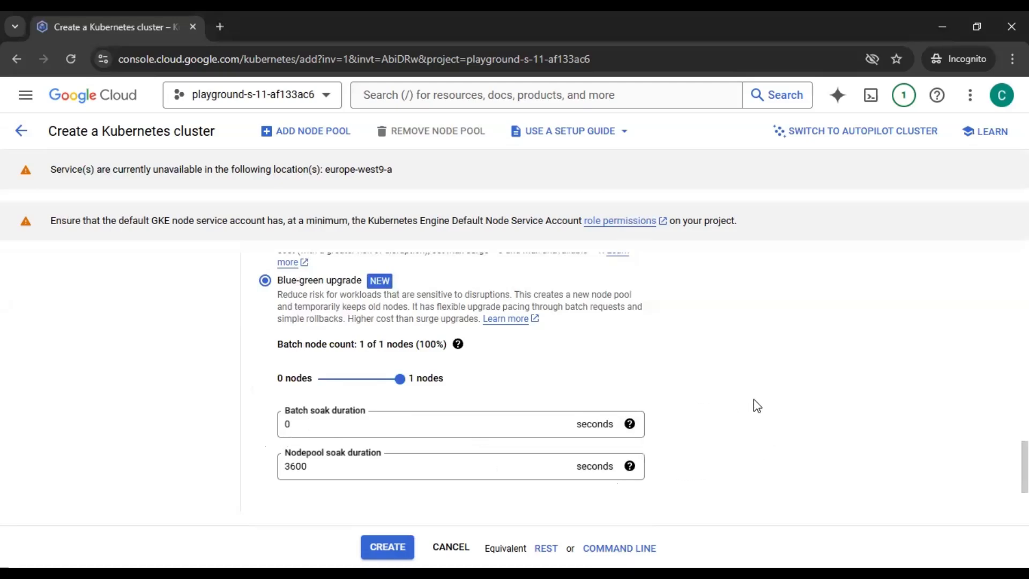
scroll(786, 408, up, 1)
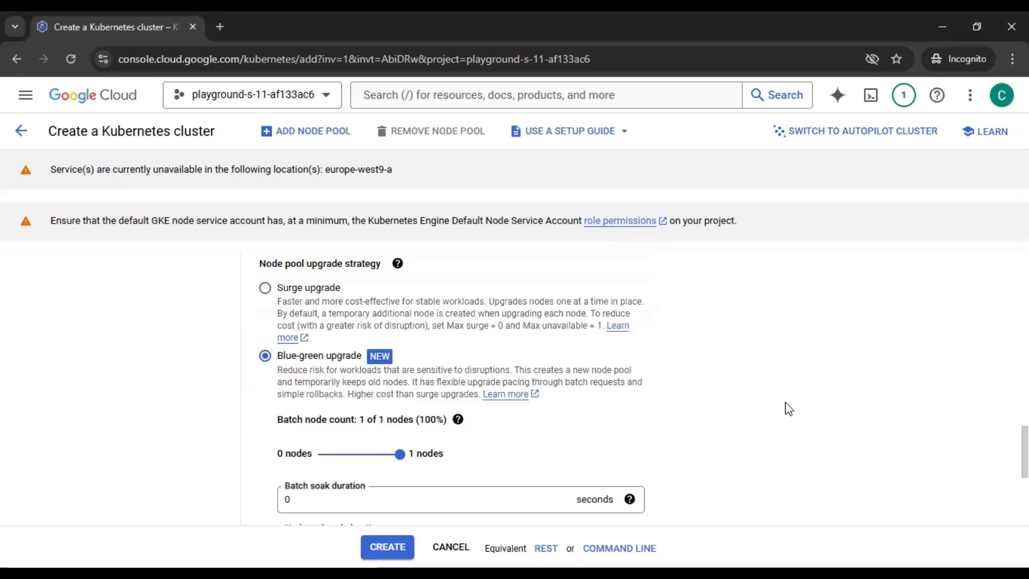
scroll(789, 409, down, 2)
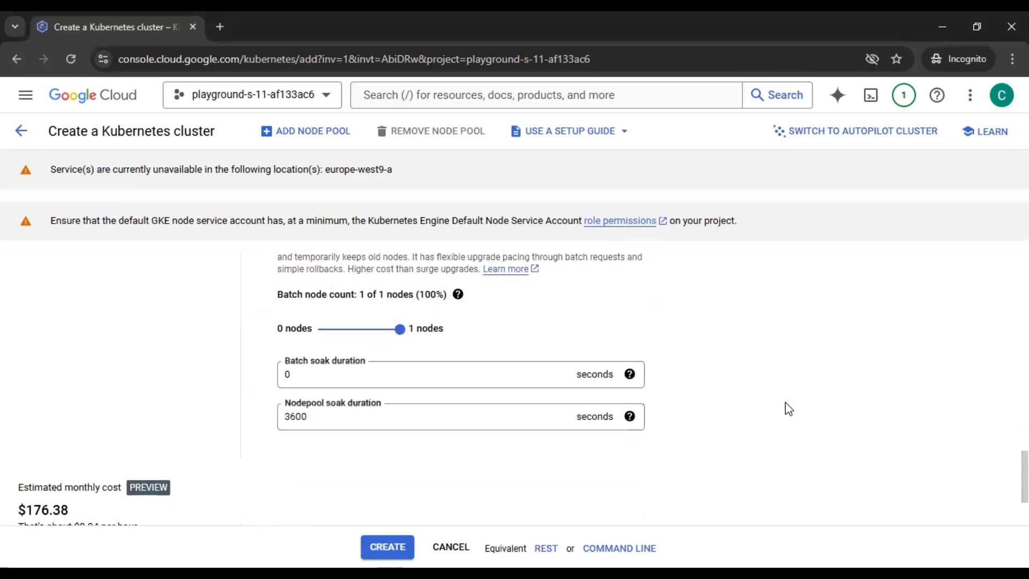
click(631, 418)
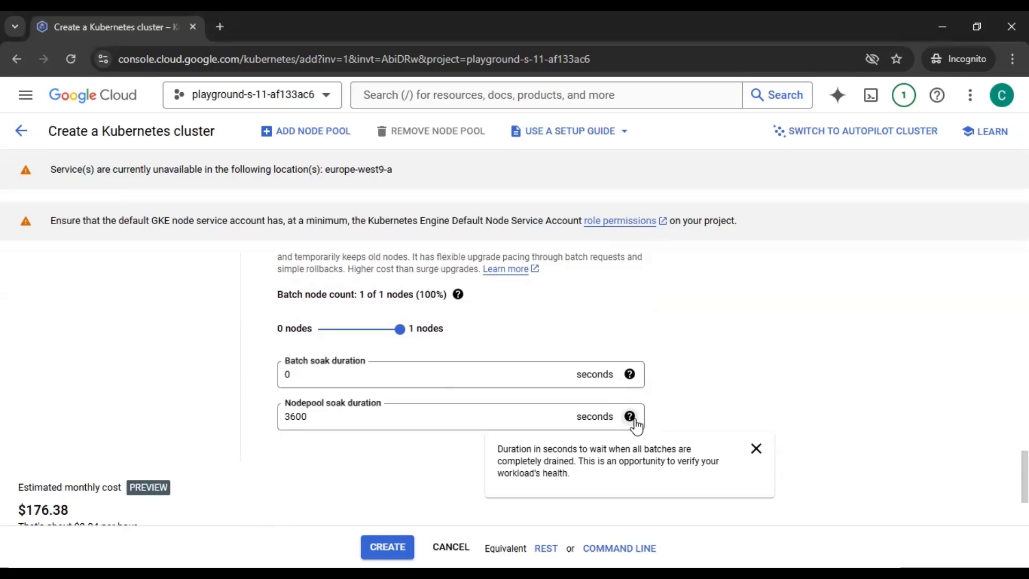
click(635, 425)
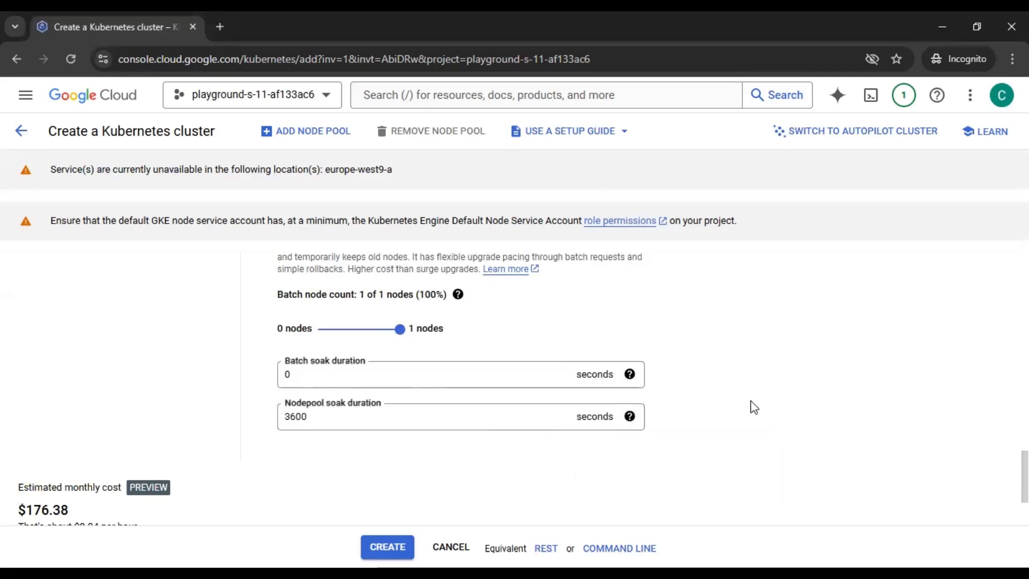
scroll(753, 407, up, 1)
scroll(753, 408, up, 2)
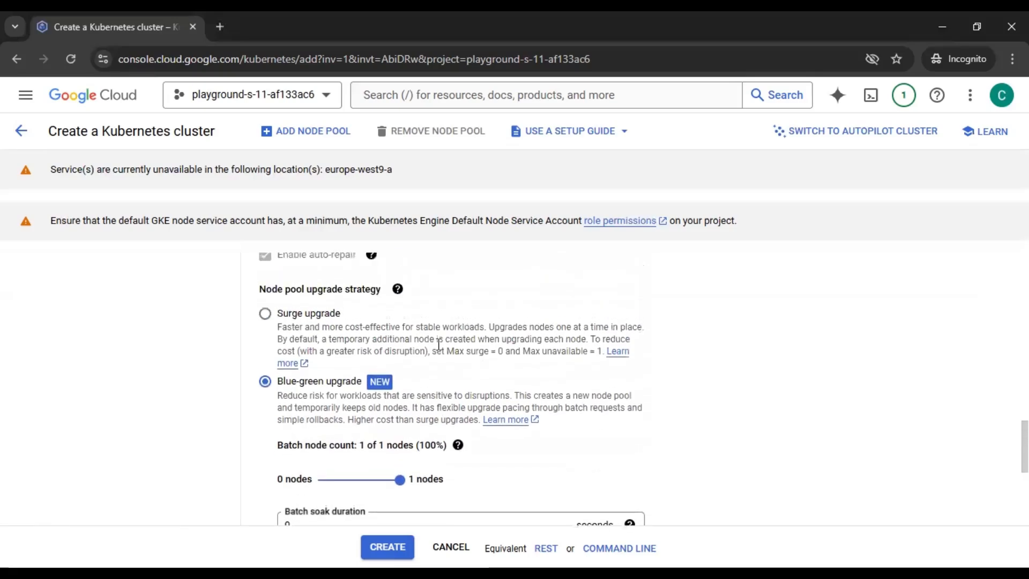
click(265, 314)
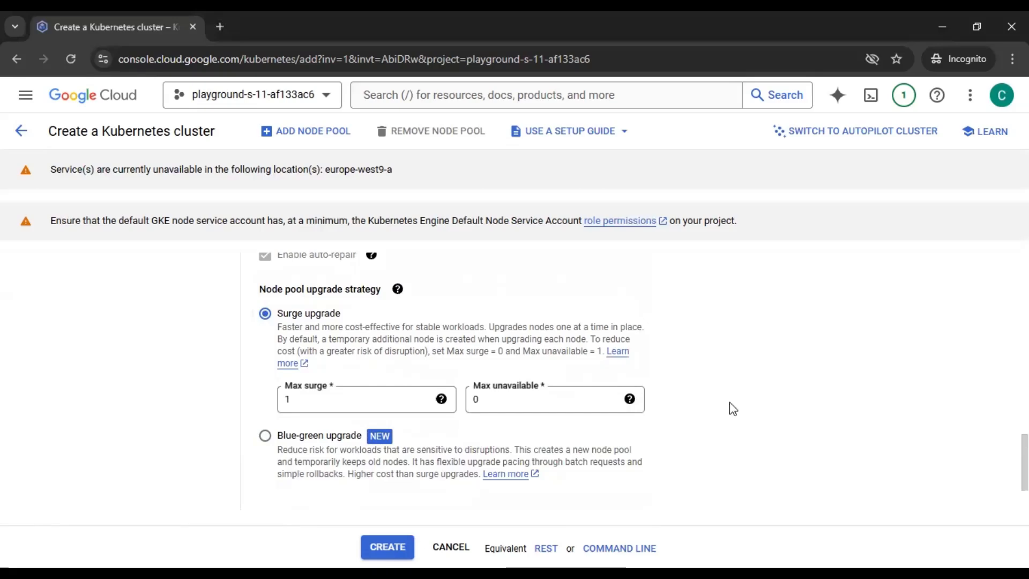
- Open the default pool's node settings and read the image type description and container runtime notice
scroll(784, 407, down, 2)
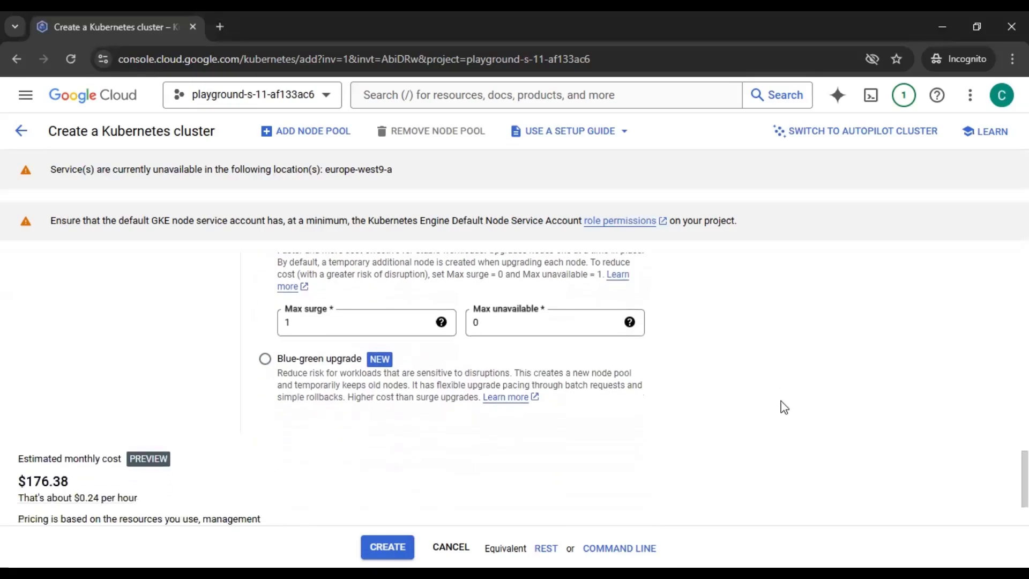
scroll(784, 408, up, 9)
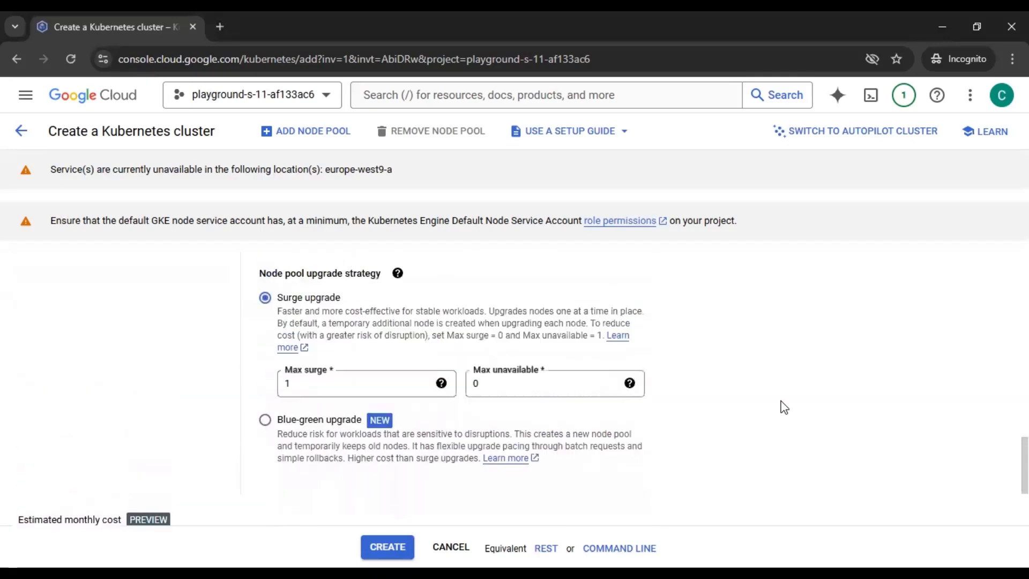
scroll(784, 407, up, 10)
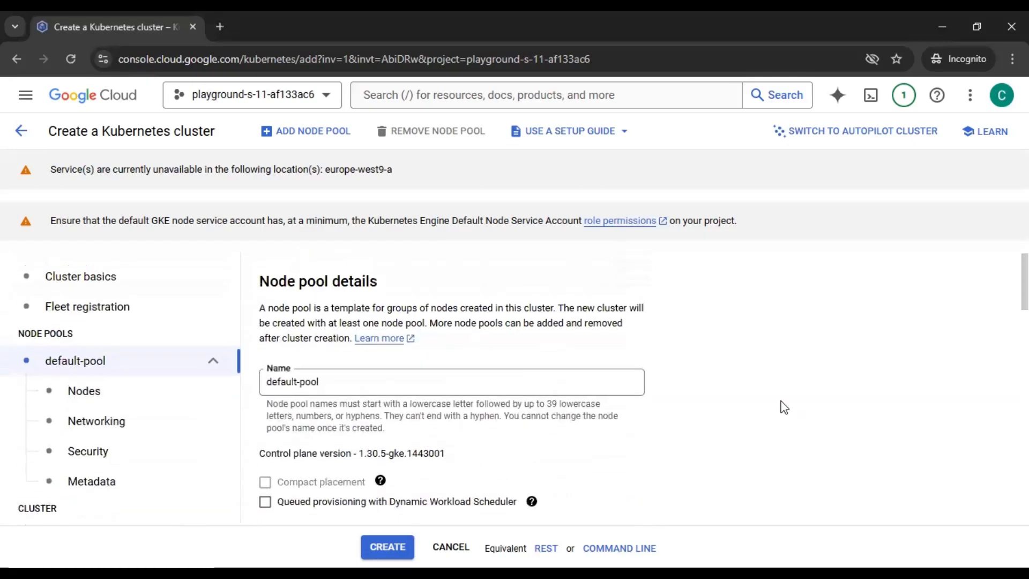
click(118, 393)
scroll(872, 382, down, 1)
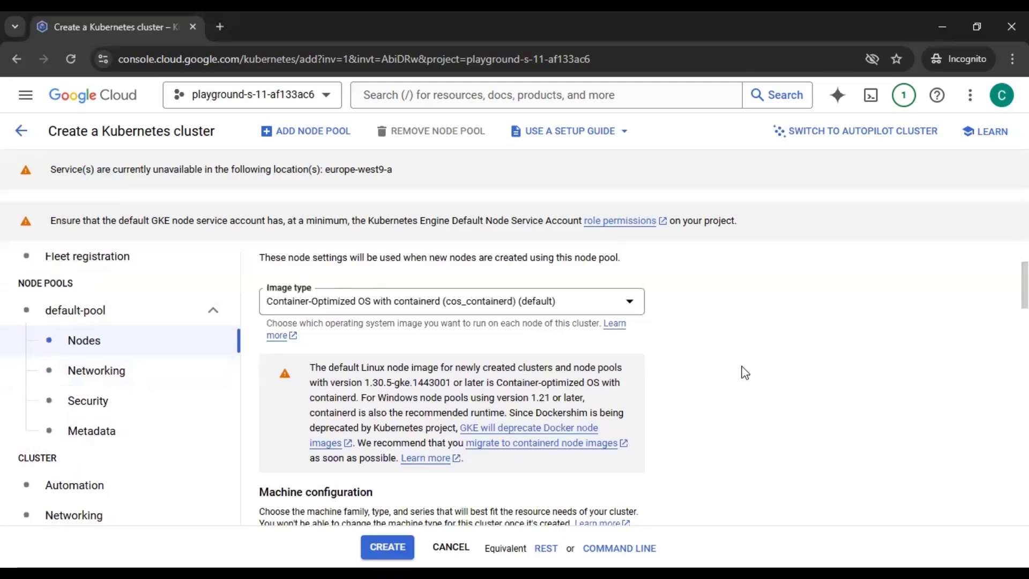
scroll(801, 371, up, 1)
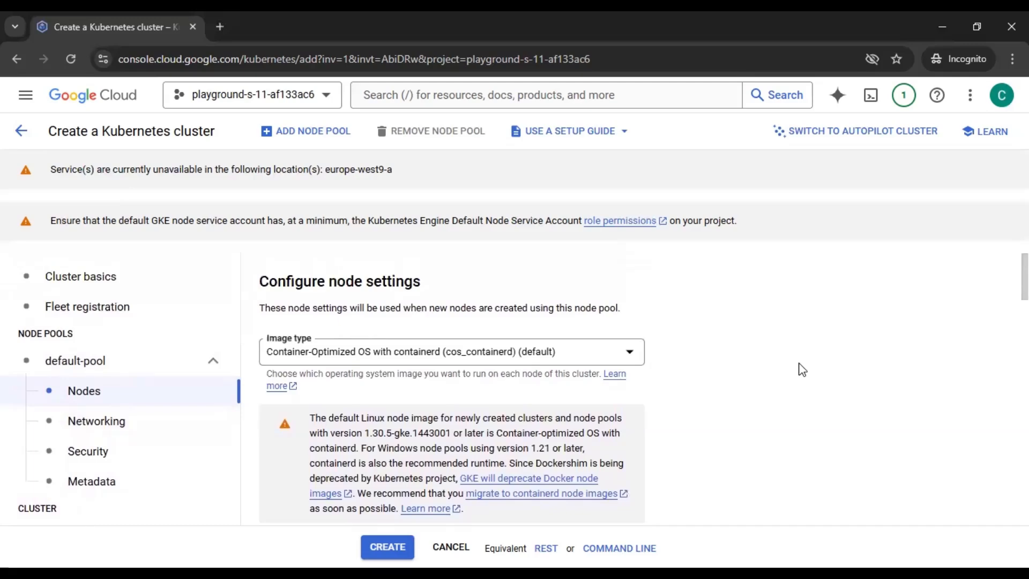
scroll(801, 370, down, 1)
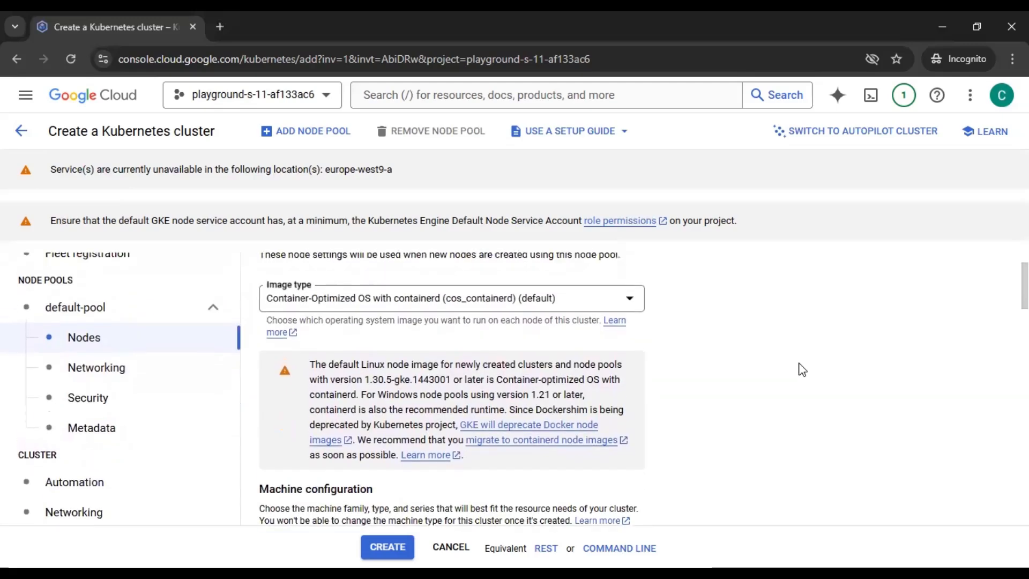
scroll(801, 370, up, 1)
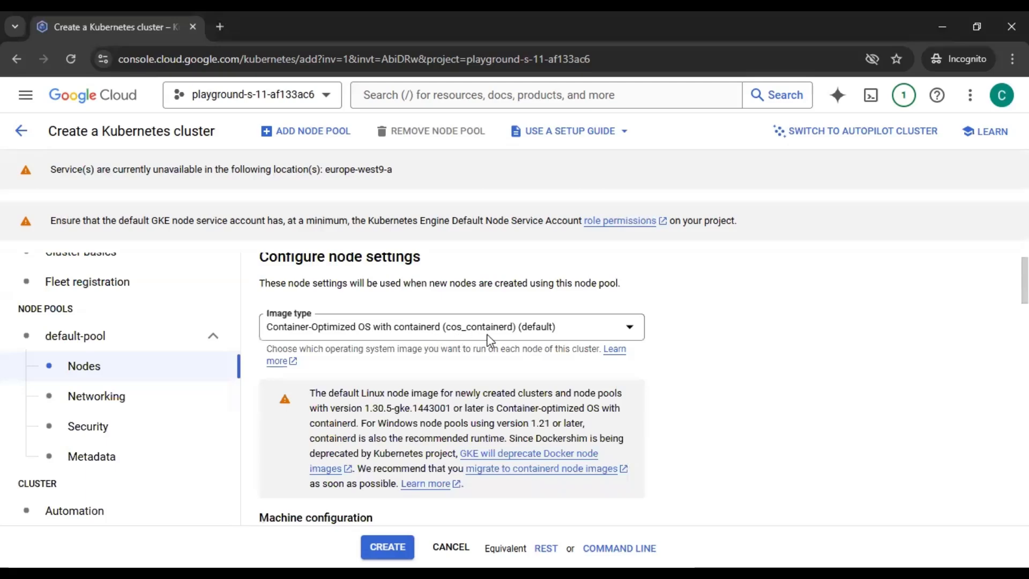
- Examine the operating system image types offered for the nodes, keeping Container-Optimized OS with containerd
click(523, 335)
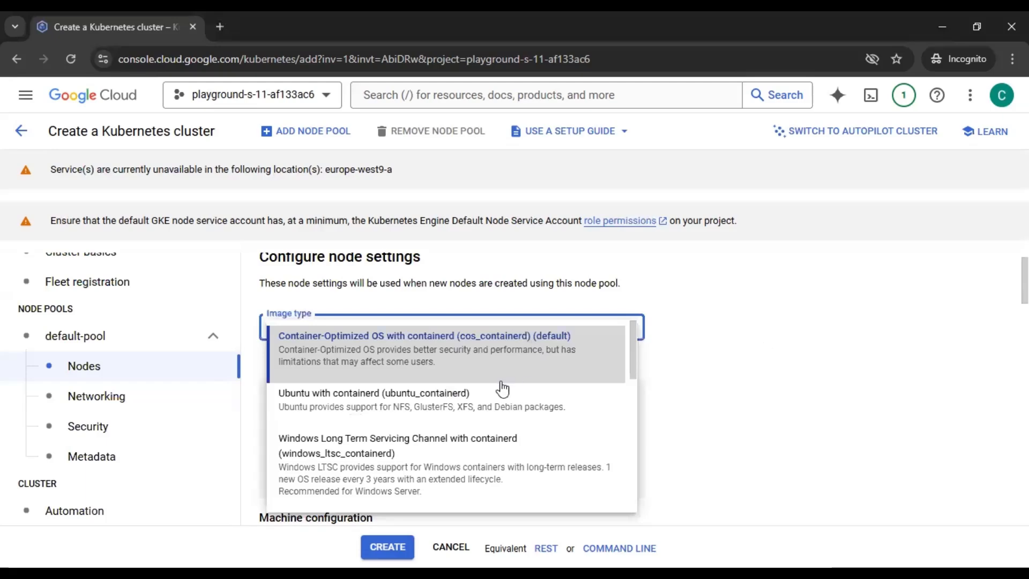
scroll(503, 388, down, 1)
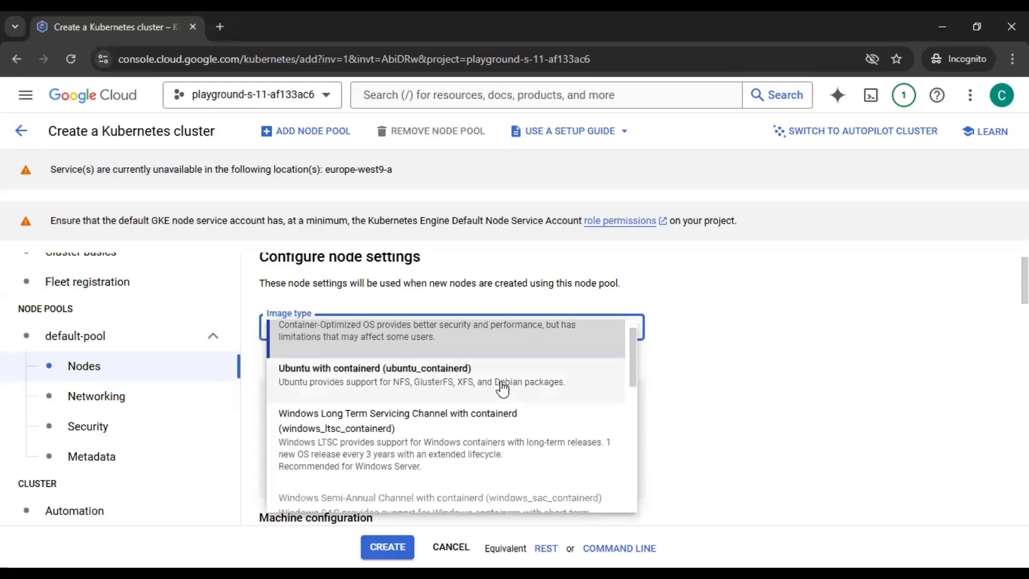
scroll(502, 388, down, 6)
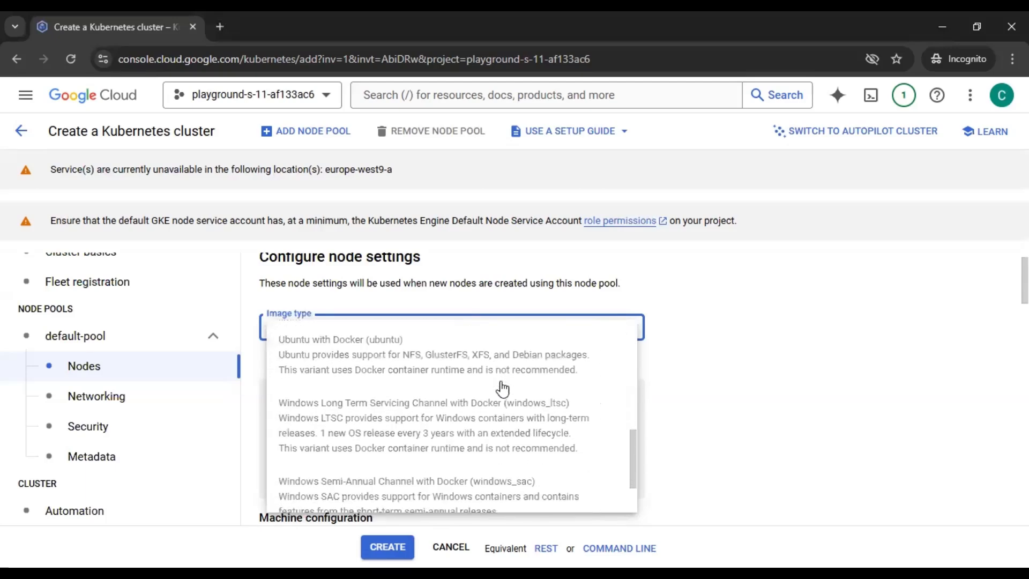
scroll(503, 388, down, 2)
scroll(482, 440, up, 2)
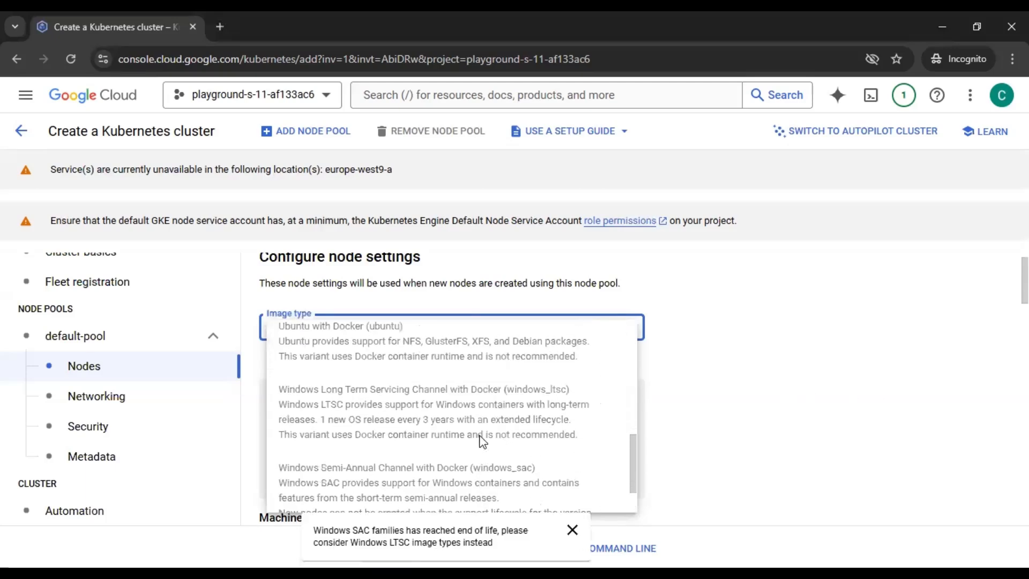
scroll(483, 441, up, 4)
click(772, 363)
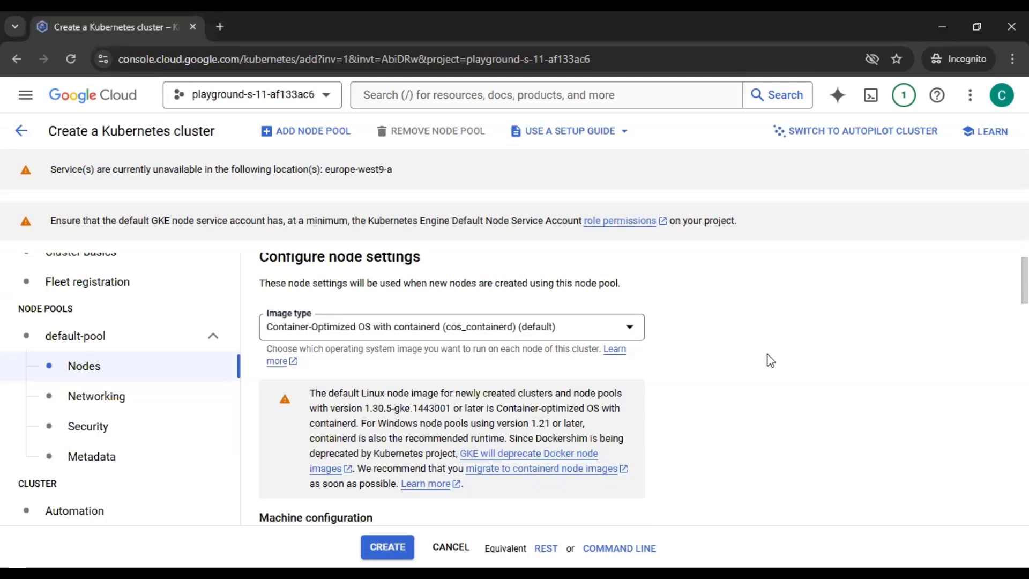
- Review the general purpose machine series and set the nodes' machine type to the E2 preset e2-micro
scroll(772, 363, down, 3)
scroll(771, 360, down, 1)
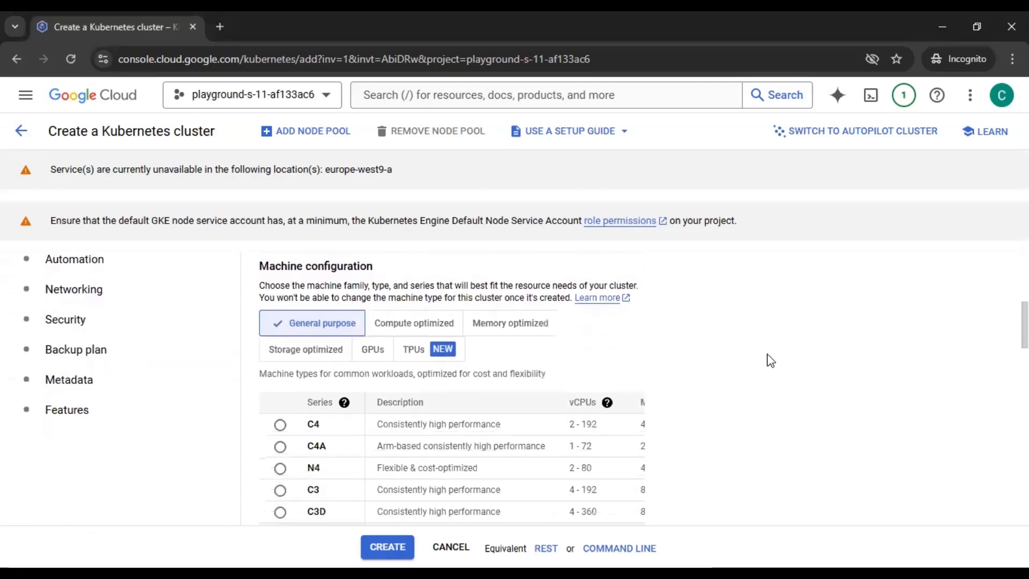
scroll(771, 360, down, 1)
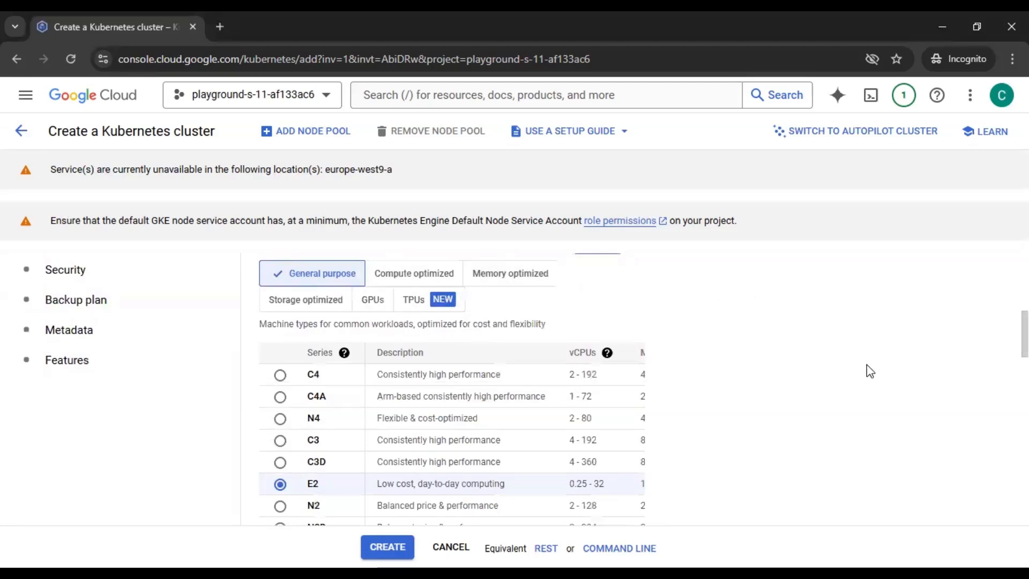
scroll(832, 357, down, 1)
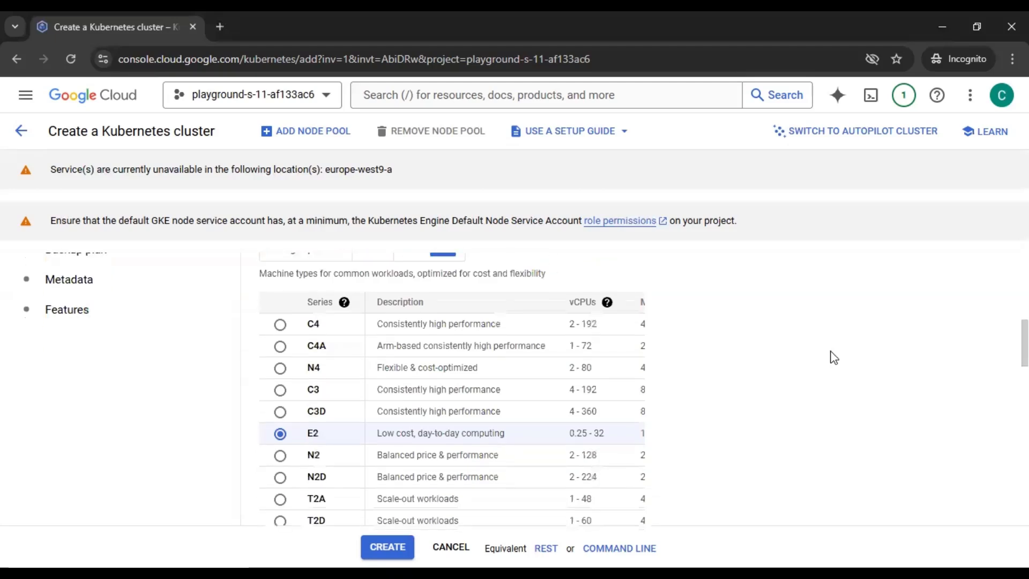
scroll(834, 357, down, 3)
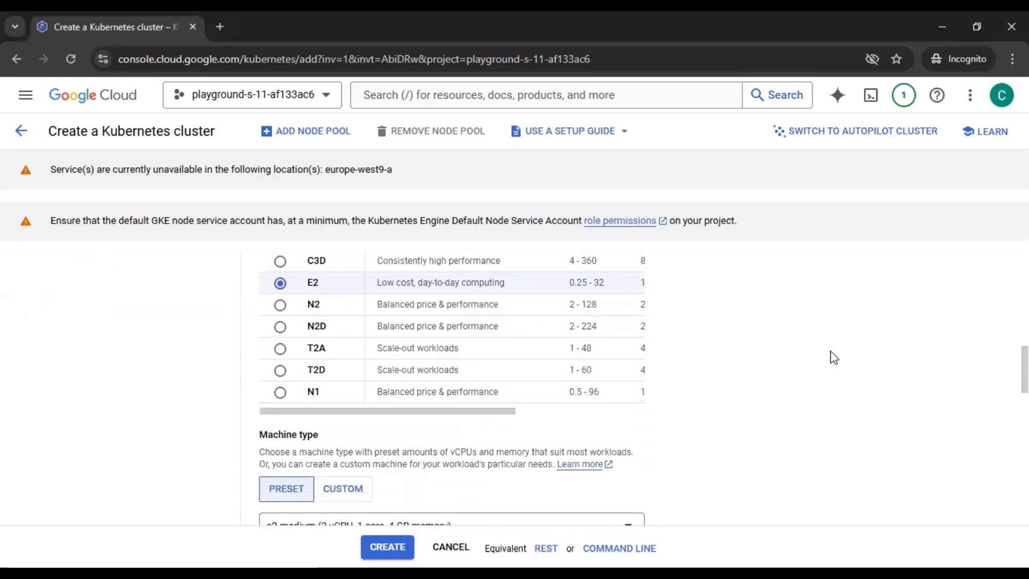
scroll(834, 357, up, 2)
scroll(834, 357, down, 4)
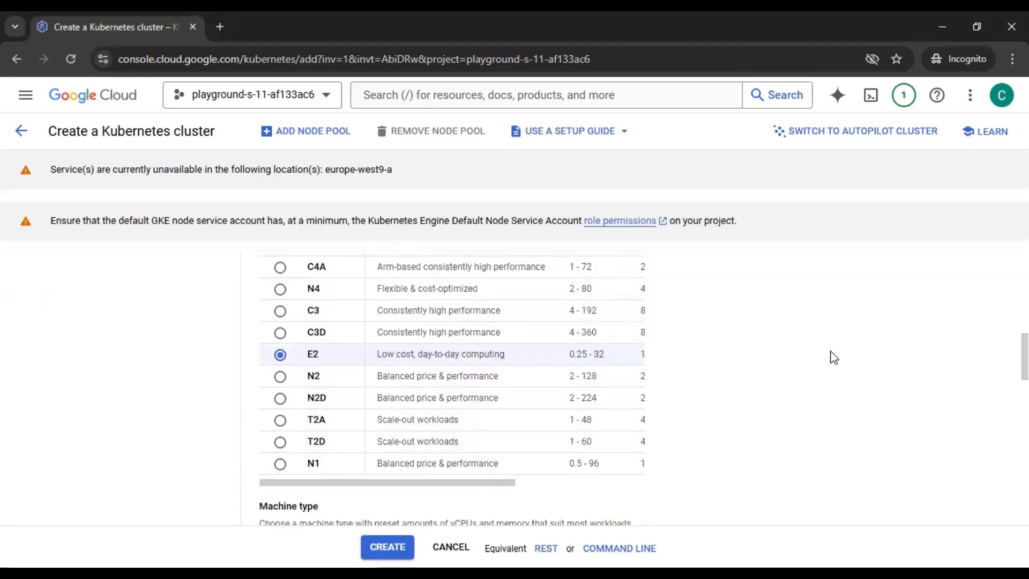
scroll(834, 358, down, 2)
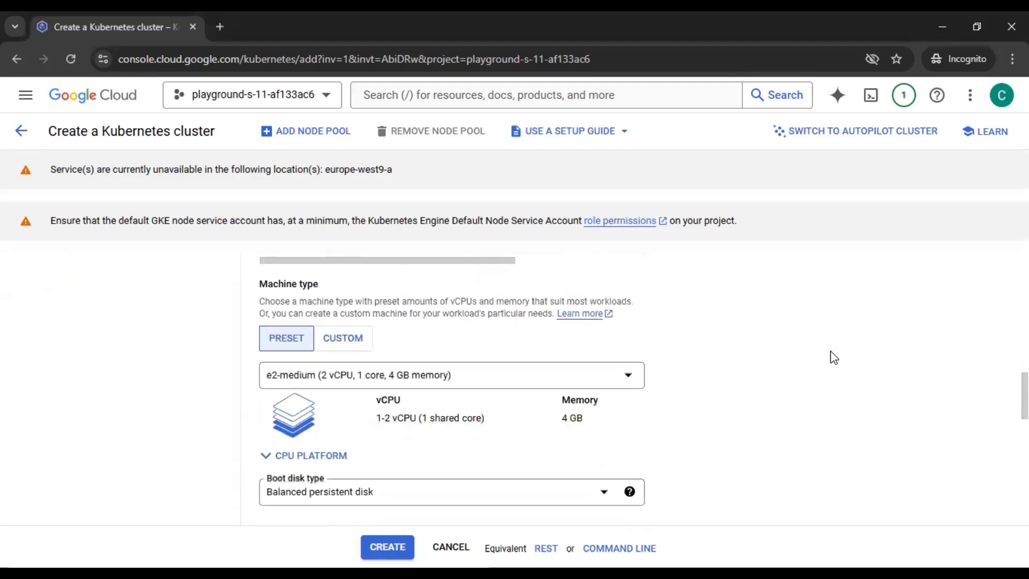
click(410, 326)
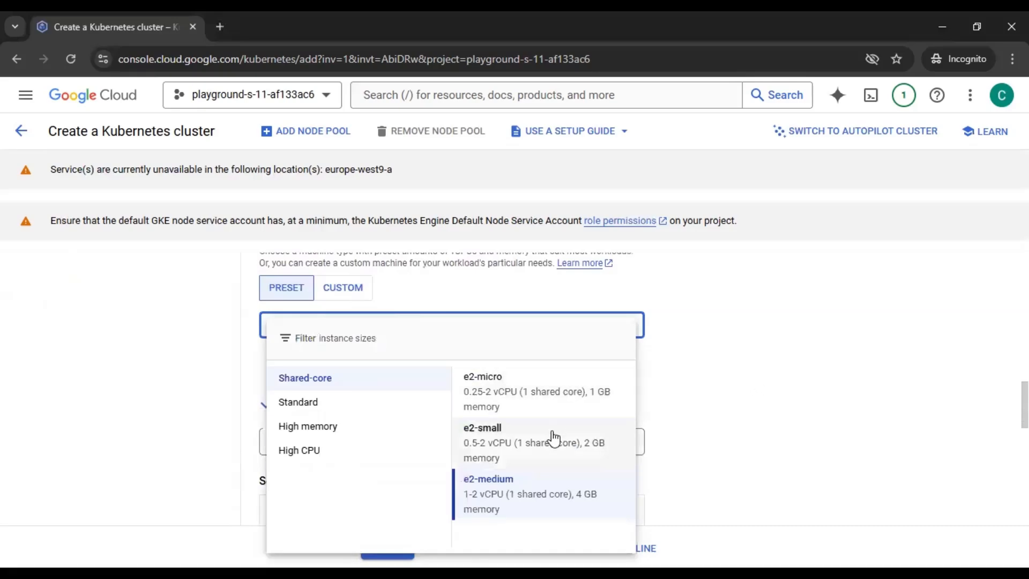
click(554, 409)
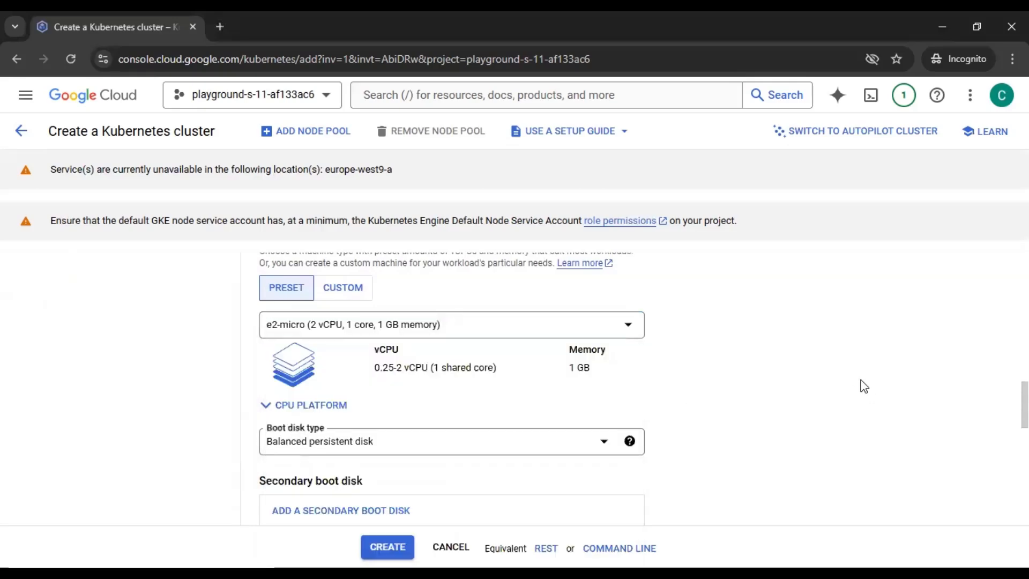
scroll(864, 386, down, 1)
scroll(863, 386, down, 2)
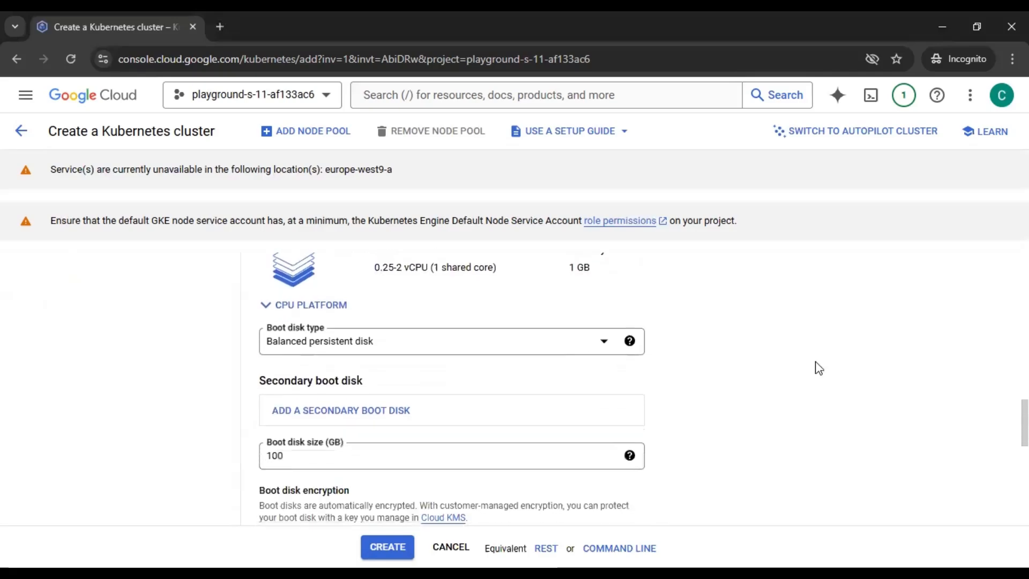
- Review the boot disk types, keeping Balanced persistent disk, and set the nodes' boot disk size to 20 GB
scroll(817, 367, down, 1)
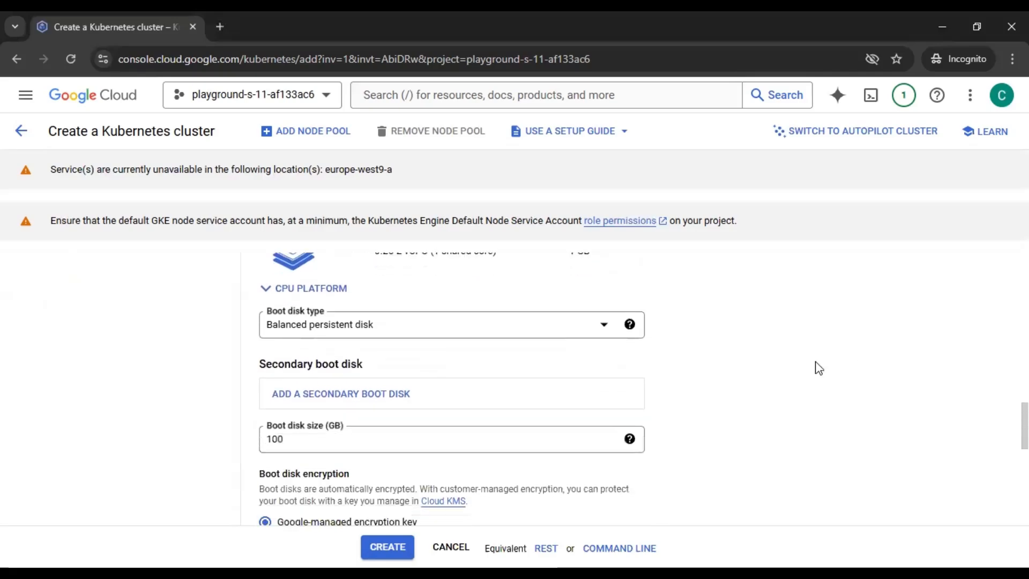
click(589, 327)
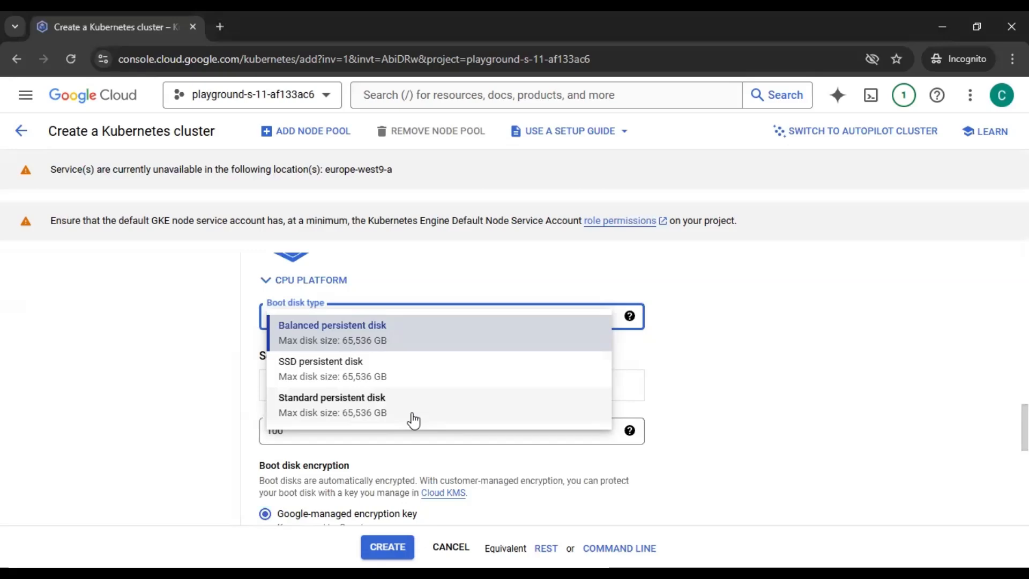
click(871, 340)
scroll(812, 377, down, 2)
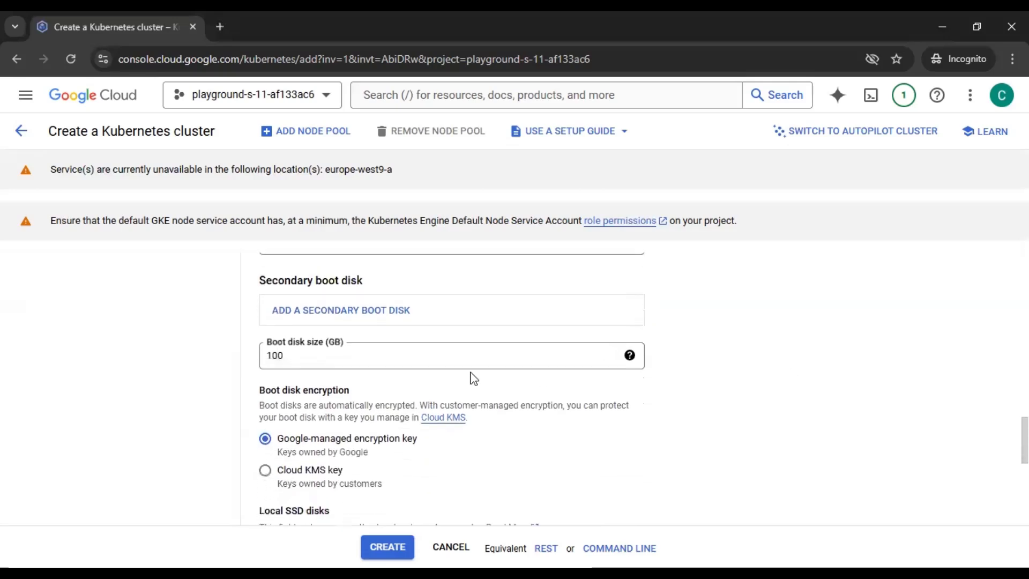
drag(299, 356, 254, 358)
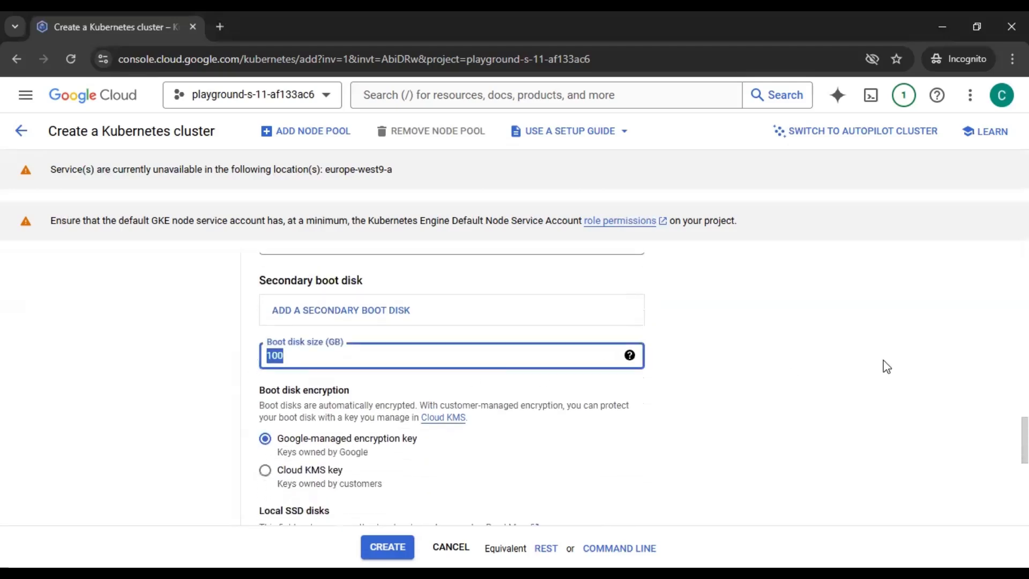
text(20)
click(884, 363)
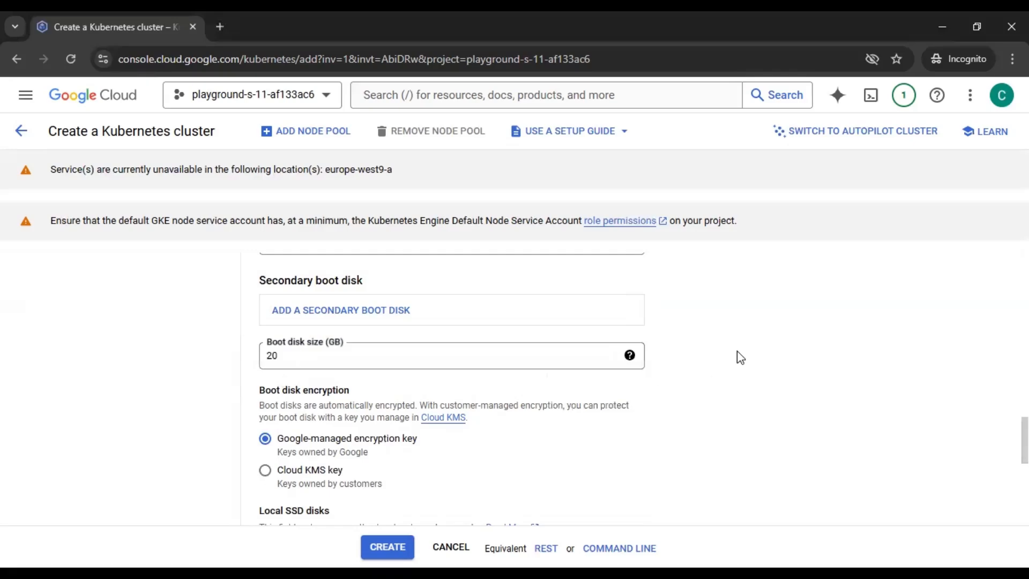
- Review the boot disk encryption choices and expand the advanced local SSD disk options
scroll(739, 354, down, 1)
scroll(743, 347, up, 2)
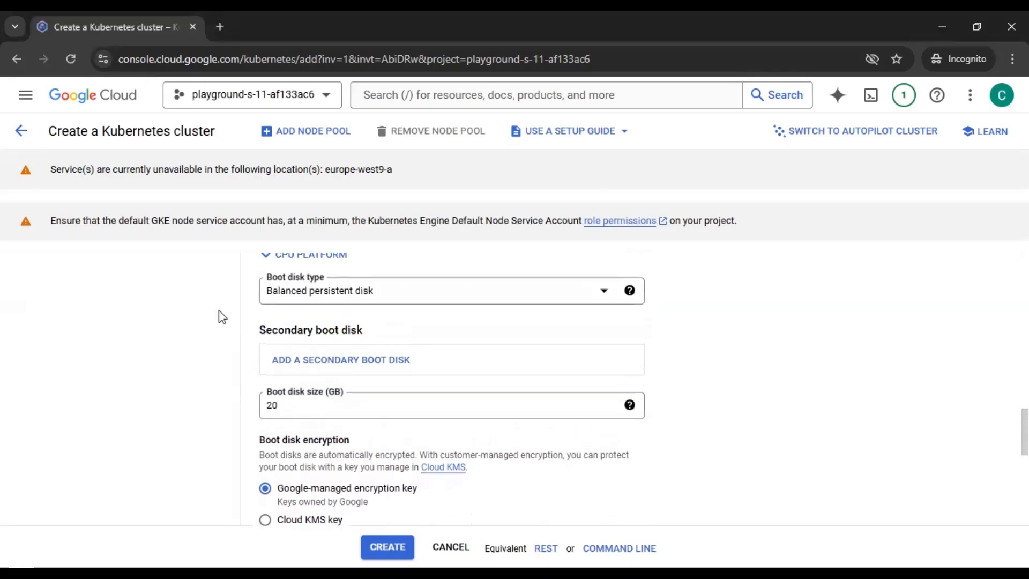
scroll(795, 361, down, 3)
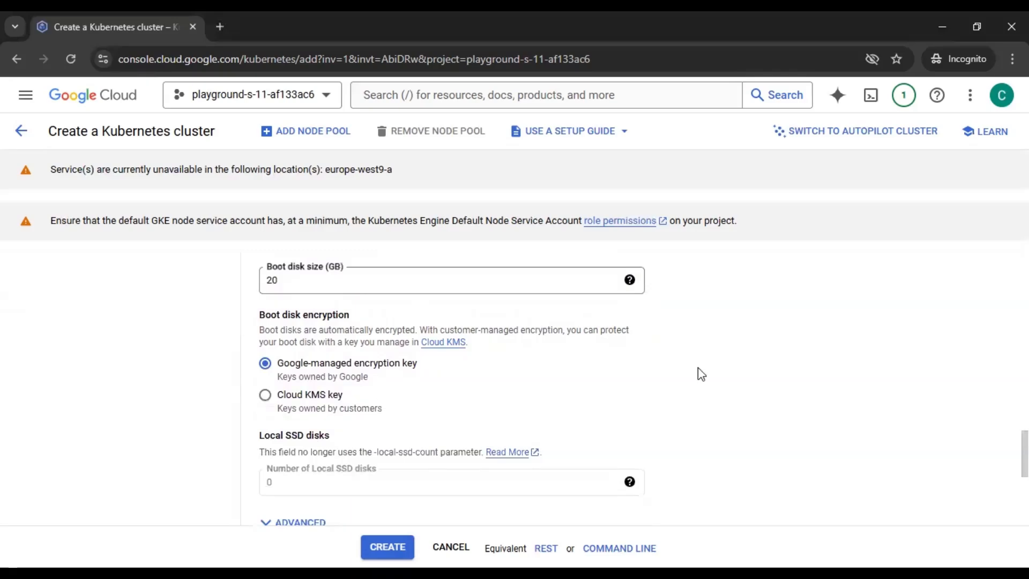
scroll(744, 368, down, 1)
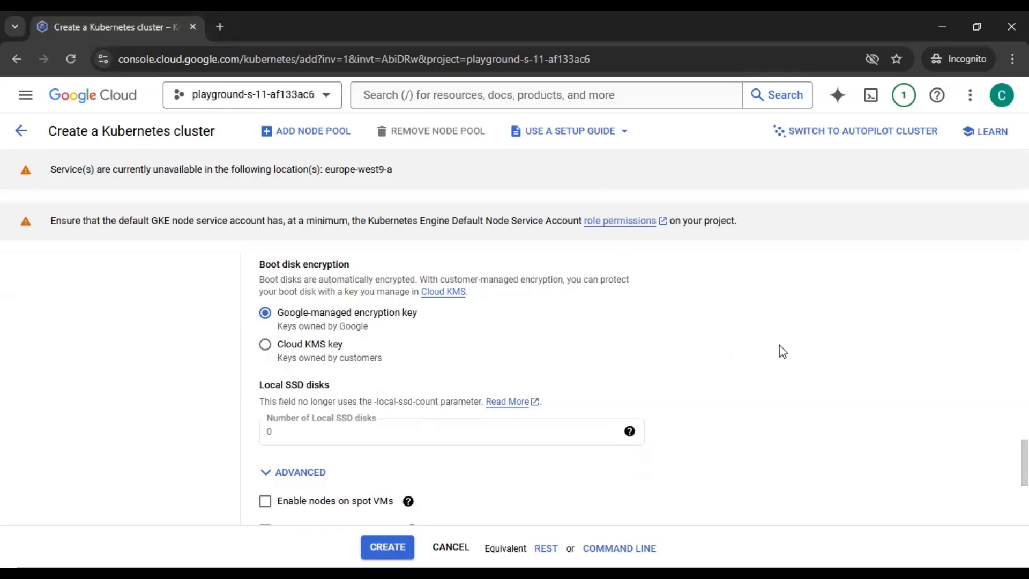
scroll(782, 351, down, 3)
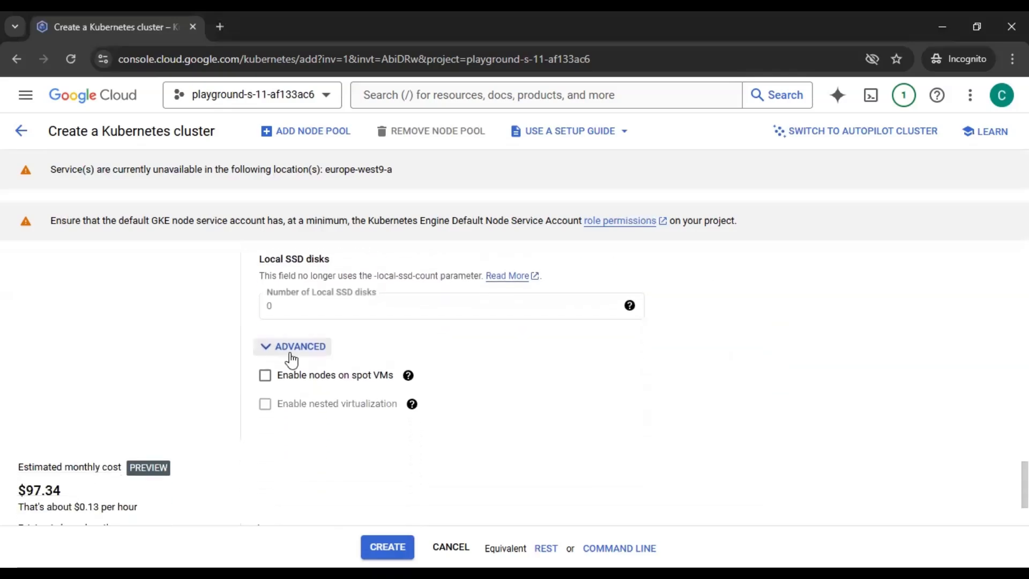
click(293, 347)
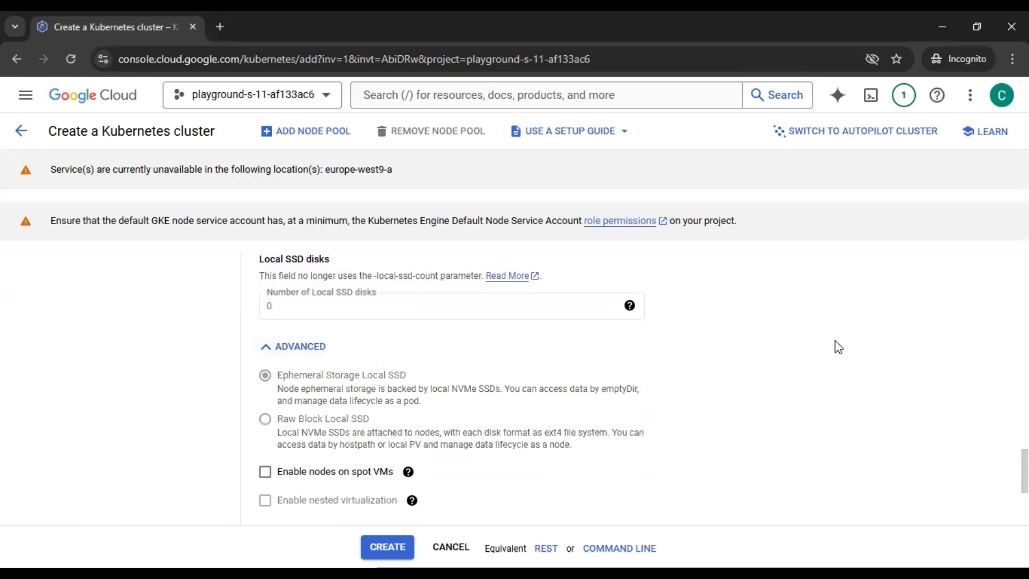
- Enable nodes on spot VMs for the default pool and check that option's help and the estimated monthly cost
scroll(838, 347, down, 2)
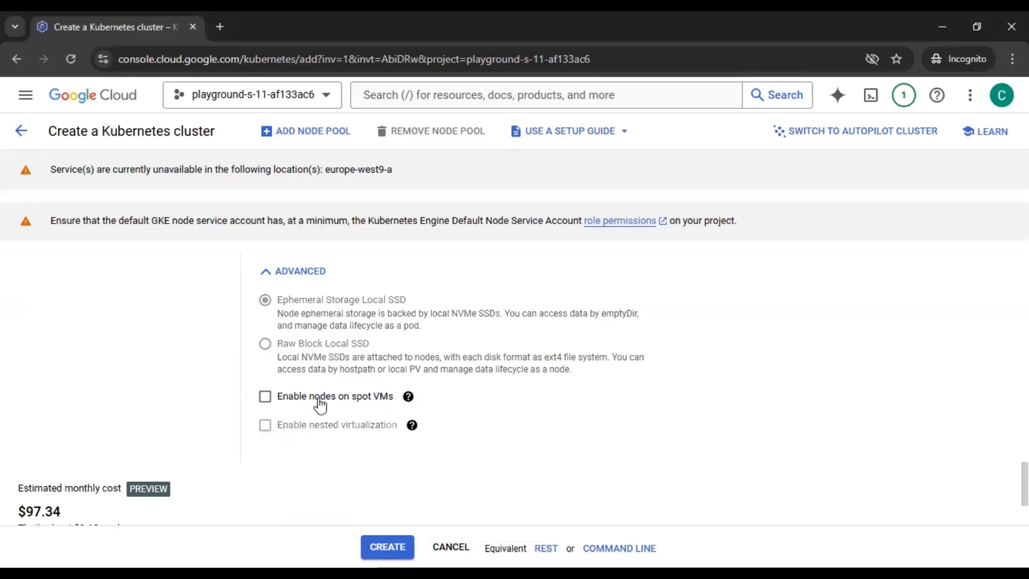
click(349, 405)
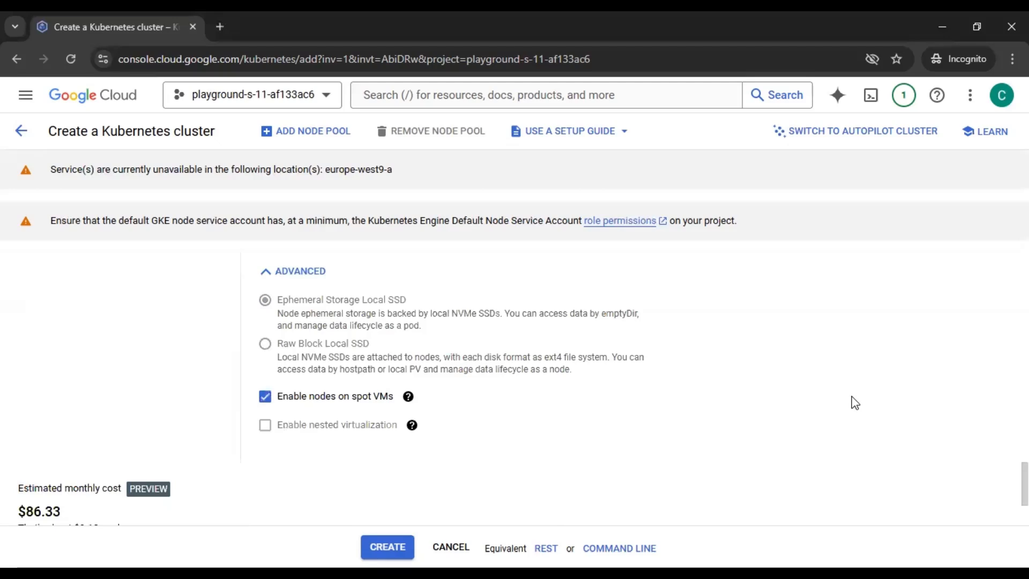
scroll(855, 402, down, 1)
click(408, 347)
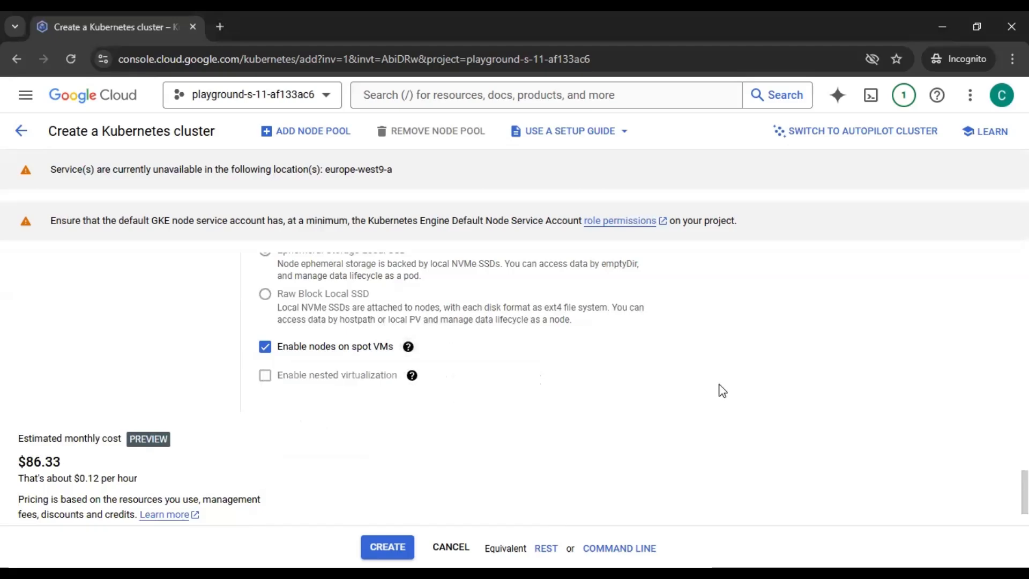
scroll(723, 387, up, 1)
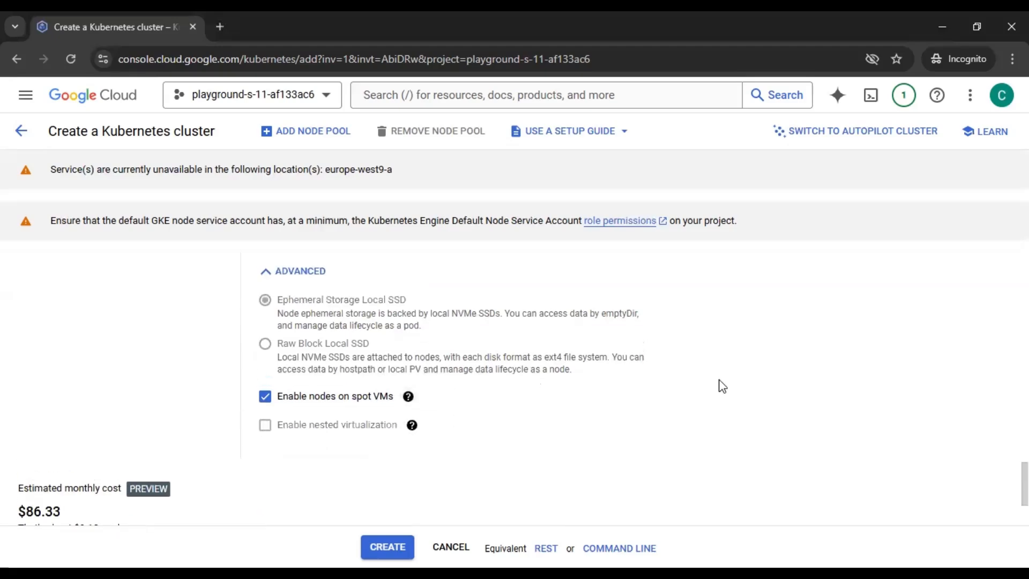
scroll(722, 387, down, 1)
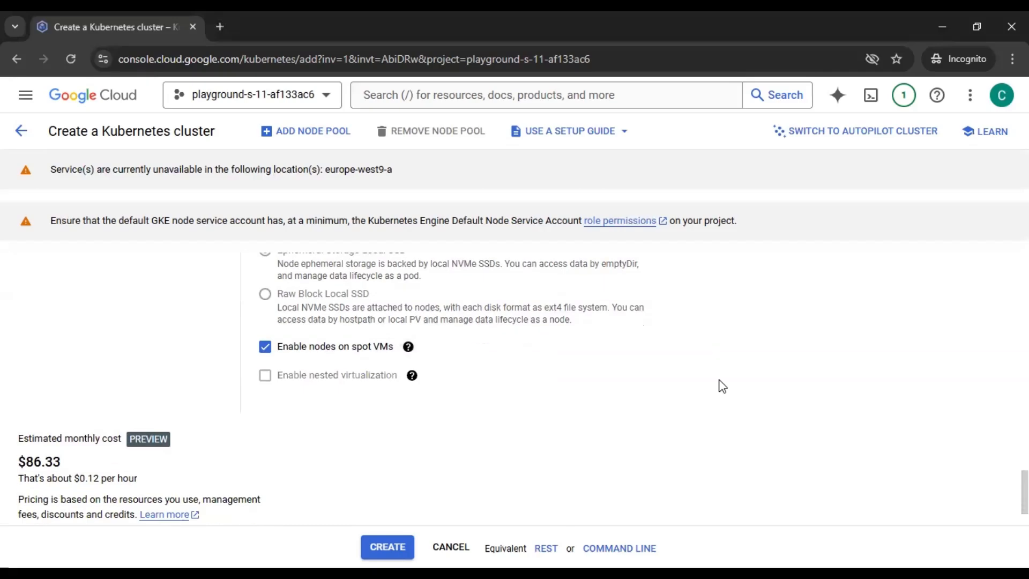
scroll(722, 387, down, 1)
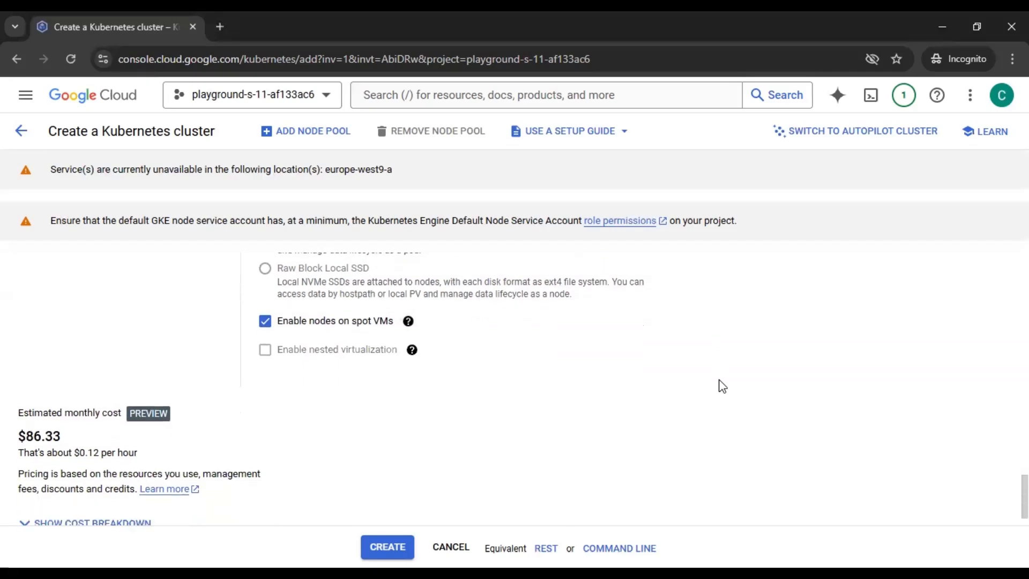
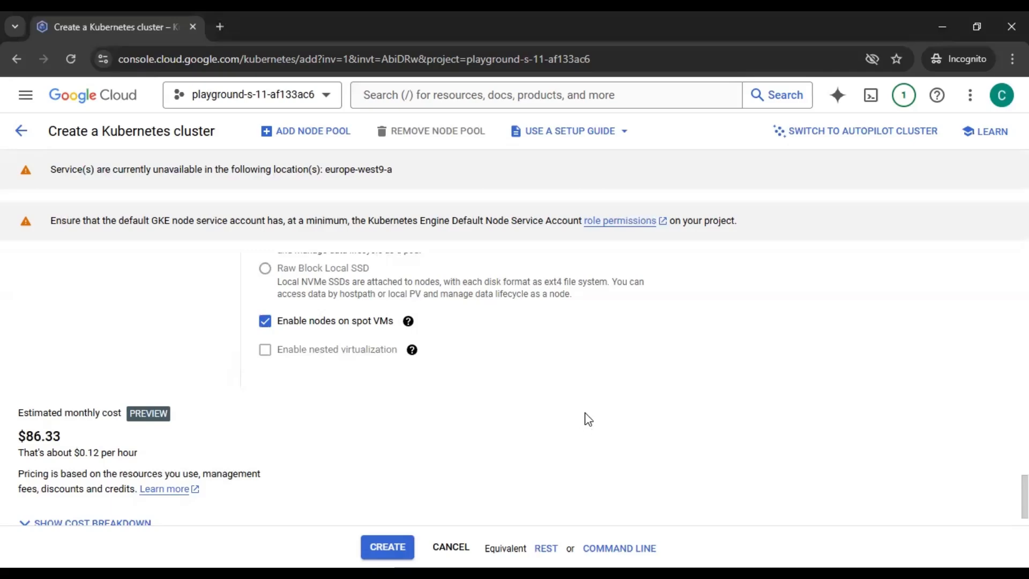
- Look back over the default pool's node settings, including image, machine series, machine type, boot disk and spot VM option
scroll(579, 403, up, 5)
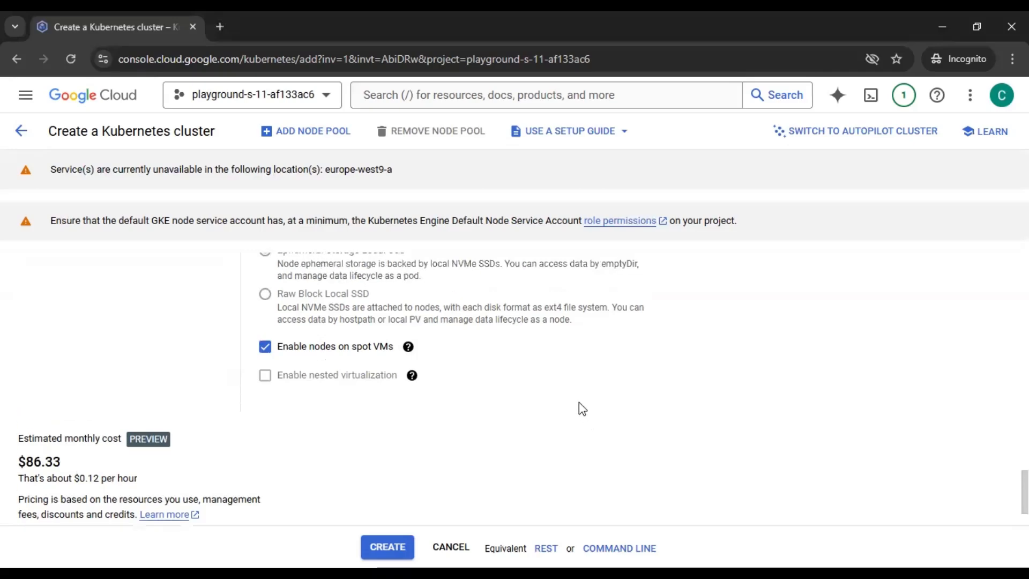
scroll(580, 404, up, 5)
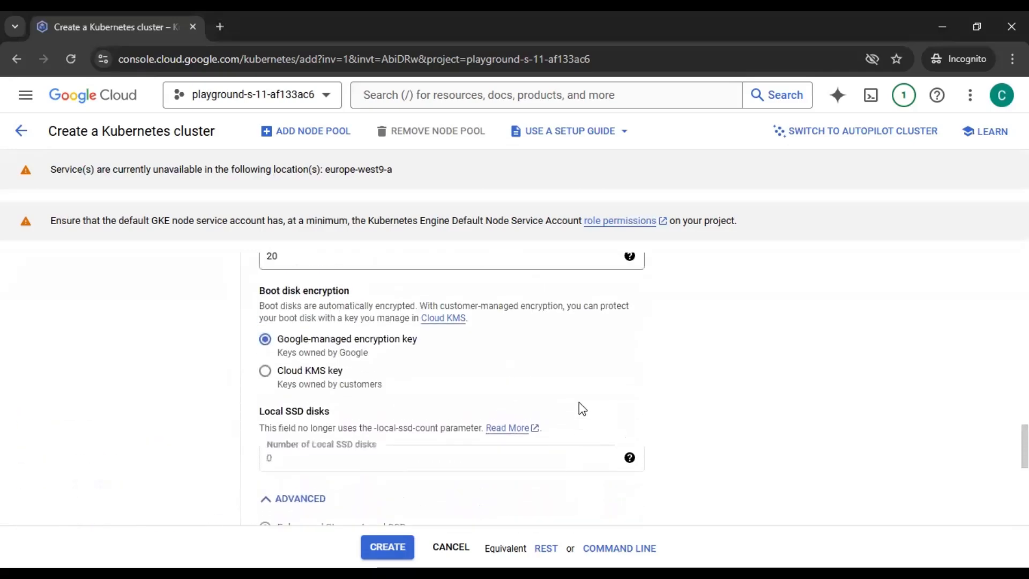
scroll(580, 403, up, 7)
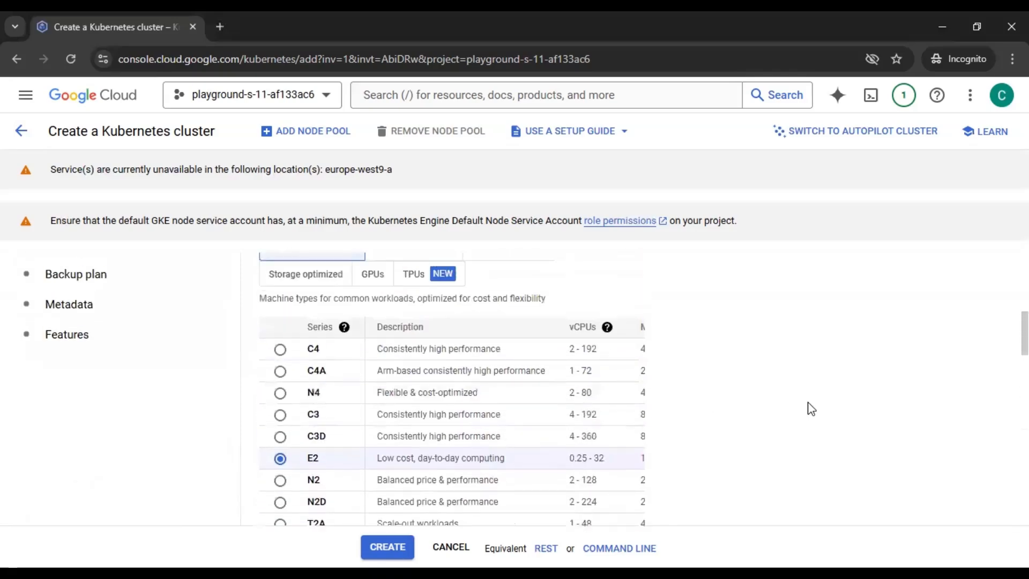
scroll(810, 404, down, 9)
scroll(811, 406, down, 8)
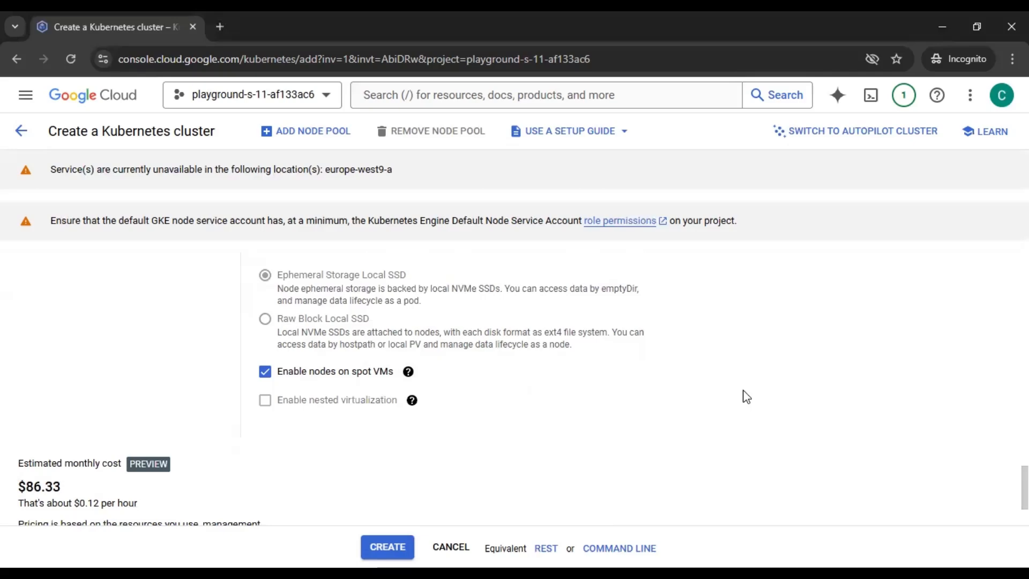
scroll(747, 397, down, 1)
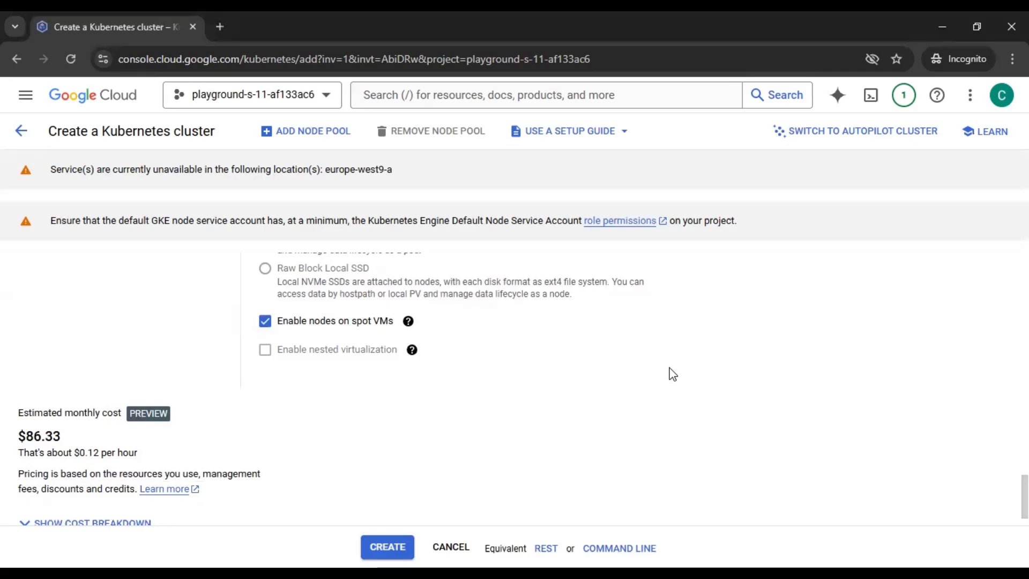
scroll(675, 373, up, 10)
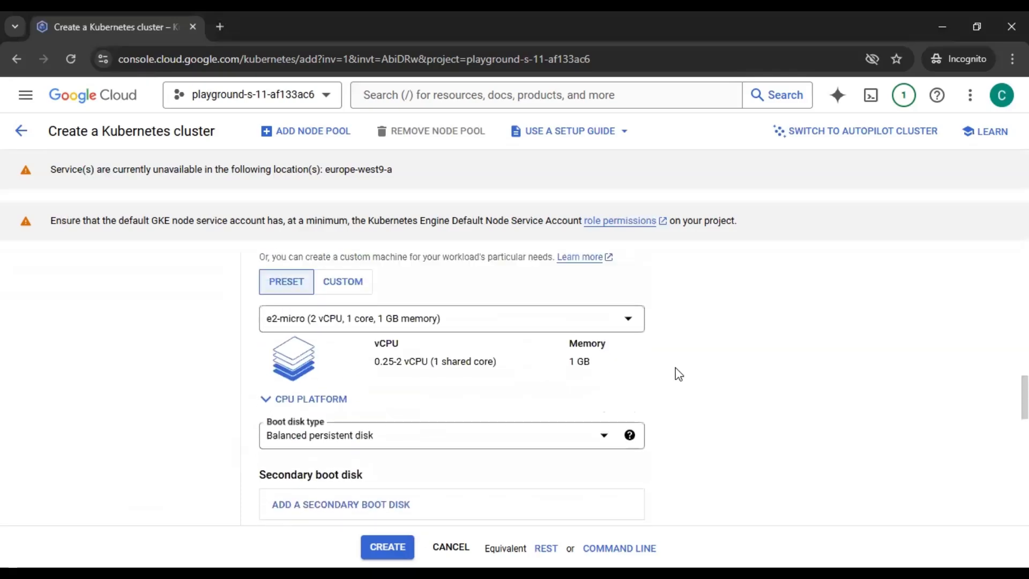
scroll(678, 374, up, 10)
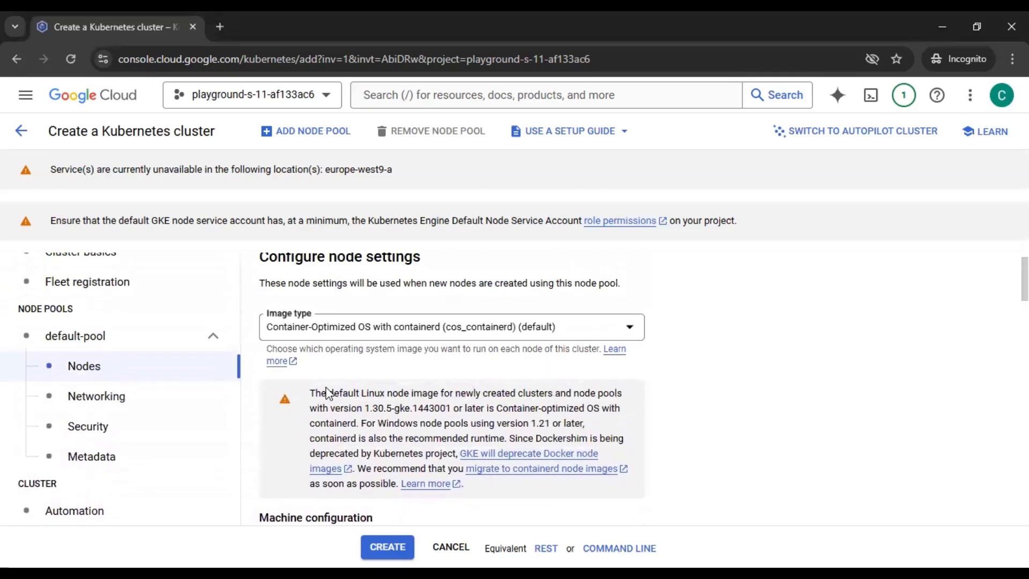
- Open the default pool's node networking settings and look over the Pod limit, network tags and Pod address range options
click(163, 398)
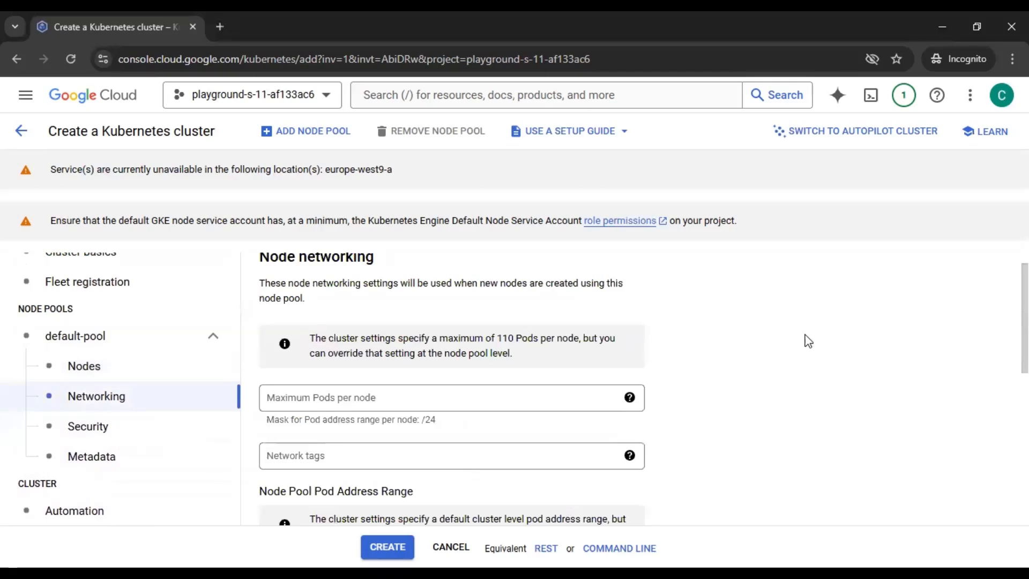
scroll(803, 332, up, 1)
scroll(804, 332, down, 2)
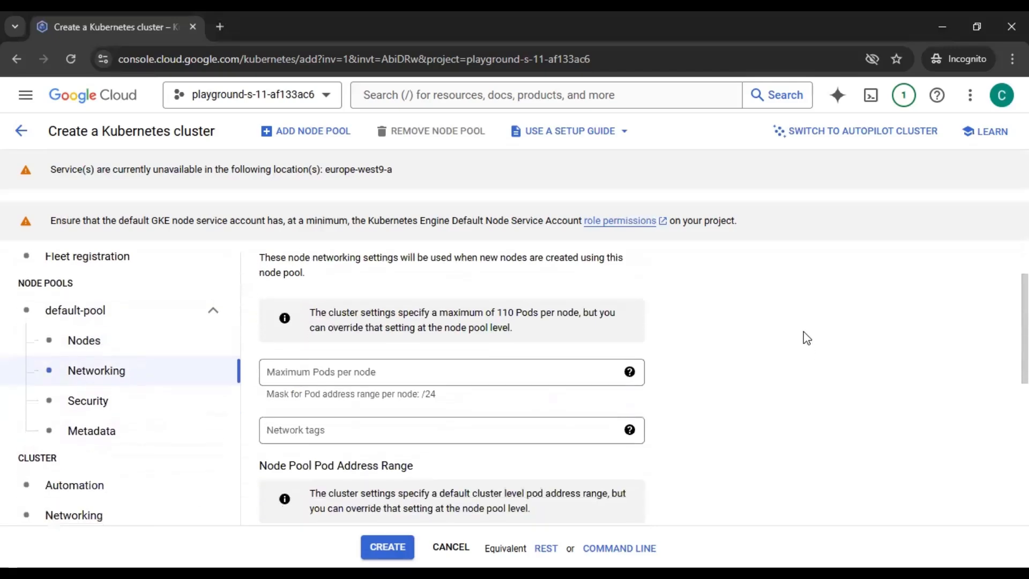
scroll(803, 332, up, 1)
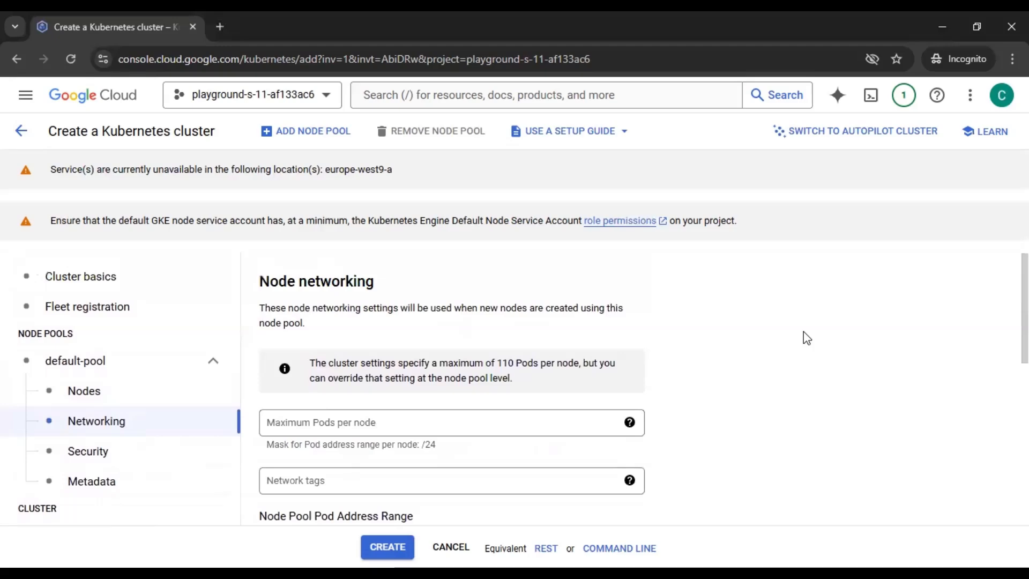
scroll(802, 332, down, 2)
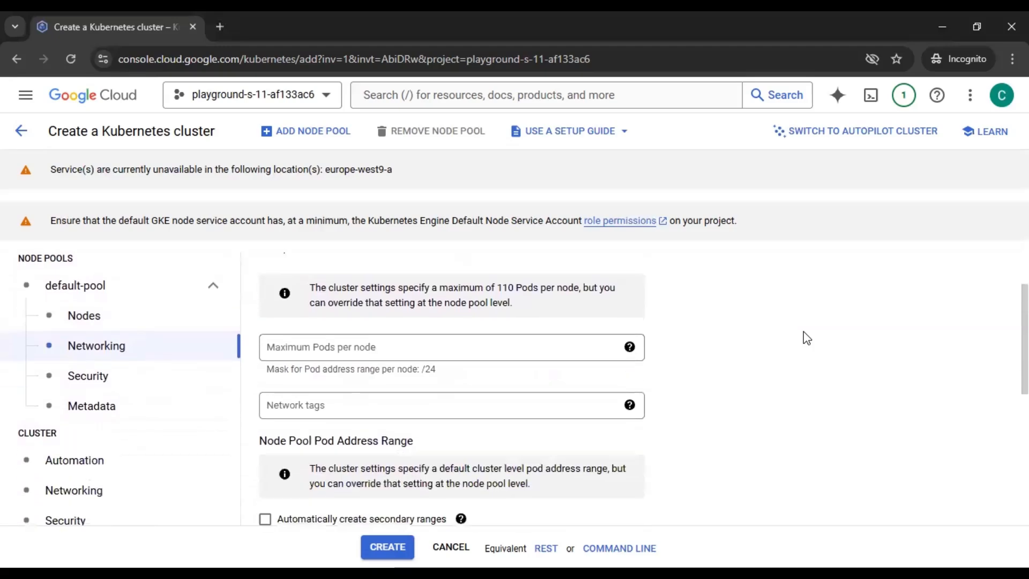
- Set the default pool's maximum Pods per node to 100
click(299, 354)
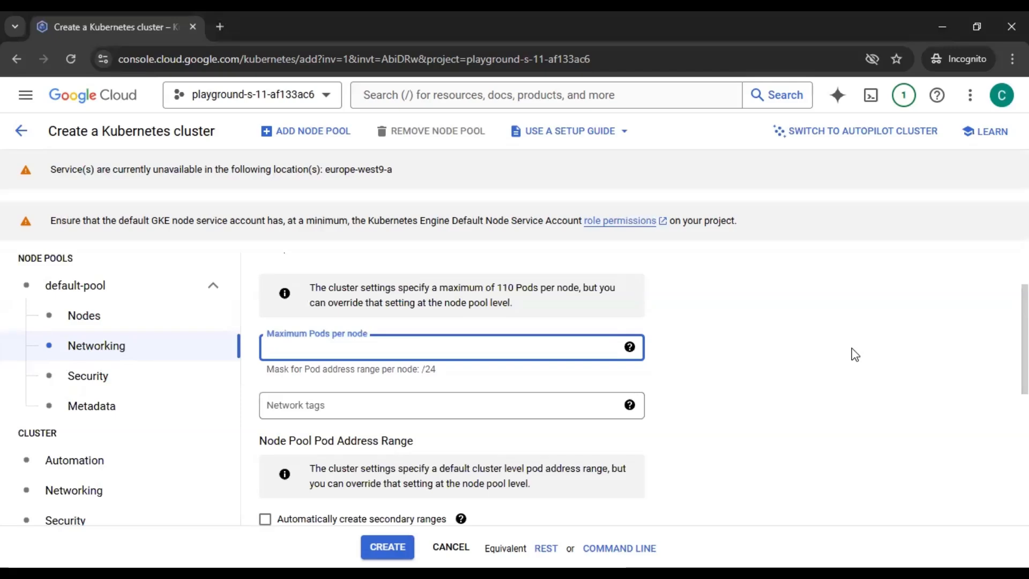
text(2)
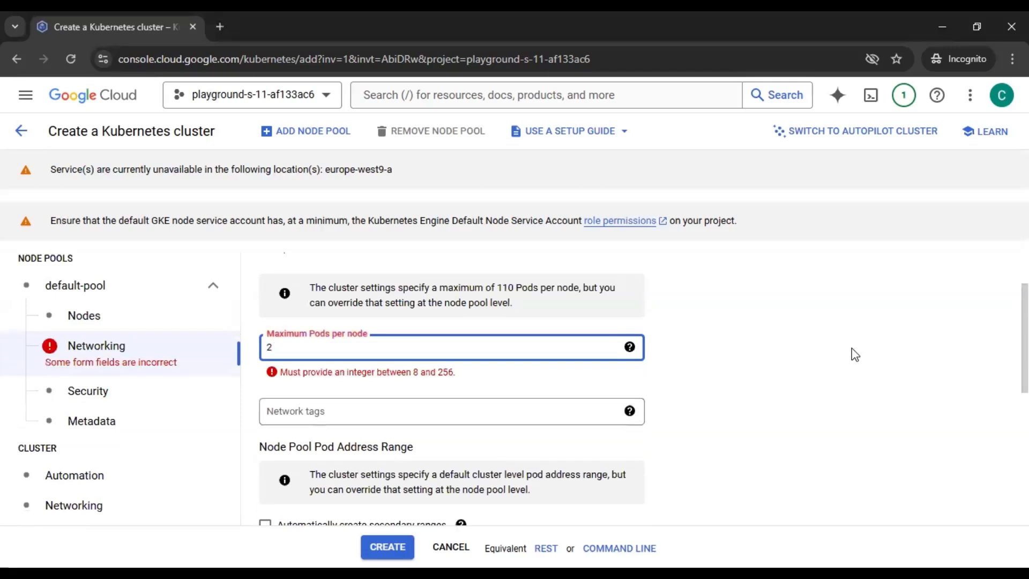
text(5)
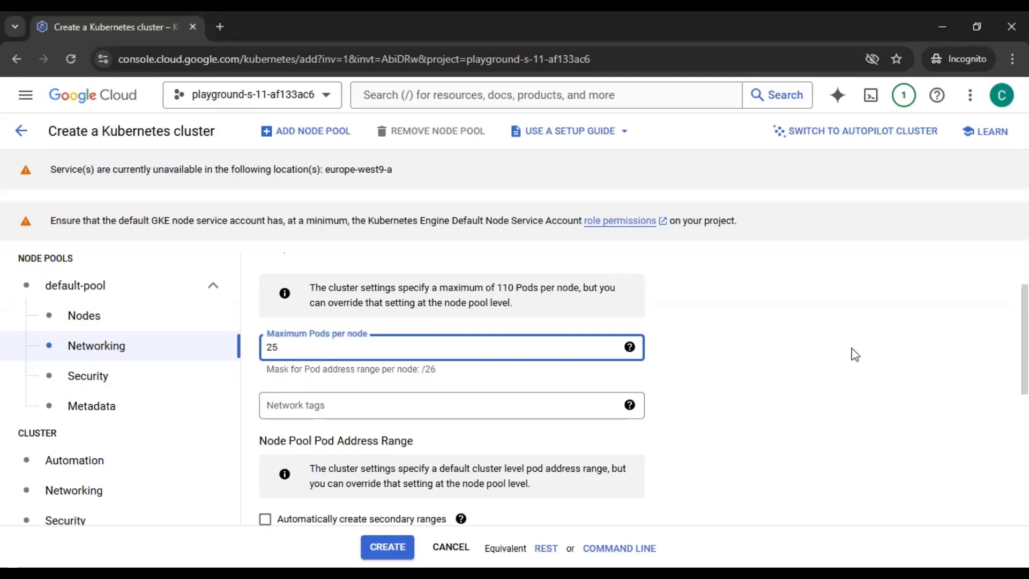
key(BackSpace)
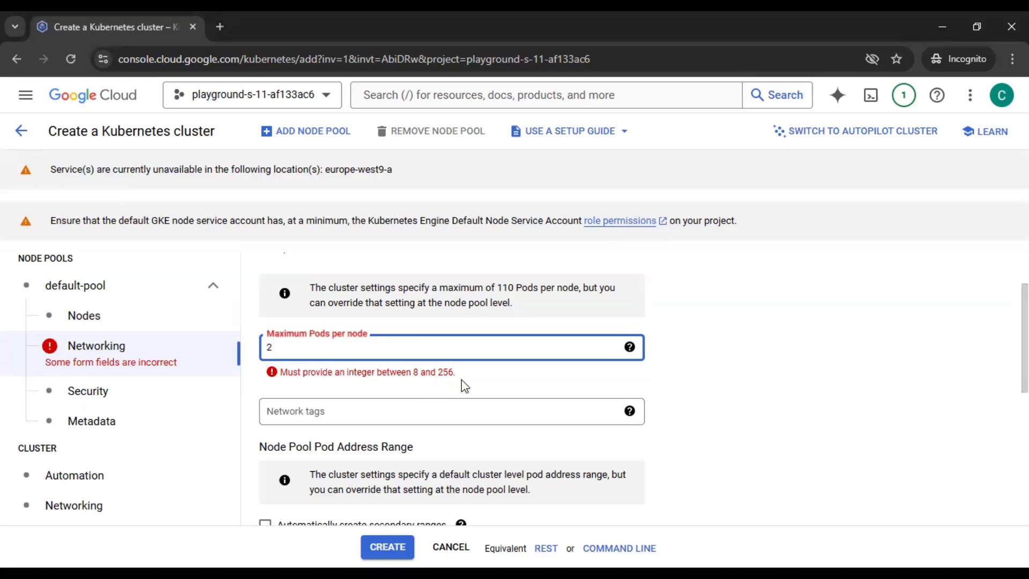
key(BackSpace)
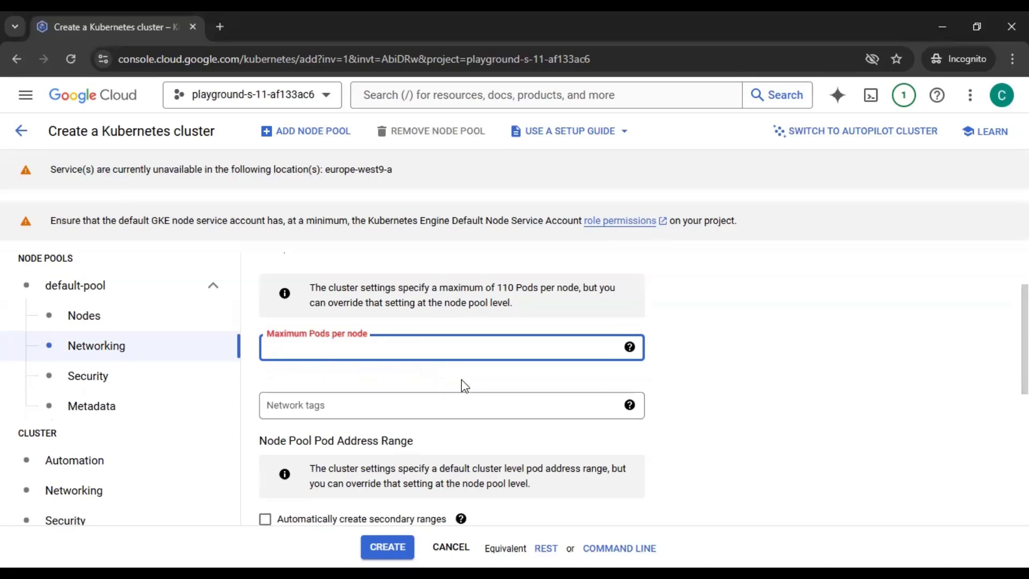
text(1)
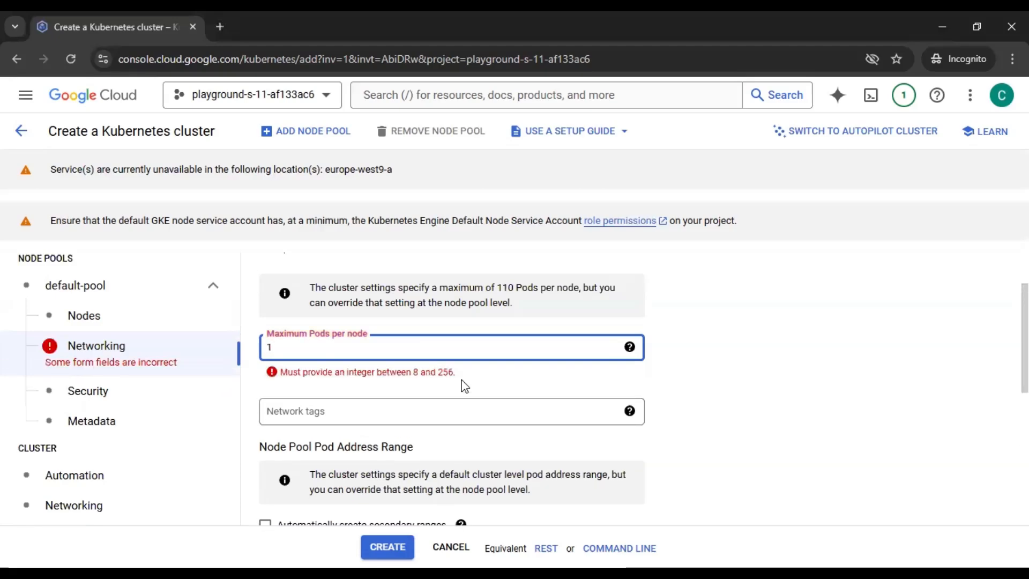
text(00)
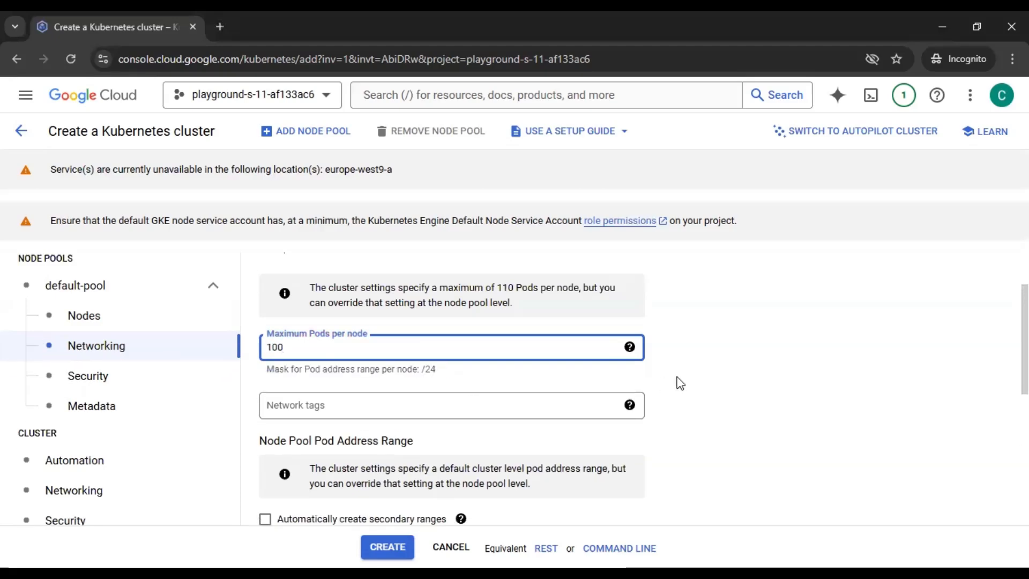
- Look over the default pool's network tags field, Pod address range options and node networks
click(800, 375)
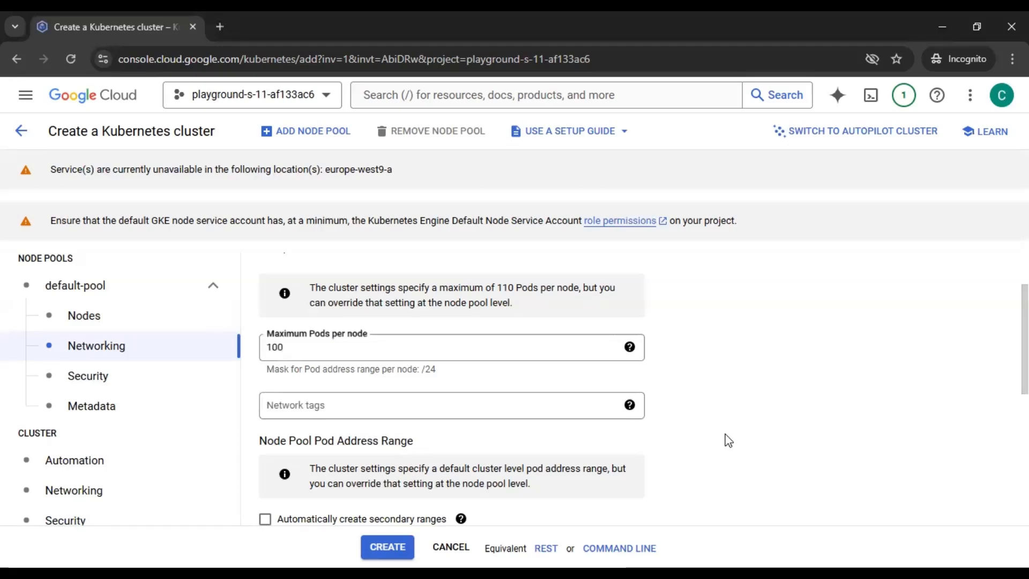
click(574, 415)
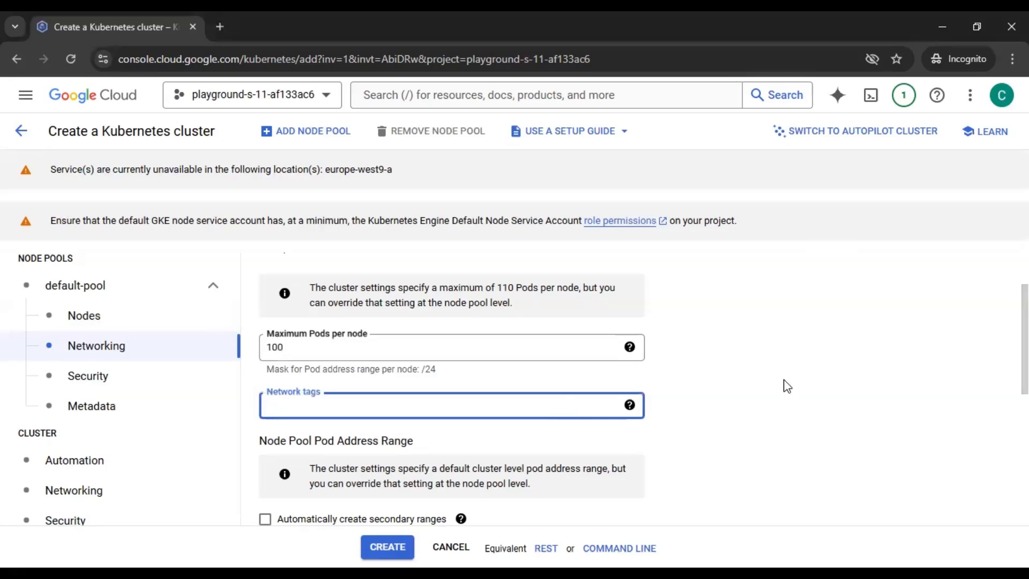
scroll(787, 389, down, 1)
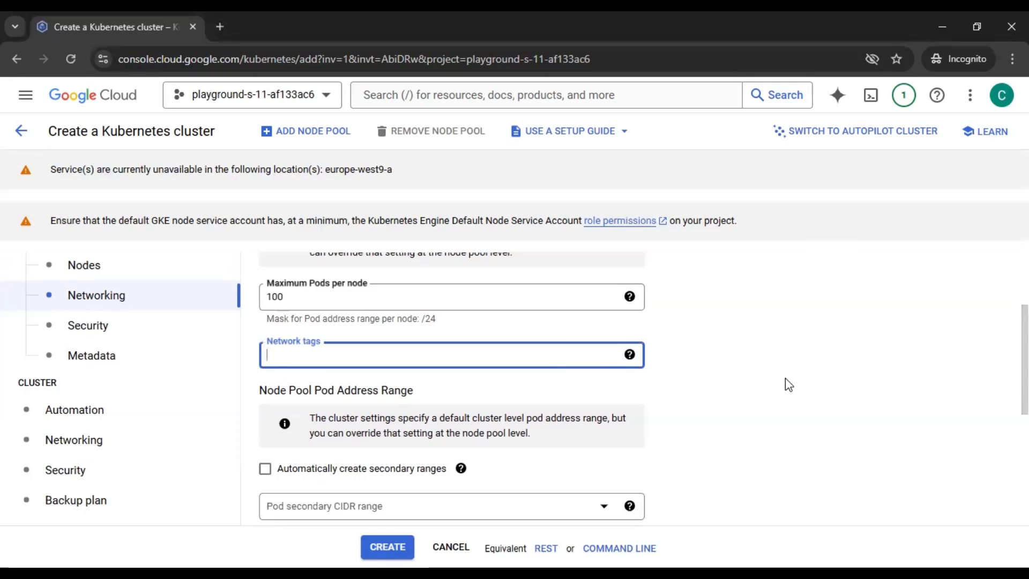
click(785, 377)
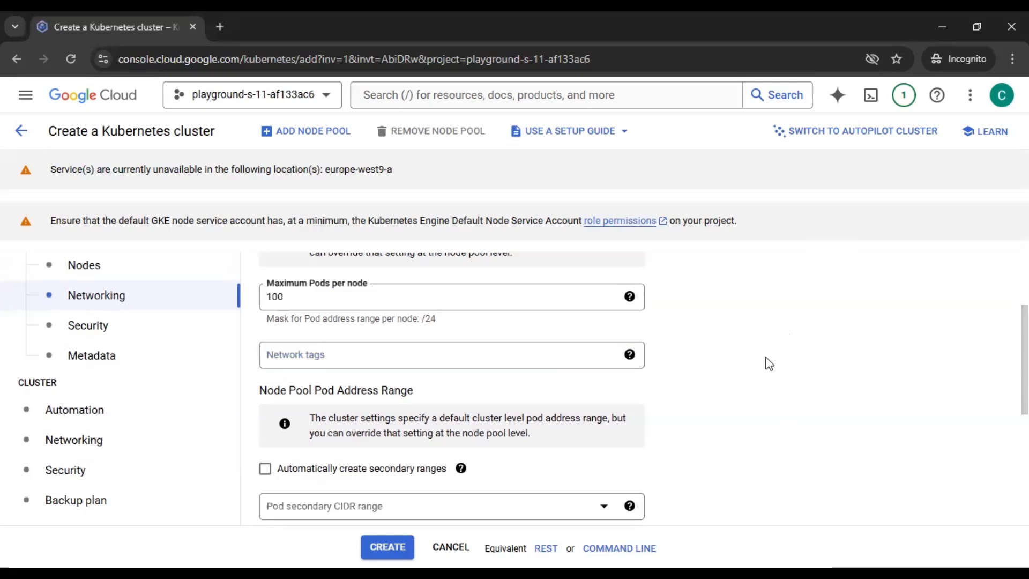
scroll(767, 359, down, 1)
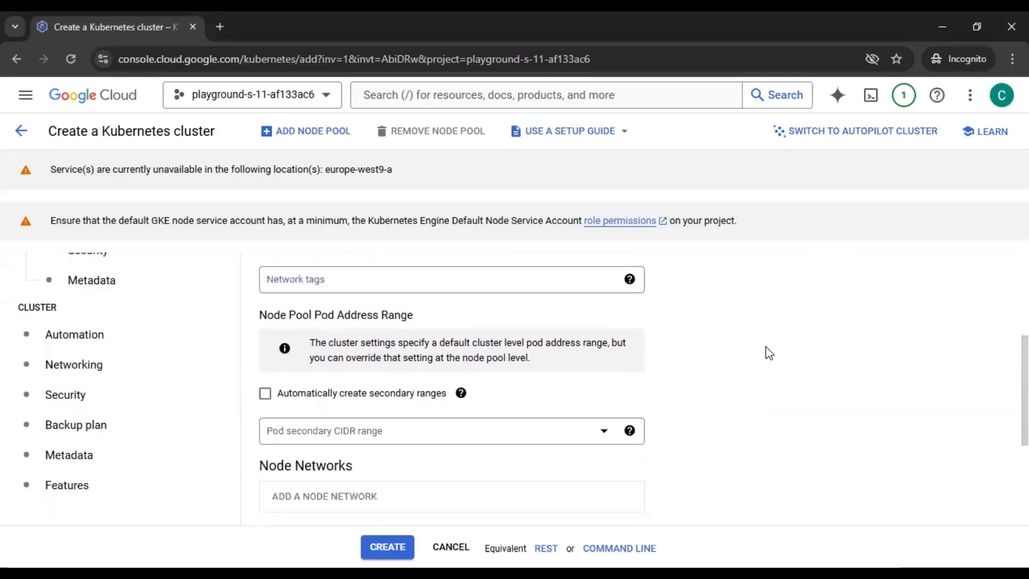
scroll(769, 353, down, 1)
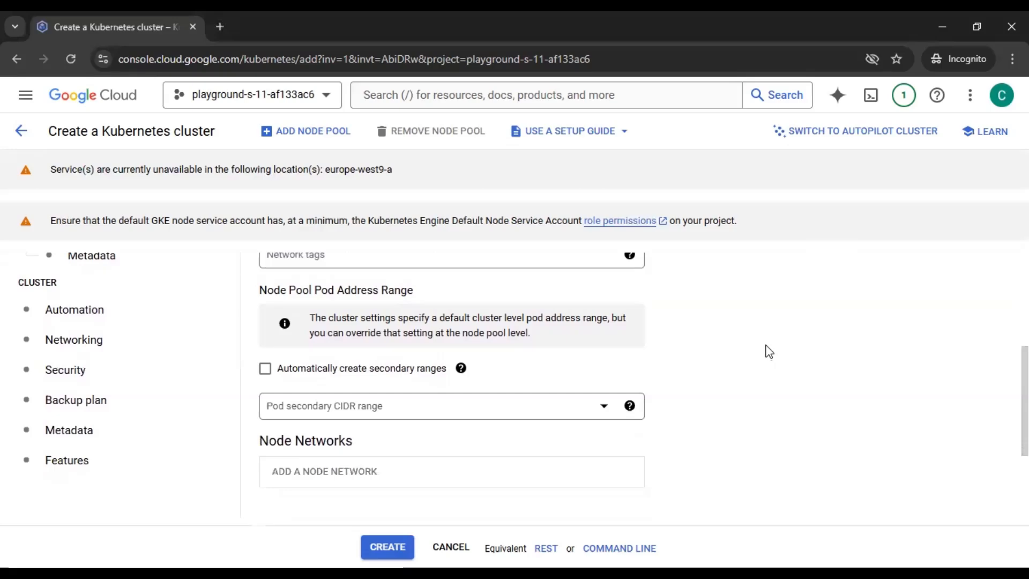
scroll(769, 352, up, 1)
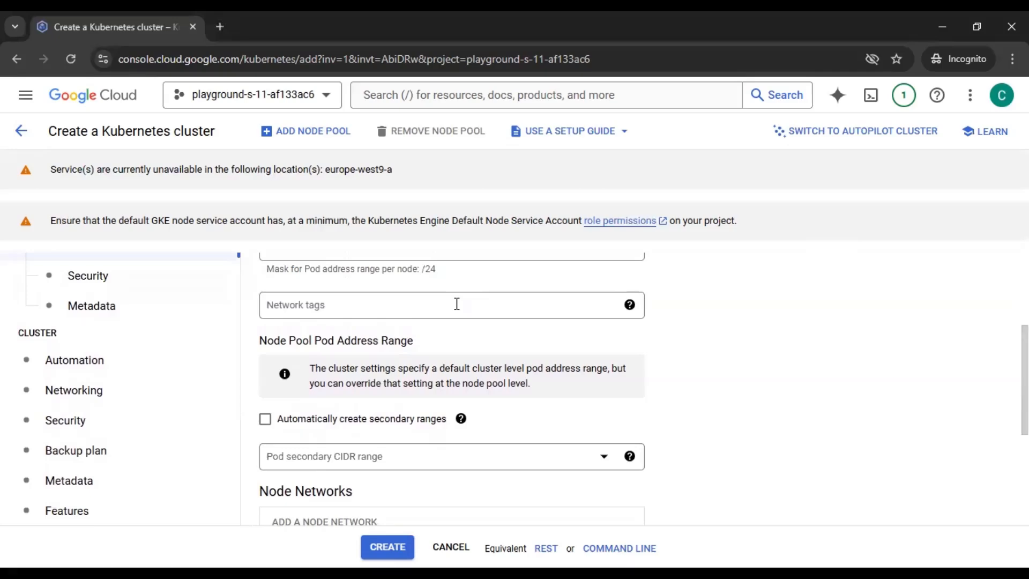
scroll(889, 362, down, 1)
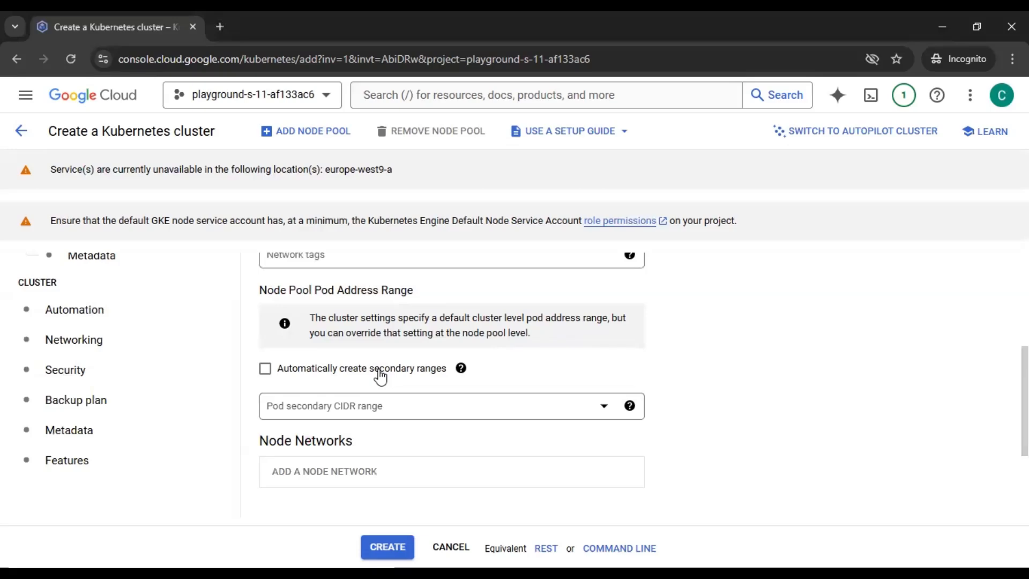
- Try automatically creating secondary ranges for the default pool, check the Pod range fields and the option's help, and turn it off again
click(381, 375)
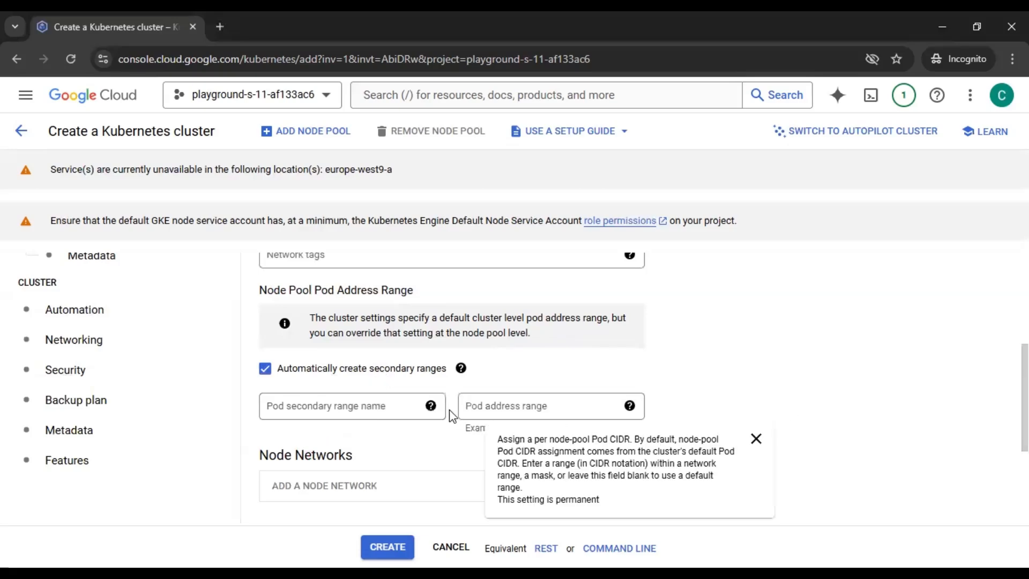
click(320, 415)
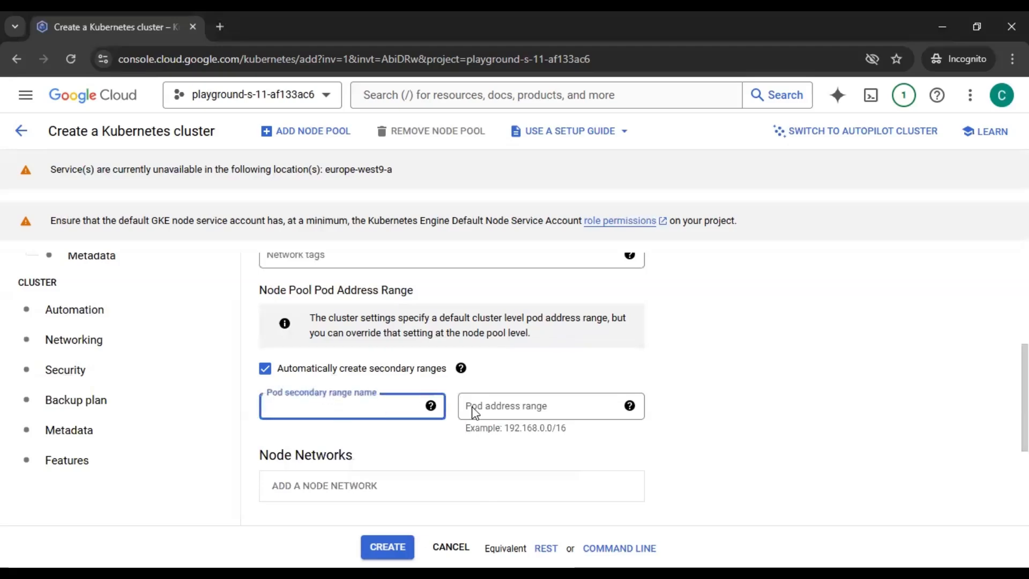
click(540, 406)
click(754, 400)
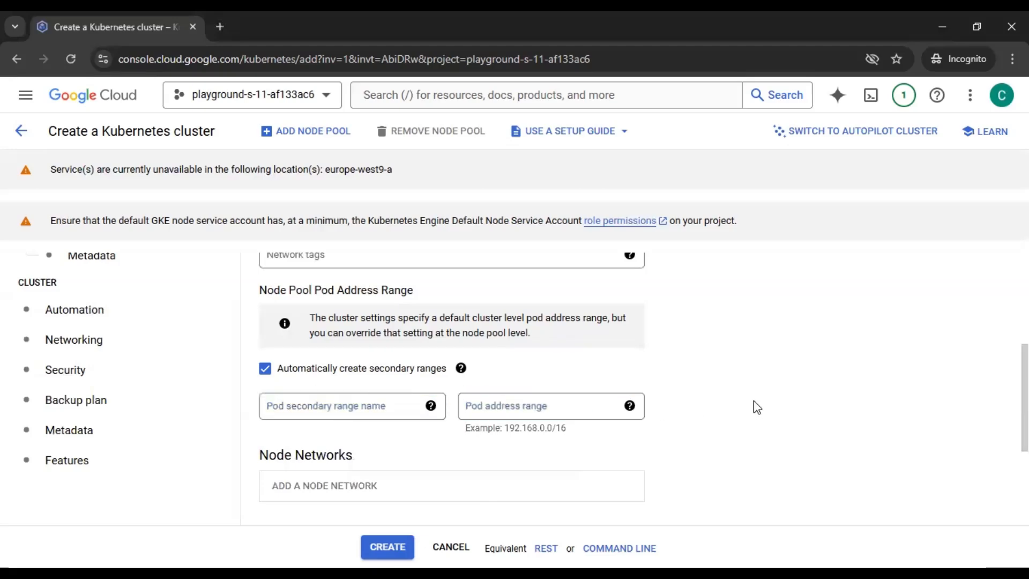
click(605, 401)
click(770, 398)
click(461, 369)
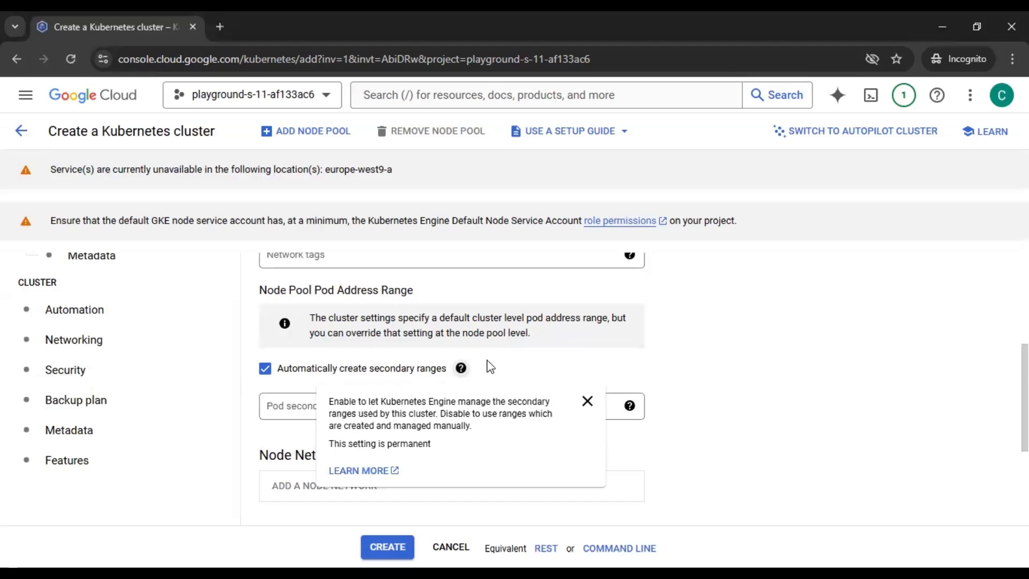
click(384, 375)
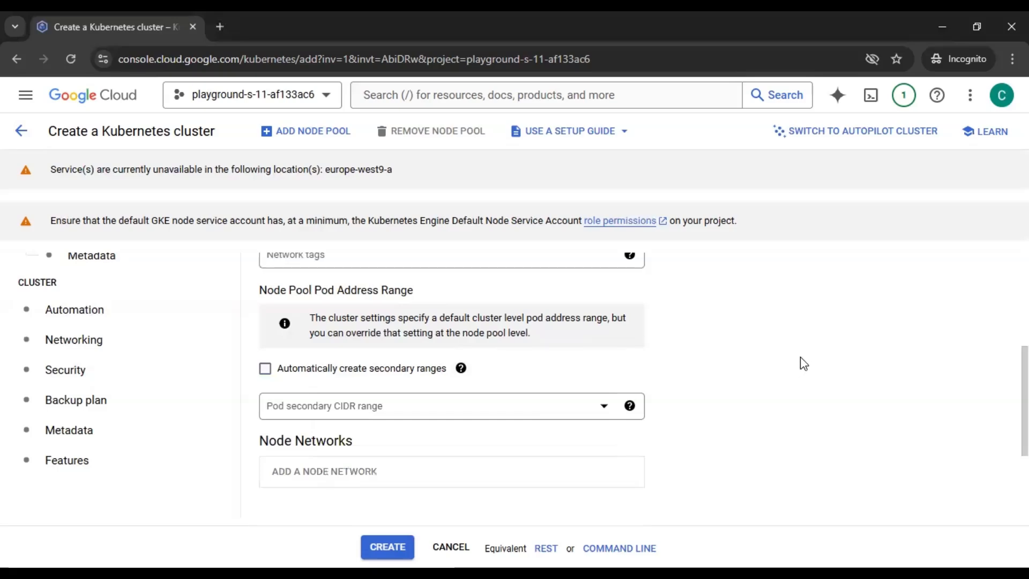
- Open the default pool's node security settings and examine the identity defaults, service account and access scopes
scroll(804, 364, down, 3)
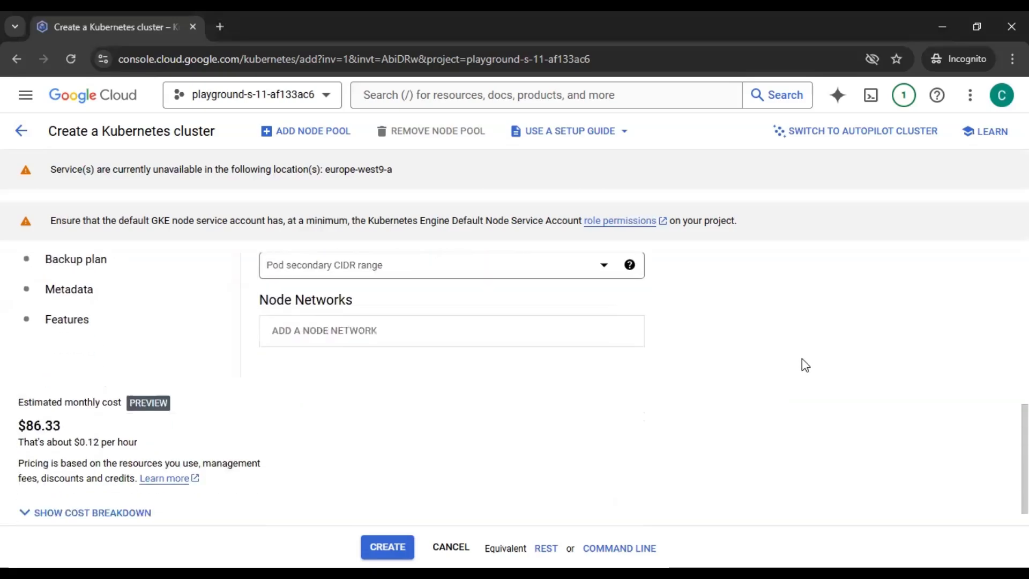
scroll(804, 364, up, 5)
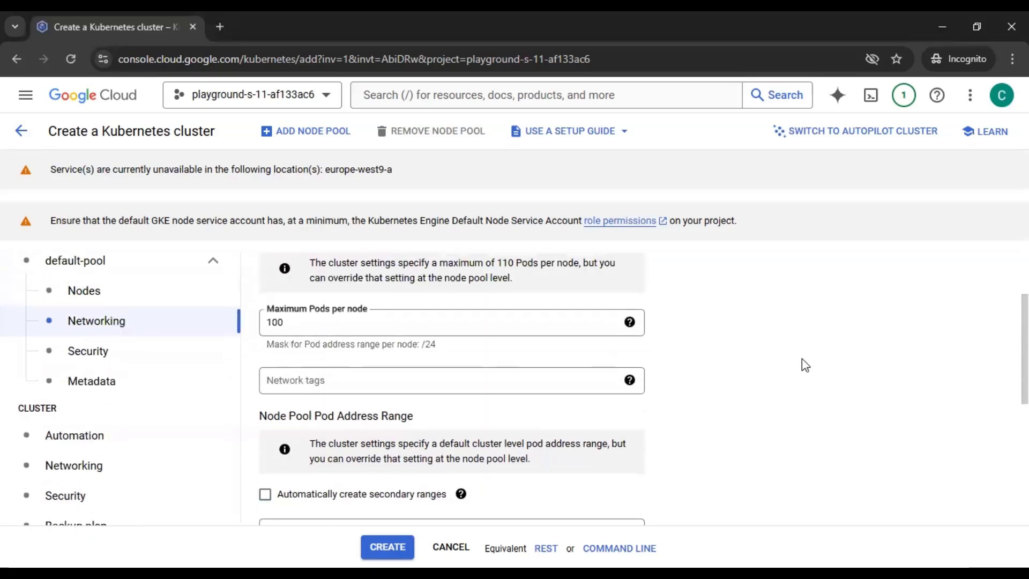
click(128, 369)
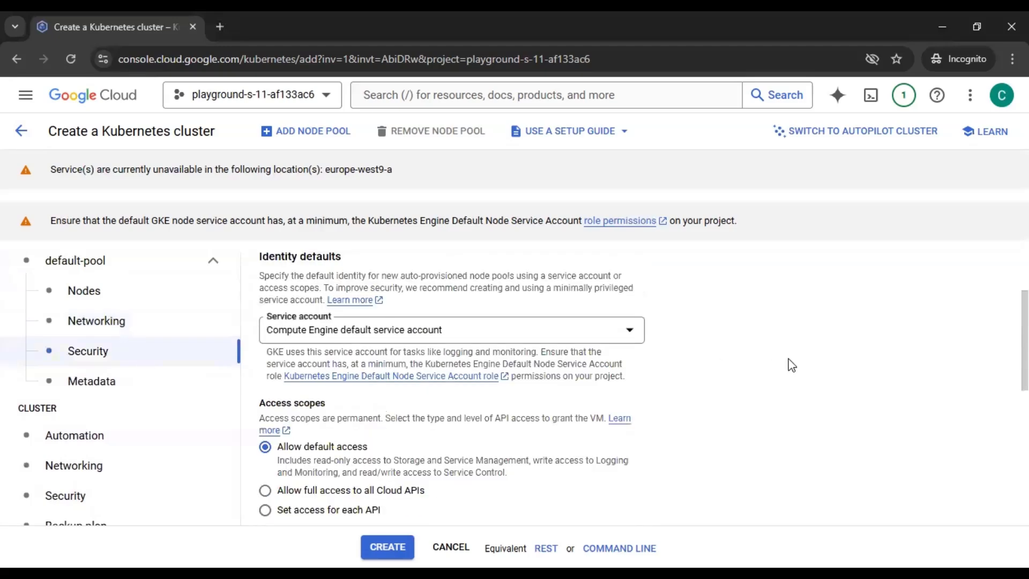
scroll(793, 366, up, 2)
scroll(793, 365, down, 1)
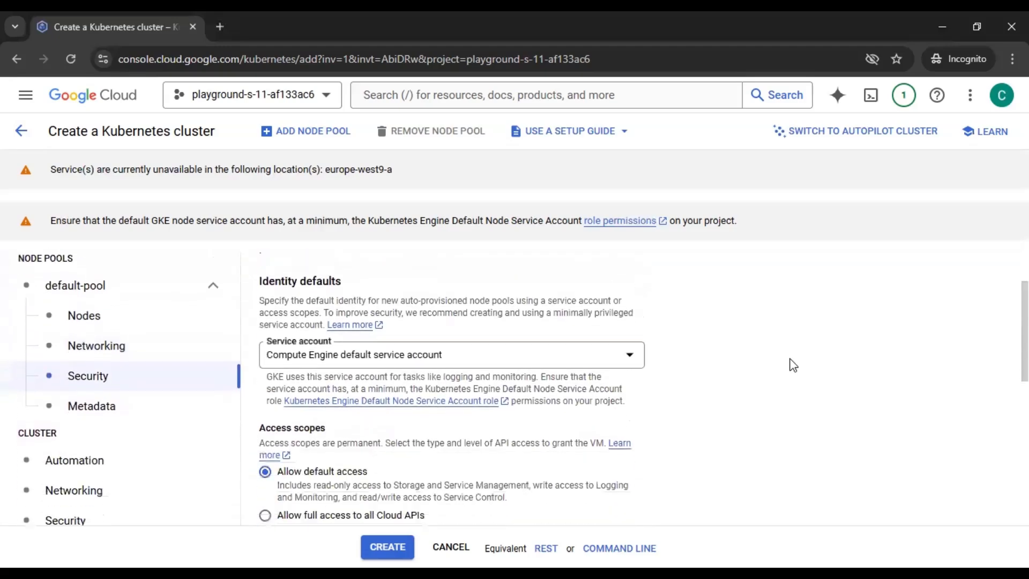
scroll(794, 365, up, 1)
scroll(793, 365, down, 1)
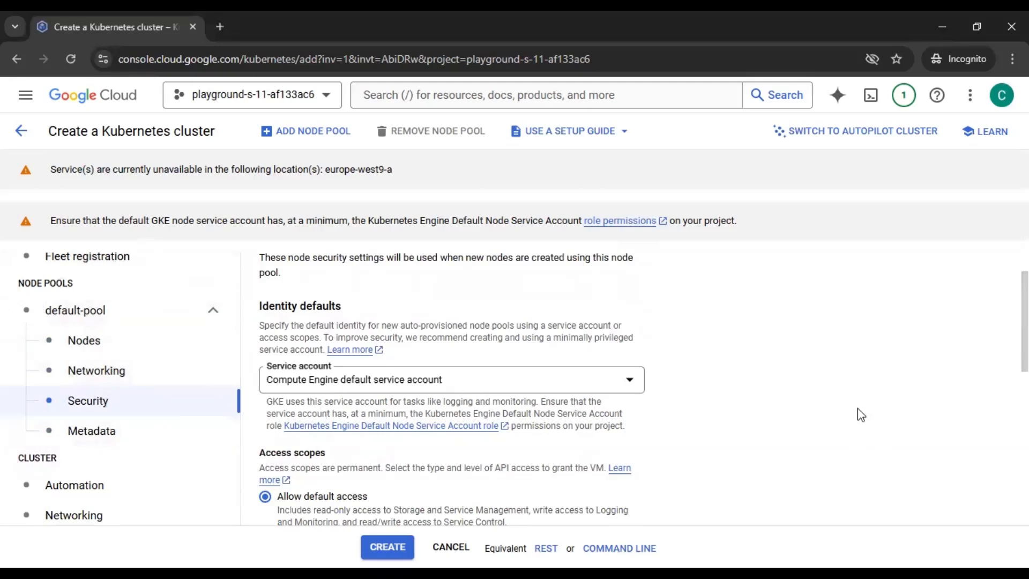
scroll(869, 397, up, 1)
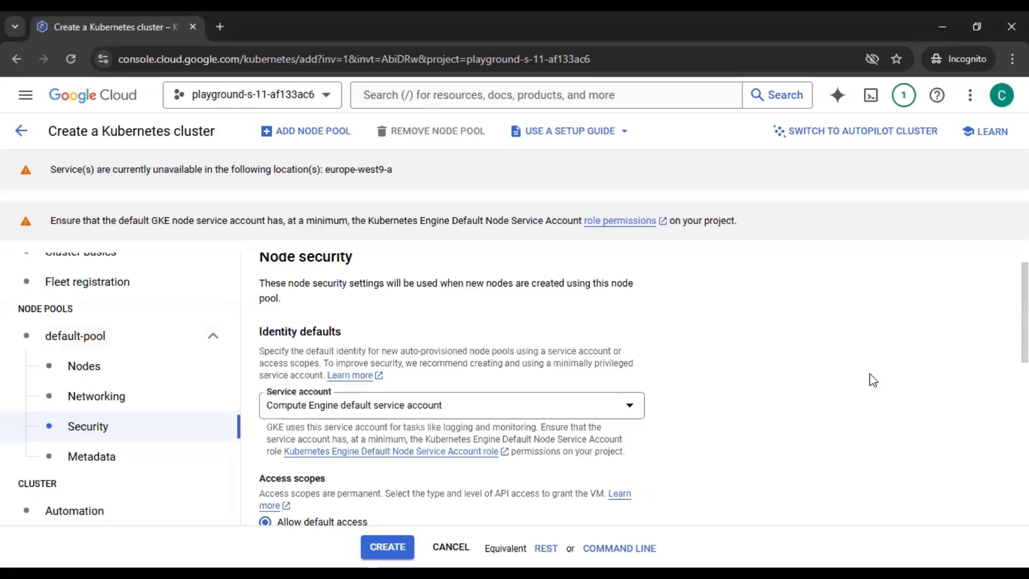
scroll(874, 379, up, 1)
scroll(874, 379, down, 4)
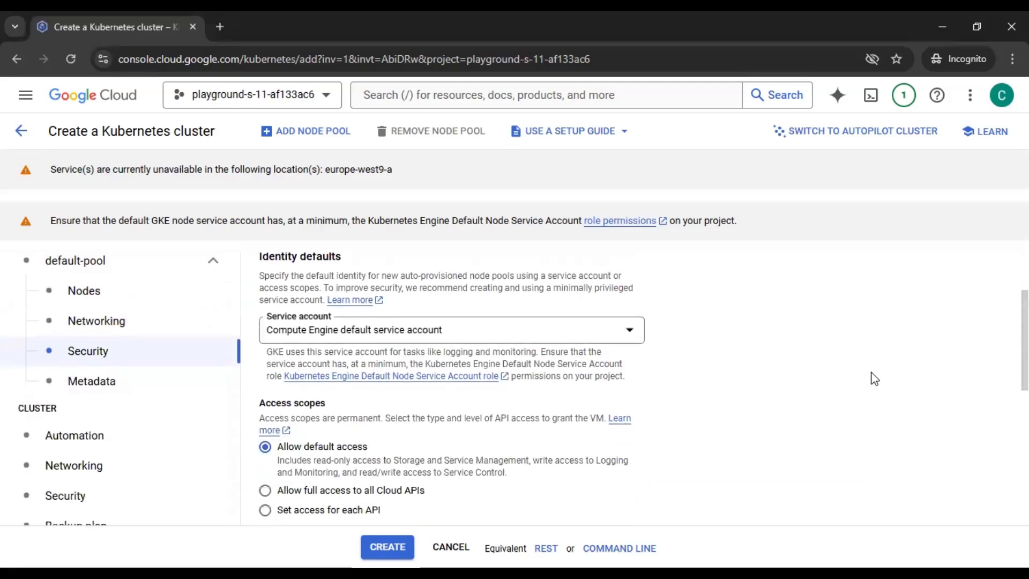
scroll(791, 375, up, 2)
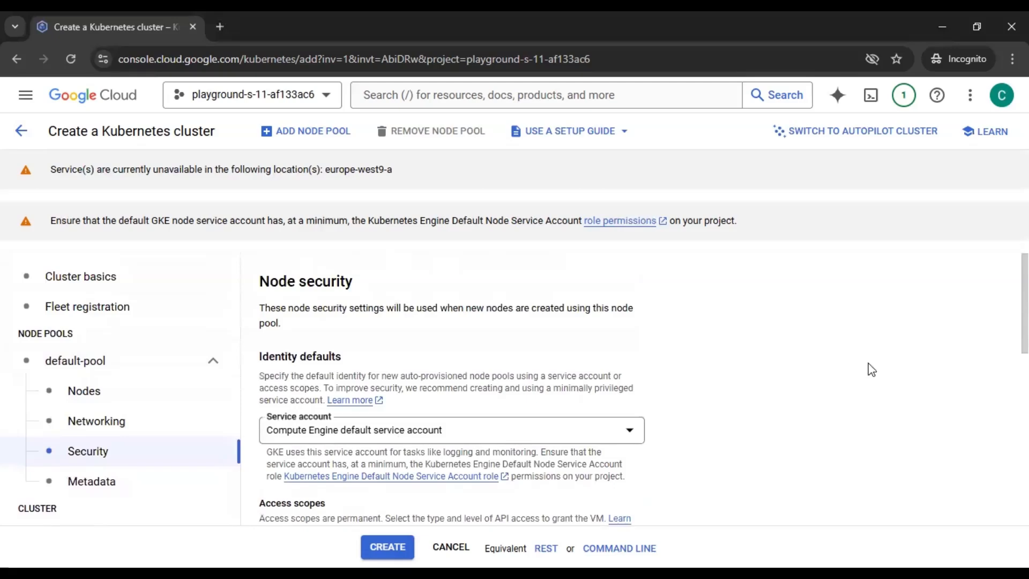
scroll(871, 370, down, 1)
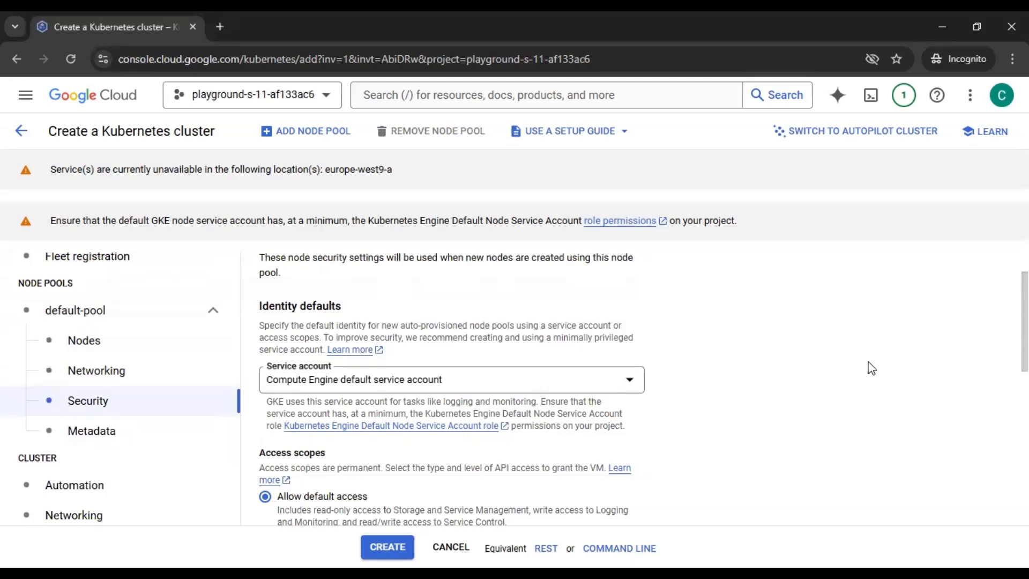
scroll(871, 369, down, 1)
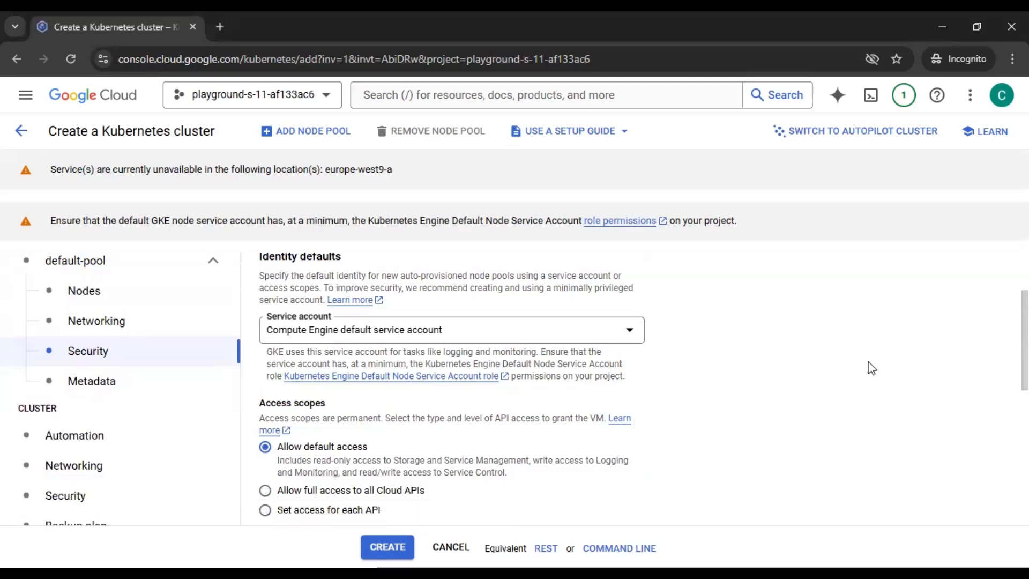
scroll(872, 369, up, 2)
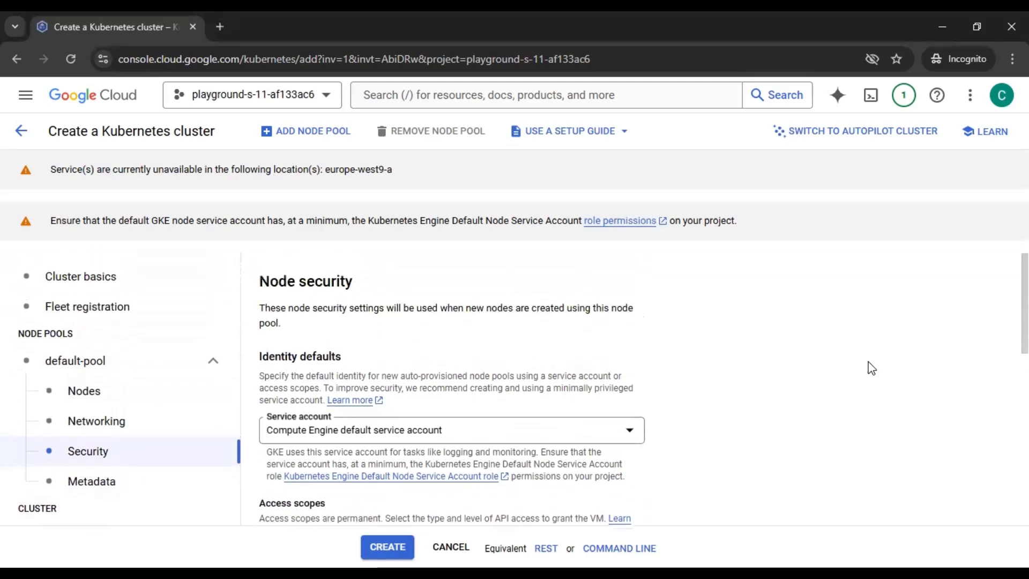
scroll(872, 369, down, 2)
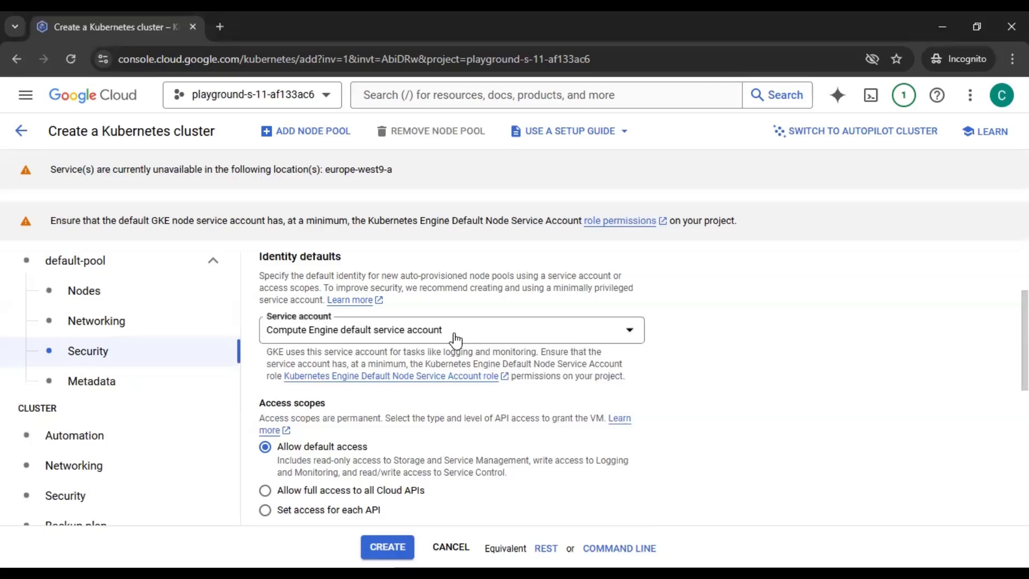
- Set the default pool's access scopes to allow full access to all Cloud APIs
scroll(856, 360, down, 1)
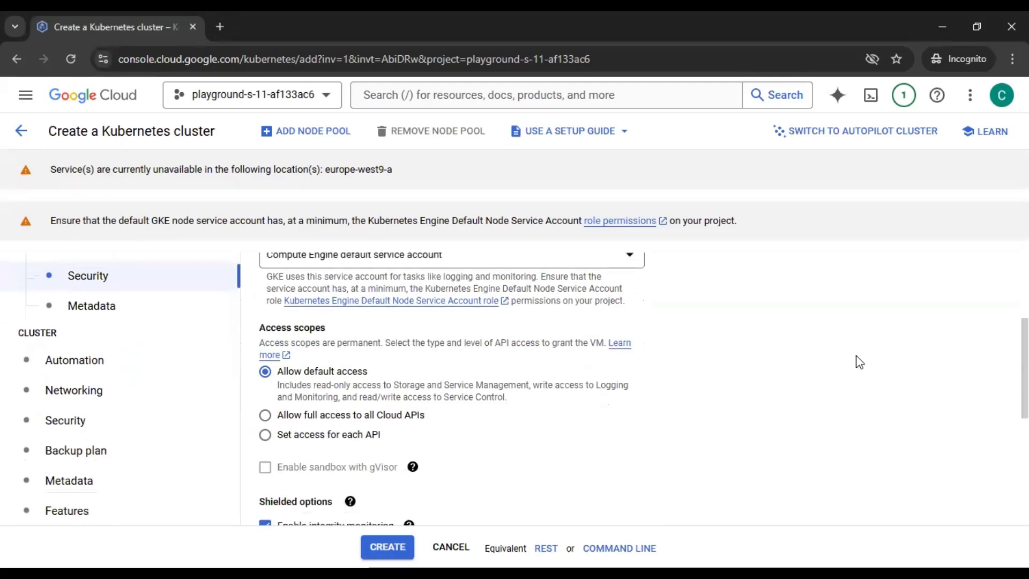
scroll(859, 362, down, 1)
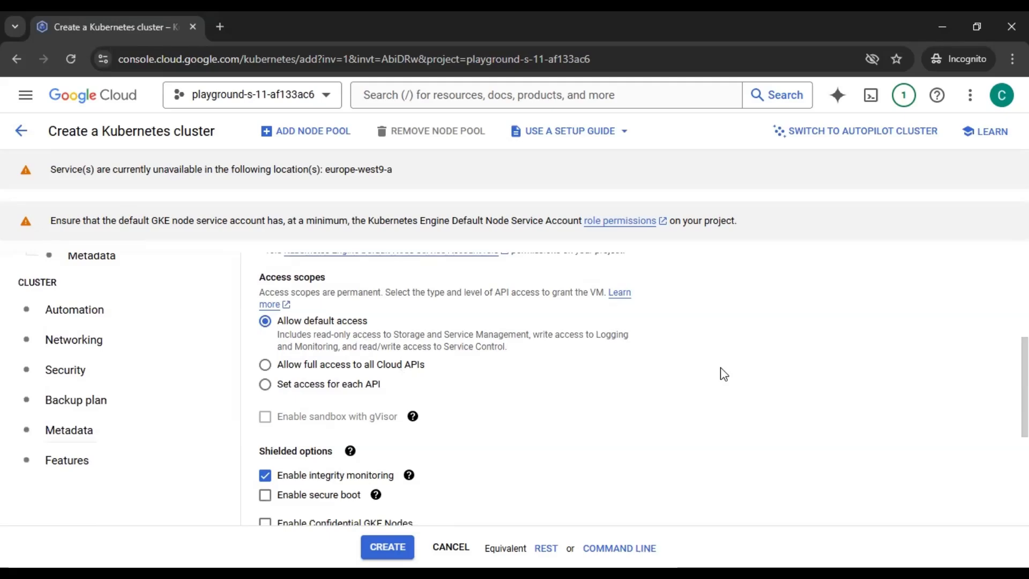
click(412, 365)
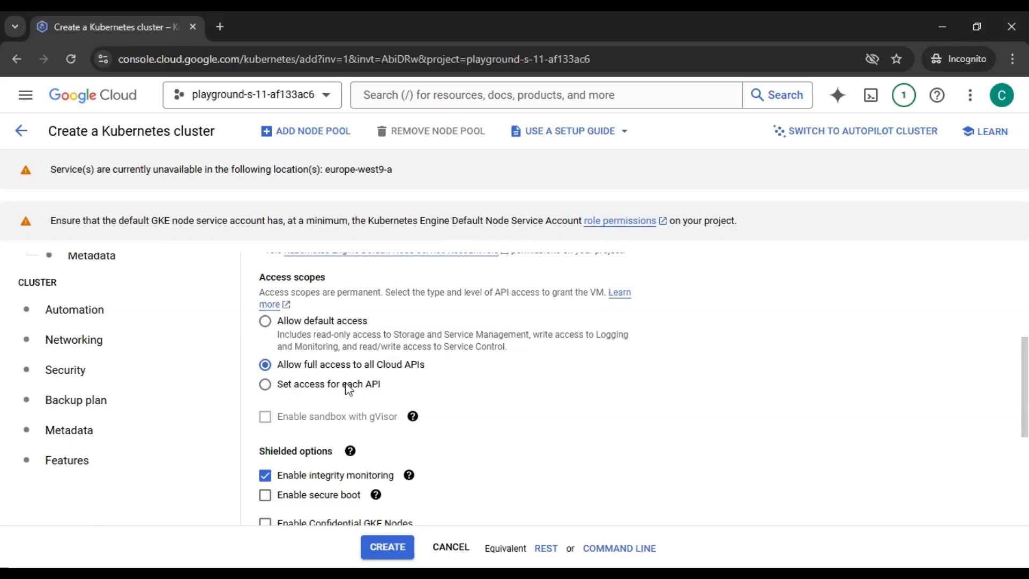
- Enable secure boot in the default pool's shielded options and check the help for secure boot and integrity monitoring
scroll(780, 396, down, 2)
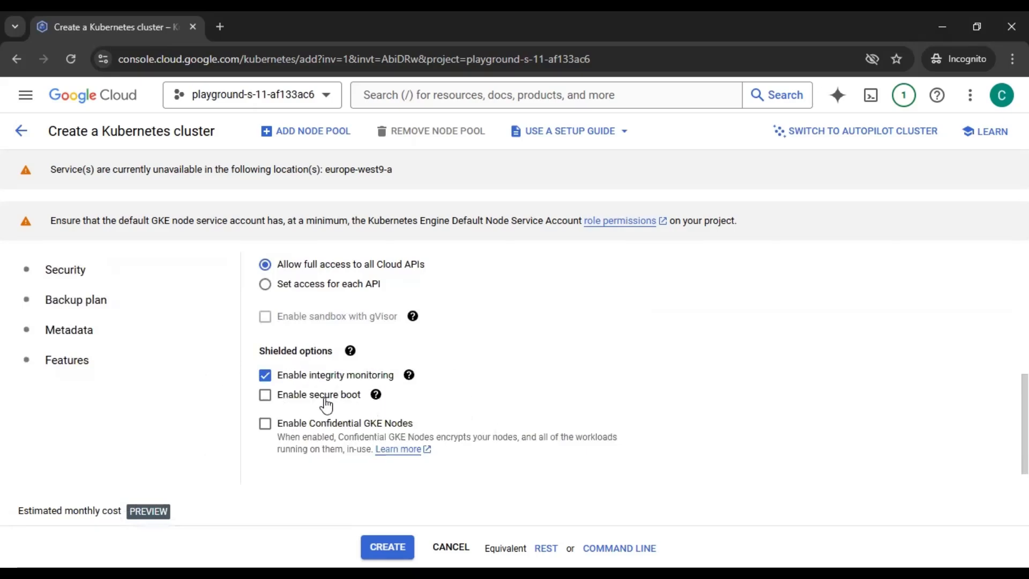
click(352, 400)
mouse_move(377, 397)
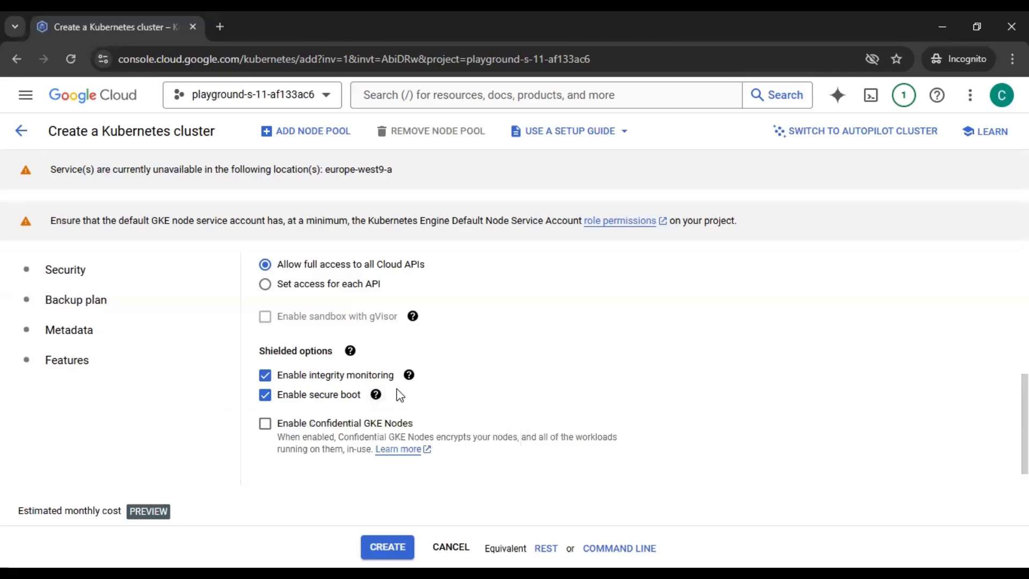
mouse_move(416, 379)
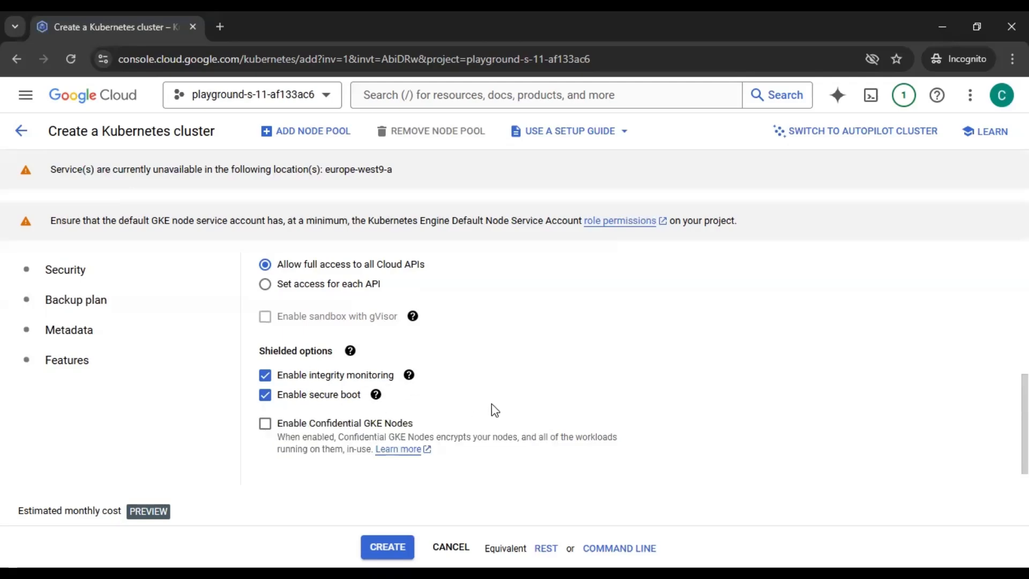
- Try to enable Confidential GKE Nodes for the default pool and review the node pool changes it requires
click(310, 428)
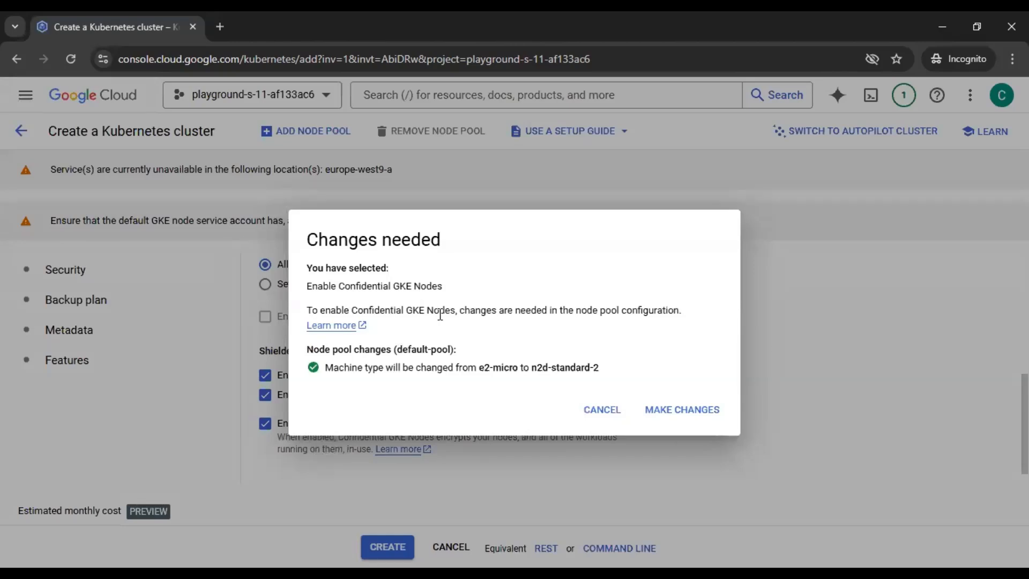
click(689, 417)
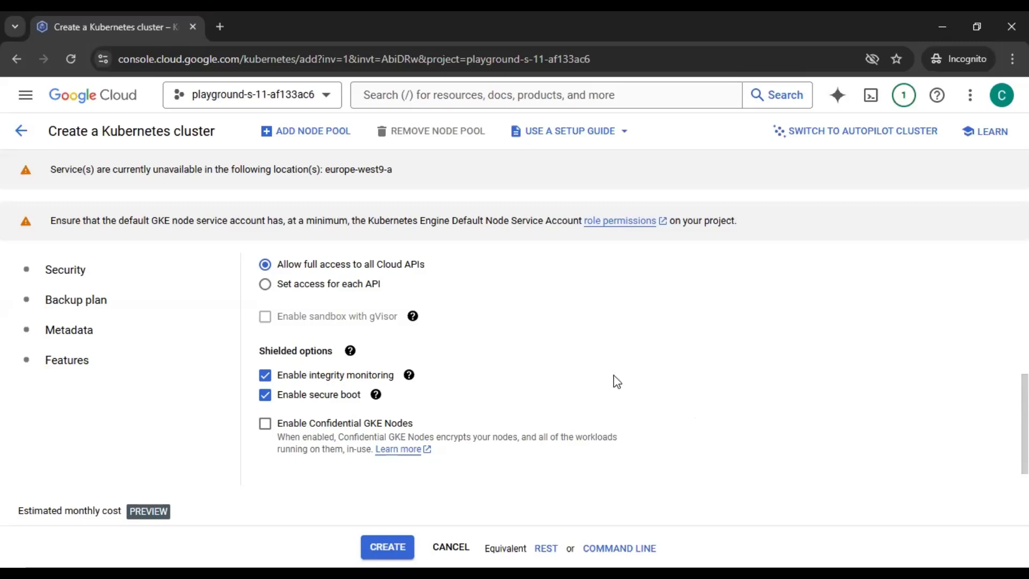
scroll(616, 380, up, 4)
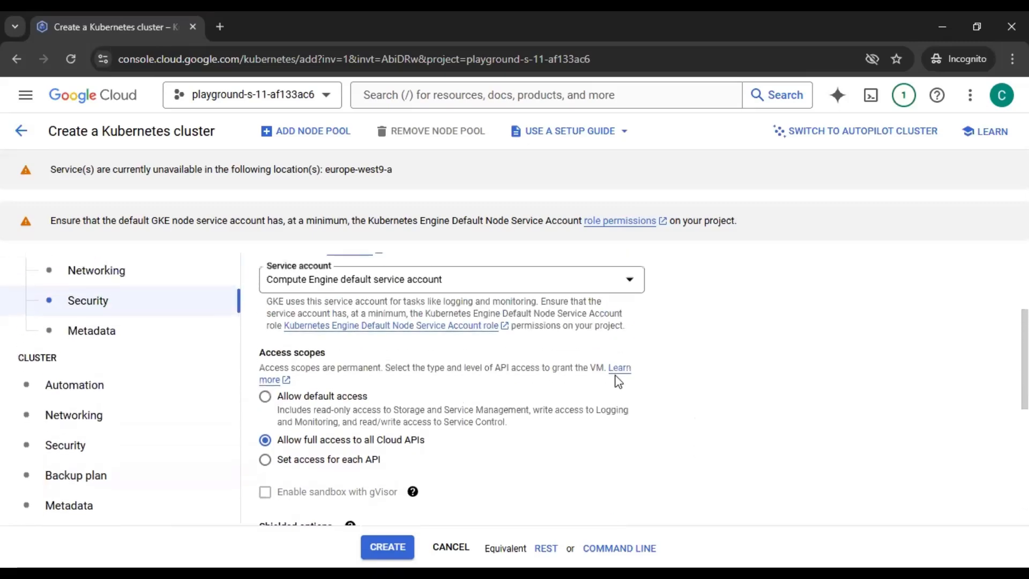
scroll(616, 383, down, 2)
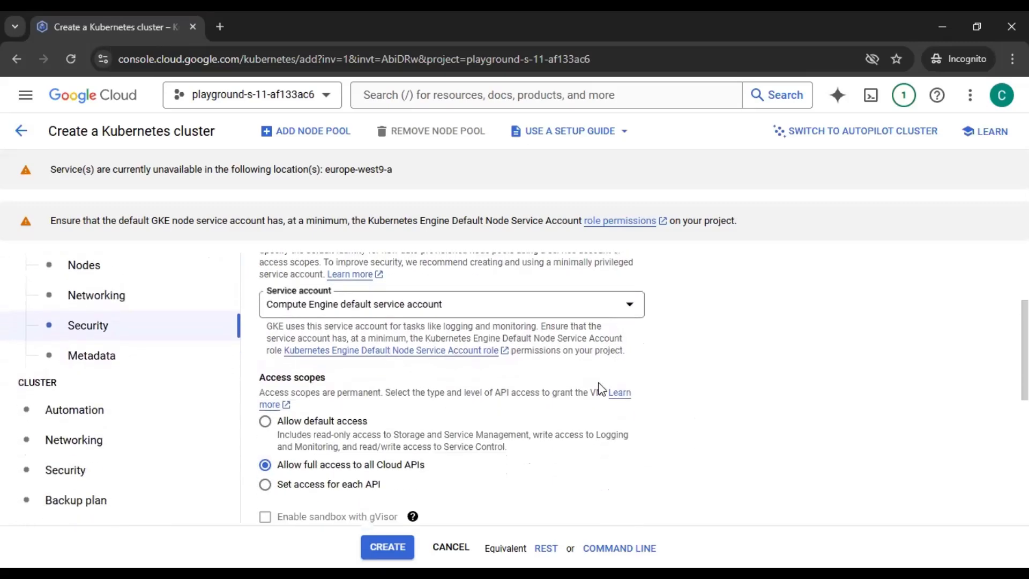
- Open the default pool's node metadata settings and examine the Kubernetes labels, node taints, labels and GCE instance metadata
click(134, 362)
scroll(798, 402, up, 2)
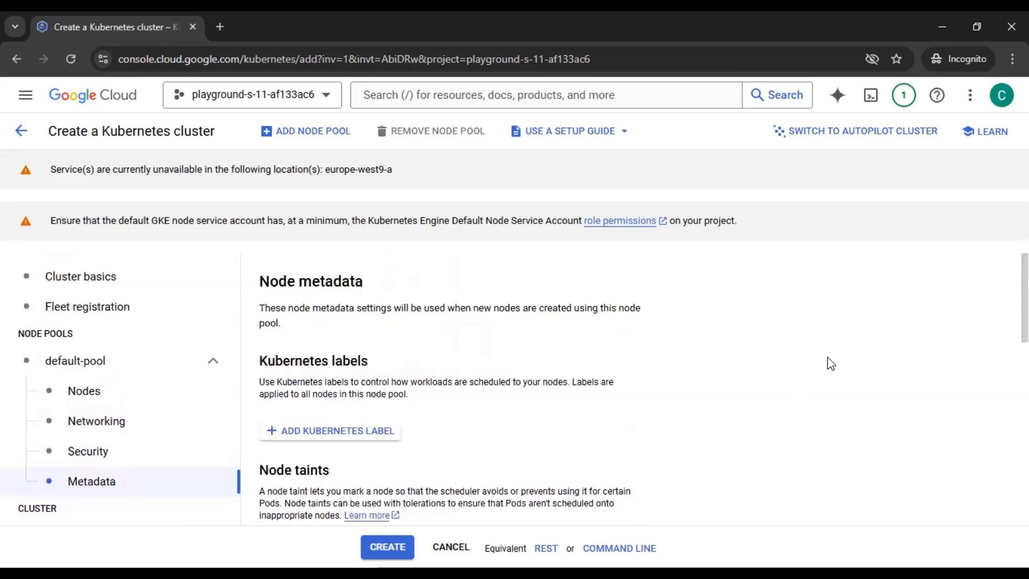
scroll(830, 363, down, 2)
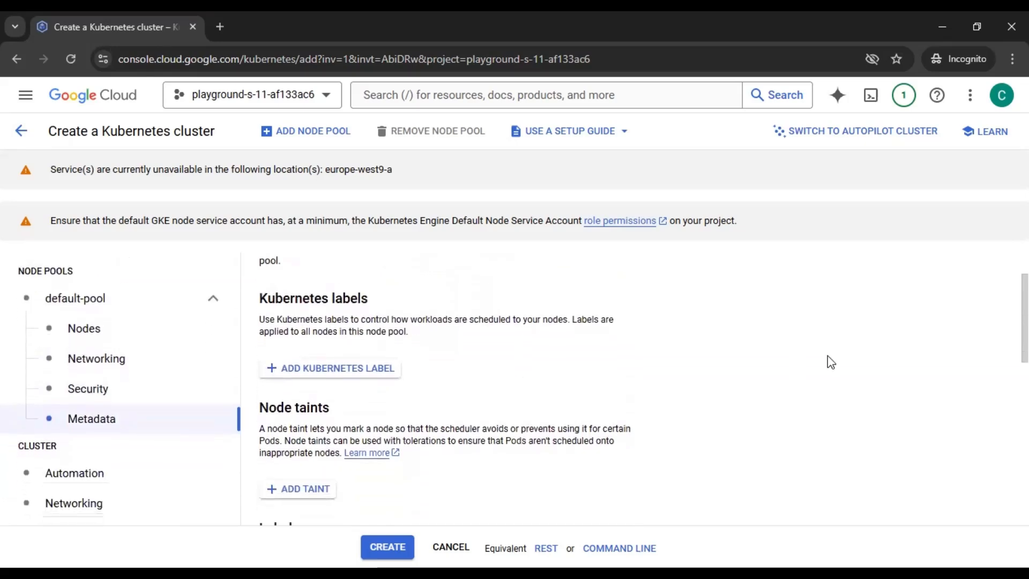
scroll(831, 363, down, 7)
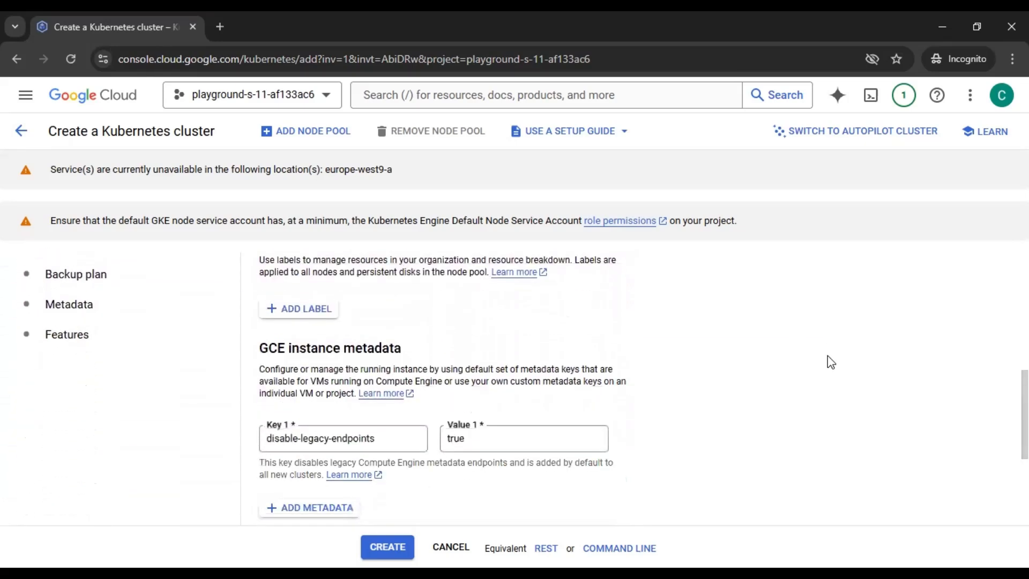
scroll(830, 364, down, 2)
scroll(831, 363, up, 6)
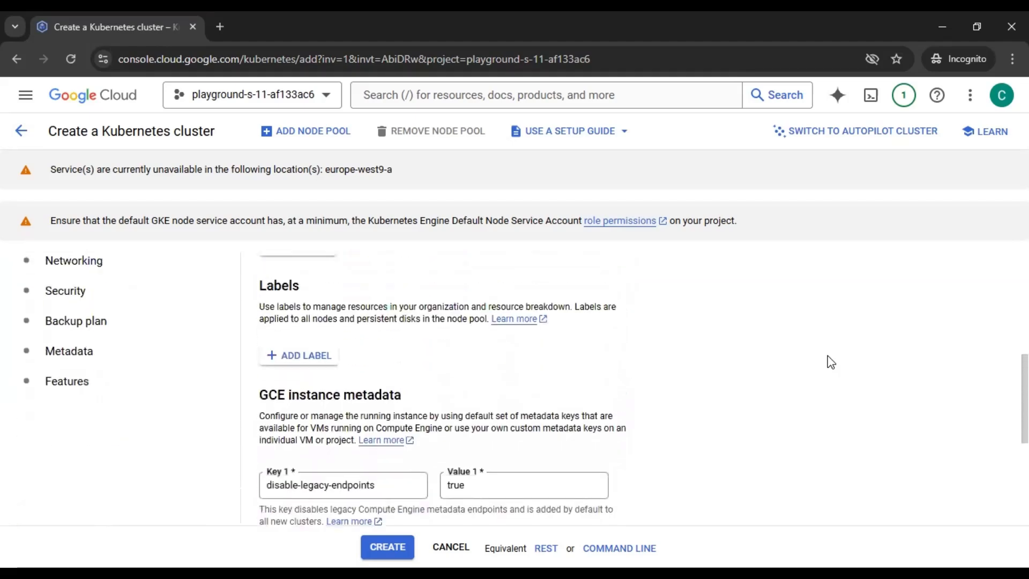
scroll(831, 362, up, 2)
scroll(830, 363, up, 2)
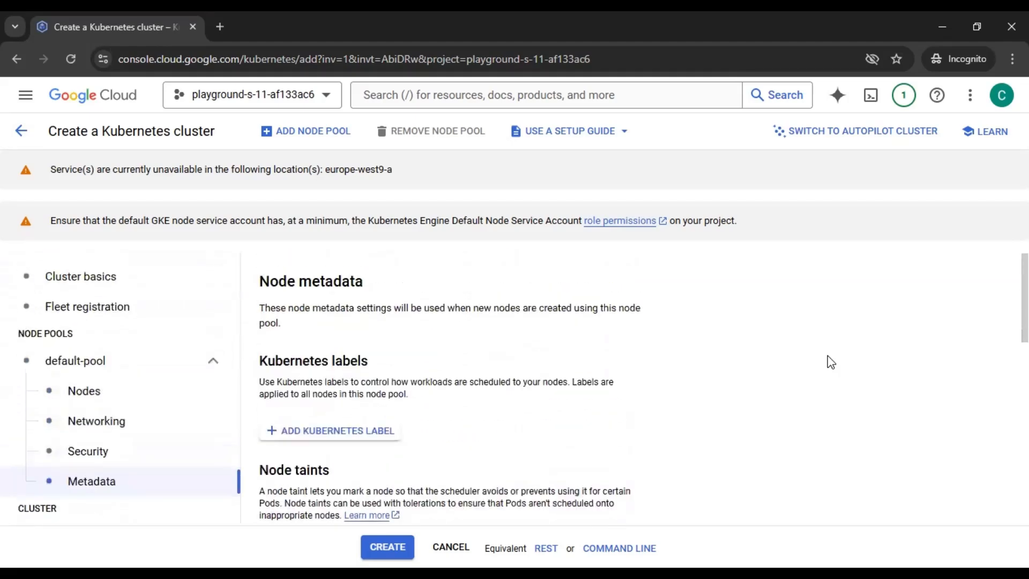
scroll(831, 362, down, 6)
scroll(830, 363, down, 3)
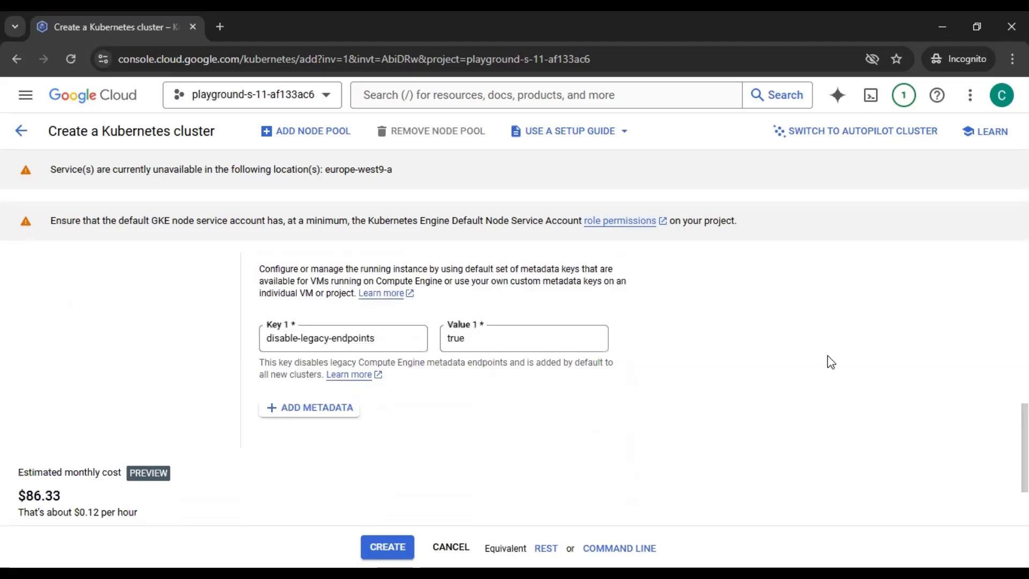
scroll(831, 363, up, 3)
scroll(831, 363, down, 1)
scroll(831, 363, down, 1)
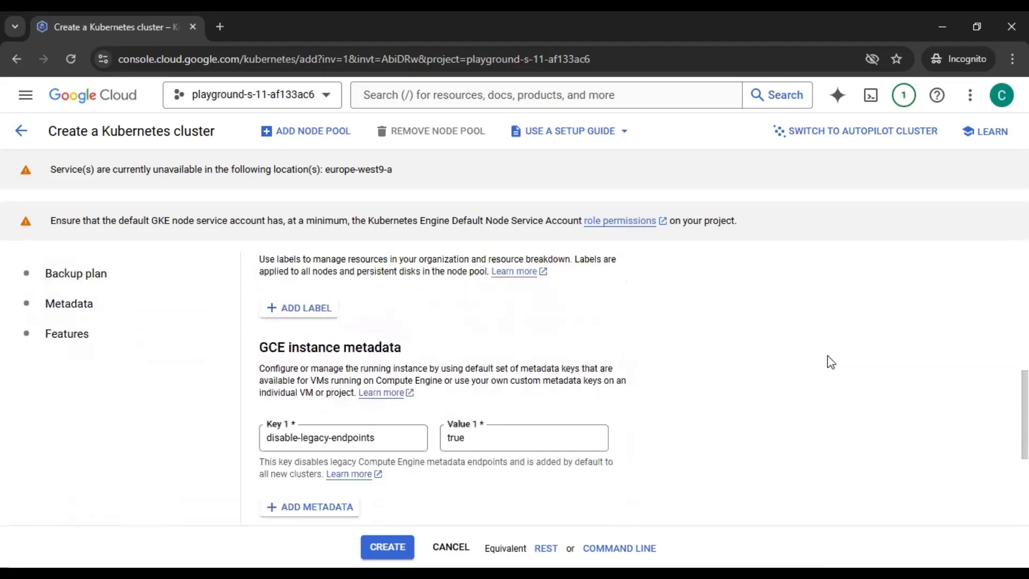
scroll(832, 363, up, 7)
scroll(832, 363, down, 3)
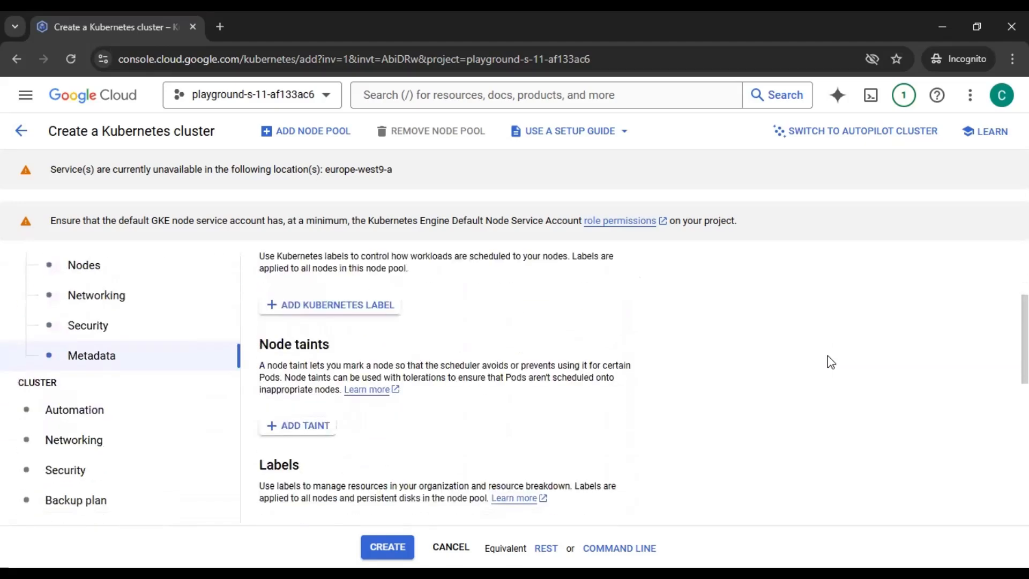
scroll(831, 363, down, 1)
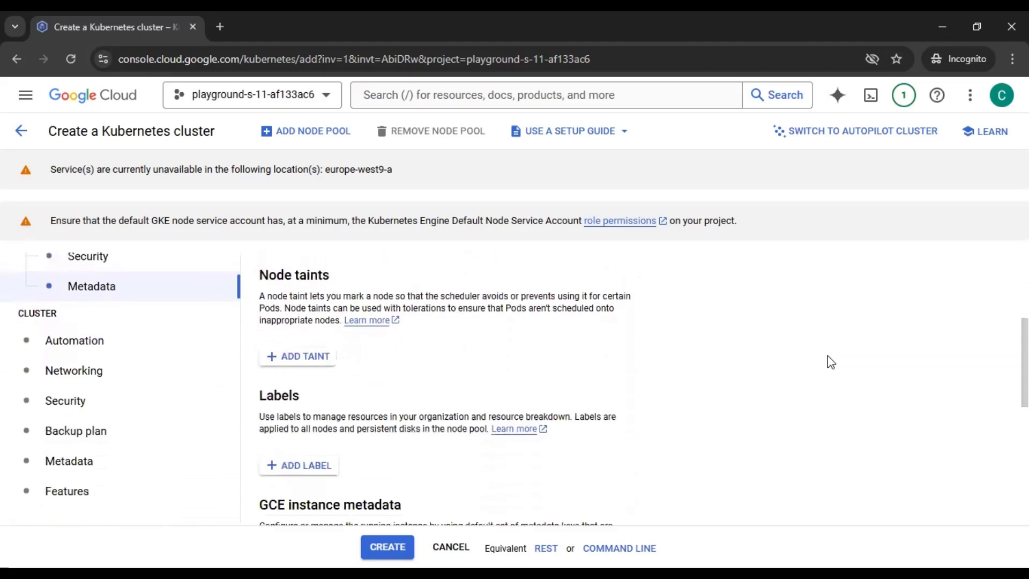
- Open the cluster-level Automation settings and review the maintenance, notification and autoscaling options
click(202, 341)
scroll(692, 389, up, 3)
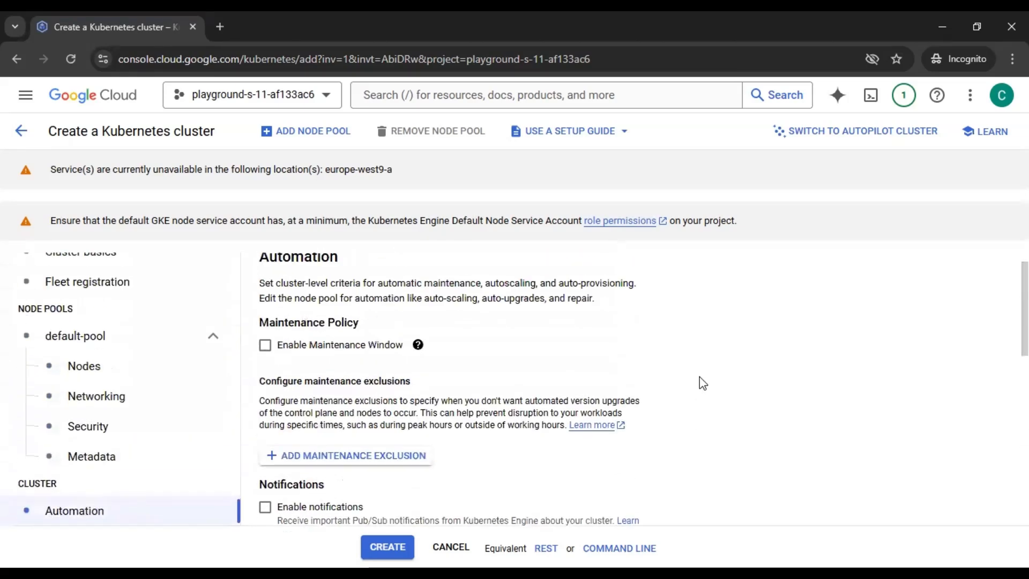
scroll(702, 383, up, 1)
scroll(704, 383, down, 1)
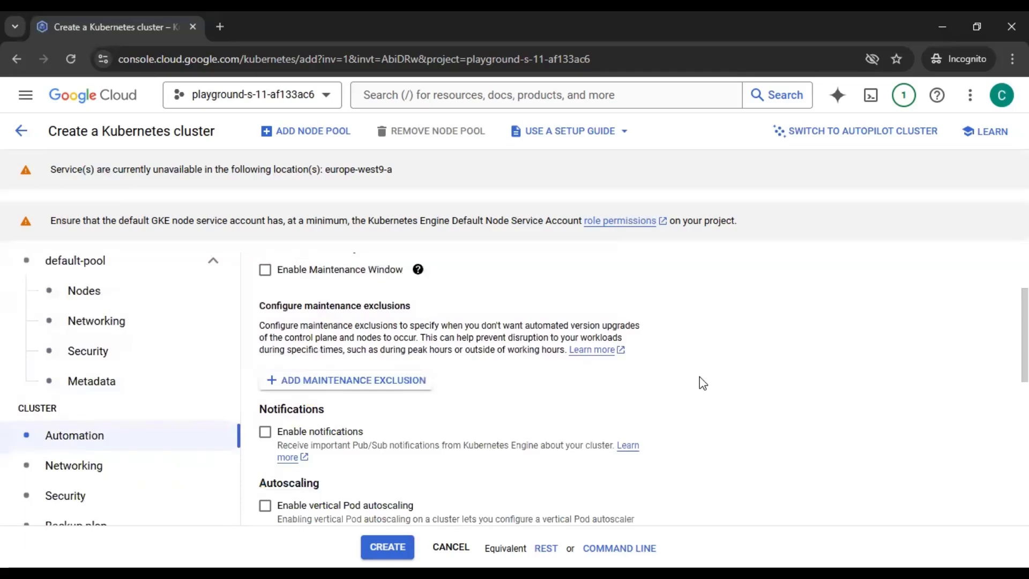
scroll(703, 383, down, 1)
scroll(703, 383, up, 2)
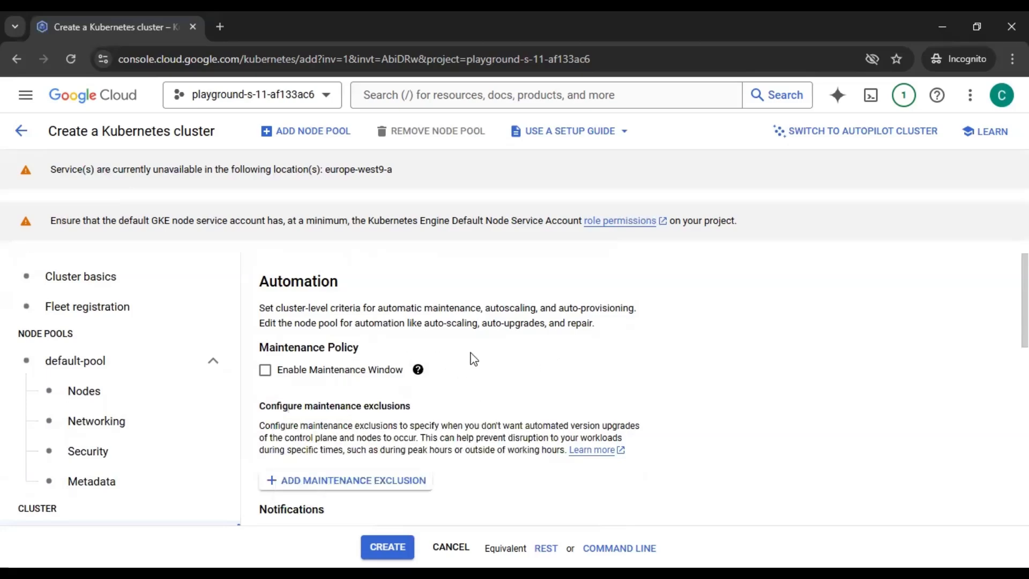
- Enable the maintenance window to examine its weekly schedule options, and disable it again
click(367, 376)
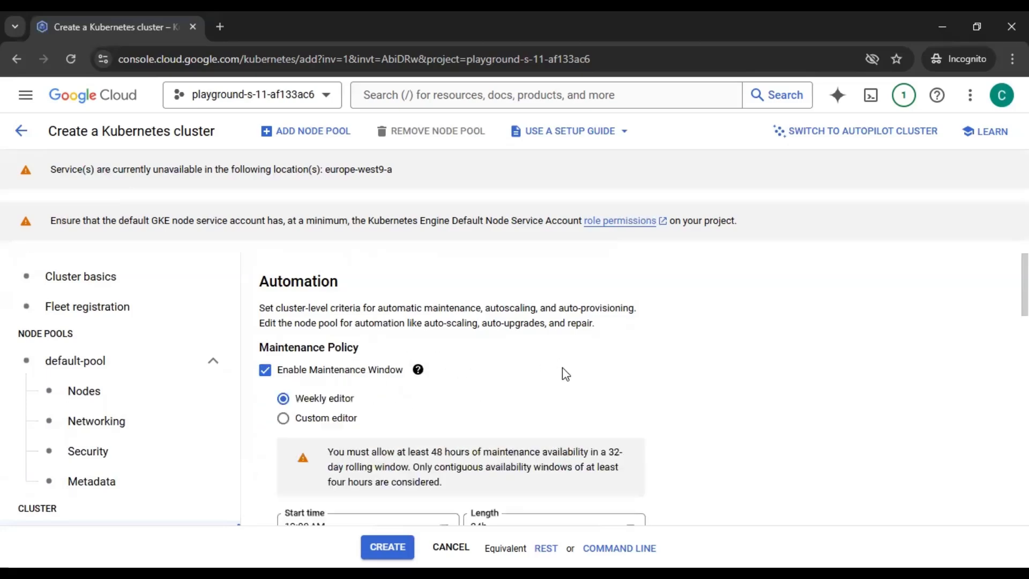
scroll(562, 367, down, 1)
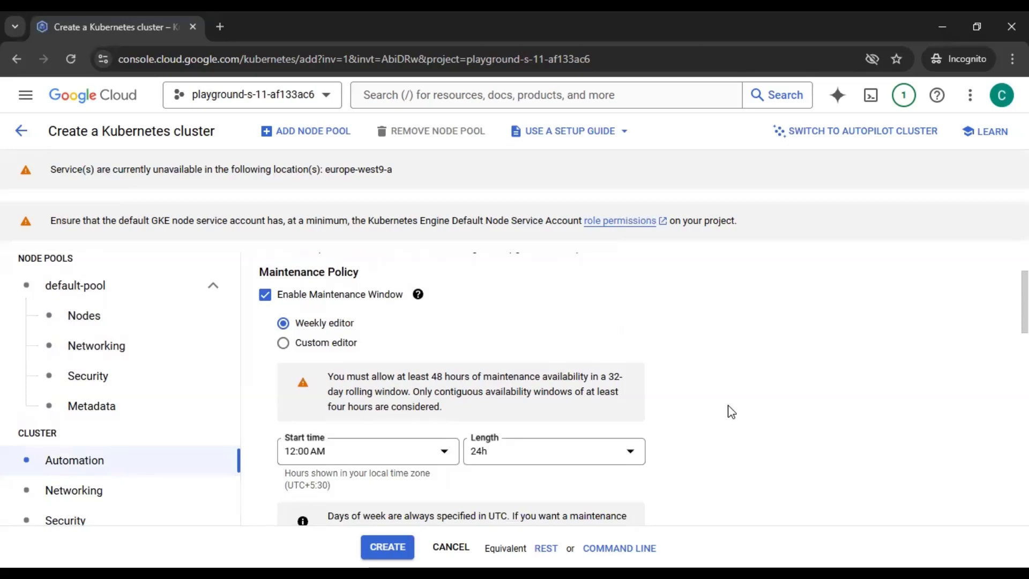
scroll(732, 411, down, 1)
scroll(739, 409, down, 1)
scroll(738, 409, up, 3)
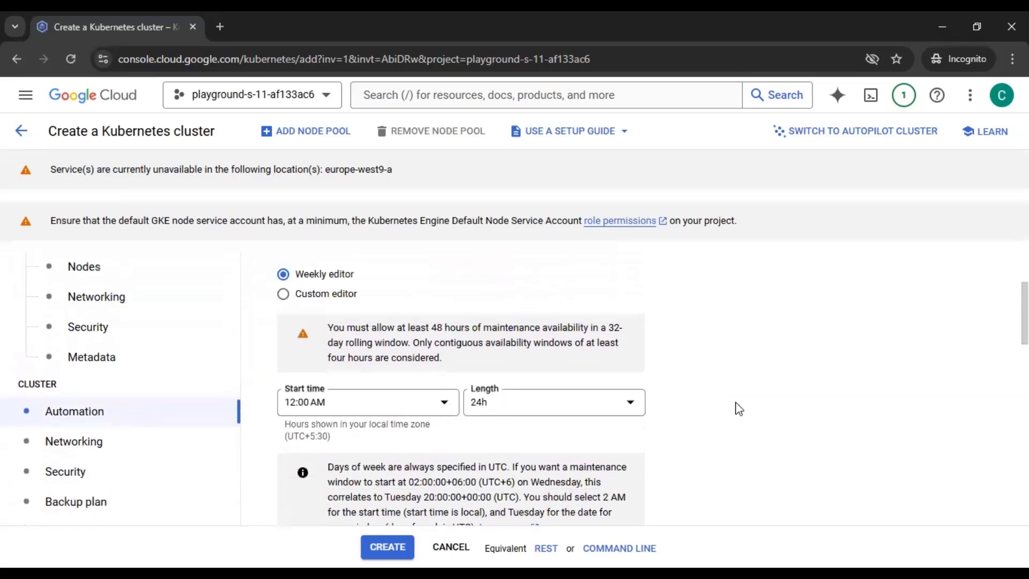
click(356, 319)
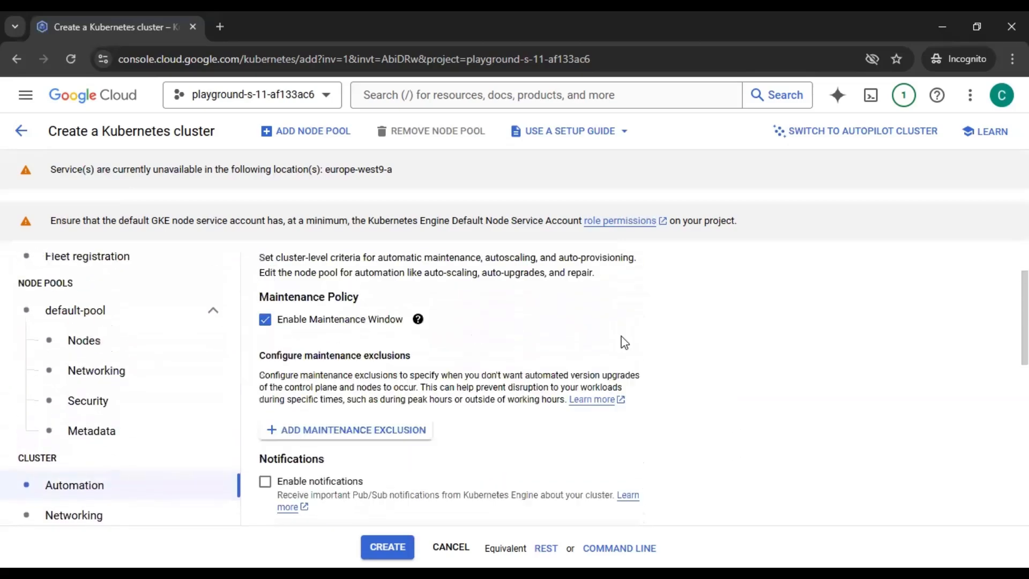
- Enable vertical Pod autoscaling and node auto-provisioning in the cluster's autoscaling settings
scroll(790, 352, down, 3)
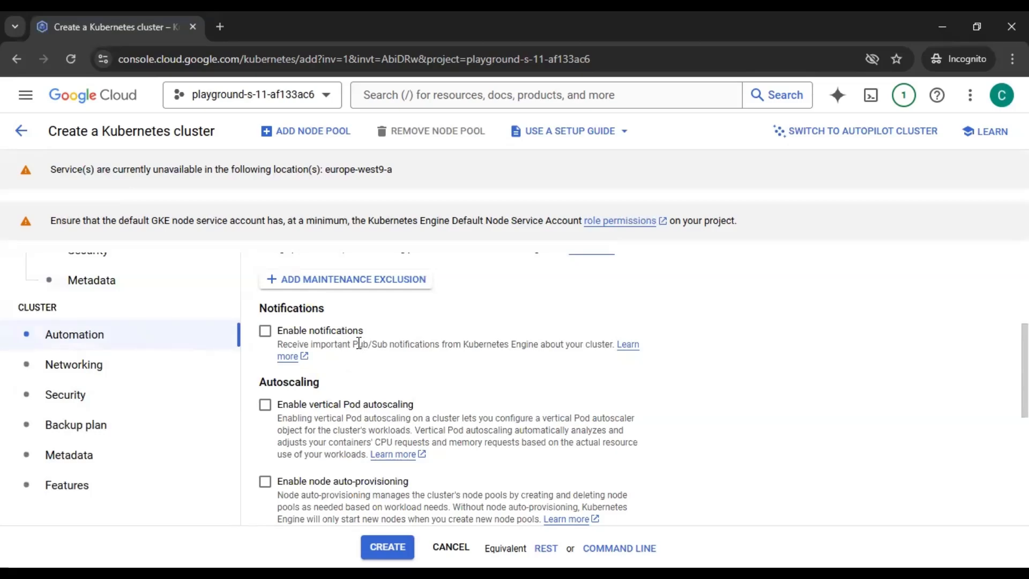
drag(352, 344, 434, 345)
click(561, 358)
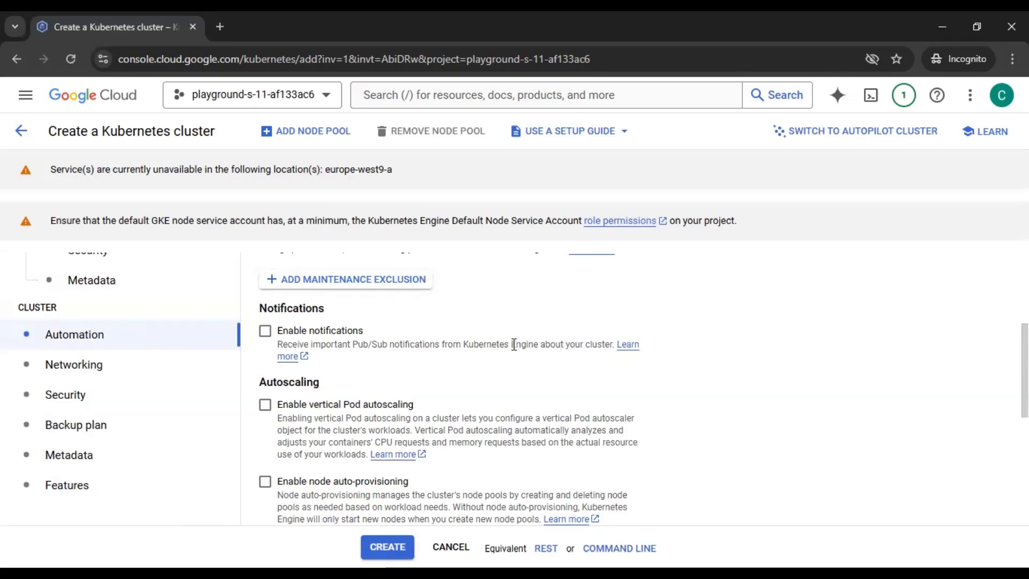
scroll(756, 348, down, 1)
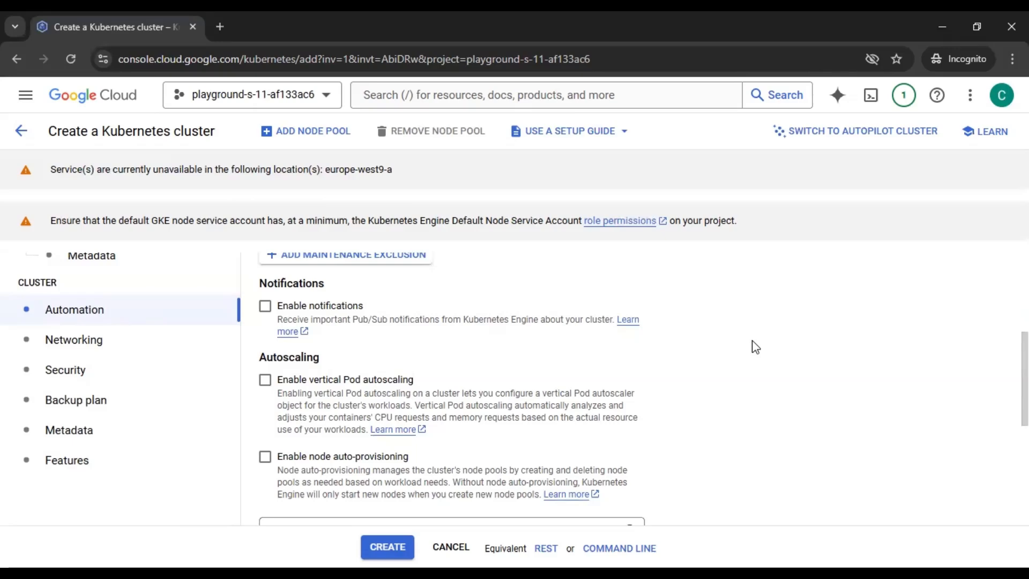
scroll(756, 348, down, 2)
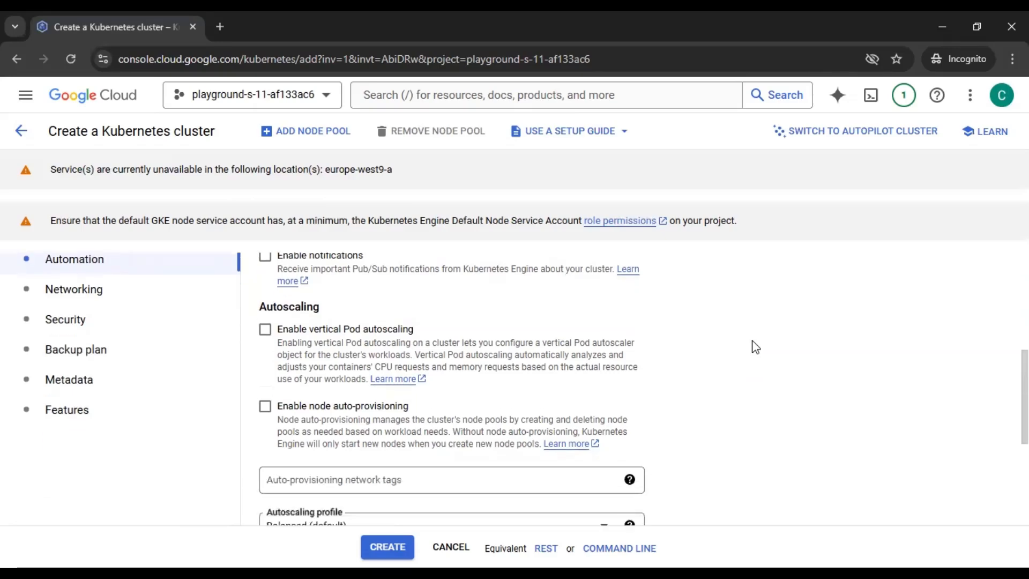
click(367, 338)
scroll(744, 346, down, 2)
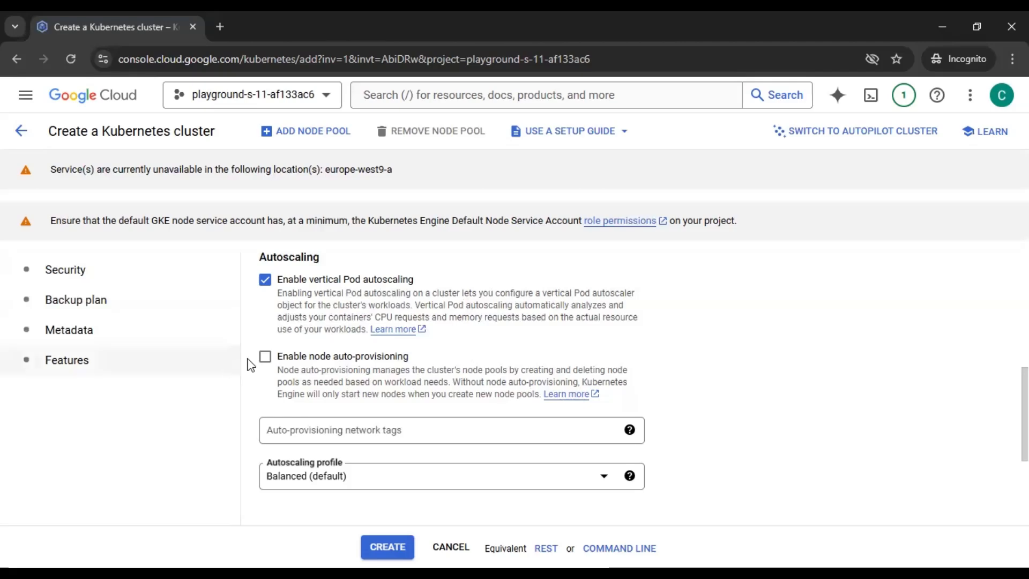
click(264, 357)
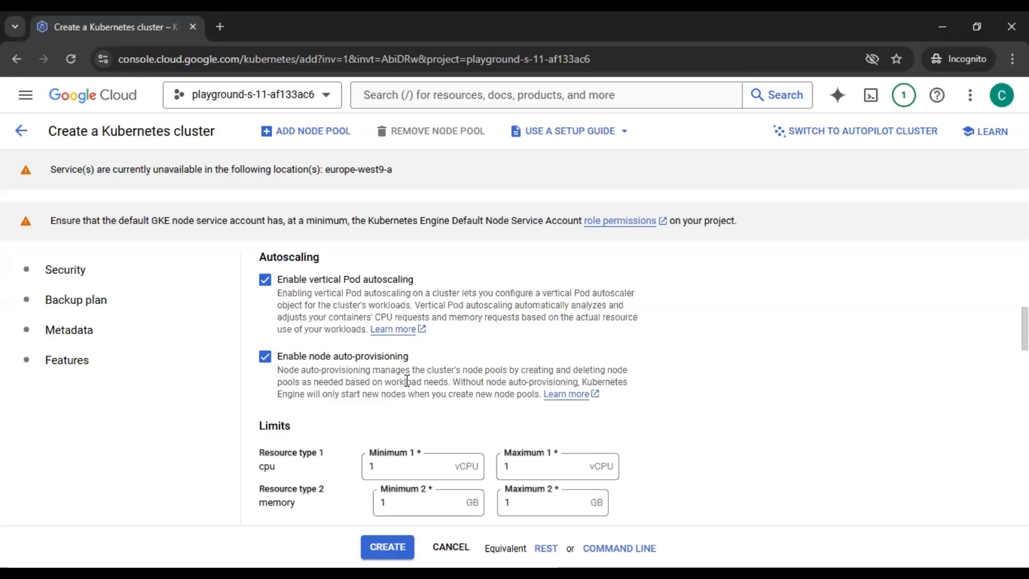
- Examine the auto-provisioning resource limits, service account and access scopes in the Automation settings
scroll(694, 399, down, 2)
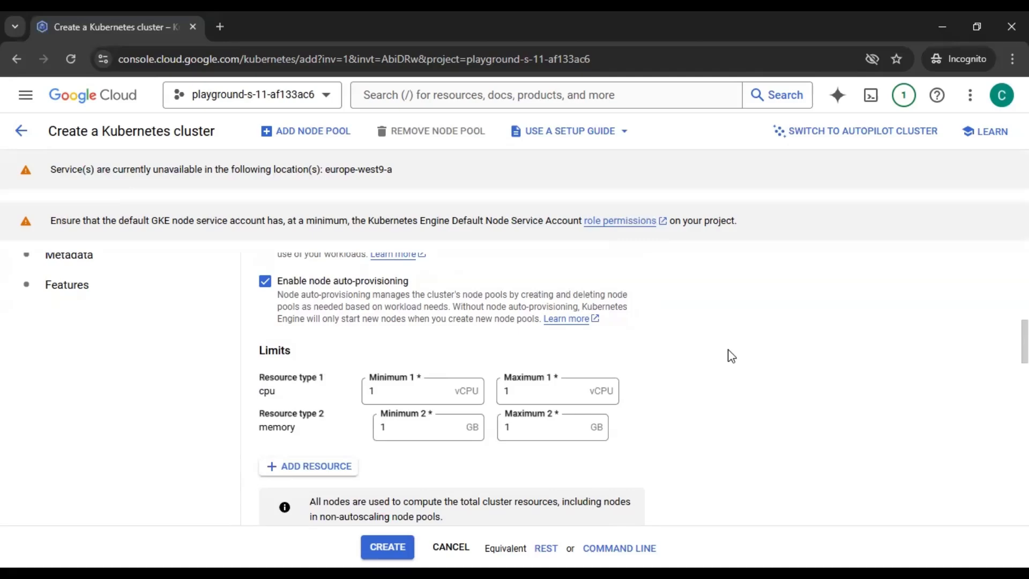
scroll(732, 356, down, 3)
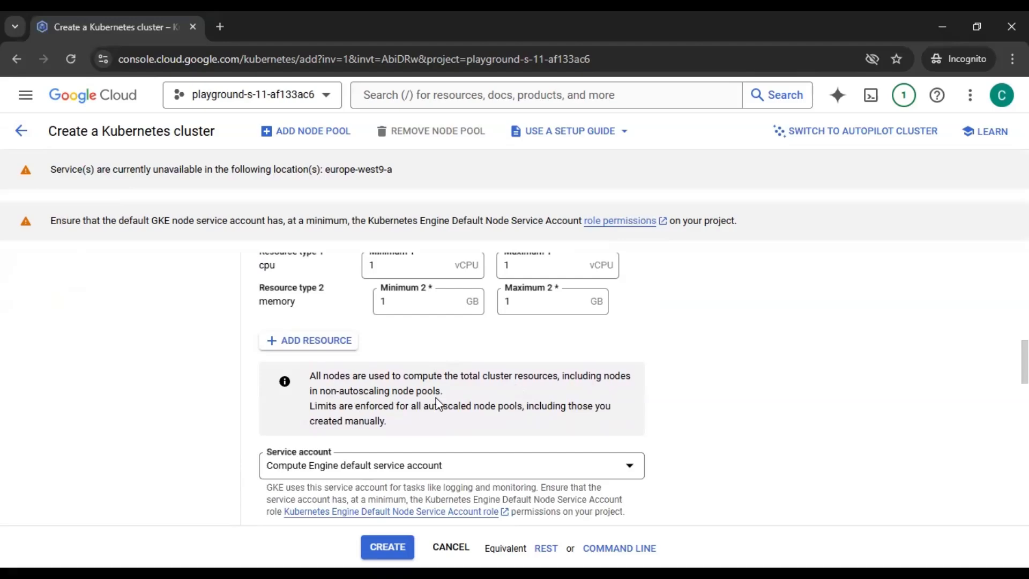
scroll(663, 402, down, 1)
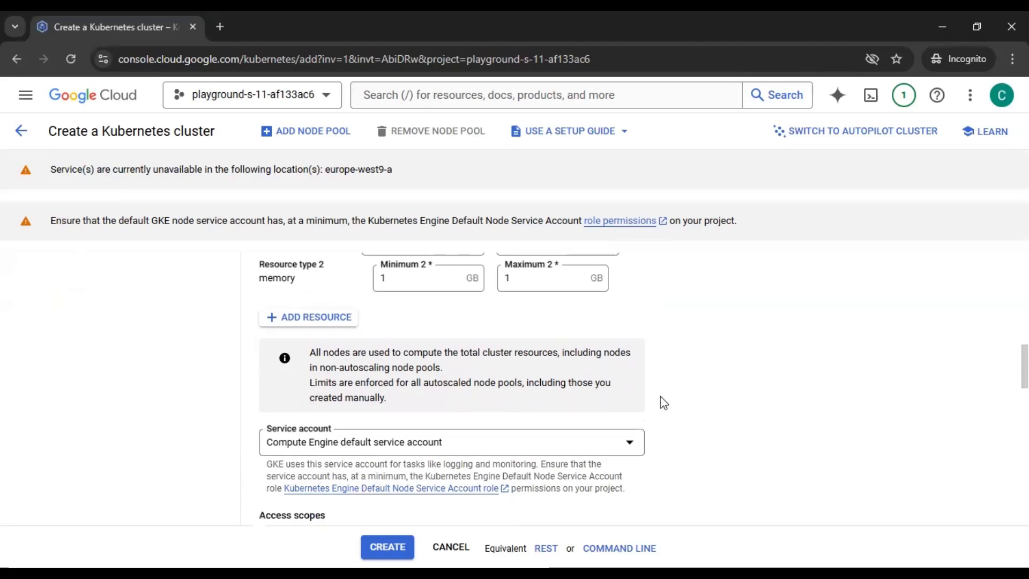
scroll(662, 402, down, 1)
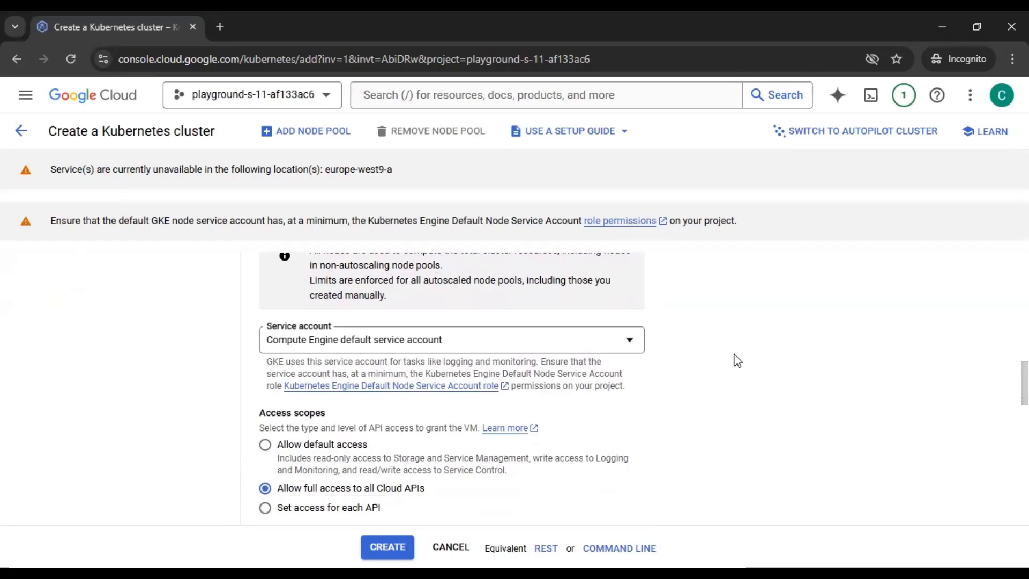
scroll(734, 361, up, 1)
scroll(738, 360, down, 1)
scroll(738, 360, down, 3)
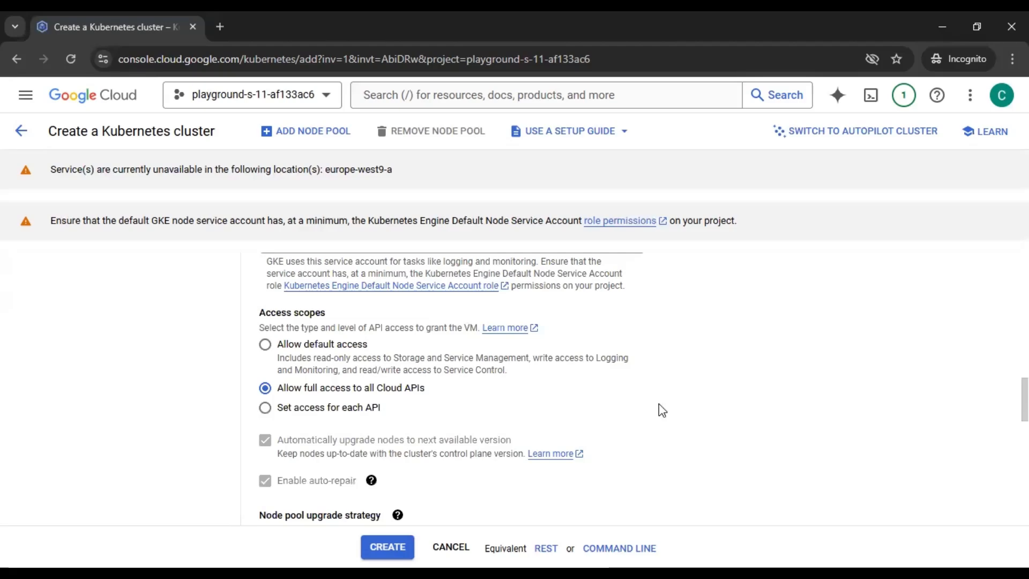
scroll(515, 412, up, 1)
scroll(520, 408, up, 4)
scroll(516, 405, up, 10)
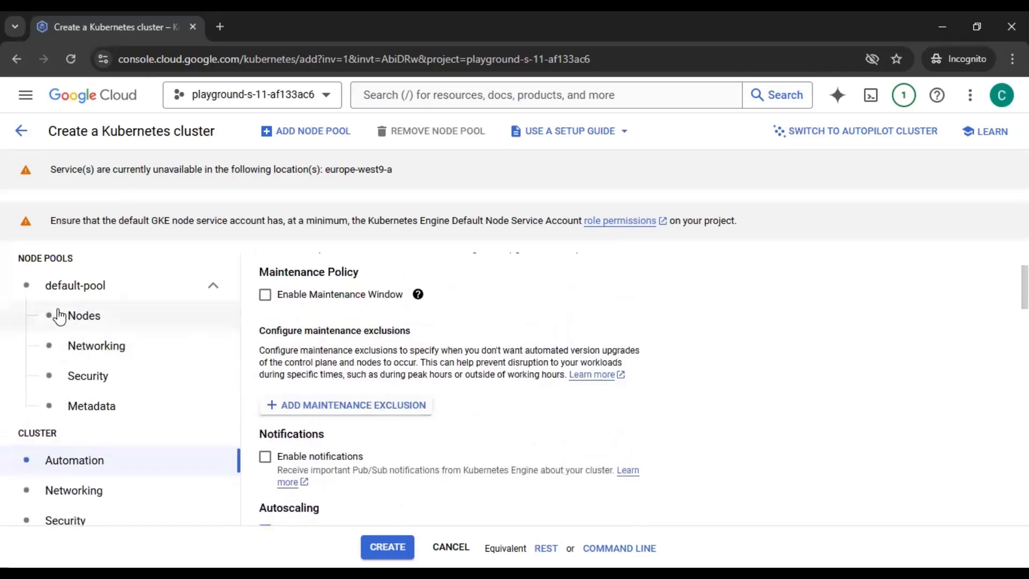
- Review the auto-upgrade and auto-repair options, node pool upgrade strategy, node pool locations and autoscaling profile
scroll(813, 415, down, 9)
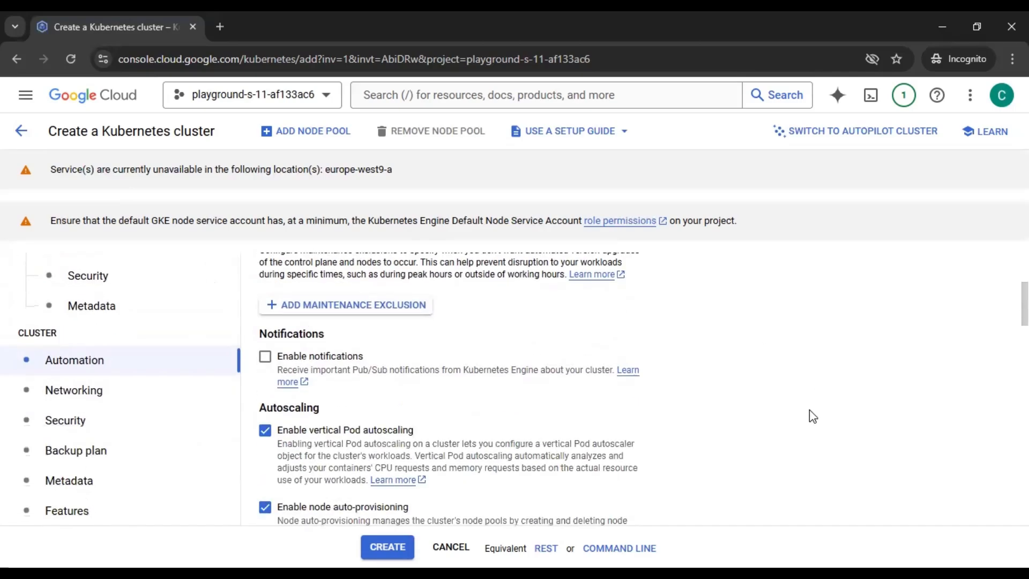
scroll(812, 416, down, 4)
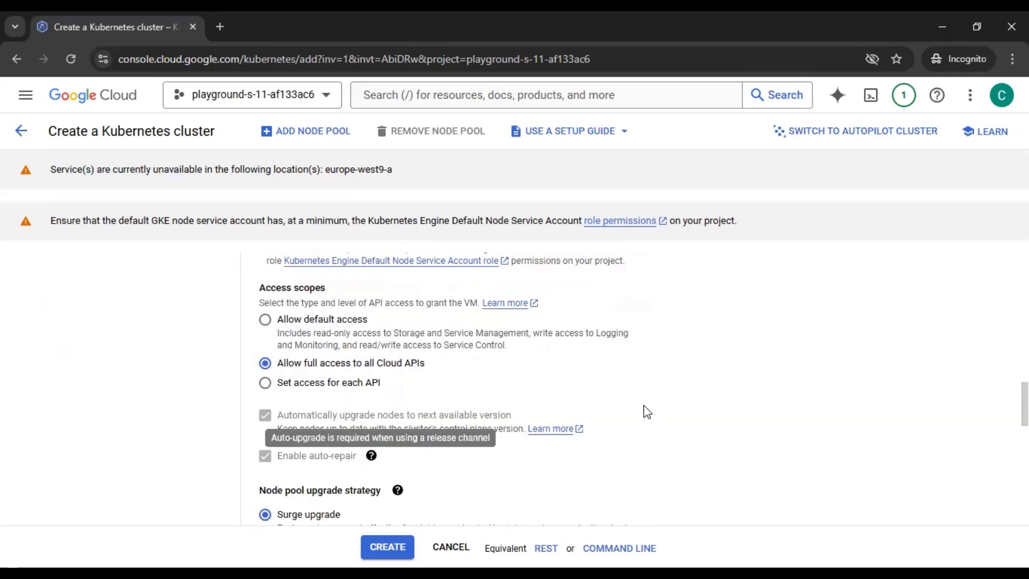
scroll(705, 405, down, 1)
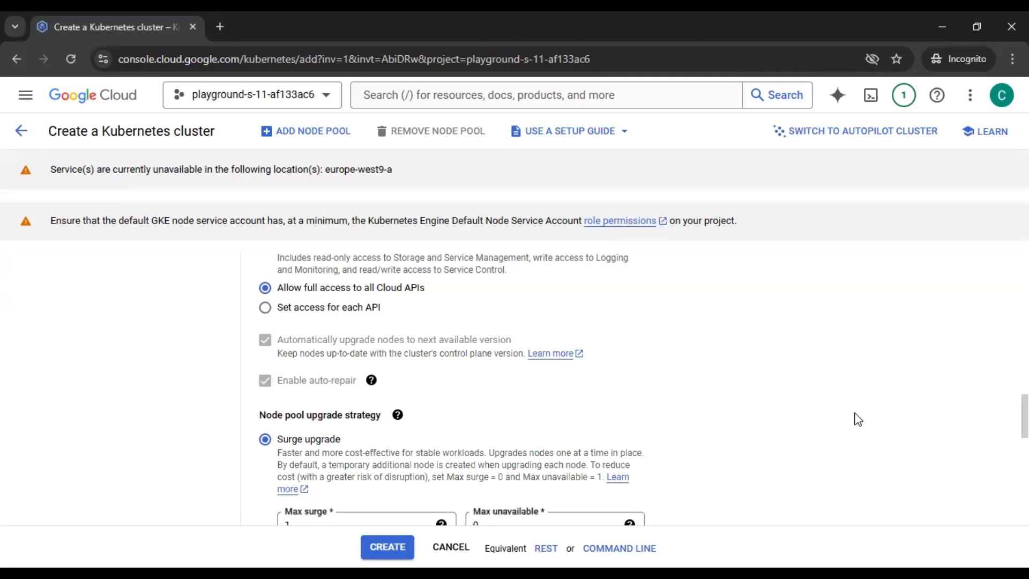
scroll(858, 420, down, 2)
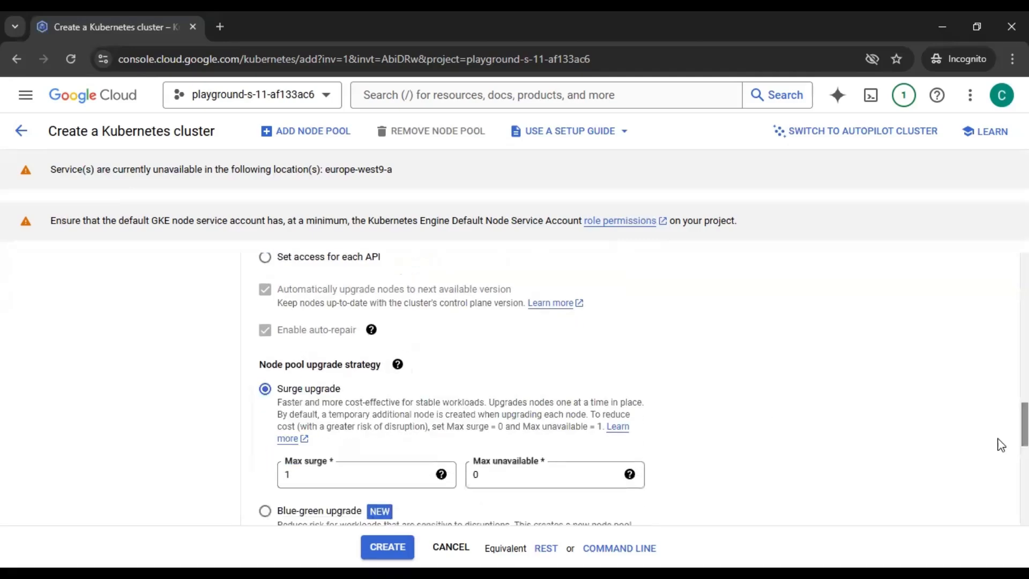
scroll(983, 445, down, 2)
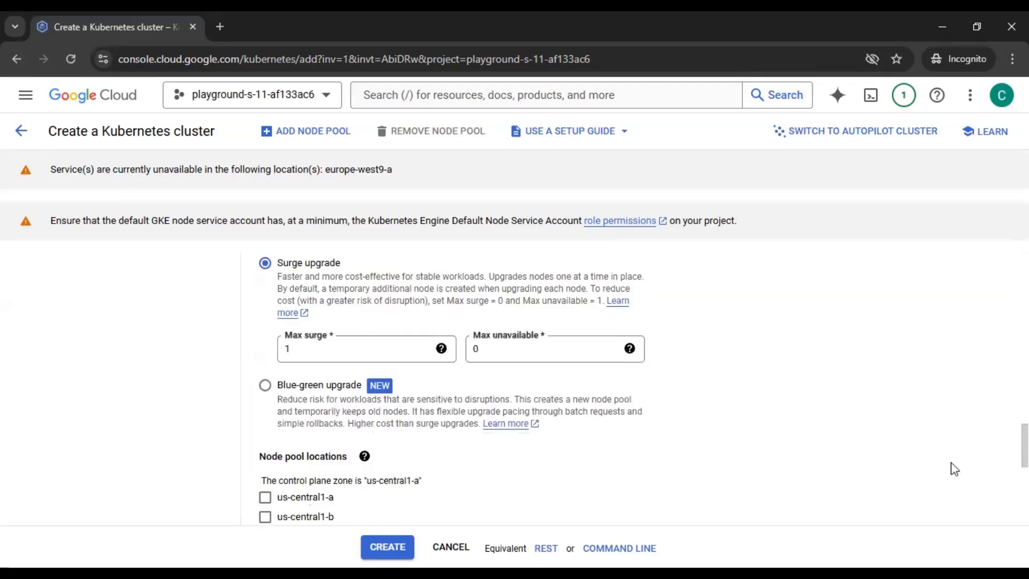
scroll(955, 469, down, 3)
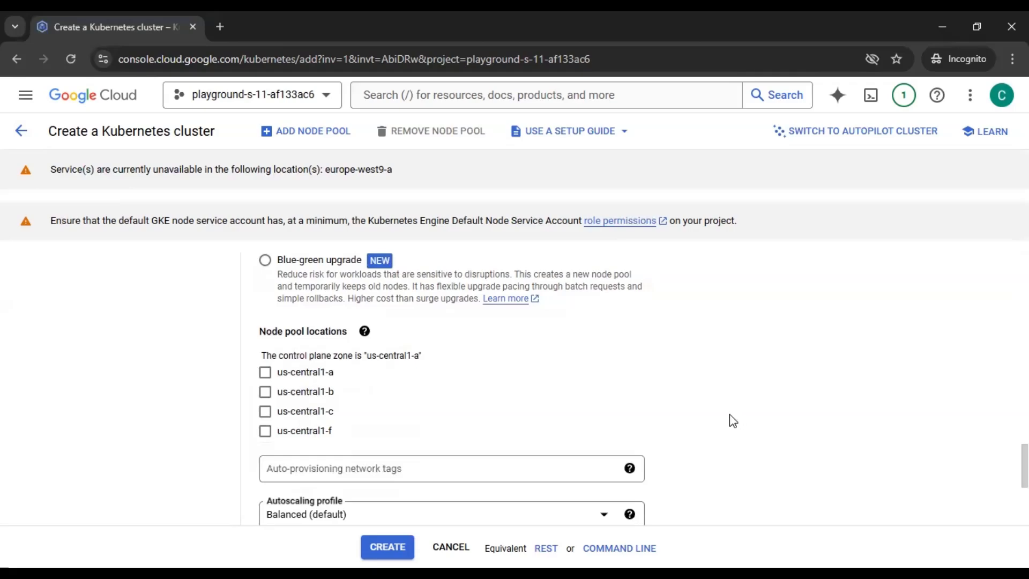
scroll(730, 420, down, 2)
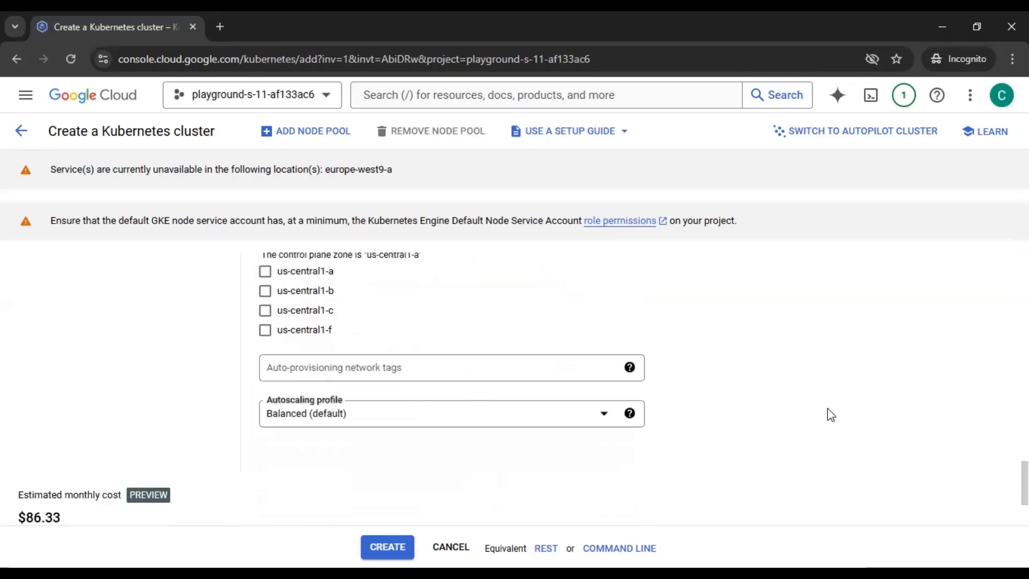
scroll(524, 397, up, 6)
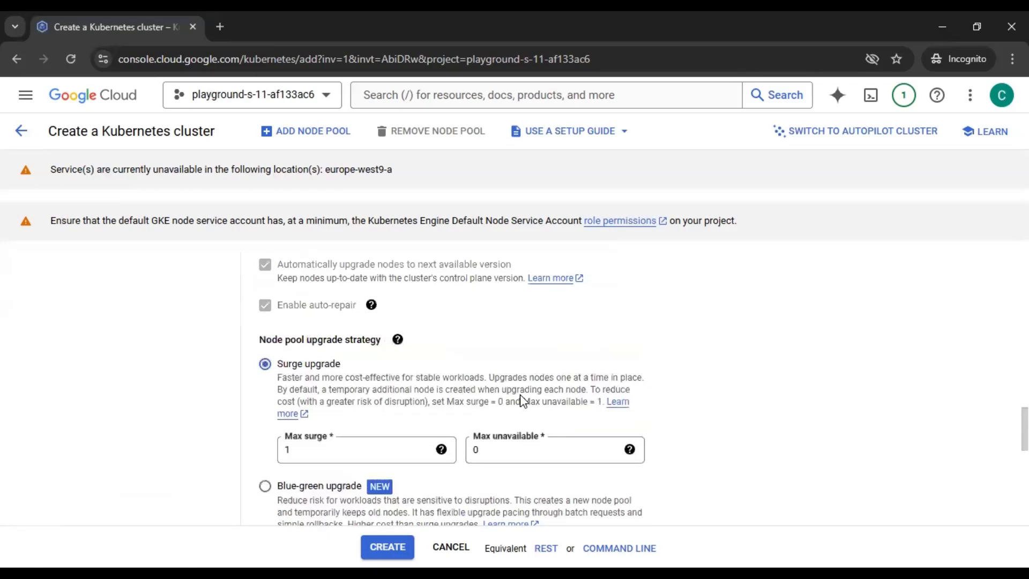
scroll(522, 401, up, 10)
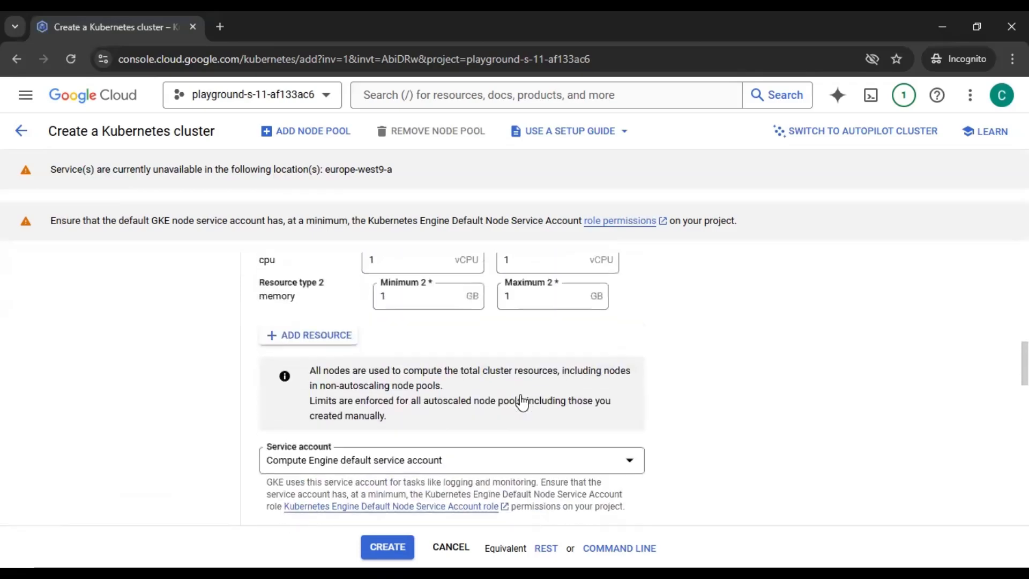
scroll(522, 401, up, 4)
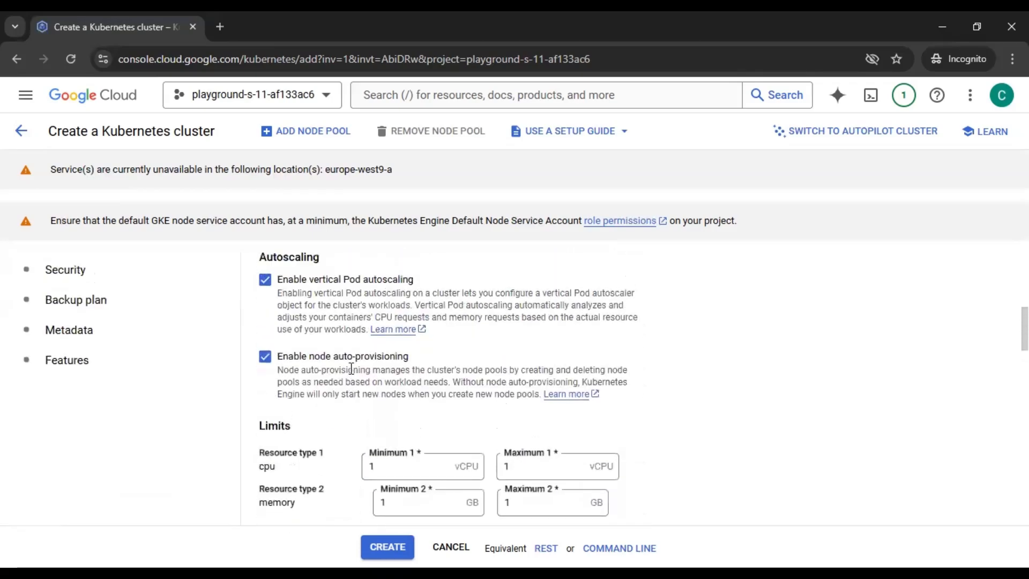
scroll(874, 438, up, 3)
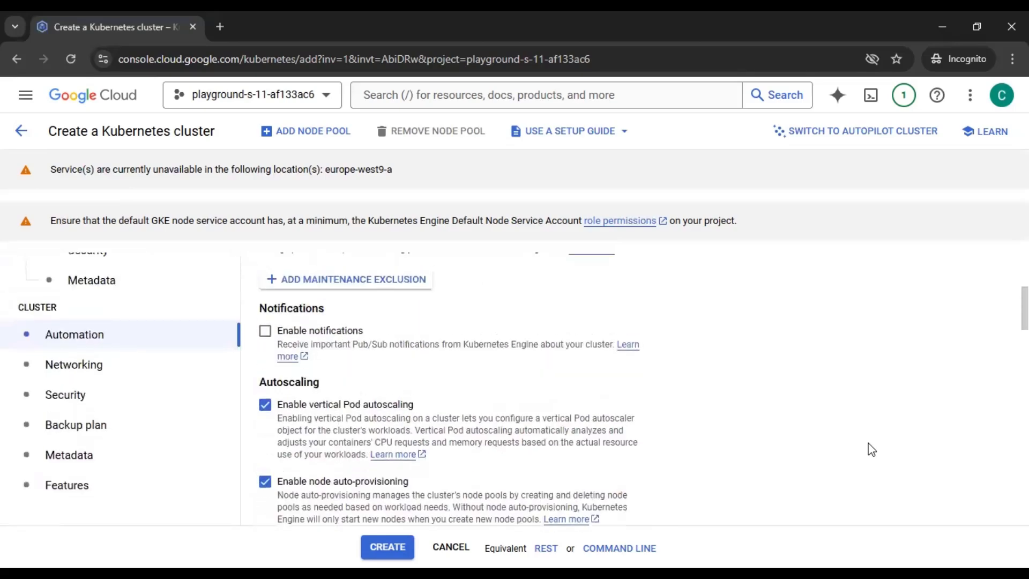
- Enable control plane access using DNS in the cluster-level Networking settings
click(115, 366)
scroll(802, 412, up, 3)
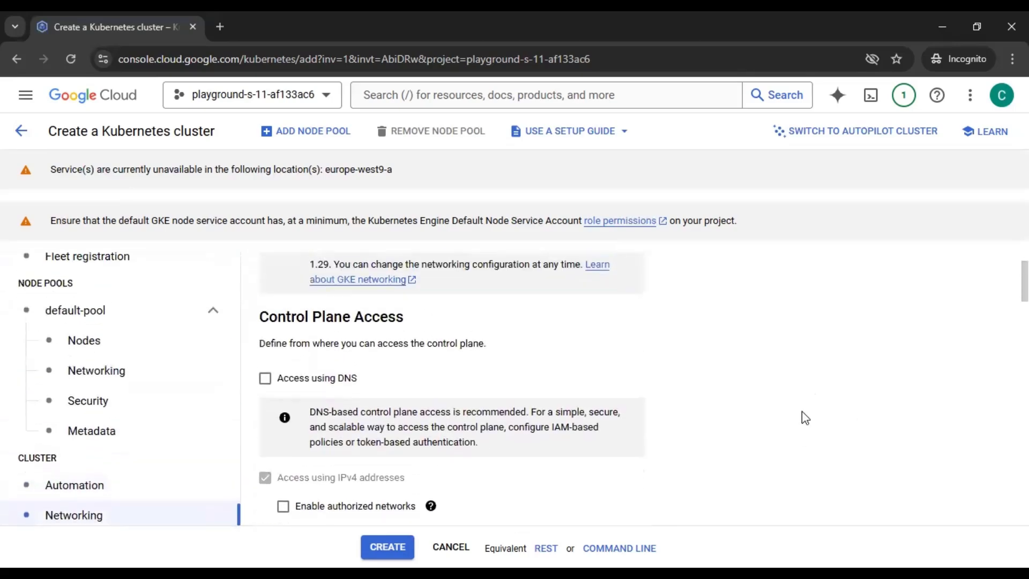
scroll(803, 412, up, 2)
scroll(802, 412, down, 3)
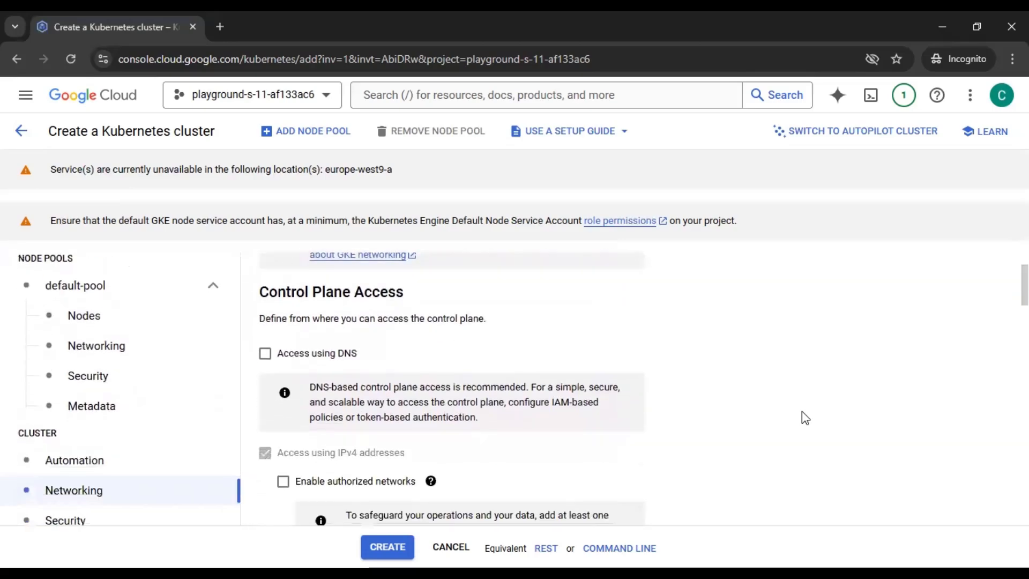
scroll(803, 412, down, 2)
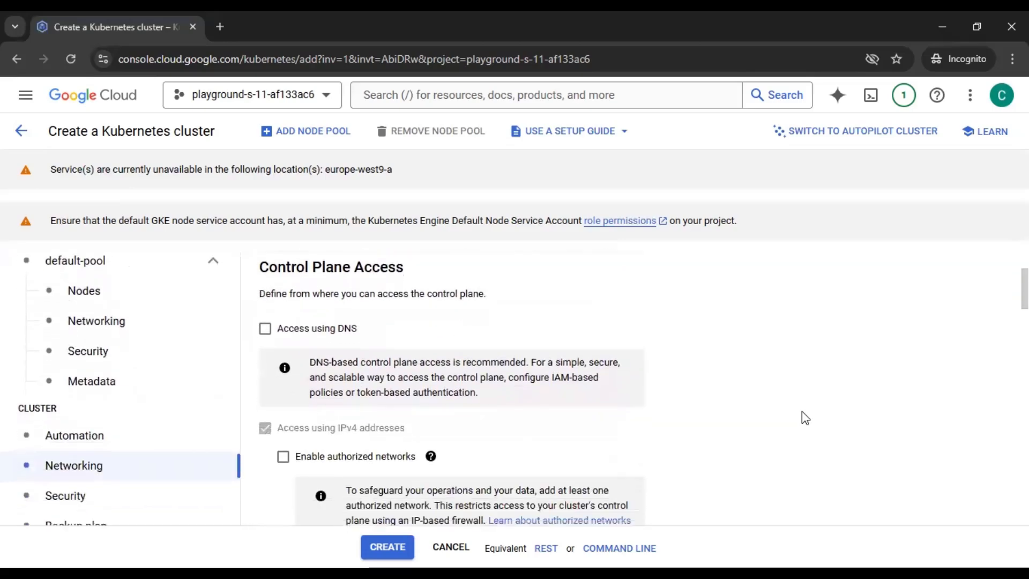
scroll(367, 370, up, 1)
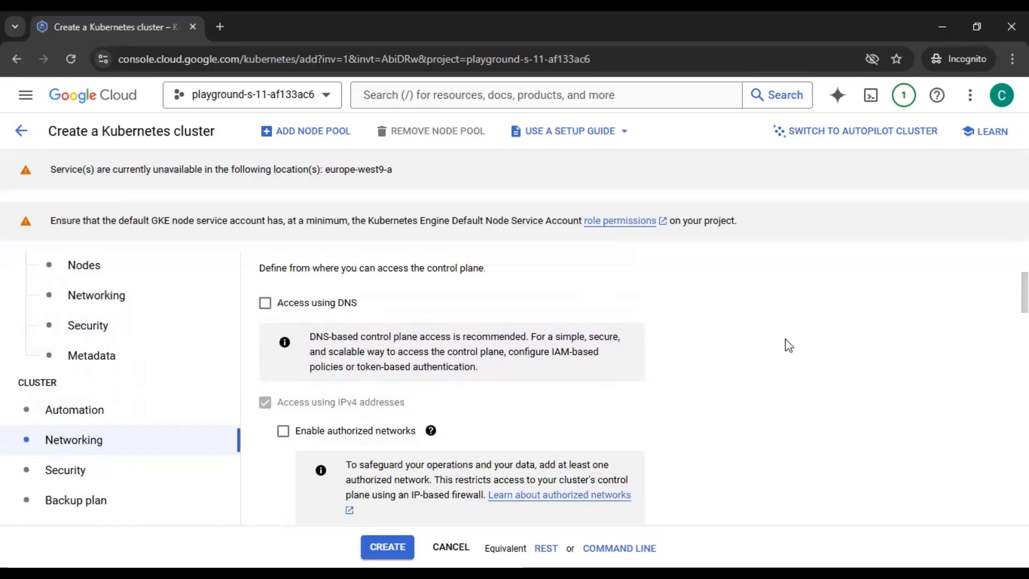
click(324, 311)
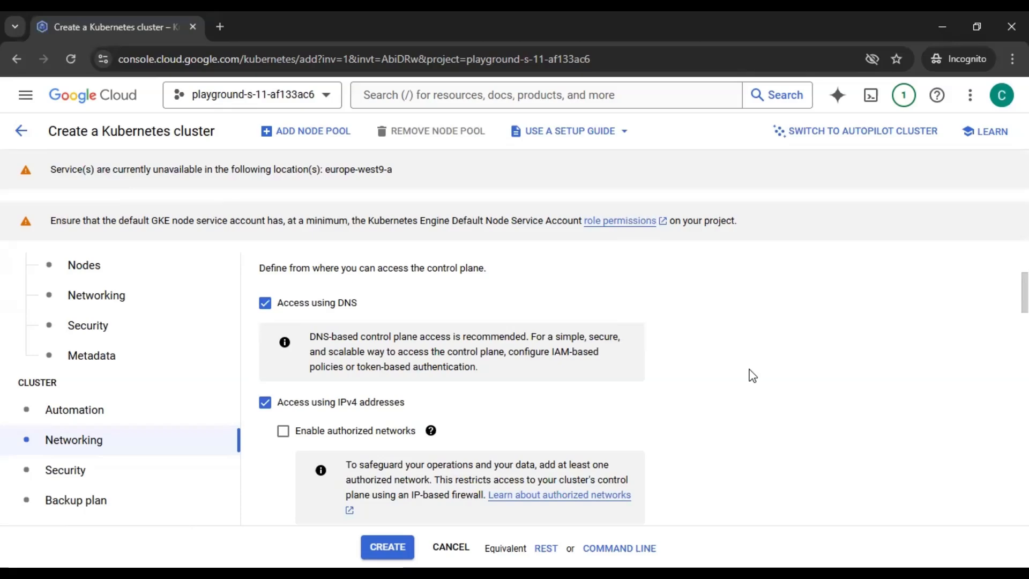
- Review the DNS and IPv4 address options under Control Plane Access, including the authorized networks setting
scroll(751, 375, down, 3)
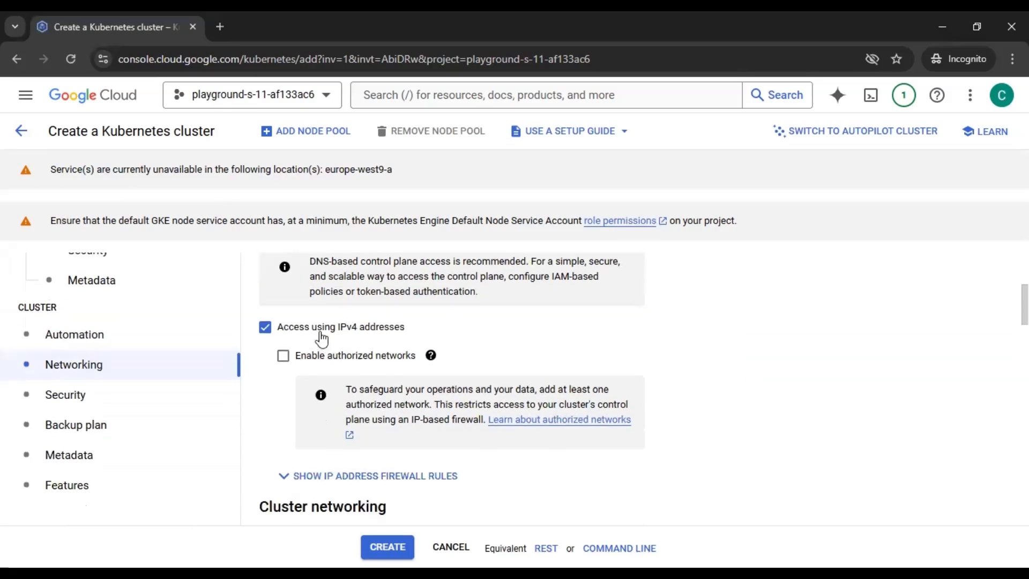
scroll(320, 343, up, 3)
scroll(351, 321, down, 2)
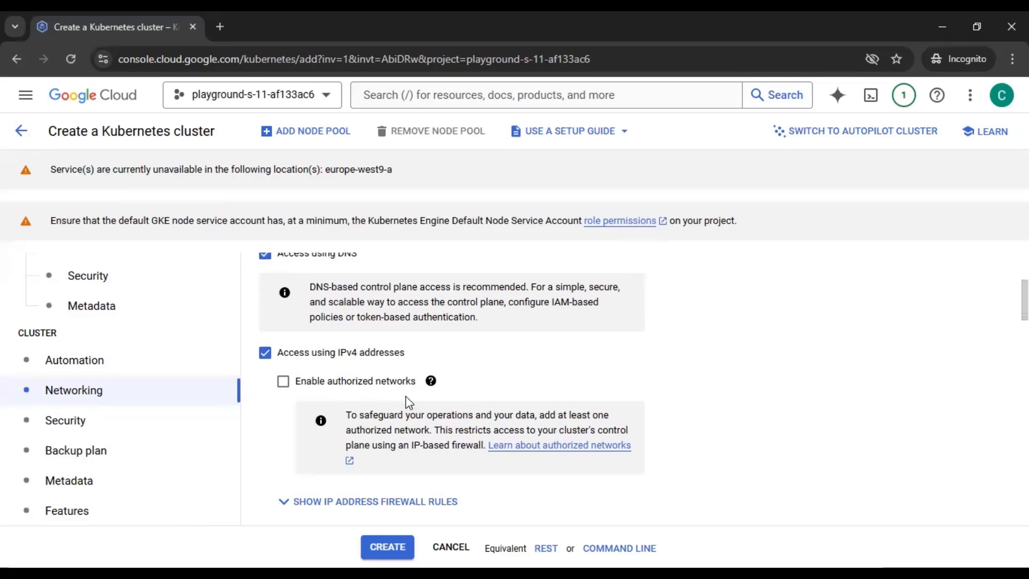
scroll(409, 402, up, 3)
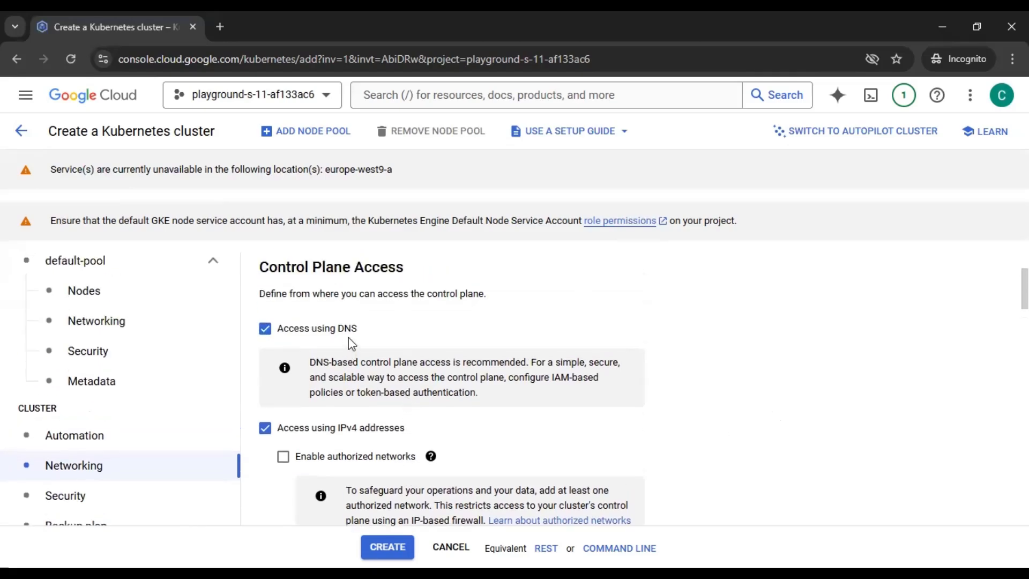
scroll(760, 407, down, 3)
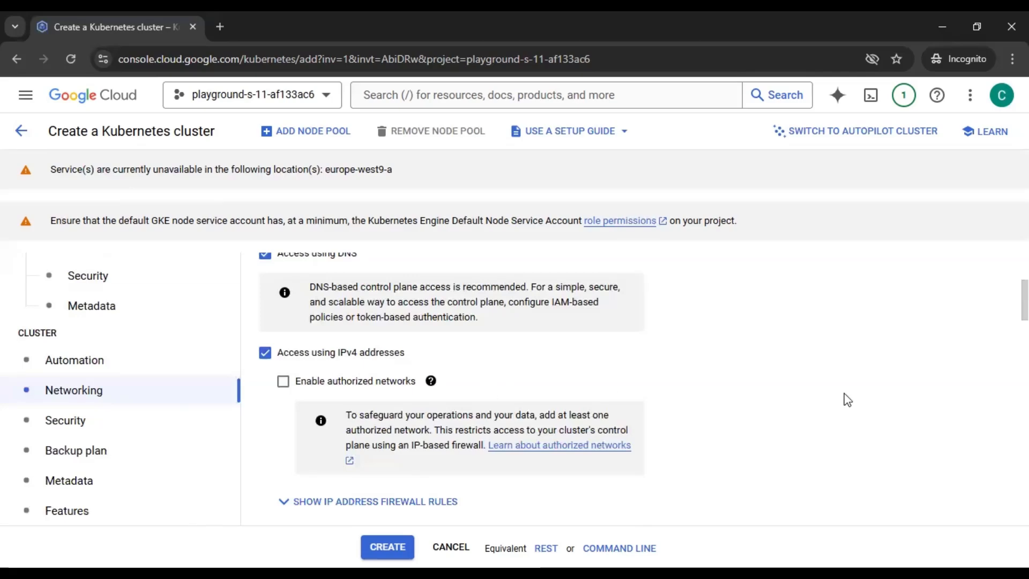
scroll(845, 400, down, 3)
scroll(845, 400, down, 2)
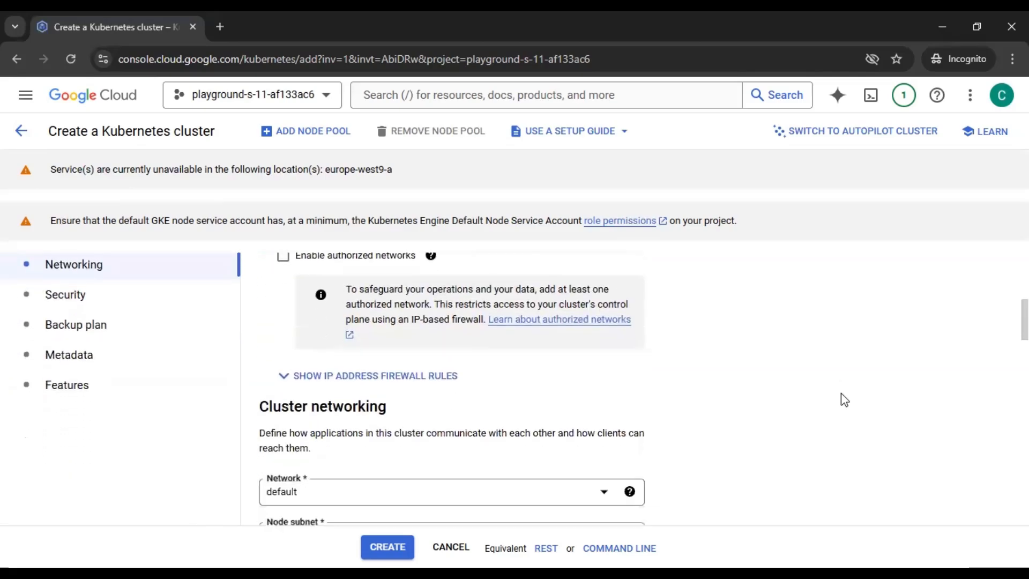
scroll(825, 397, up, 3)
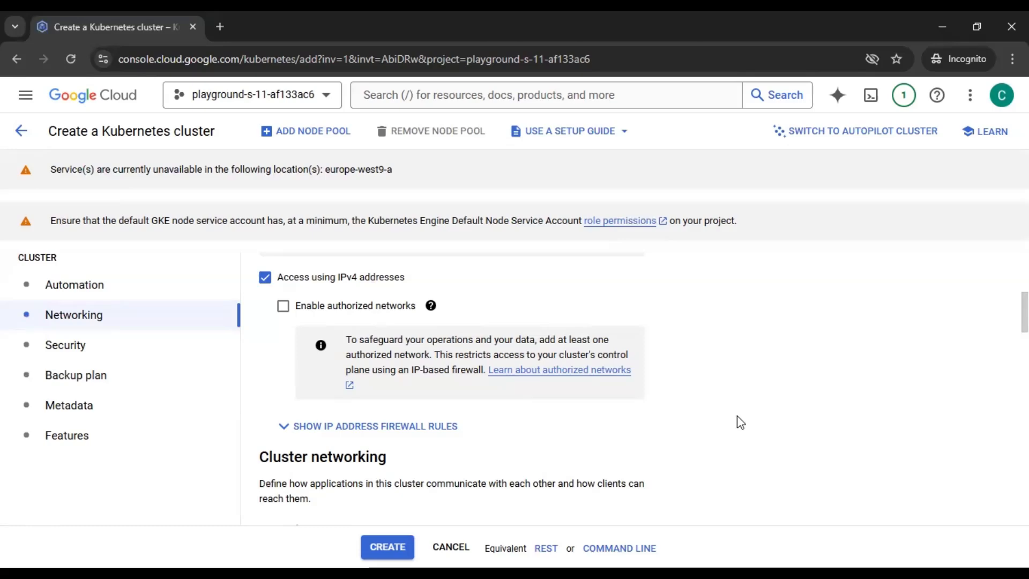
- Try enabling authorized networks for IPv4 control plane access, look over the options, and disable the setting again
click(339, 309)
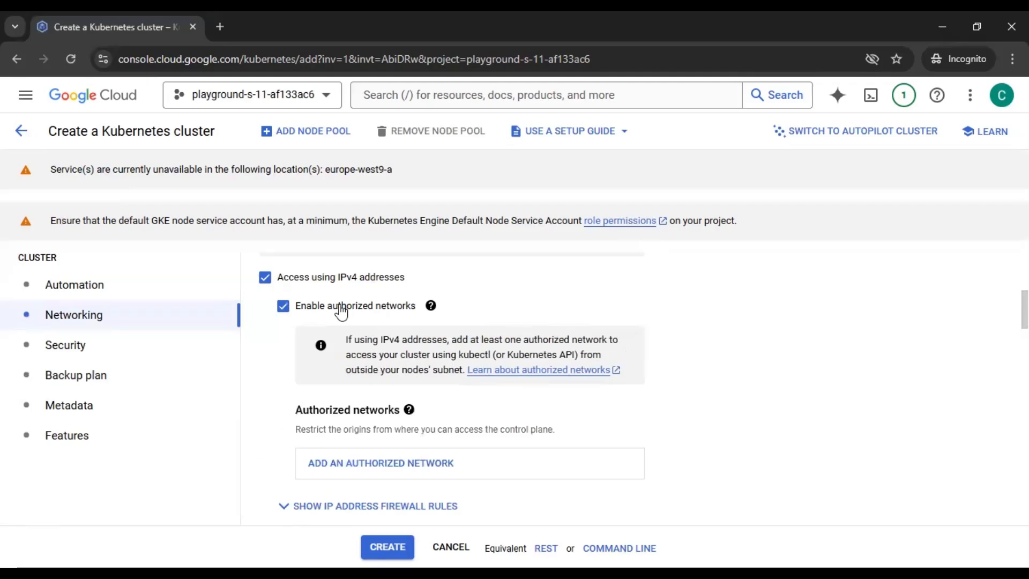
scroll(855, 400, down, 2)
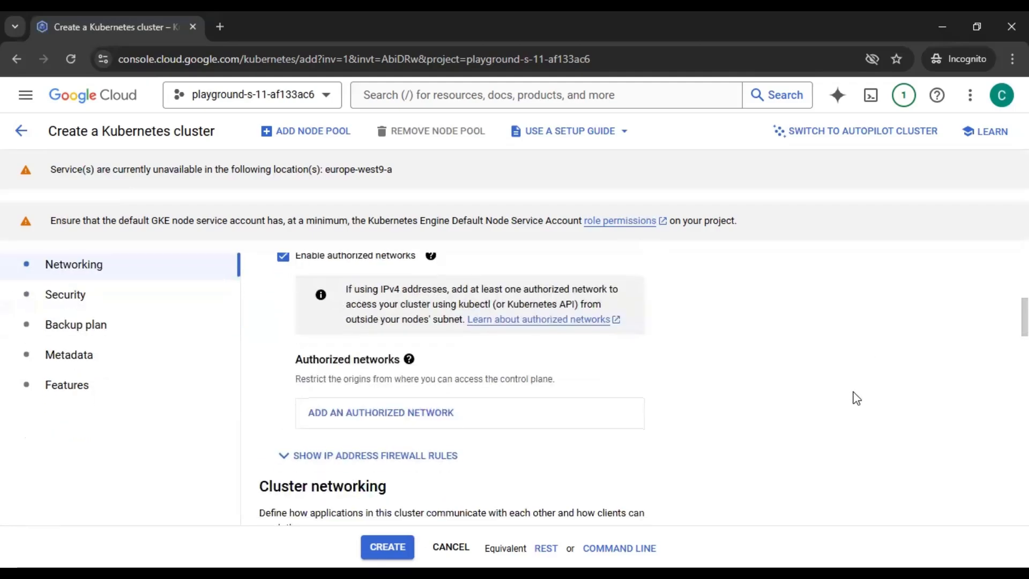
scroll(855, 400, up, 2)
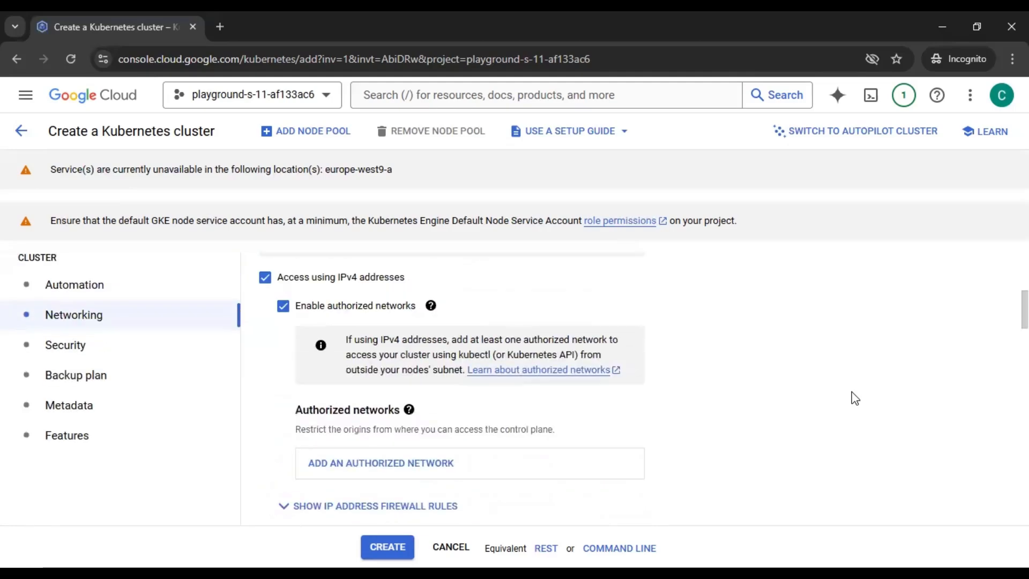
scroll(853, 397, down, 1)
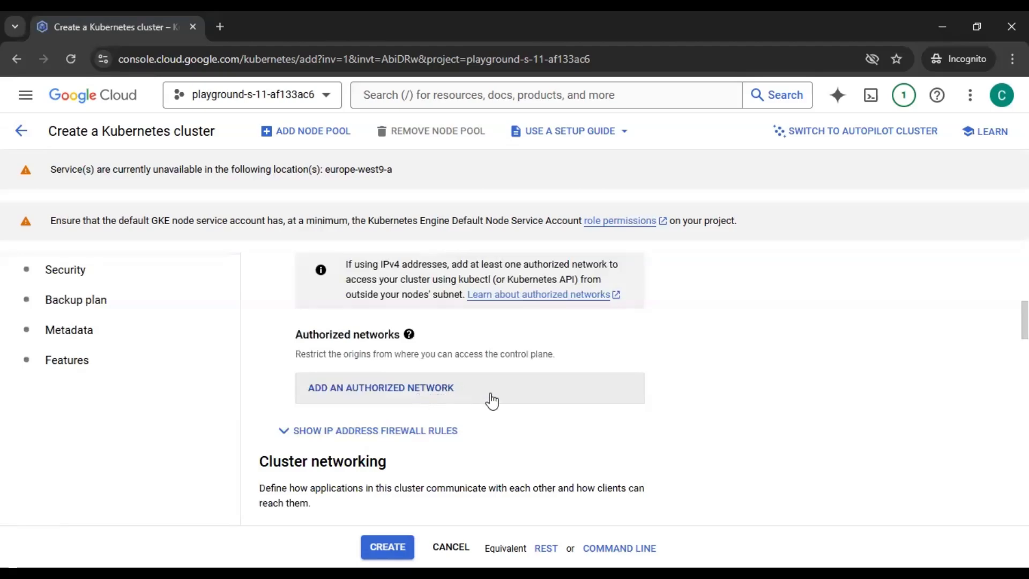
scroll(489, 401, up, 2)
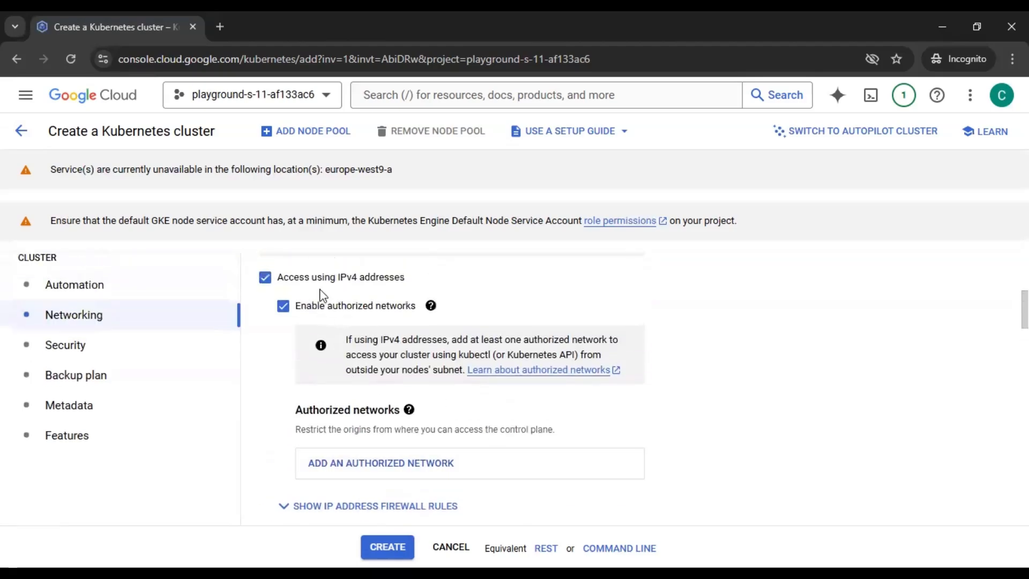
click(315, 313)
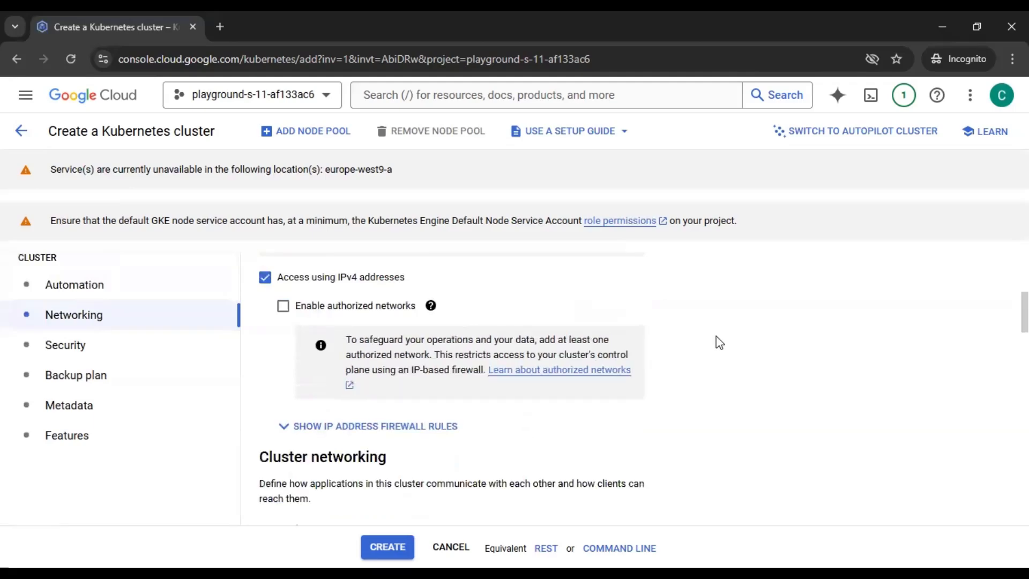
- Review the network, node subnet, IP stack type and private nodes options under Cluster networking
scroll(719, 342, down, 3)
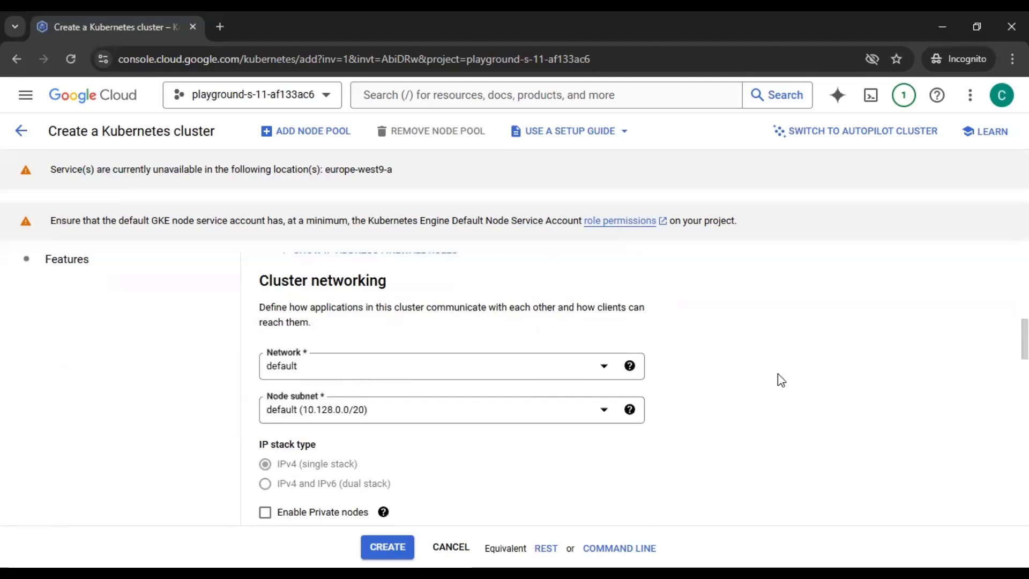
scroll(776, 378, down, 2)
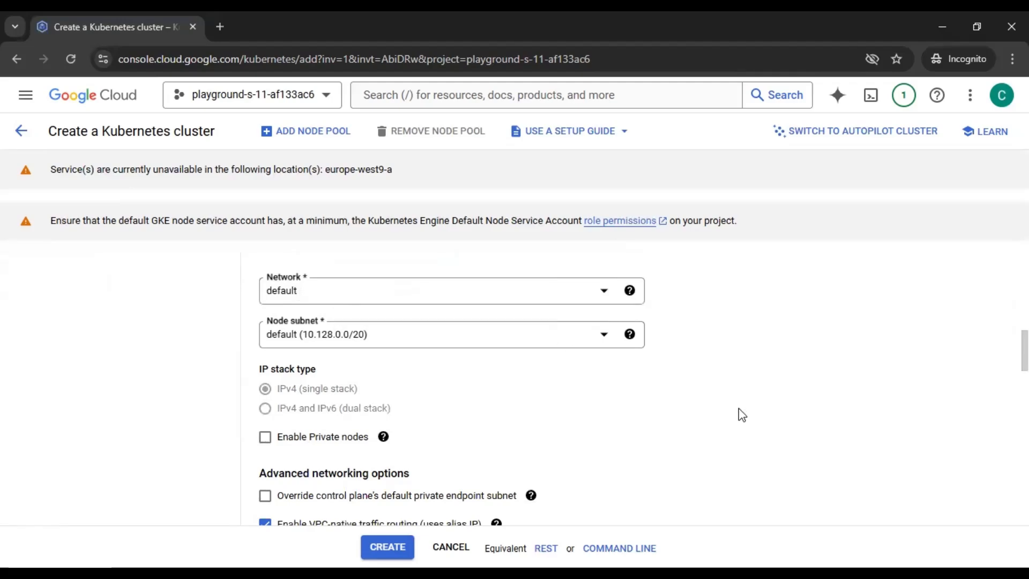
scroll(742, 416, down, 3)
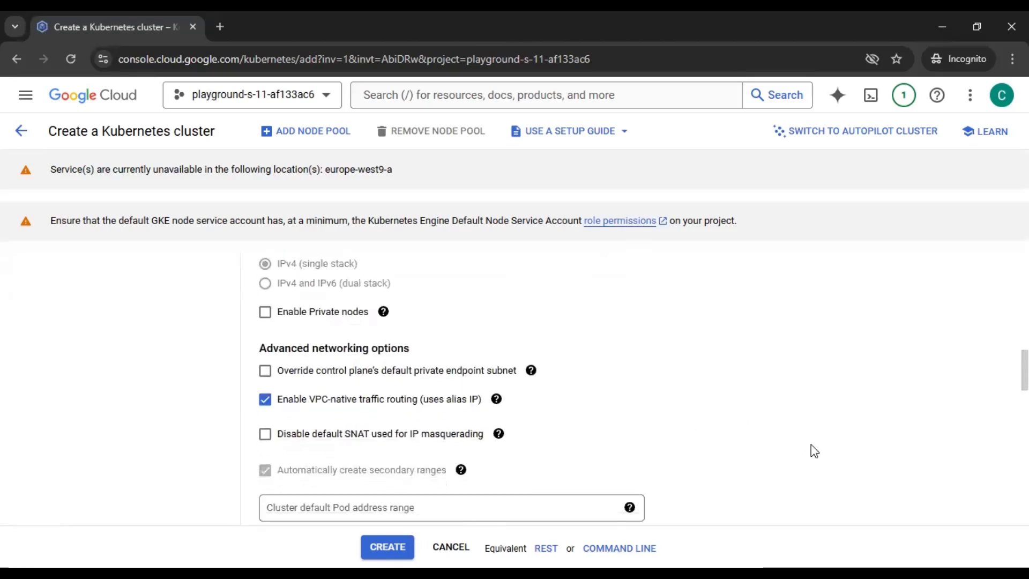
click(382, 313)
scroll(370, 381, down, 1)
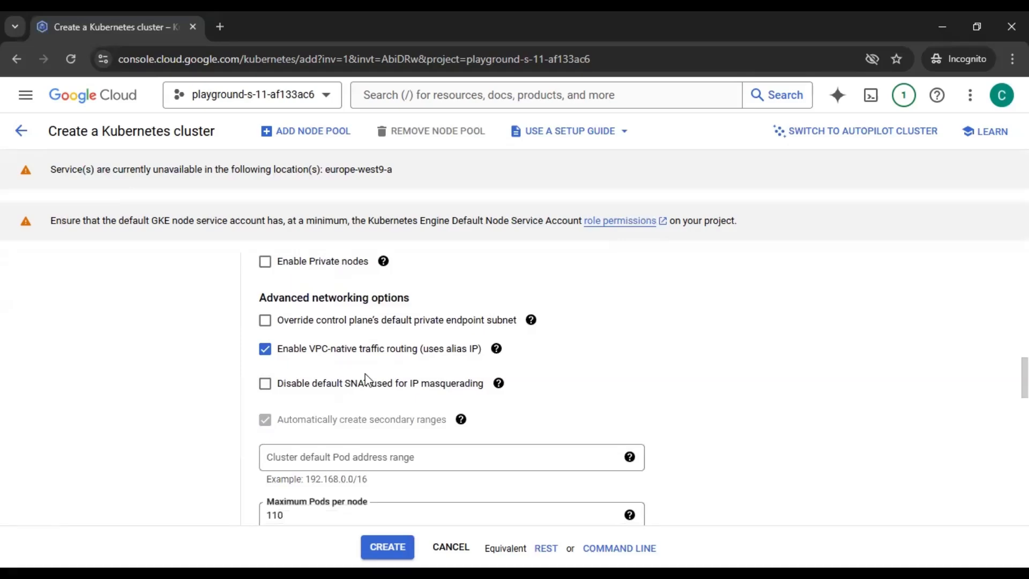
- Try overriding the control plane's default private endpoint subnet with the default subnet, and turn the override off again
click(367, 327)
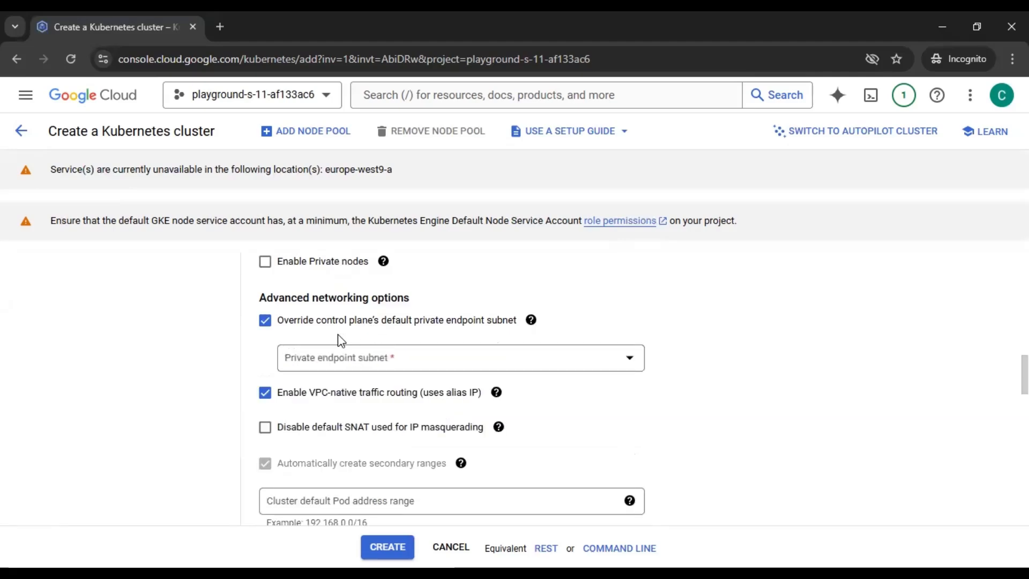
click(338, 358)
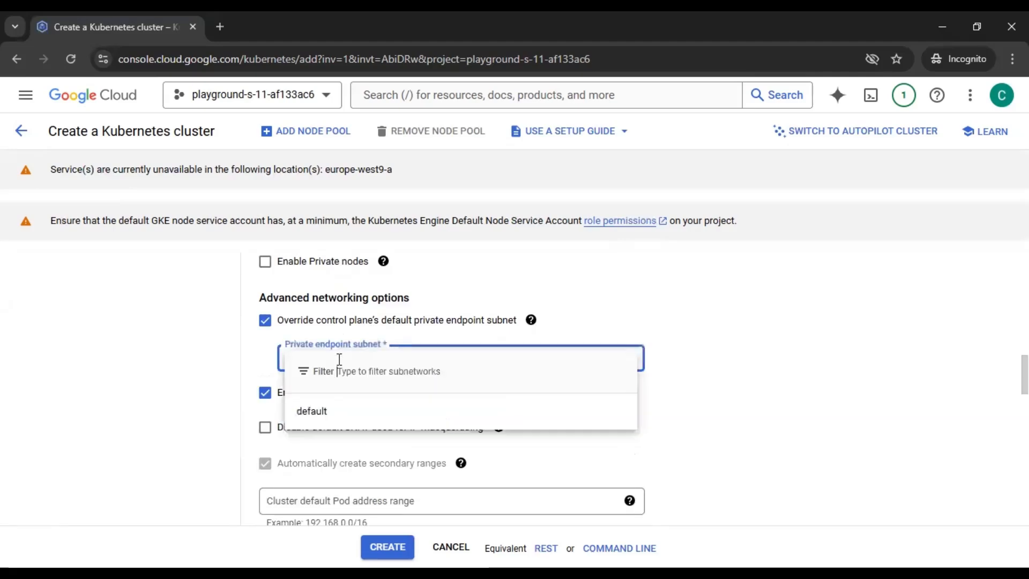
click(432, 411)
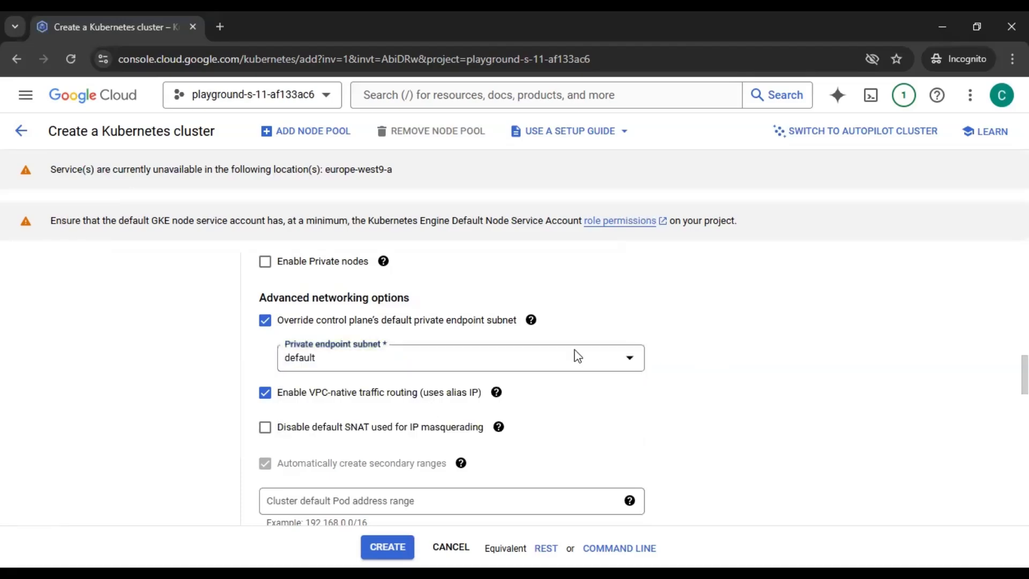
click(402, 321)
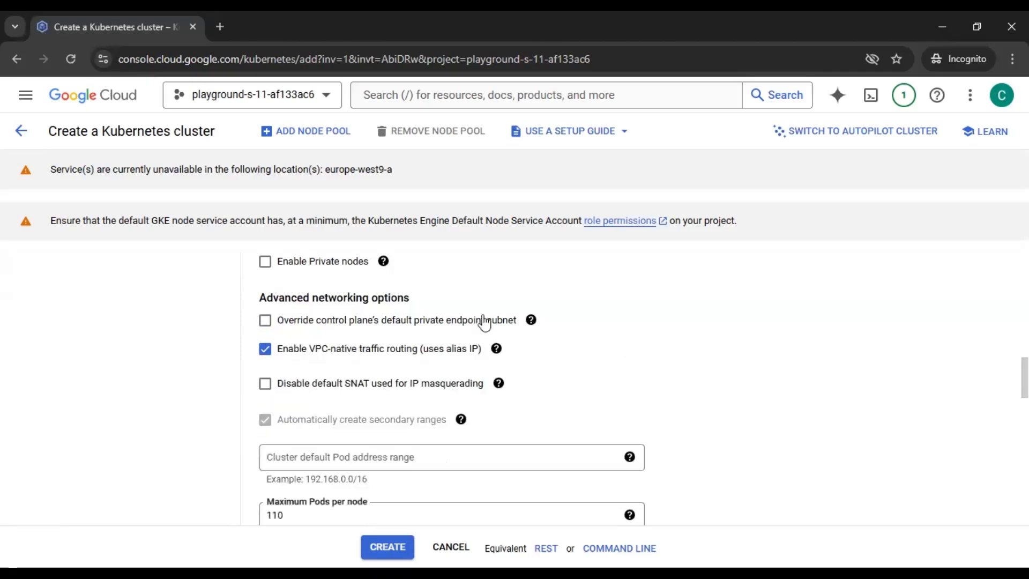
- Examine the VPC-native routing, default SNAT, Pod address range, maximum Pods per node and service address range settings
click(497, 353)
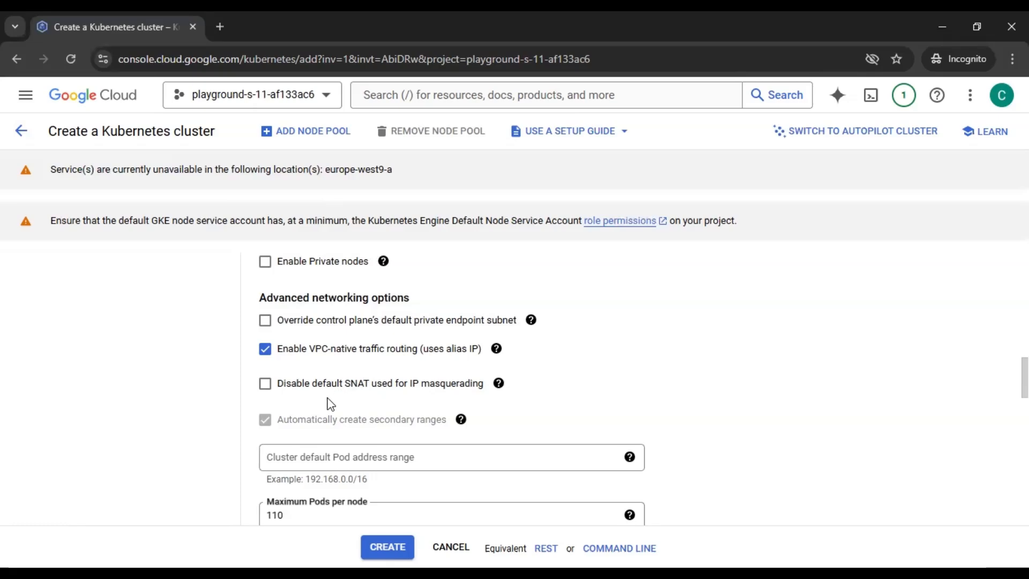
scroll(633, 381, down, 1)
scroll(633, 381, down, 1)
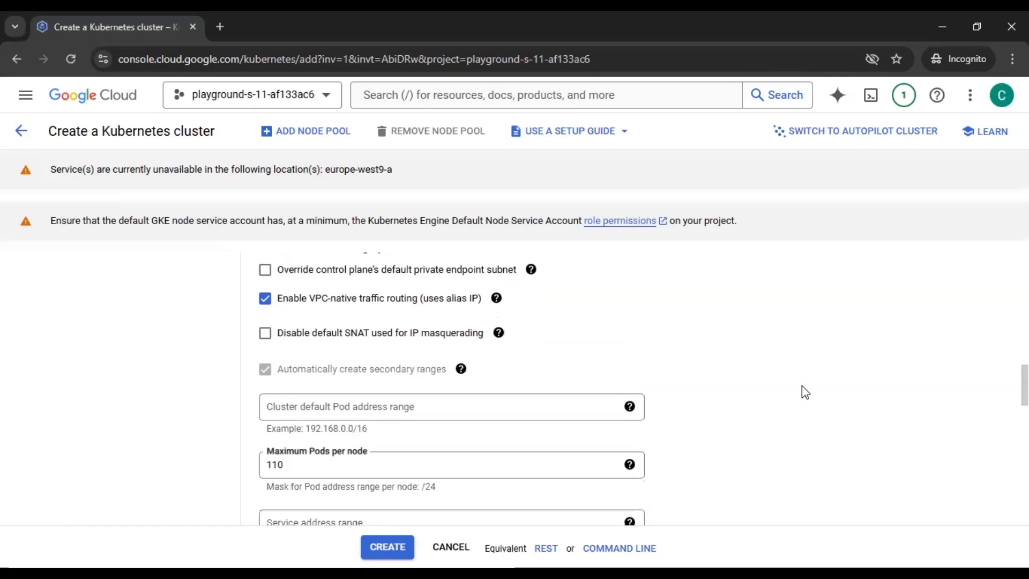
mouse_move(499, 342)
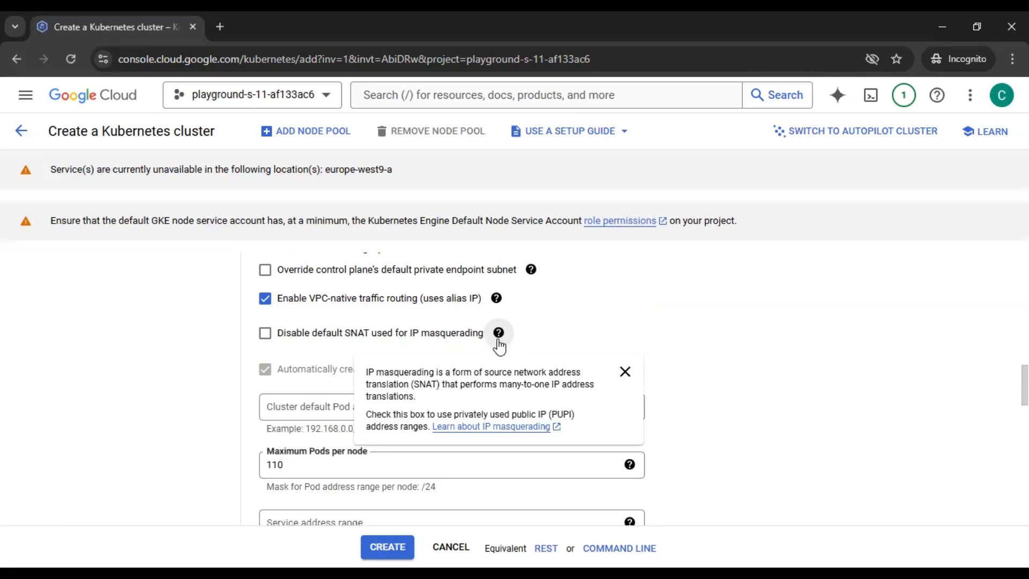
scroll(788, 348, down, 1)
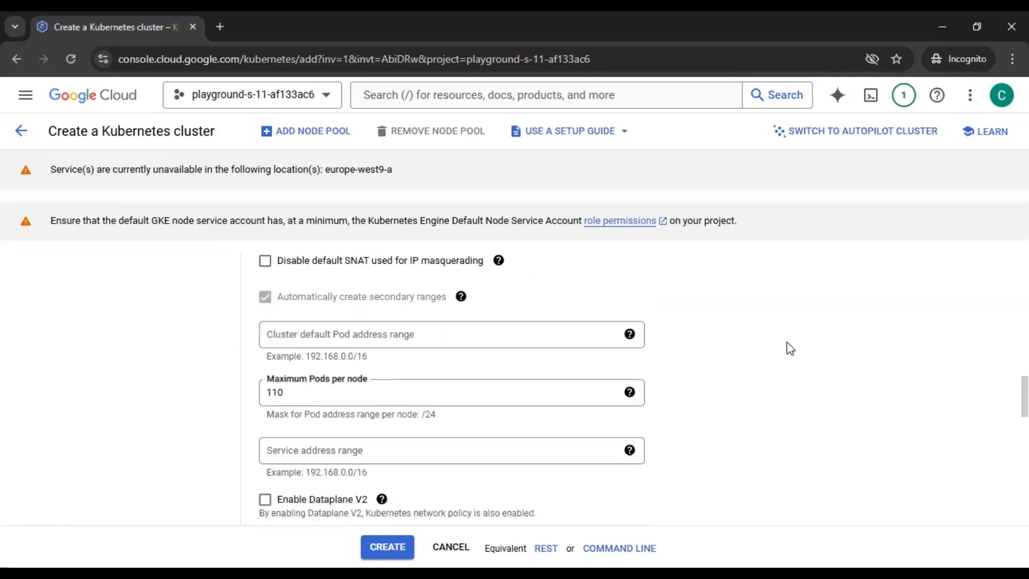
scroll(787, 343, up, 2)
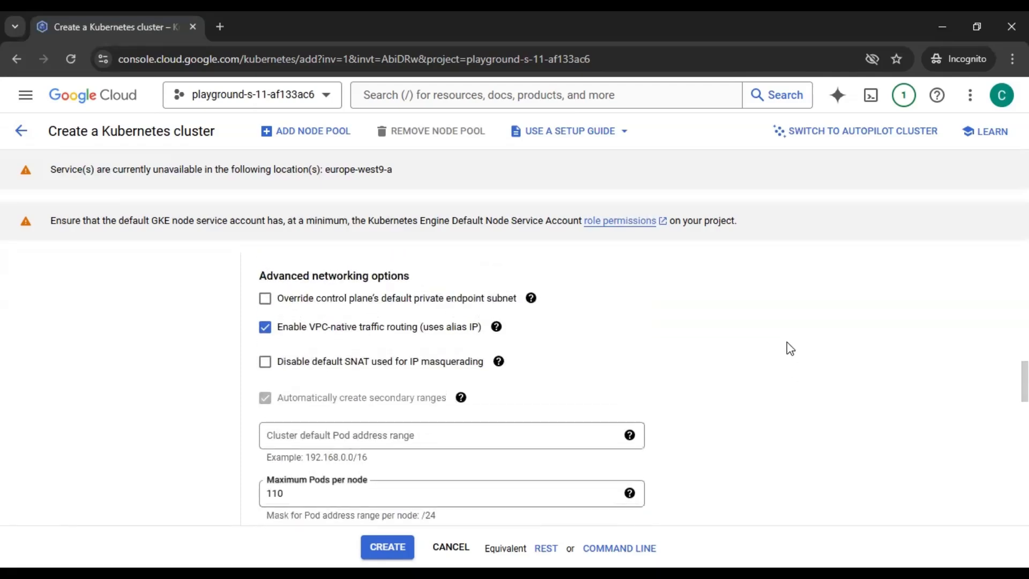
scroll(787, 343, down, 3)
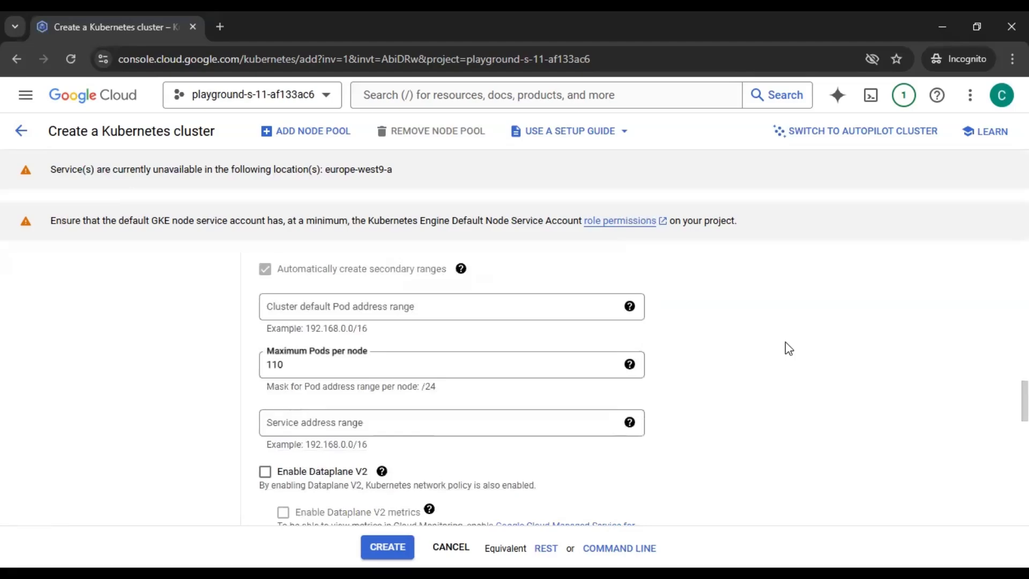
scroll(786, 343, up, 1)
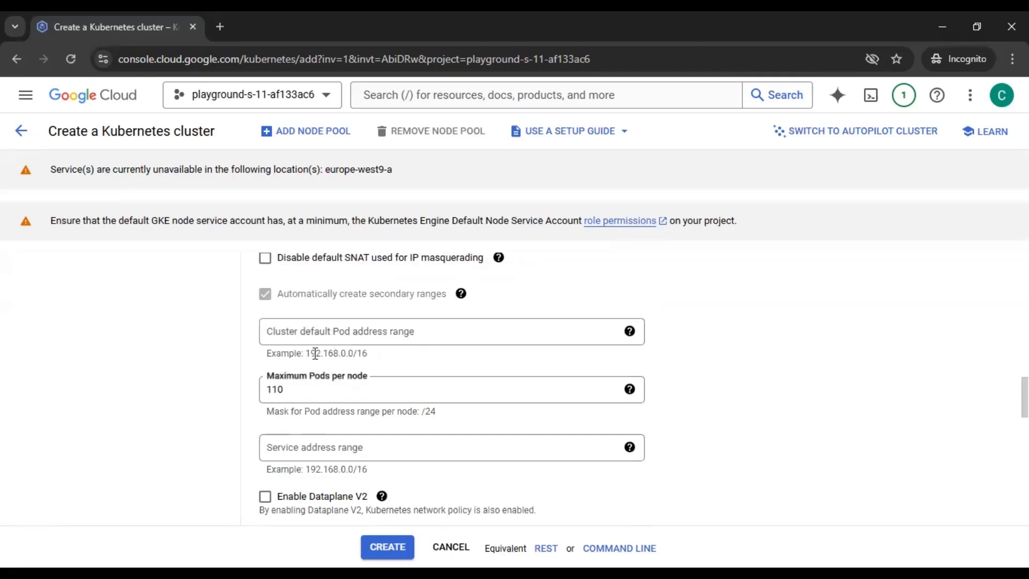
drag(301, 353, 369, 357)
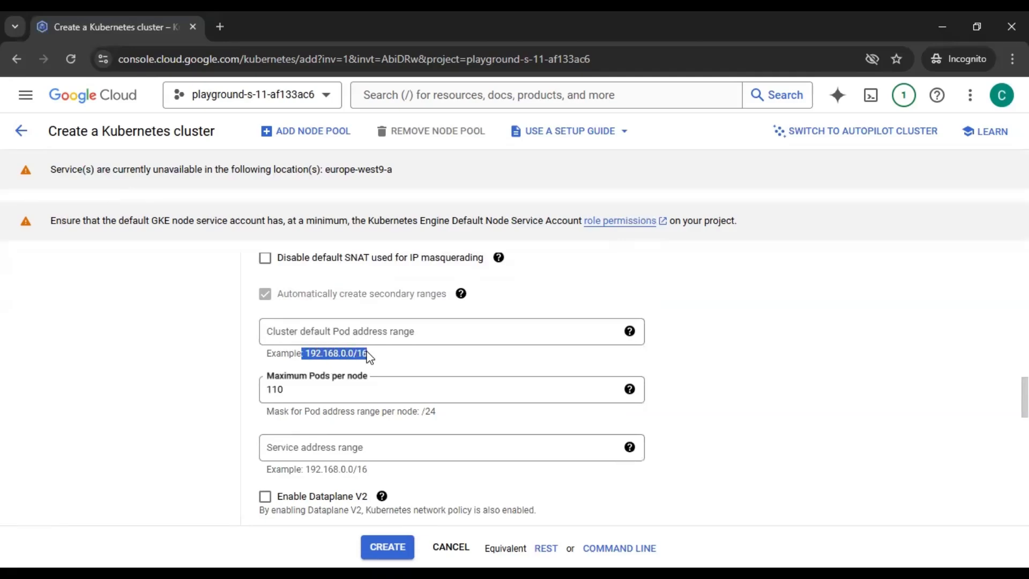
click(763, 351)
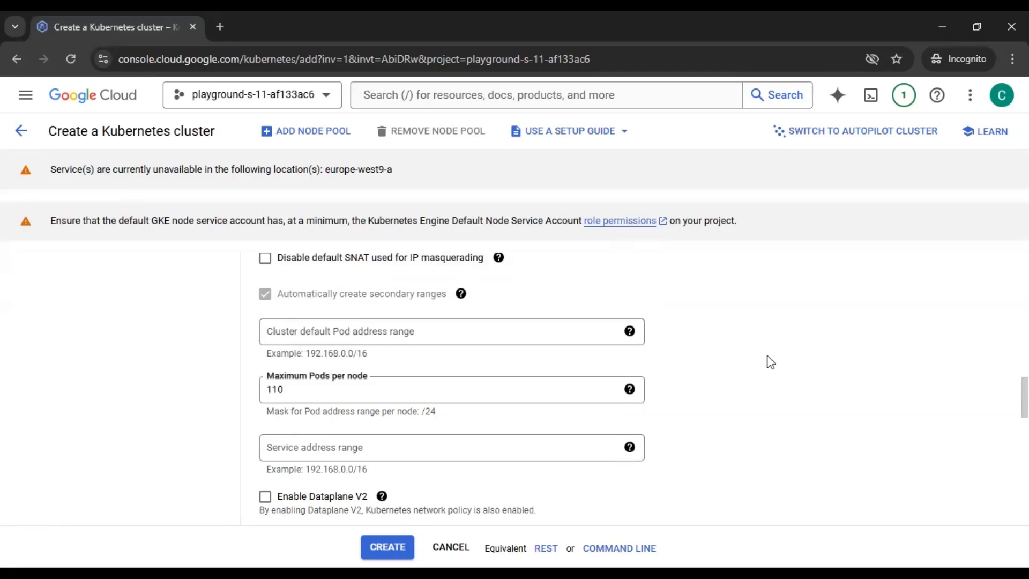
scroll(771, 362, down, 2)
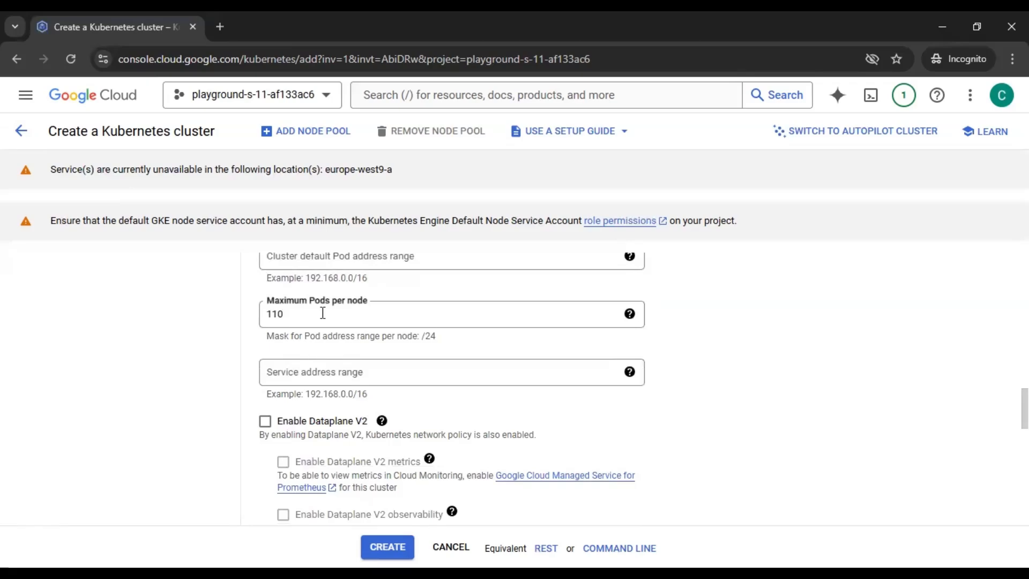
- Look over the remaining advanced networking options and enable Dataplane V2 for the cluster
scroll(792, 359, down, 2)
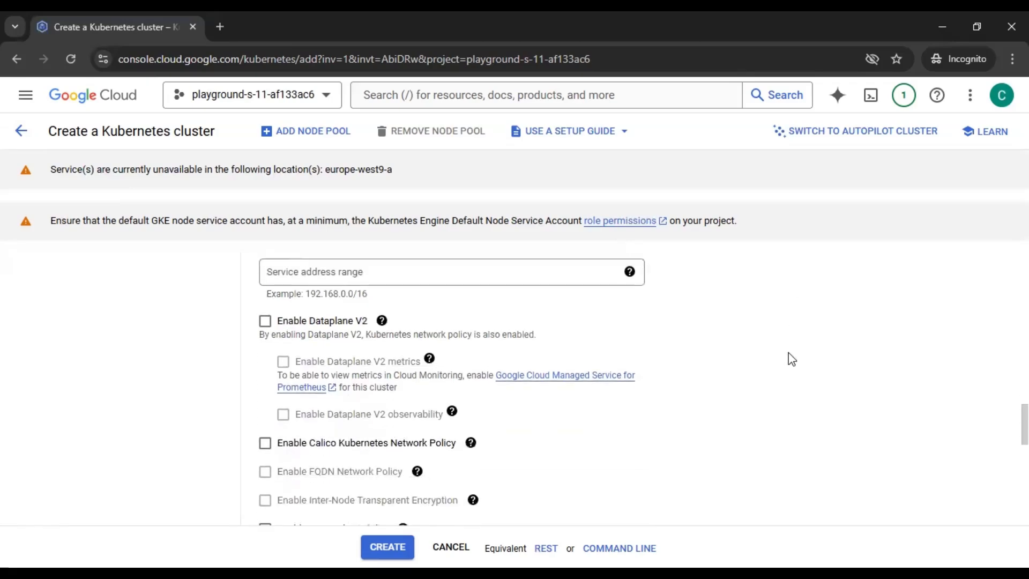
scroll(792, 359, down, 1)
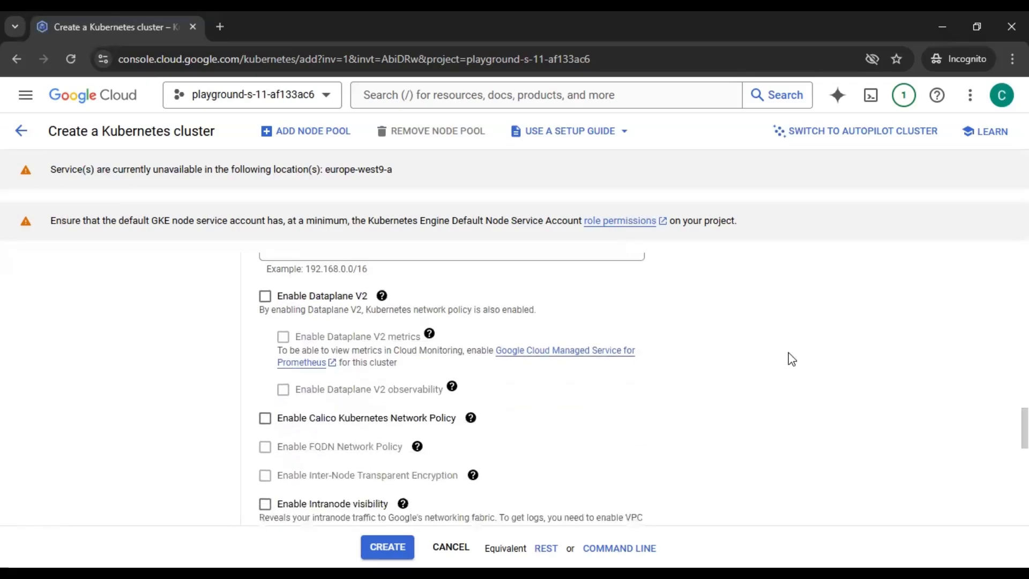
scroll(793, 359, down, 2)
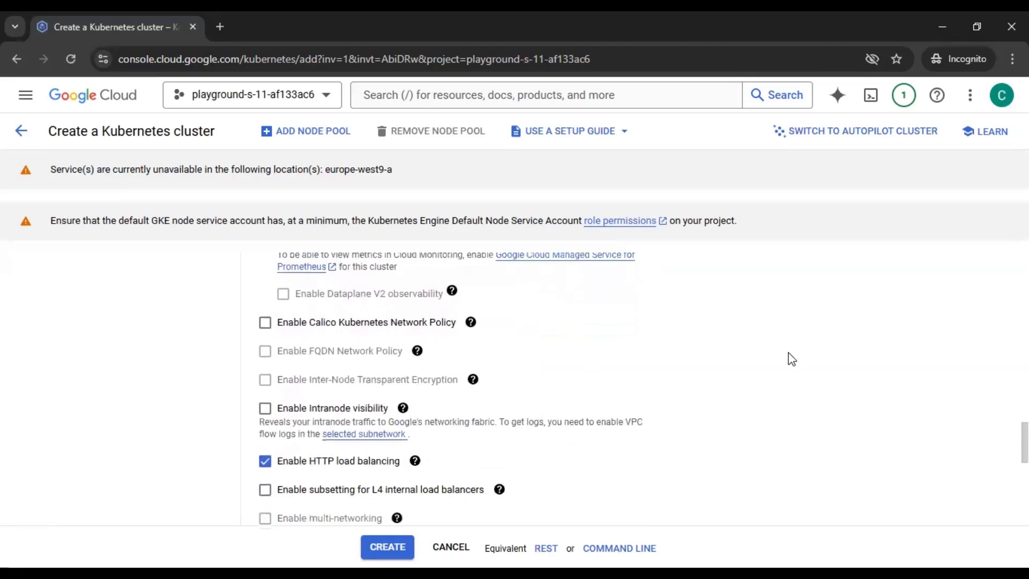
scroll(792, 360, up, 1)
scroll(792, 359, up, 1)
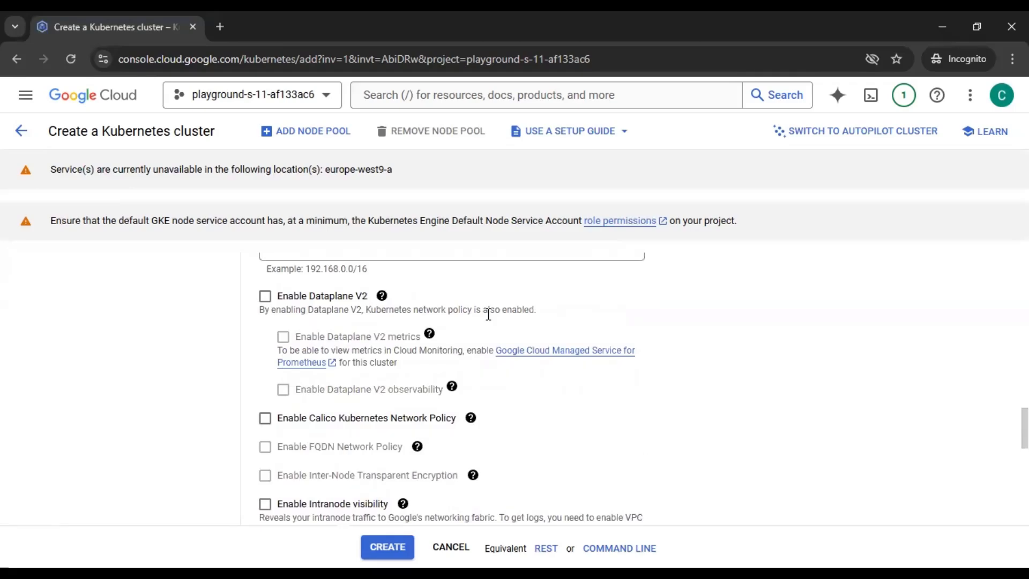
click(265, 298)
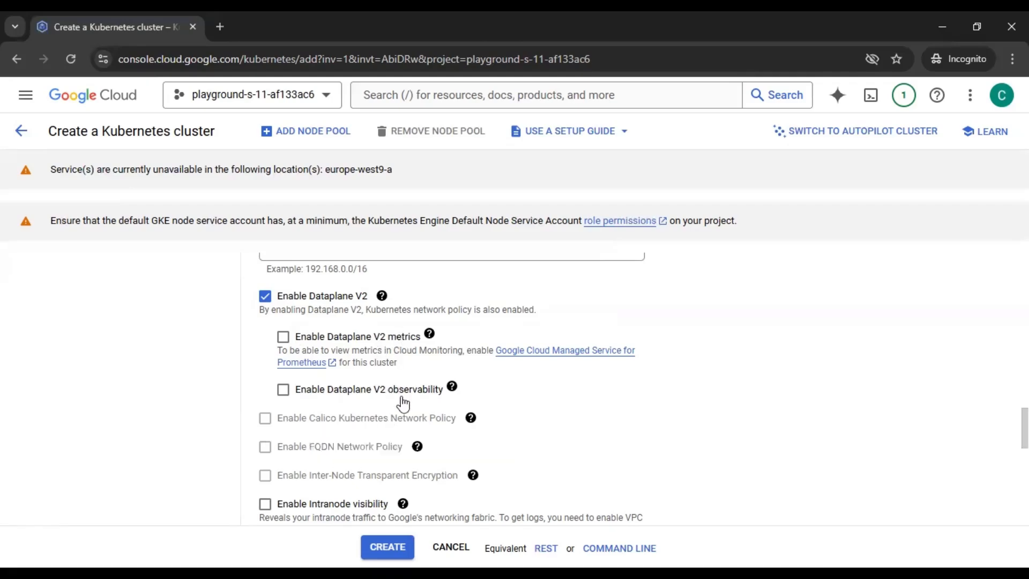
- Read the Dataplane V2 help and turn Dataplane V2 off for the cluster, briefly re-enabling it to compare the dependent network policy options
click(383, 297)
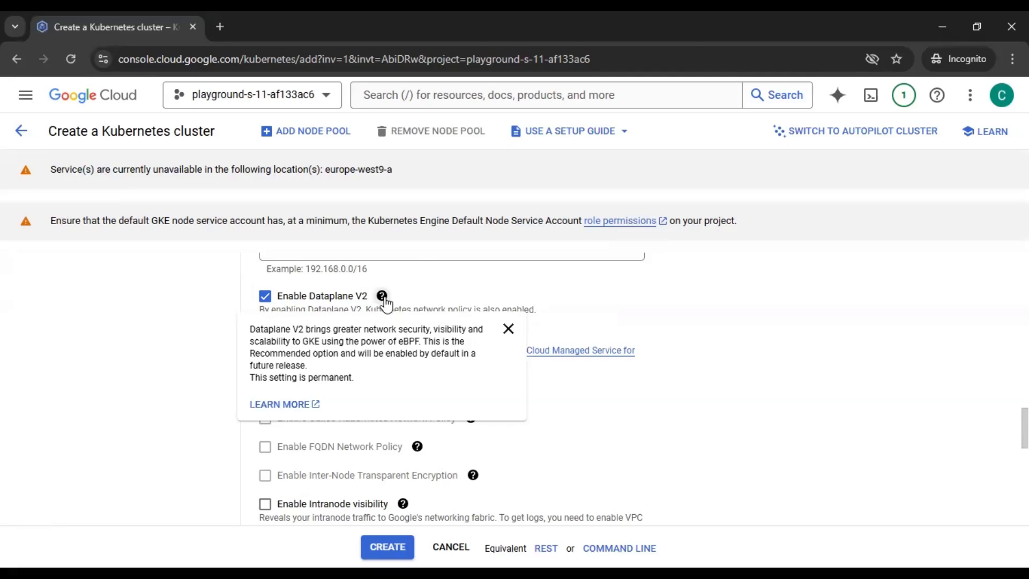
click(289, 302)
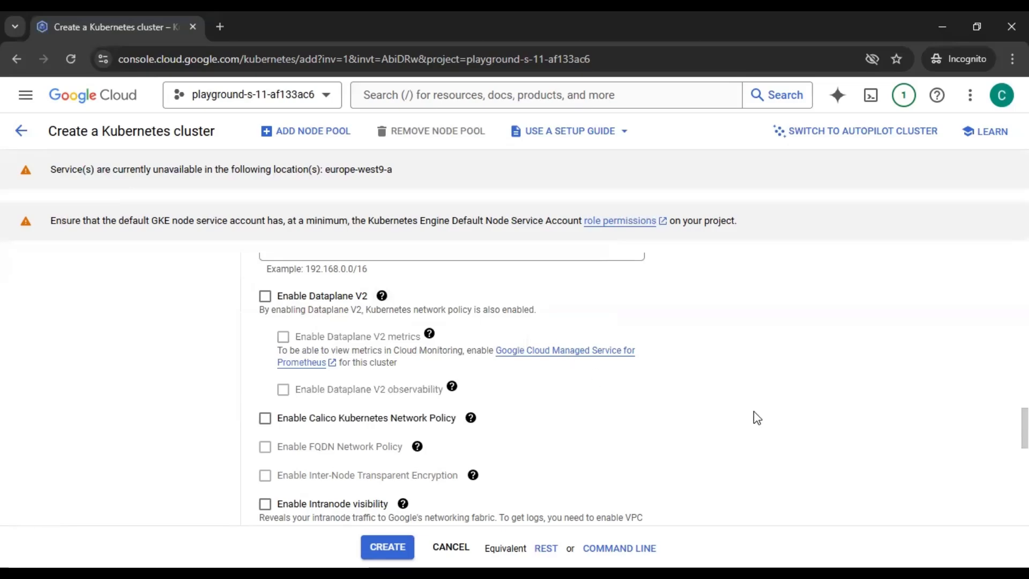
scroll(757, 418, down, 2)
scroll(759, 403, up, 1)
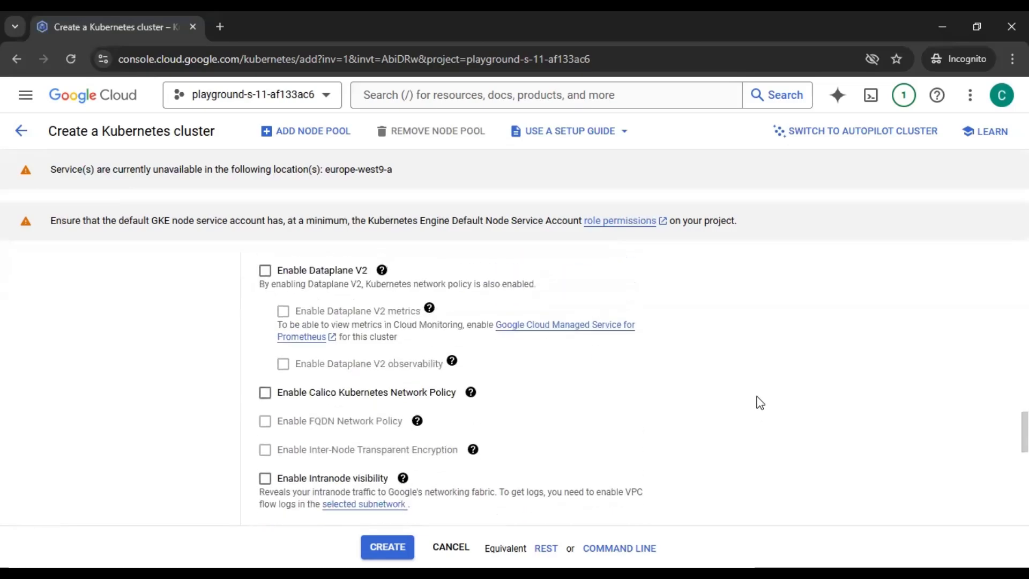
click(304, 272)
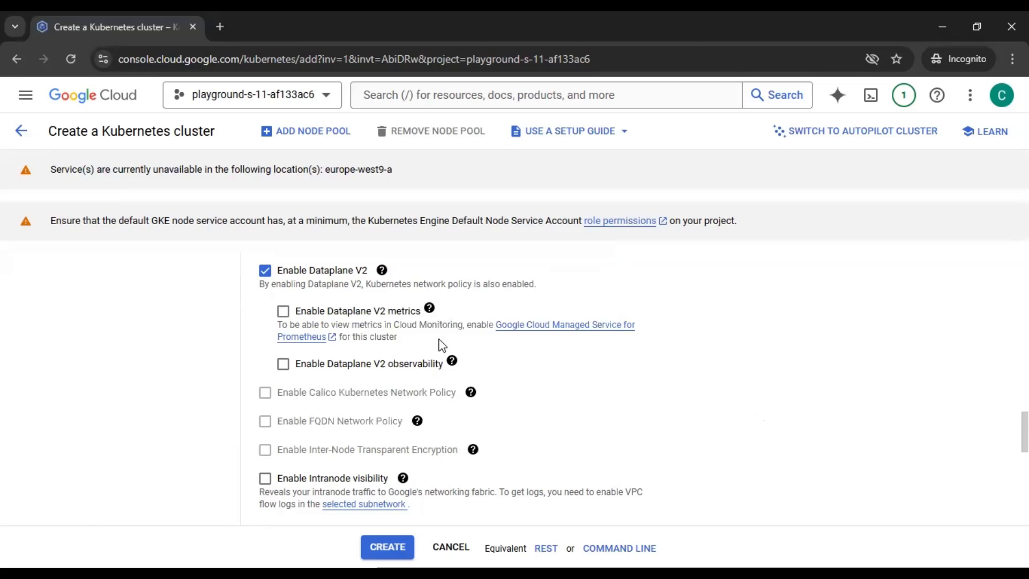
click(296, 283)
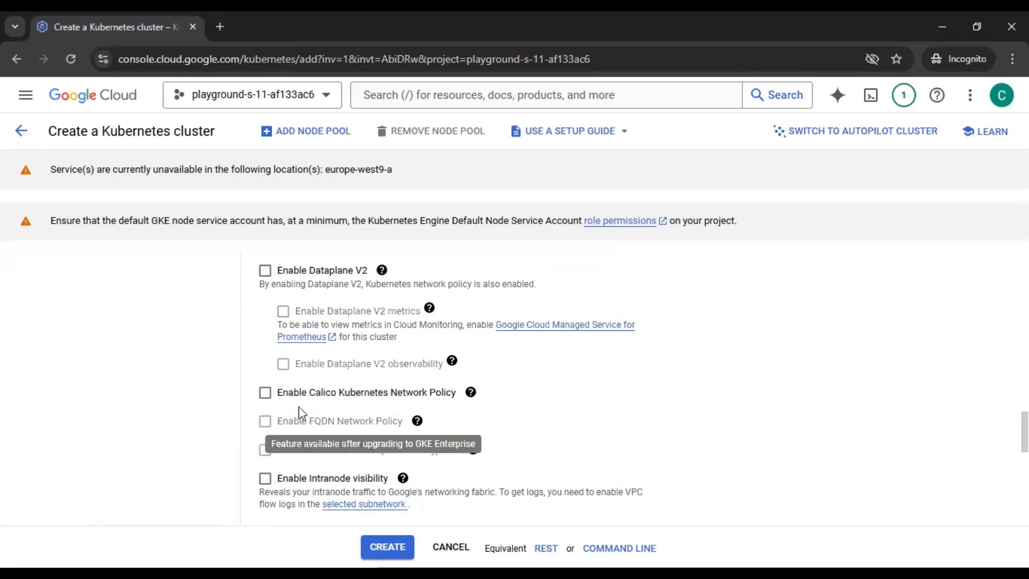
- Examine the intranode visibility, HTTP load balancing, L4 internal load balancer subsetting and multi-networking options, reading the help for intranode visibility and HTTP load balancing
scroll(719, 393, down, 2)
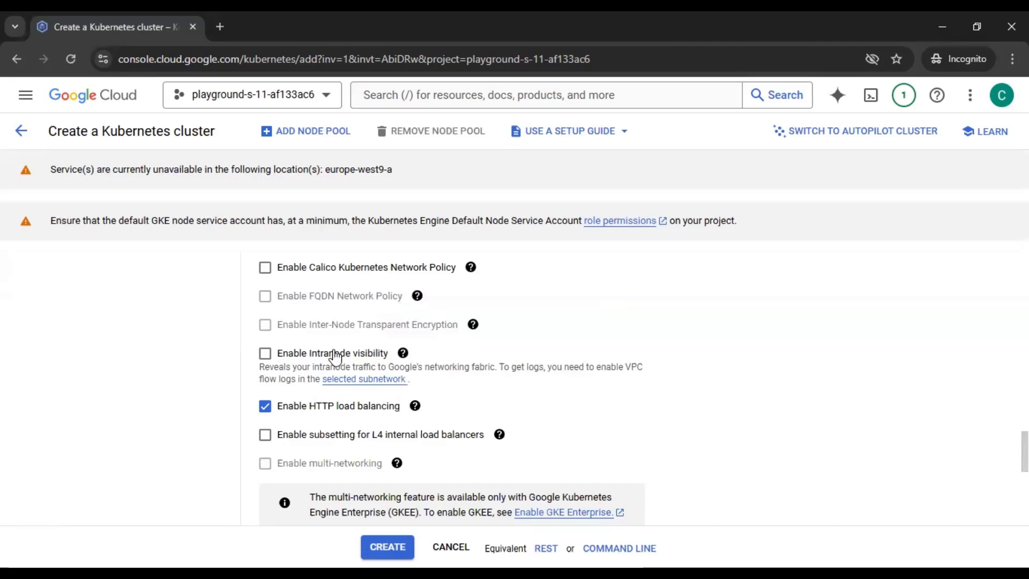
click(404, 353)
click(569, 363)
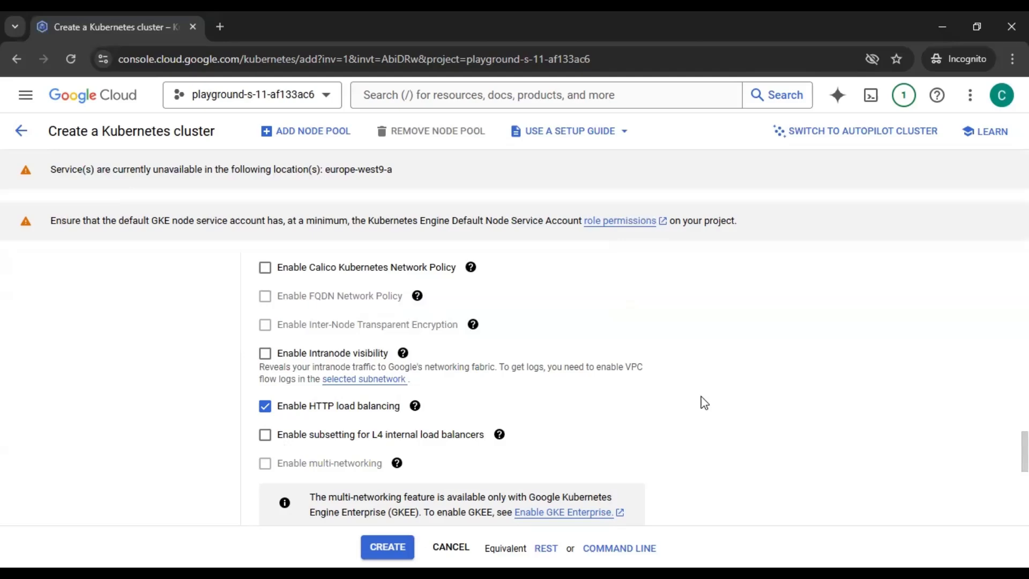
scroll(699, 396, down, 3)
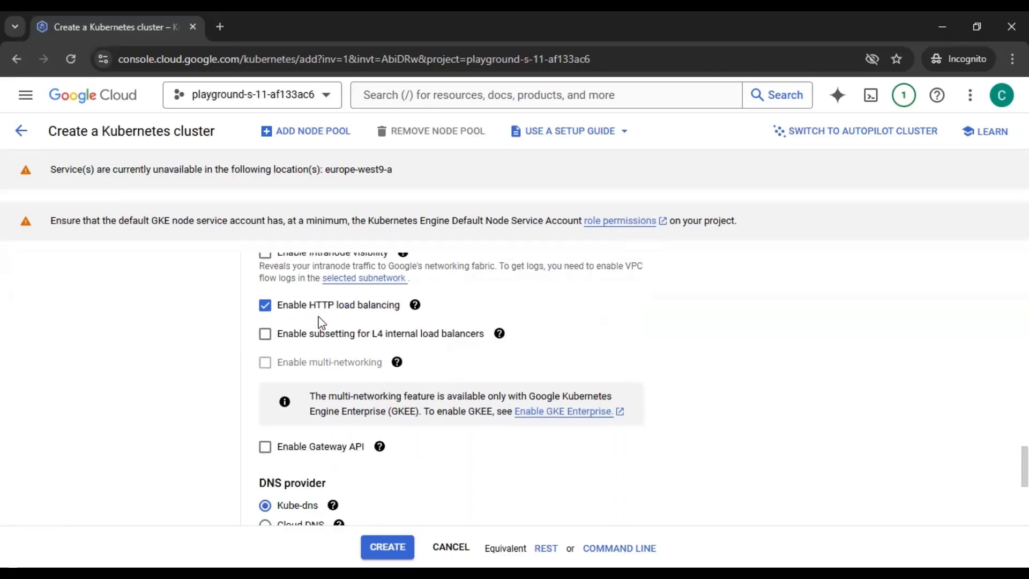
click(415, 305)
scroll(735, 361, down, 1)
scroll(736, 360, down, 1)
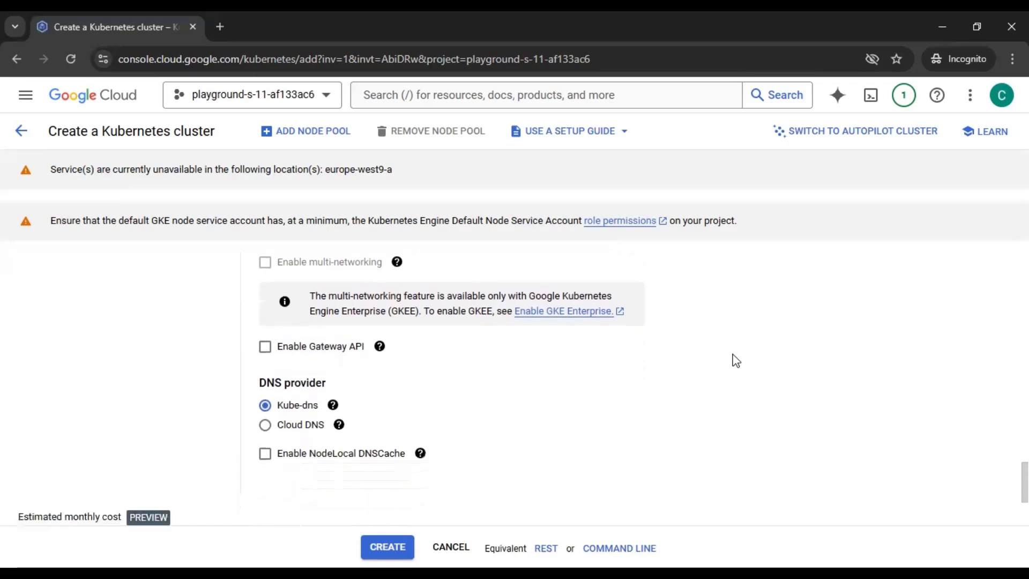
- Read the help for the Gateway API, the Kube-dns and Cloud DNS providers, and NodeLocal DNSCache
mouse_move(377, 349)
scroll(552, 392, down, 1)
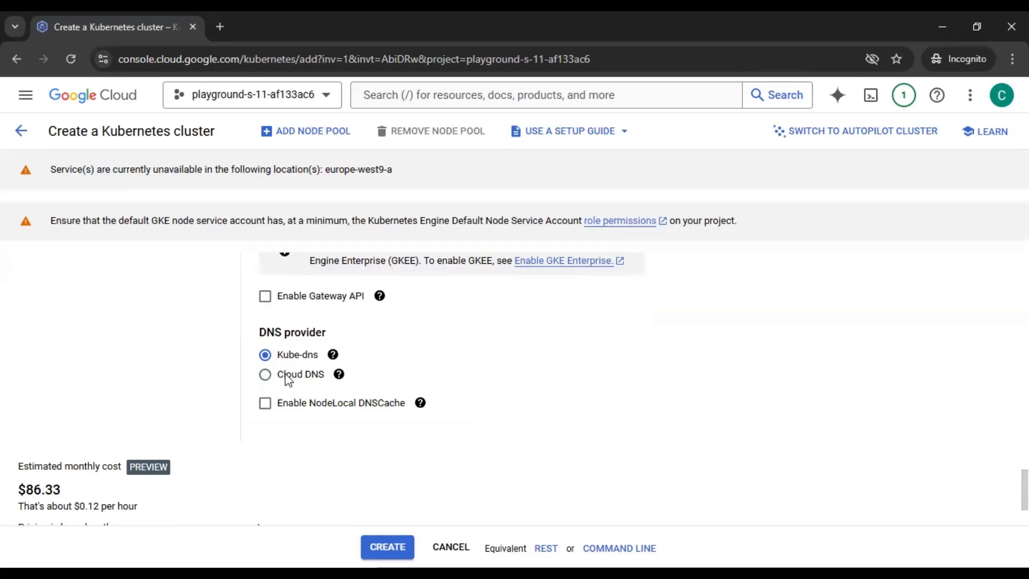
mouse_move(332, 359)
click(337, 375)
mouse_move(422, 405)
- Open the cluster-level Security settings and look over the options from Binary Authorization and Shielded GKE Nodes down to Security posture
scroll(822, 415, up, 5)
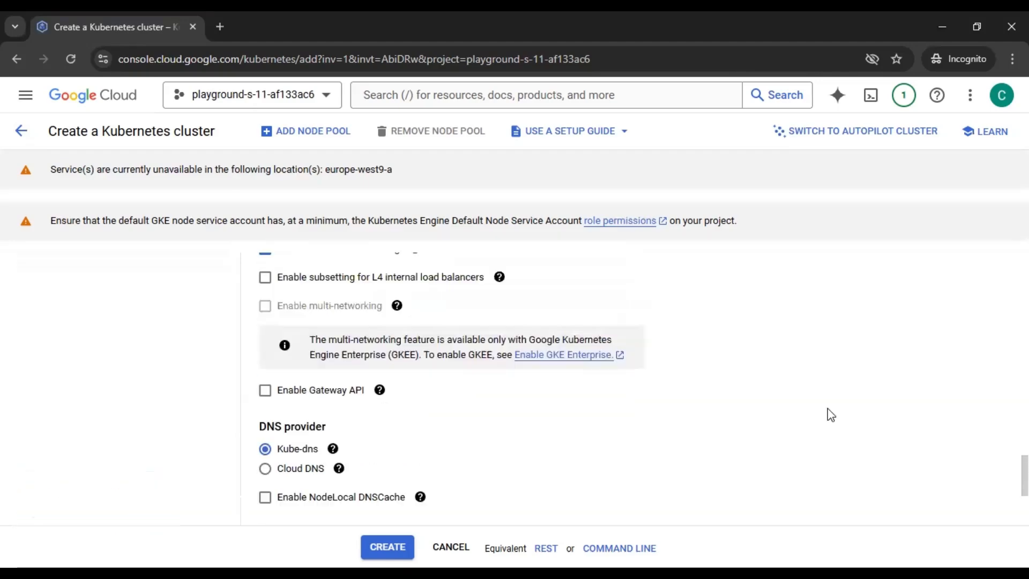
scroll(831, 416, up, 15)
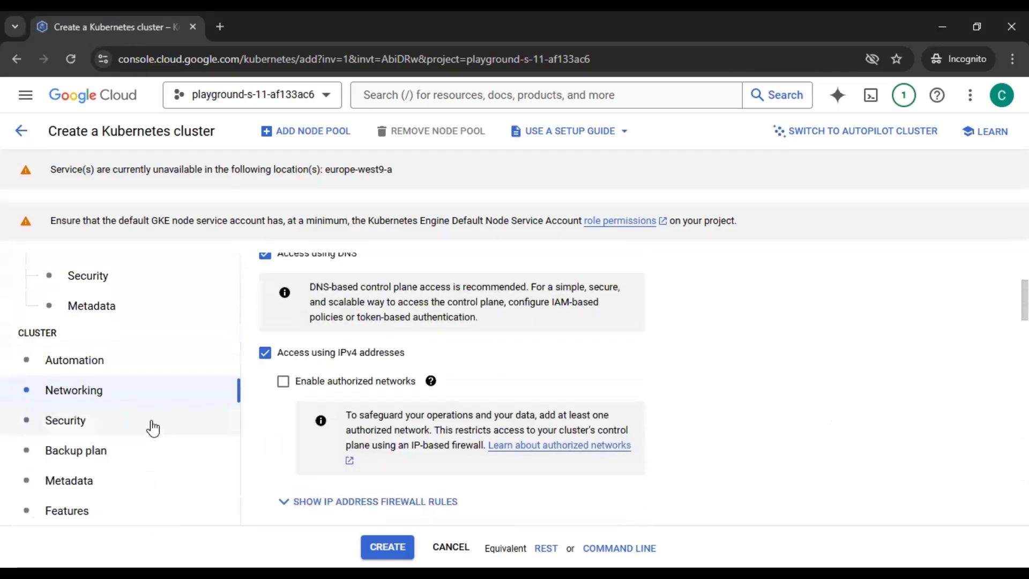
click(152, 428)
scroll(767, 405, up, 3)
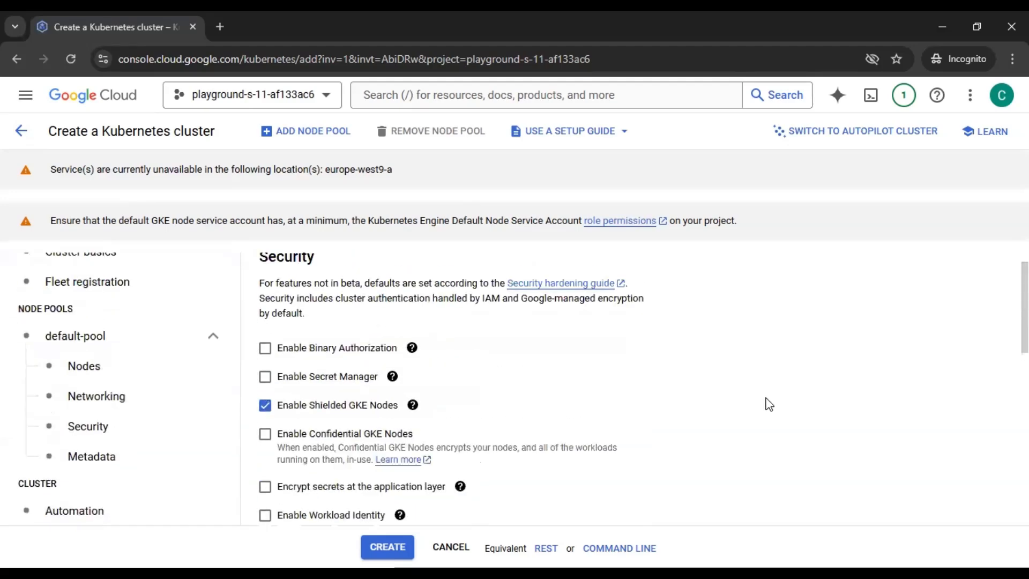
scroll(768, 405, down, 2)
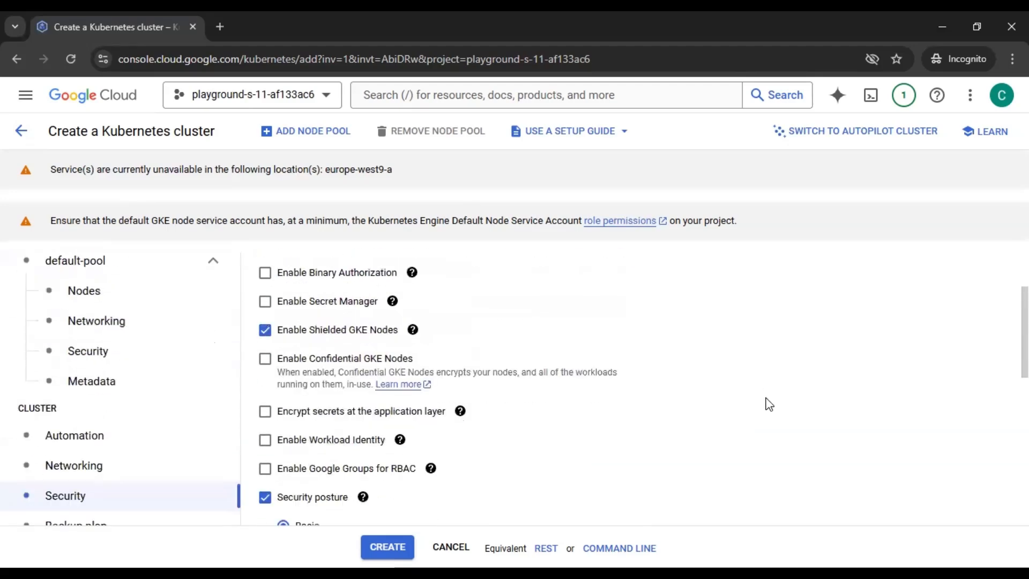
scroll(766, 404, down, 1)
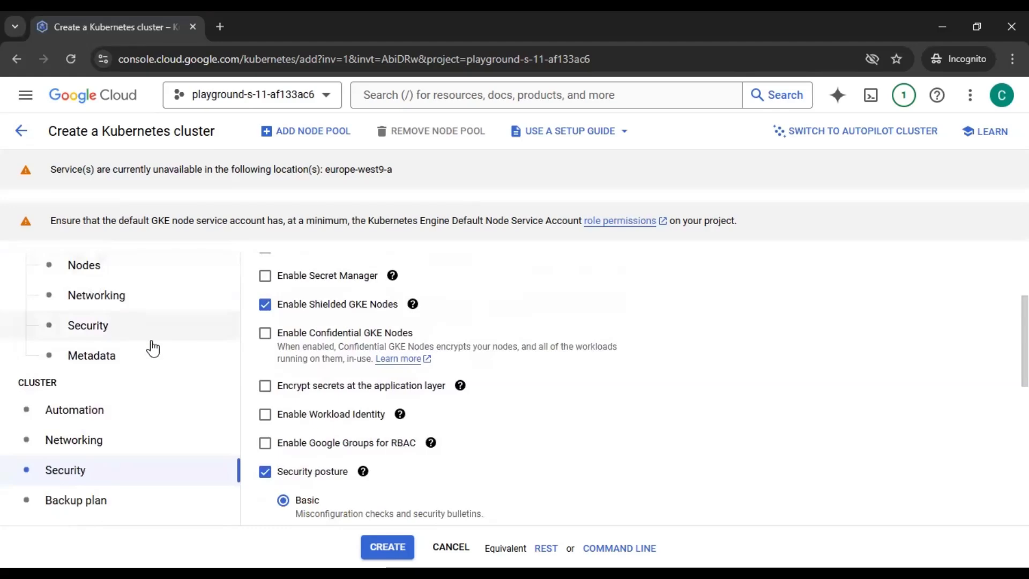
scroll(548, 340, up, 3)
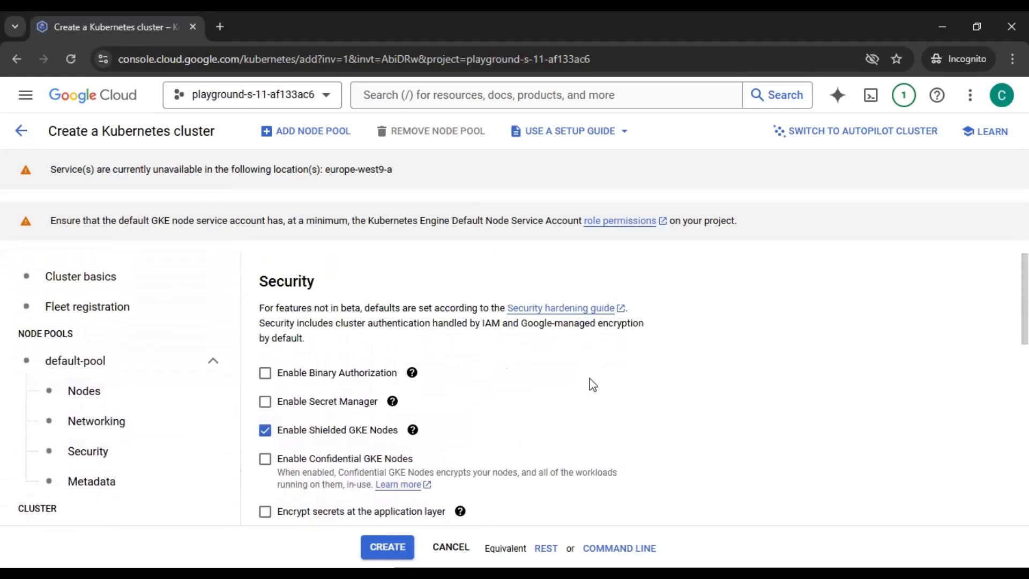
scroll(592, 385, down, 1)
scroll(593, 384, down, 3)
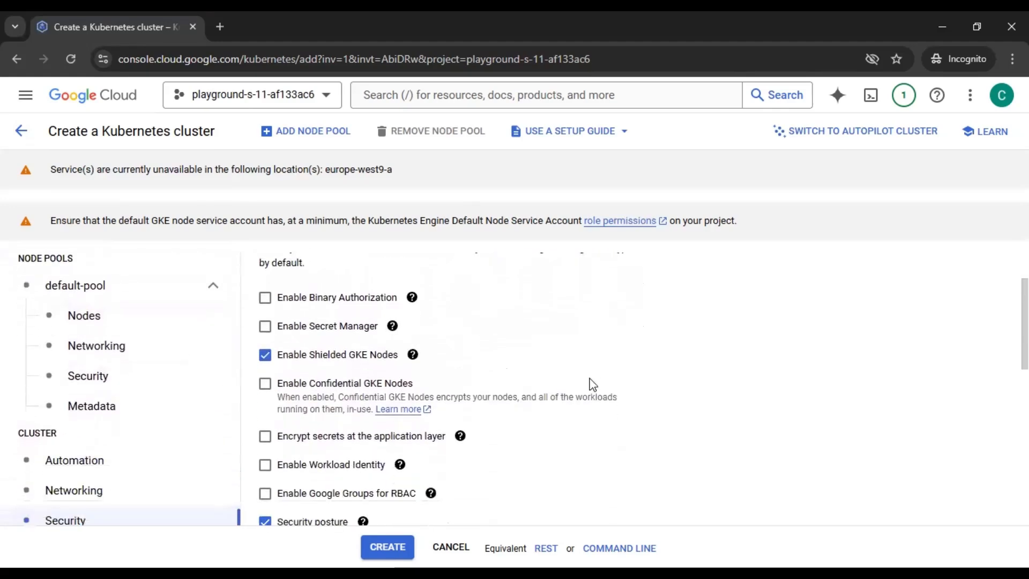
scroll(593, 385, down, 1)
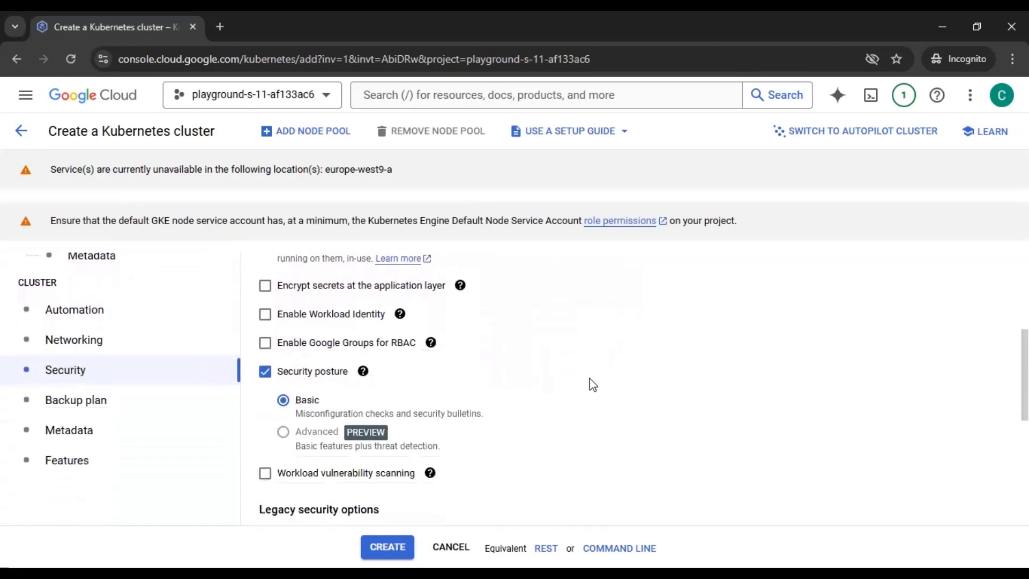
scroll(591, 385, up, 2)
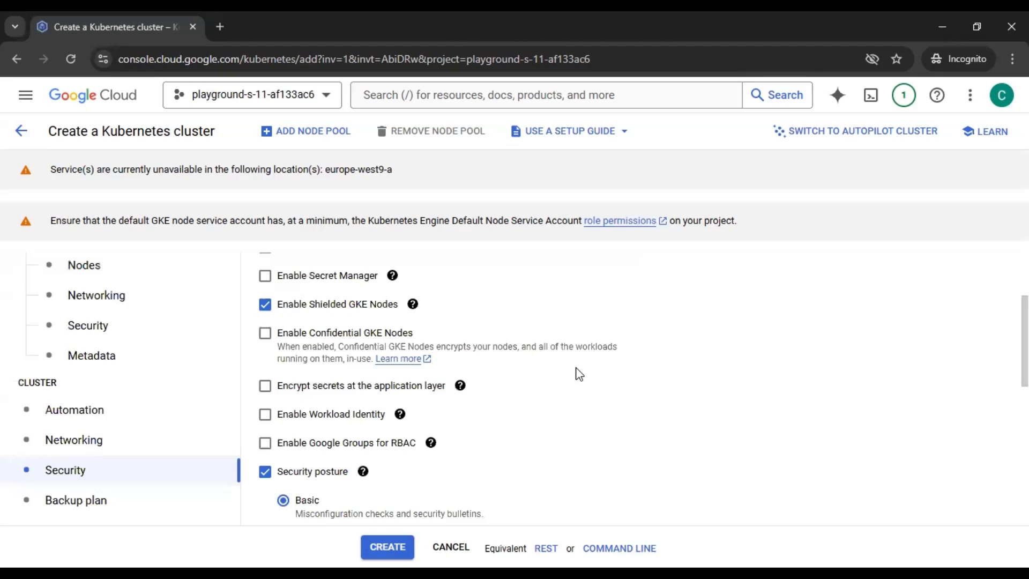
scroll(579, 374, down, 2)
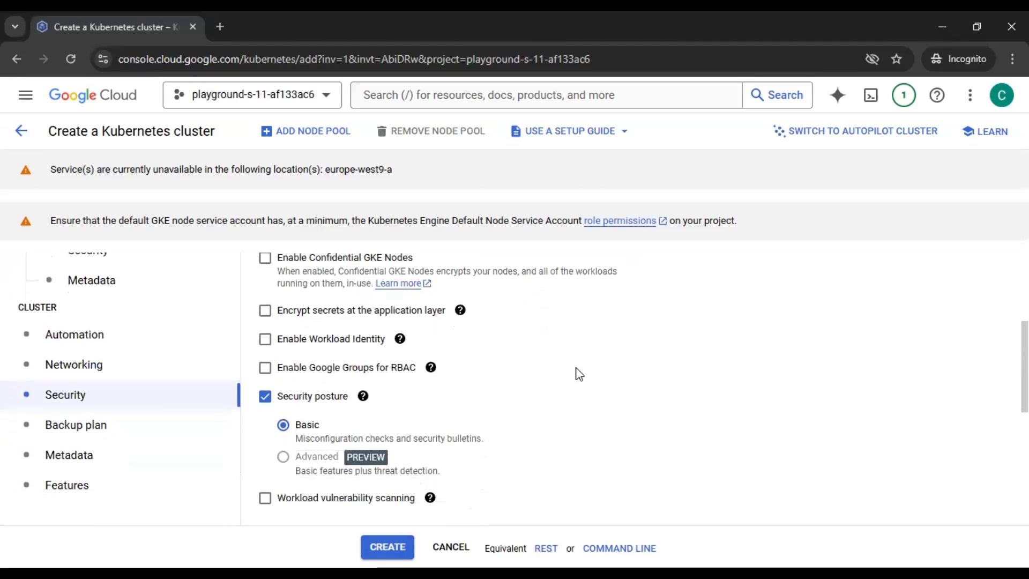
scroll(578, 373, down, 1)
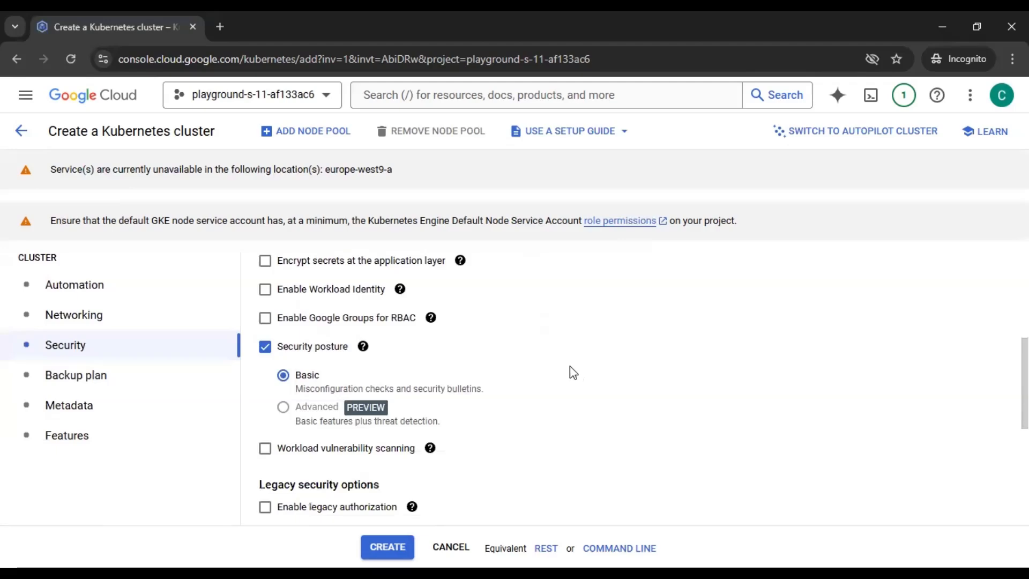
- Read the Google Groups for RBAC and Workload Identity help, then try enabling Workload Identity and turn it off again
click(431, 318)
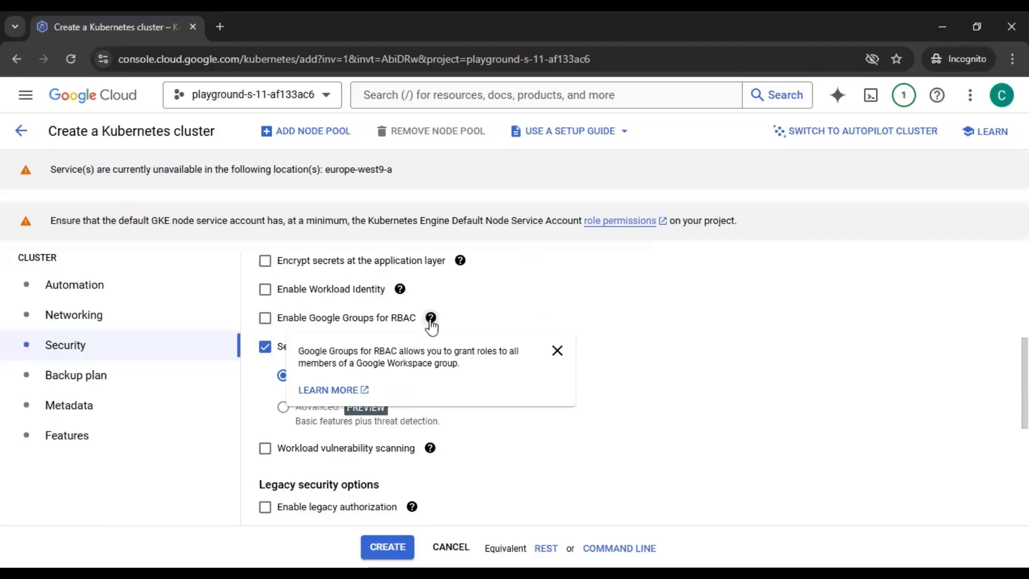
click(440, 329)
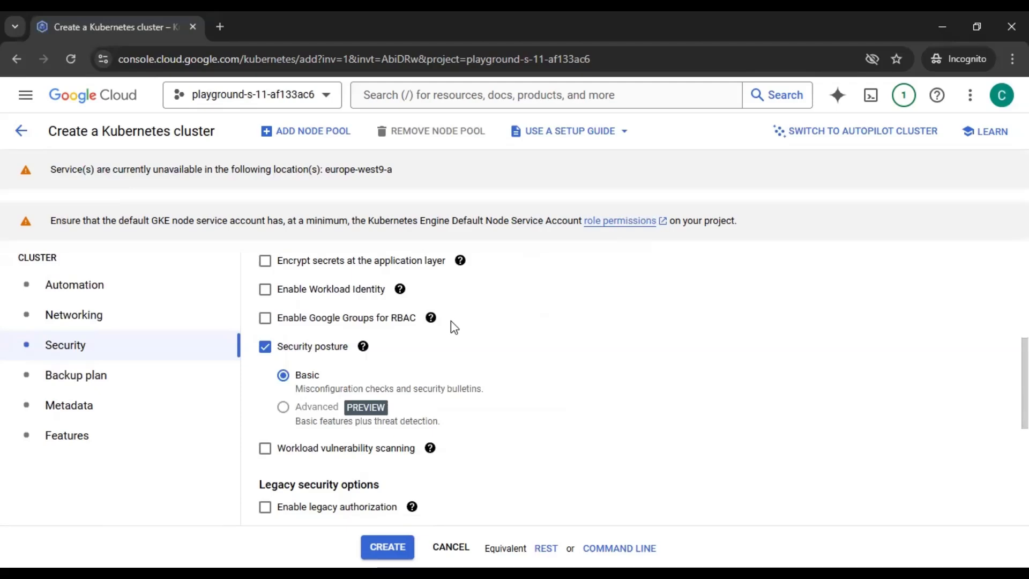
click(399, 294)
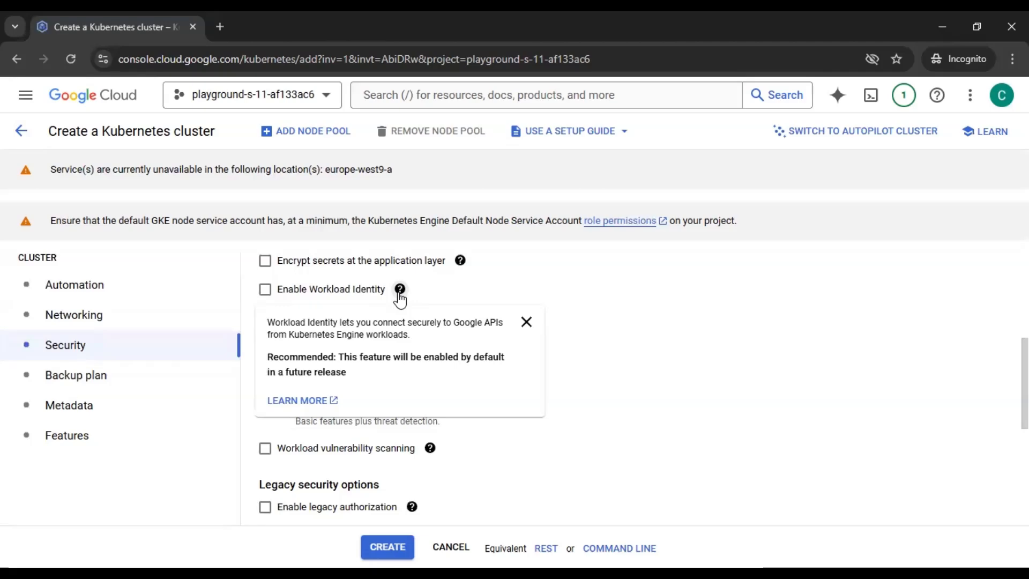
click(369, 295)
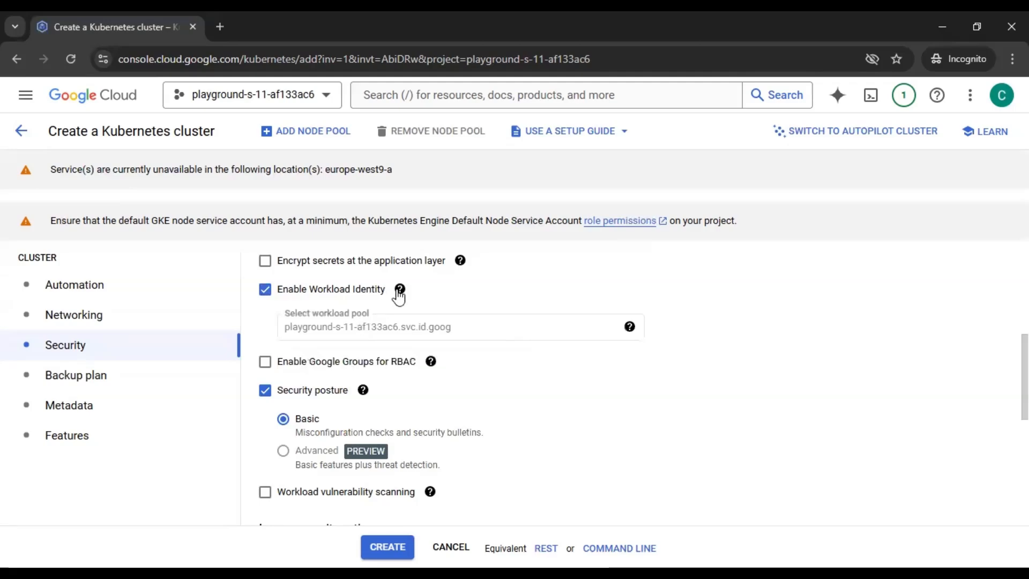
mouse_move(399, 293)
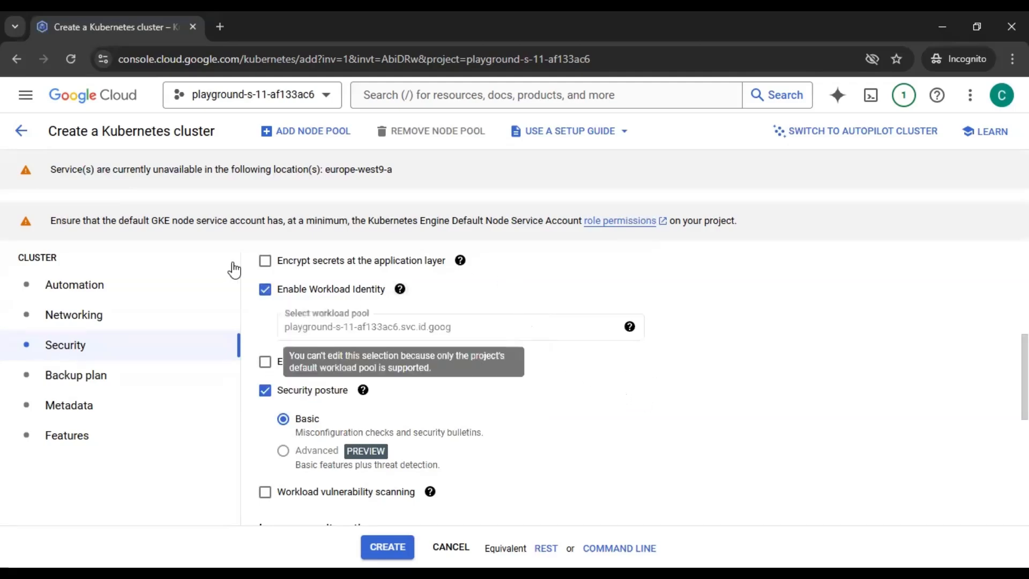
click(265, 289)
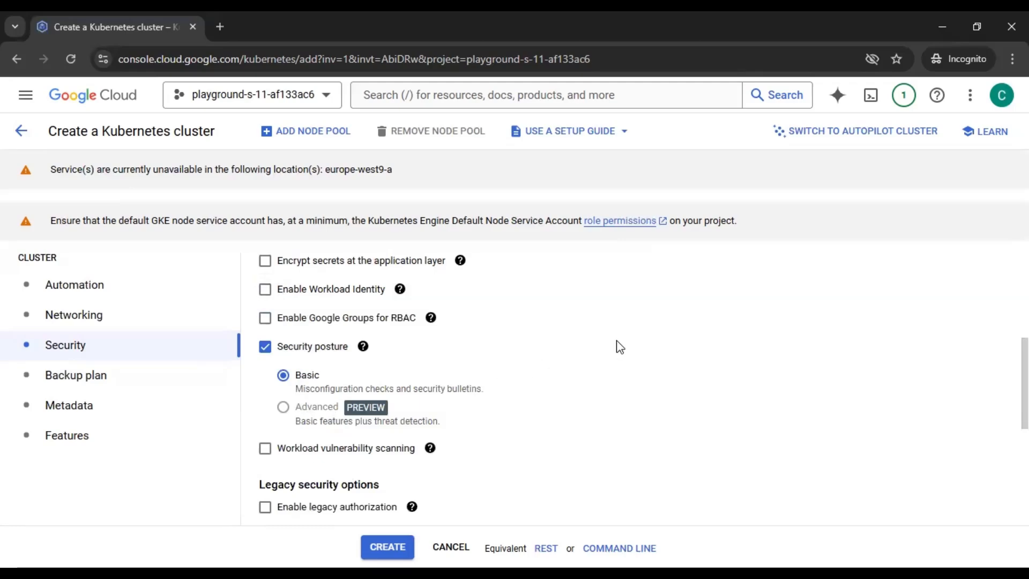
- Read the help for workload vulnerability scanning, try enabling the scanning to see its Basic and Advanced levels, and turn it off again
scroll(616, 345, down, 2)
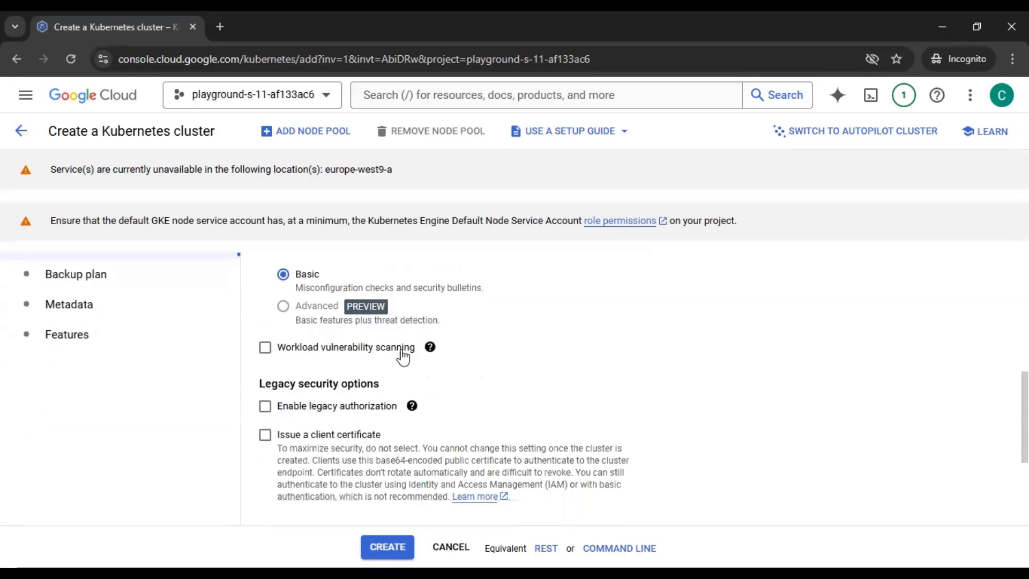
click(430, 347)
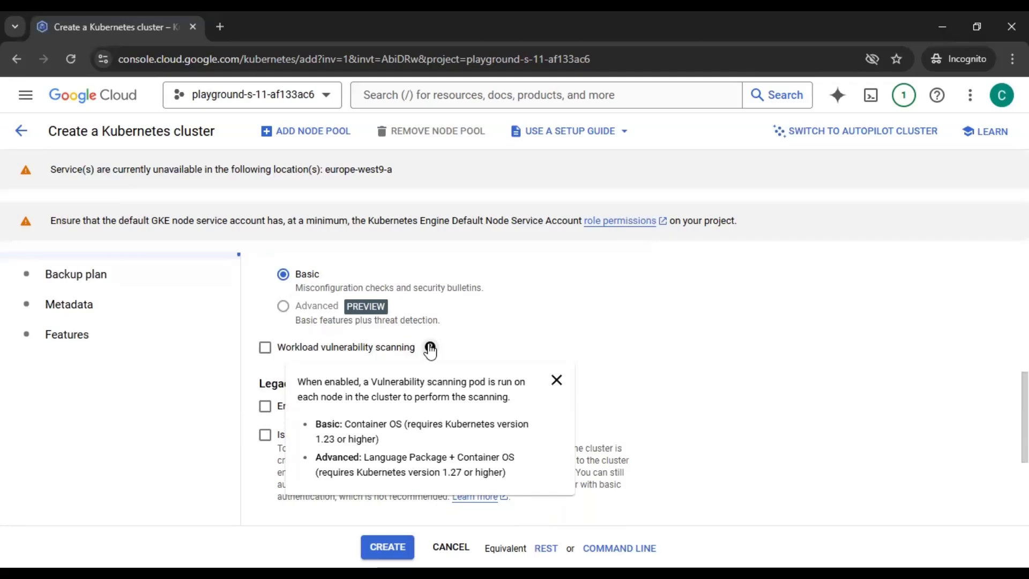
click(374, 351)
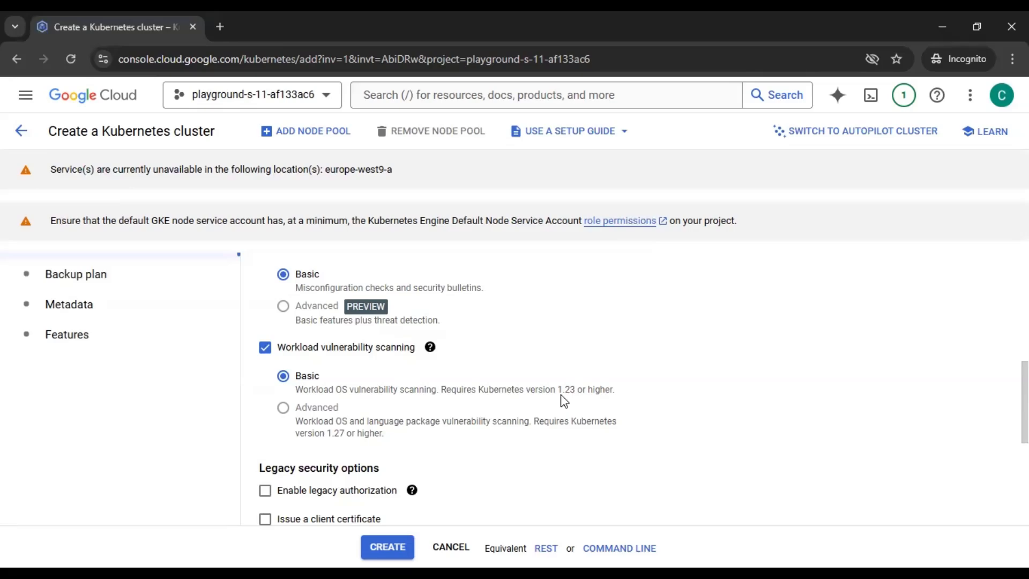
click(321, 350)
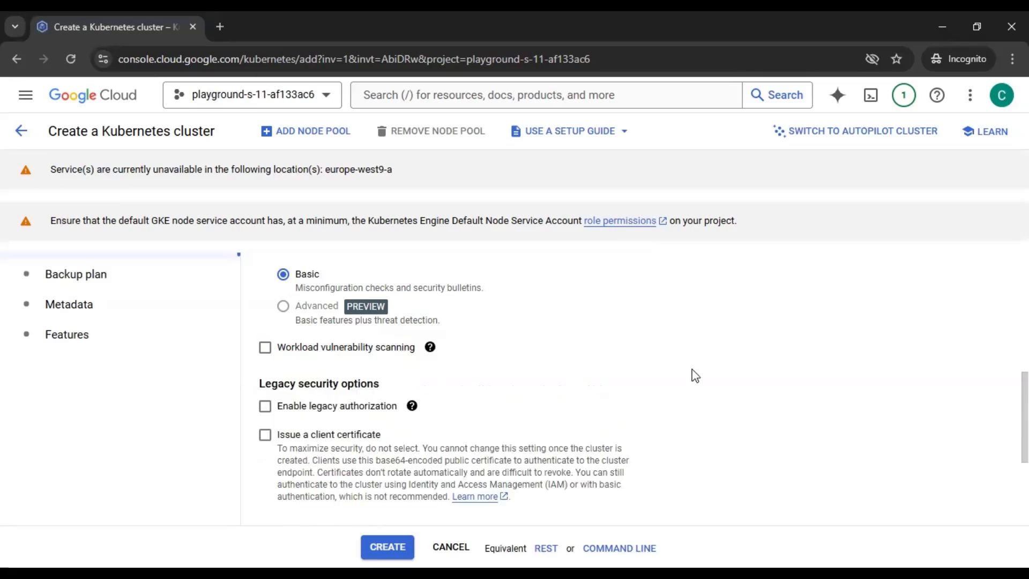
- Check the legacy authorization help and client certificate option under Legacy security options, and open the cluster's Backup plan settings
scroll(692, 373, down, 2)
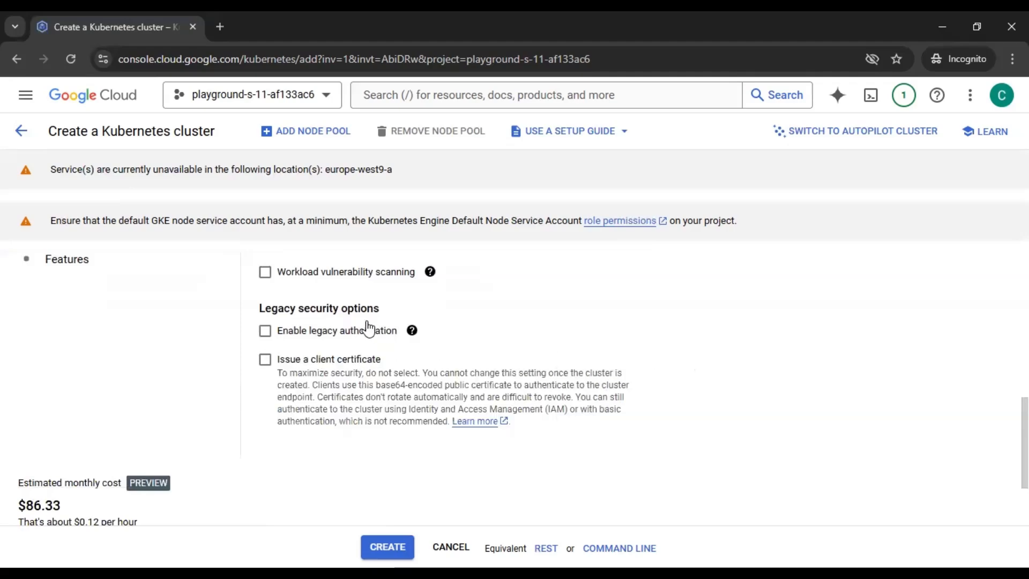
click(410, 332)
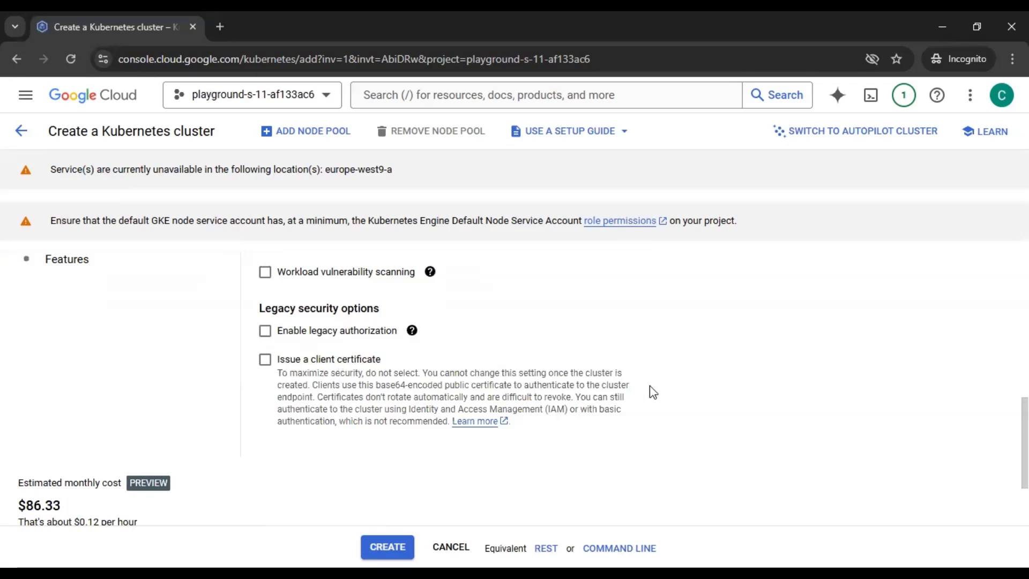
scroll(700, 444, up, 2)
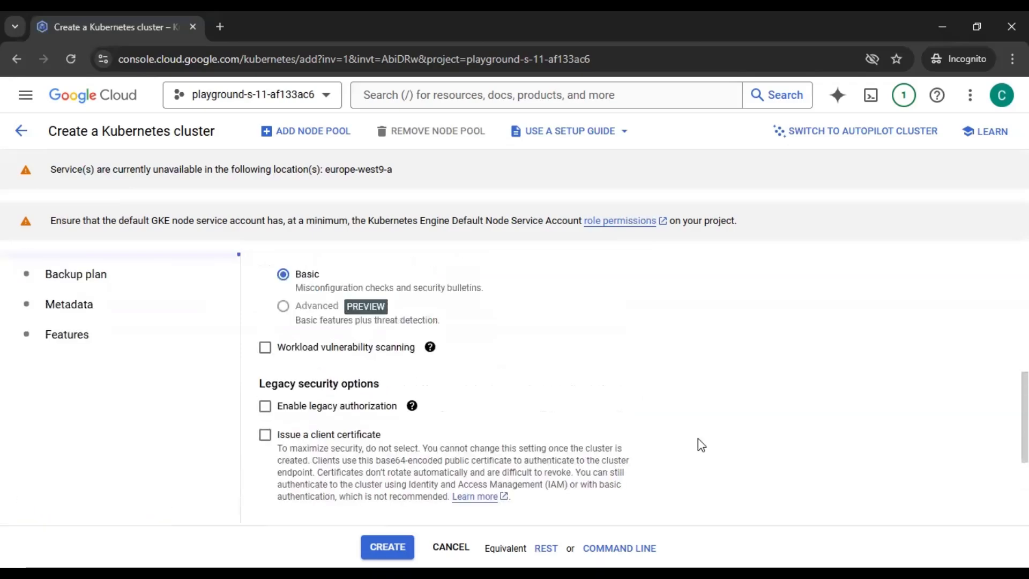
scroll(700, 444, up, 2)
click(70, 374)
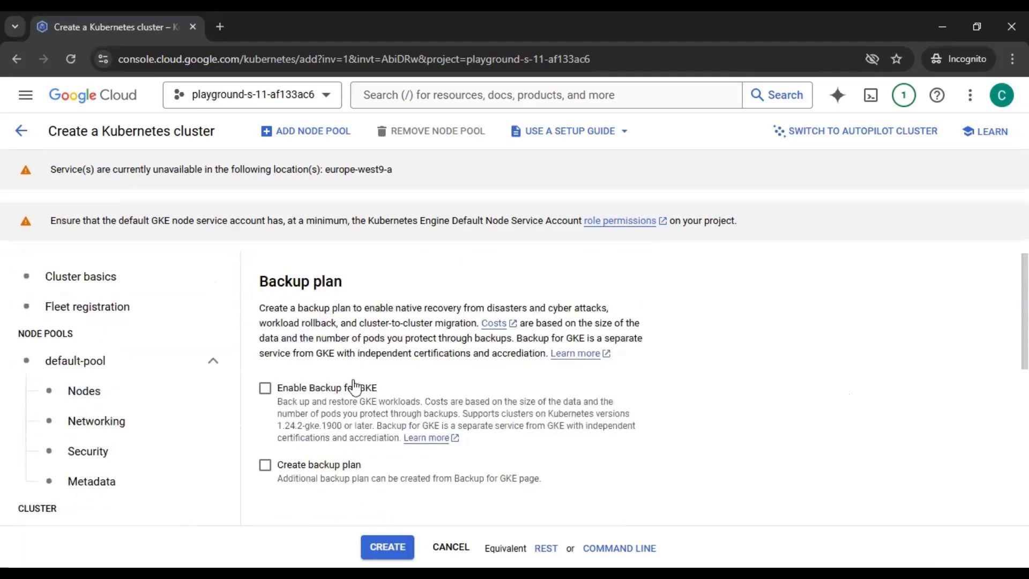
- Enable Backup for GKE with a backup plan, and look over the plan's name, region, target RPO and backup deletion period
click(268, 392)
click(311, 469)
scroll(674, 419, down, 3)
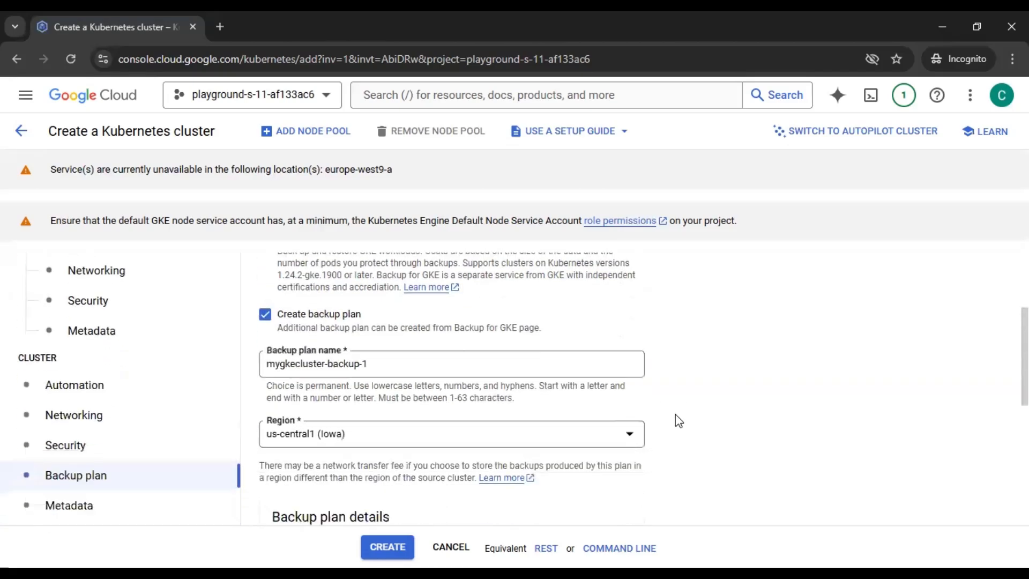
scroll(675, 413, down, 1)
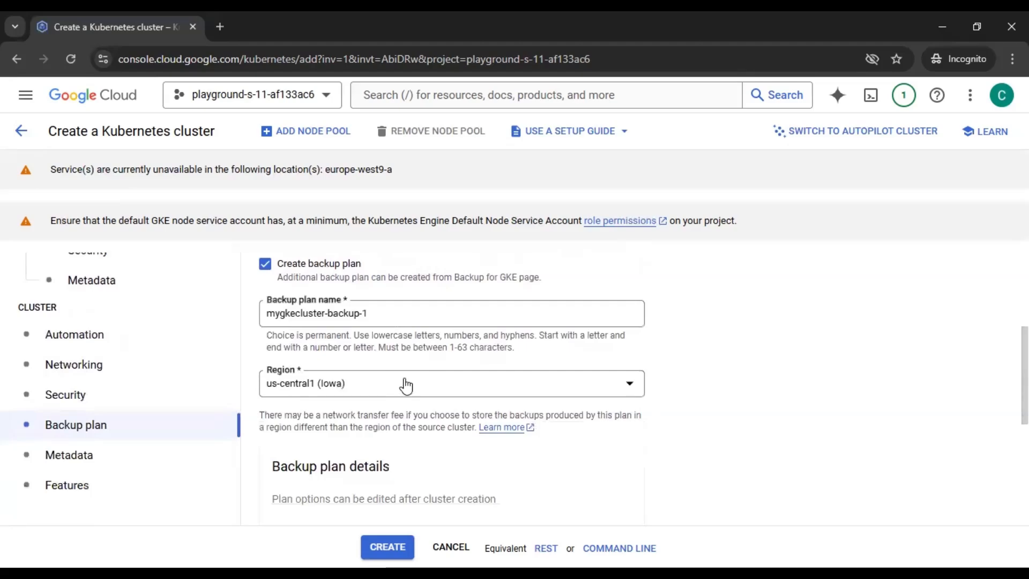
scroll(406, 385, down, 4)
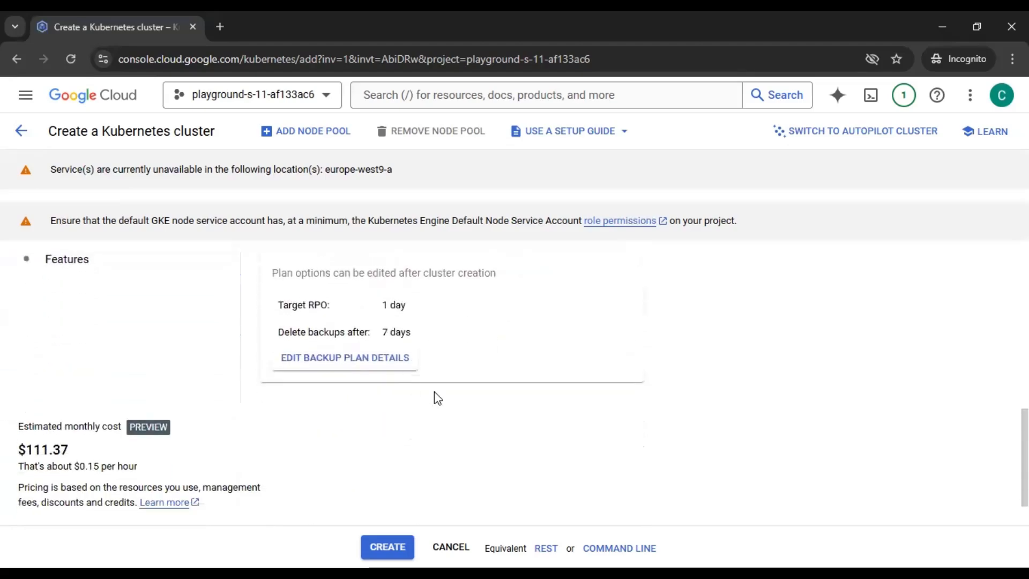
scroll(438, 397, up, 2)
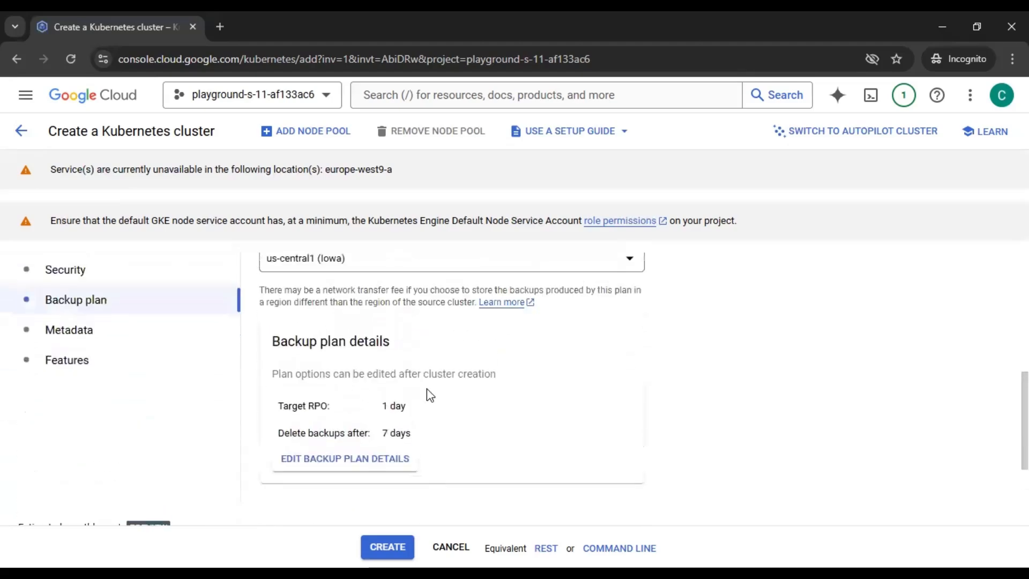
double_click(401, 434)
click(743, 429)
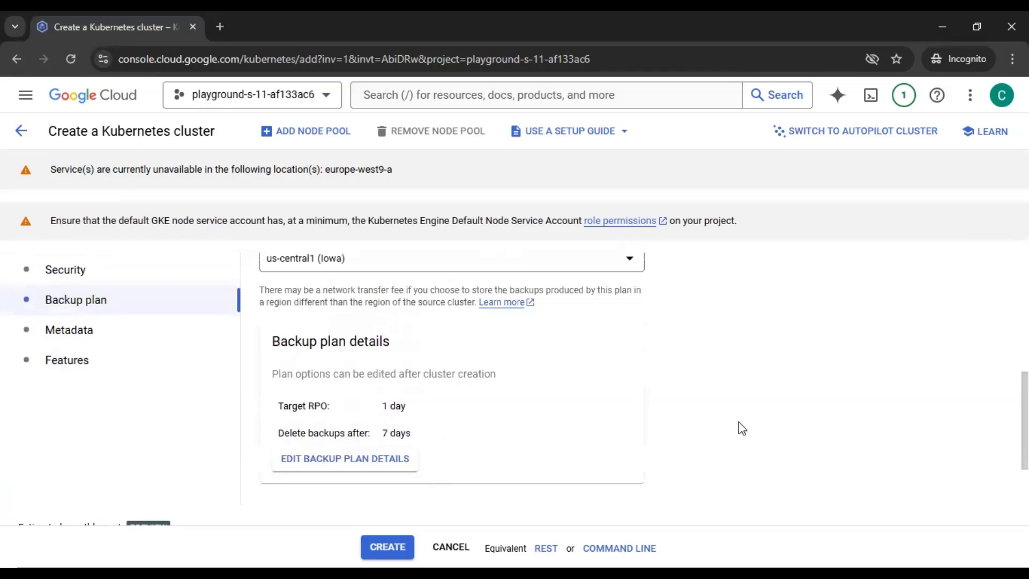
- Open the backup plan details for editing and examine the storage region, backup schedule, target RPO and retention policy options
click(341, 460)
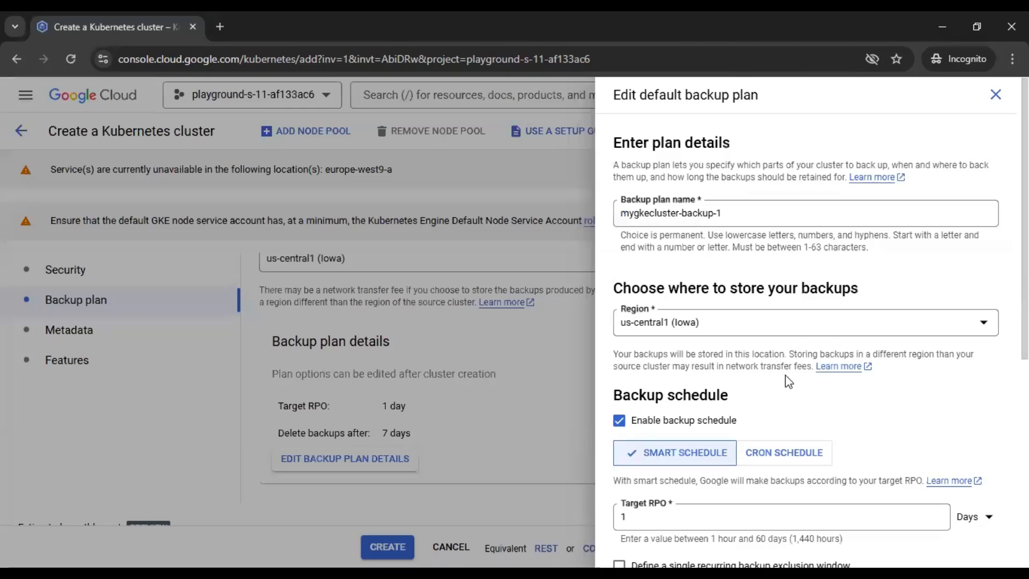
scroll(785, 375, down, 2)
scroll(788, 382, down, 1)
scroll(788, 382, down, 2)
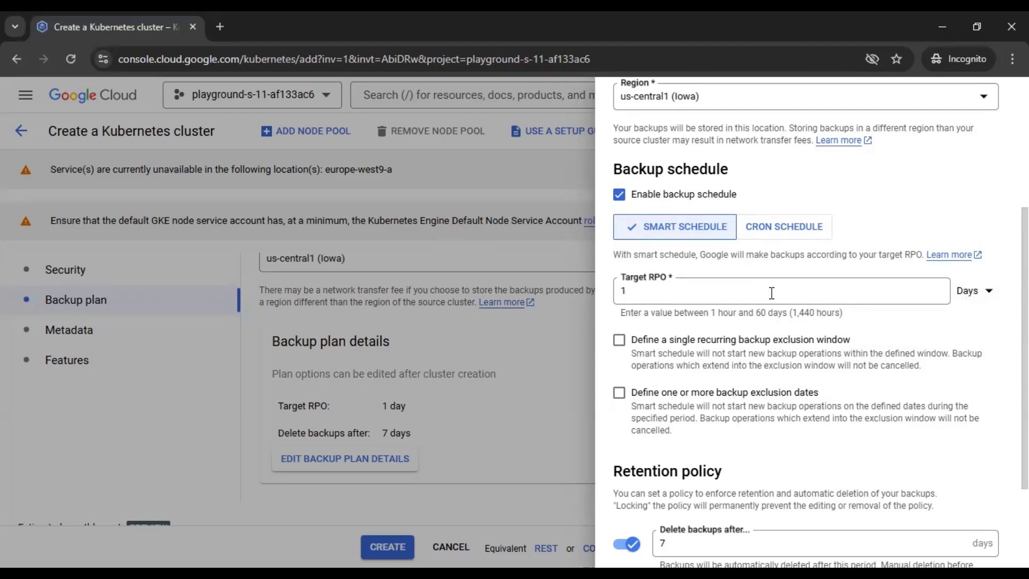
scroll(772, 305, down, 3)
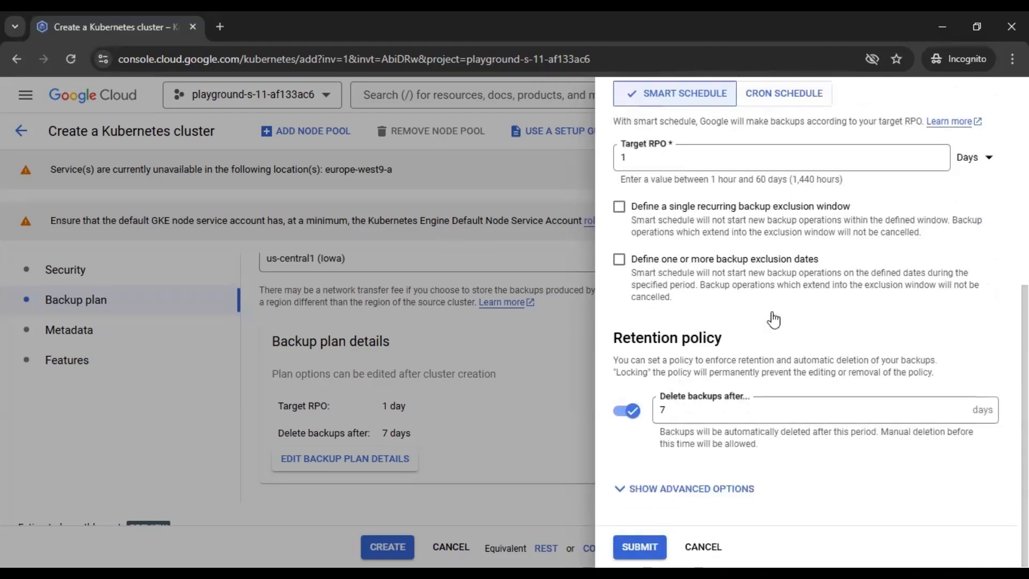
scroll(772, 320, up, 7)
scroll(773, 320, down, 5)
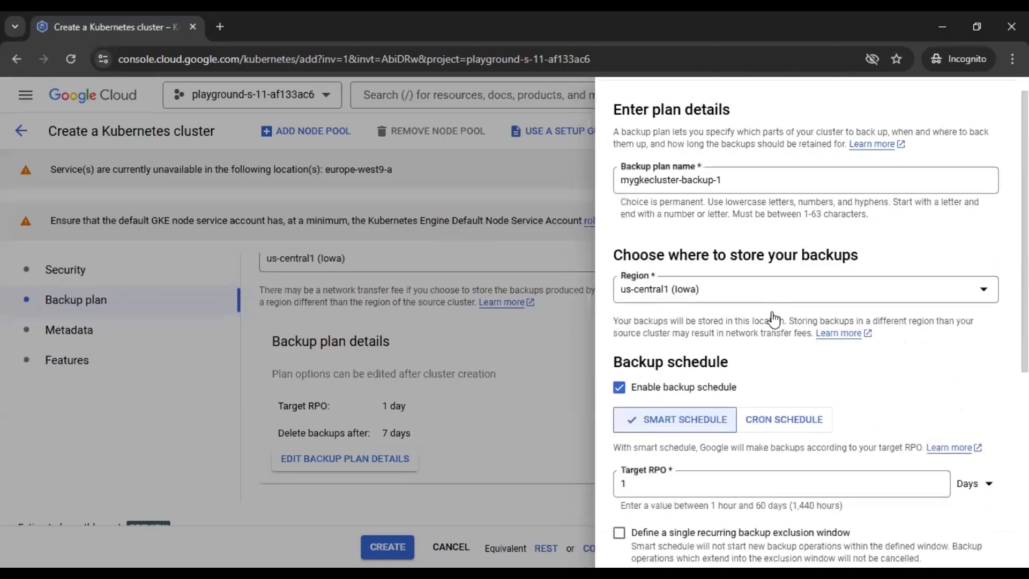
scroll(773, 319, down, 2)
scroll(773, 320, up, 6)
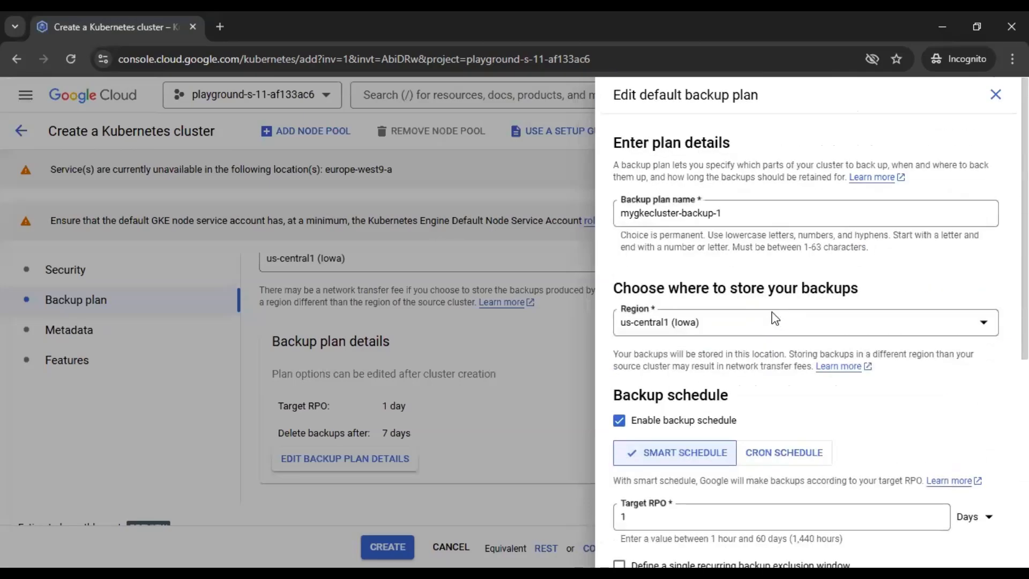
scroll(775, 319, down, 1)
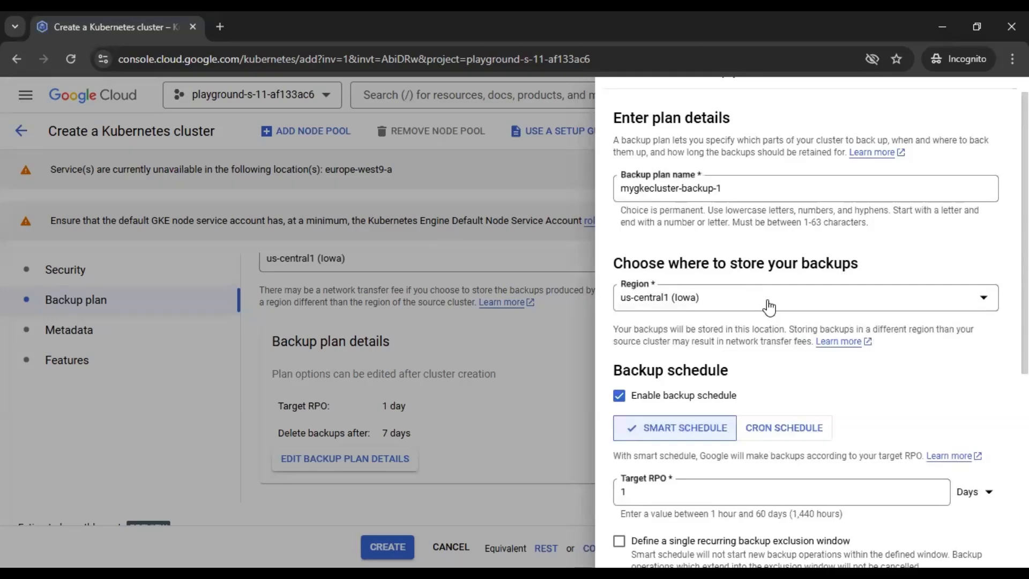
scroll(769, 307, down, 4)
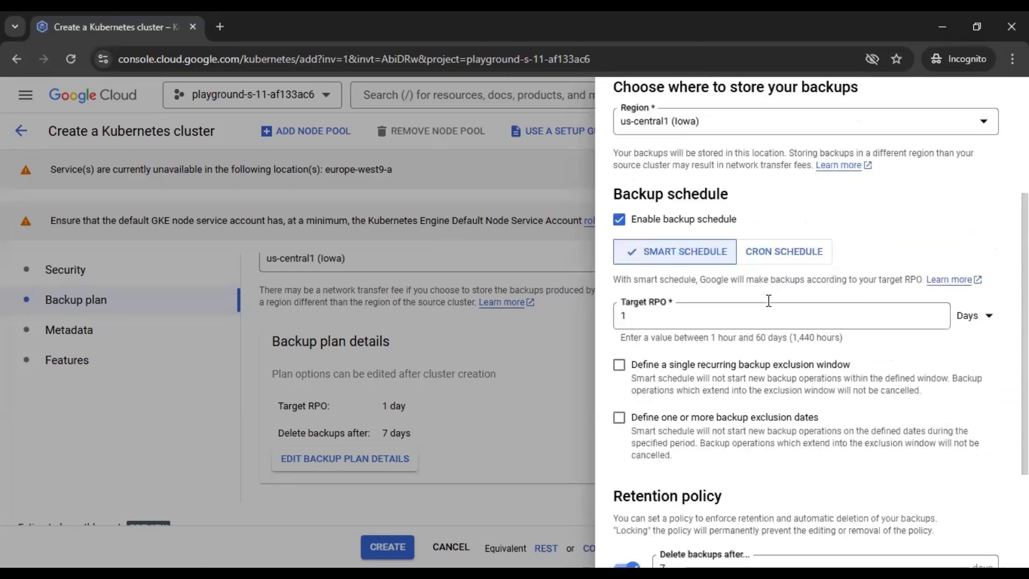
scroll(770, 306, down, 2)
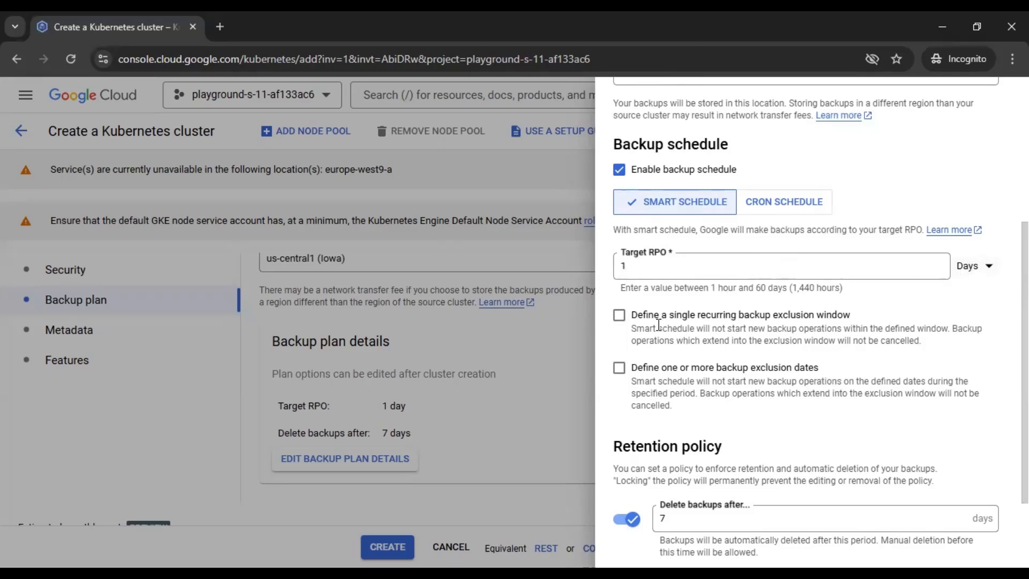
- Try the recurring backup exclusion window, checking its duration units, and the backup exclusion dates option, turning both off again
click(624, 323)
scroll(805, 332, down, 1)
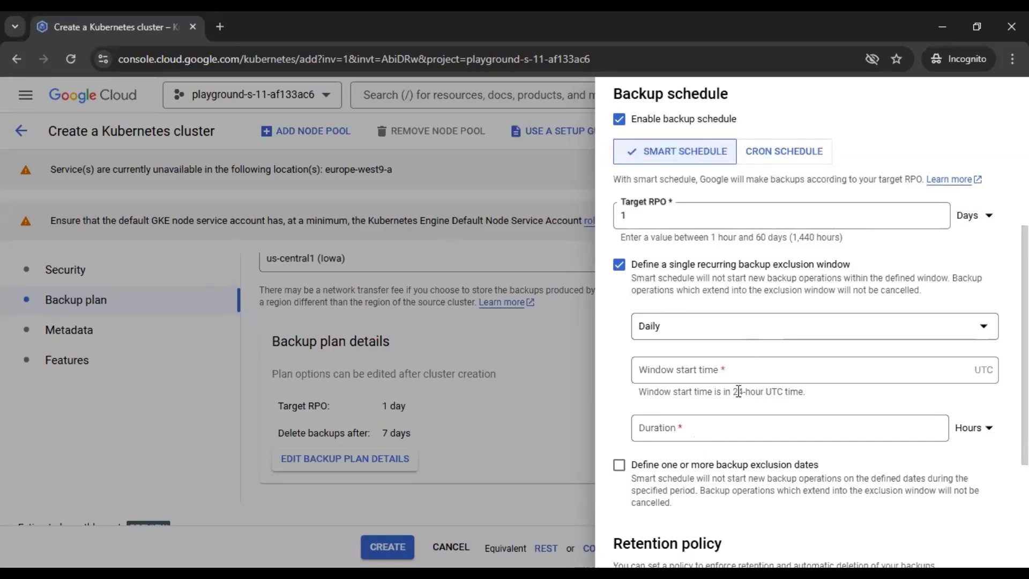
click(730, 421)
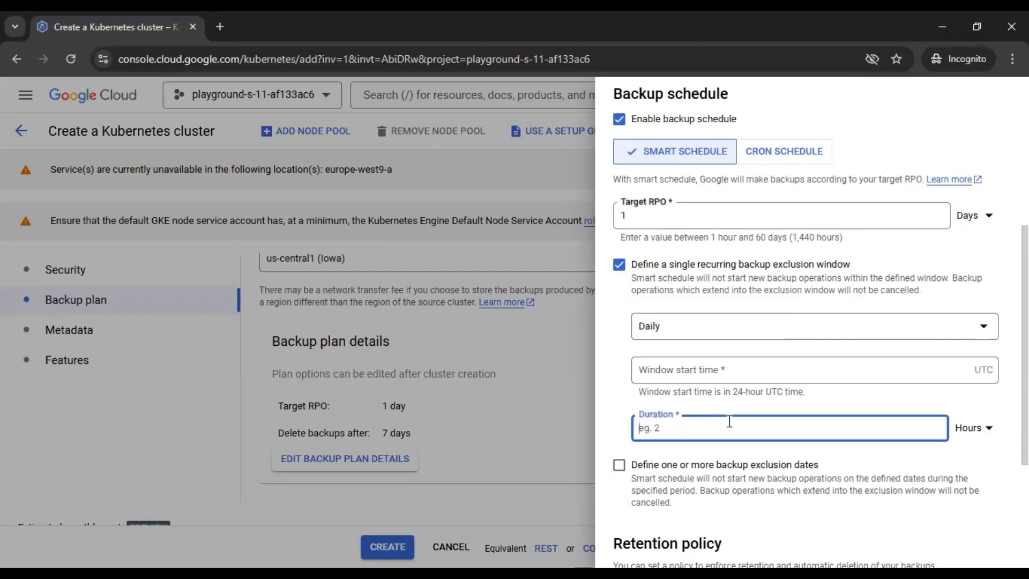
click(619, 395)
click(985, 429)
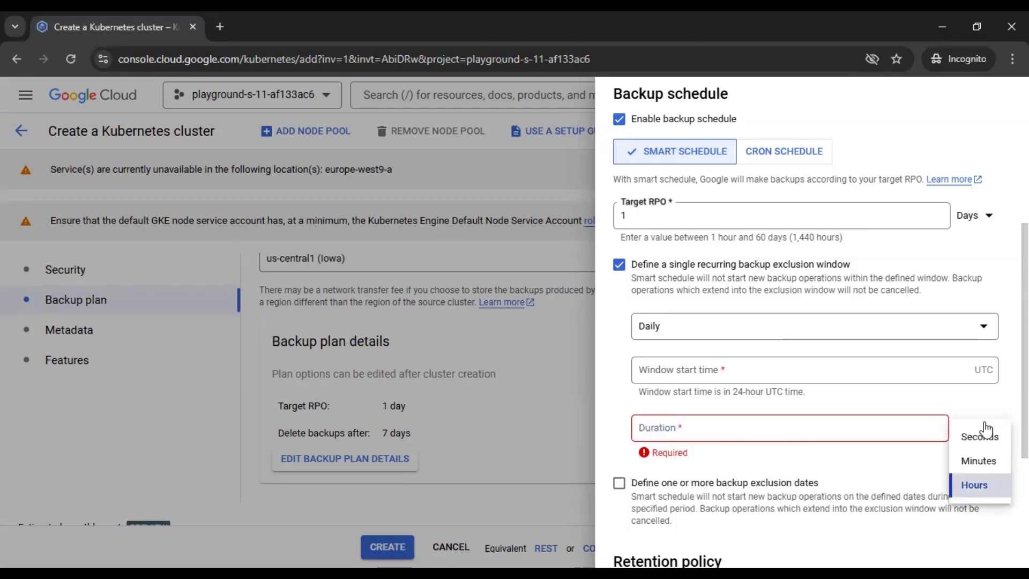
click(624, 406)
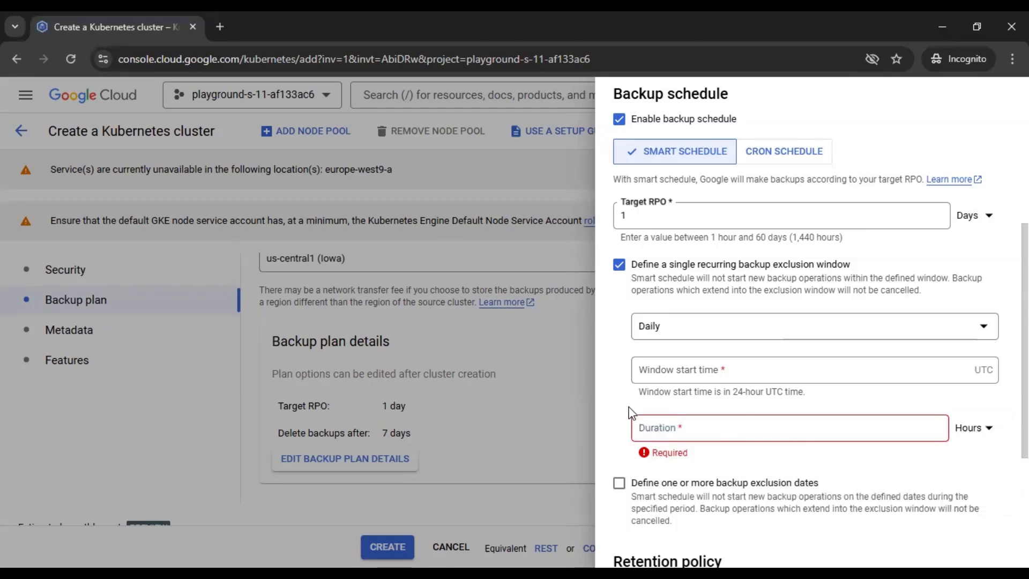
click(619, 266)
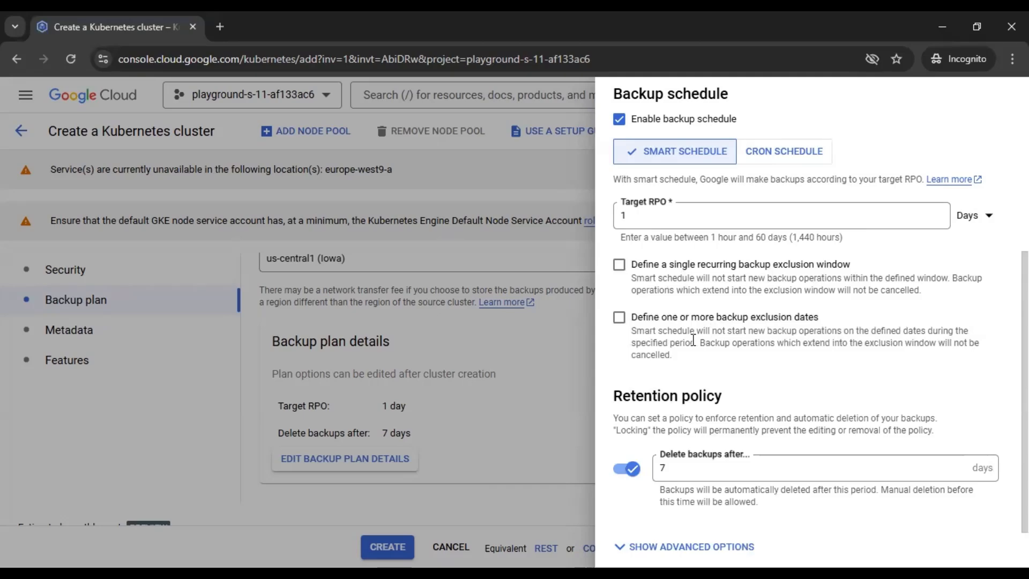
click(622, 320)
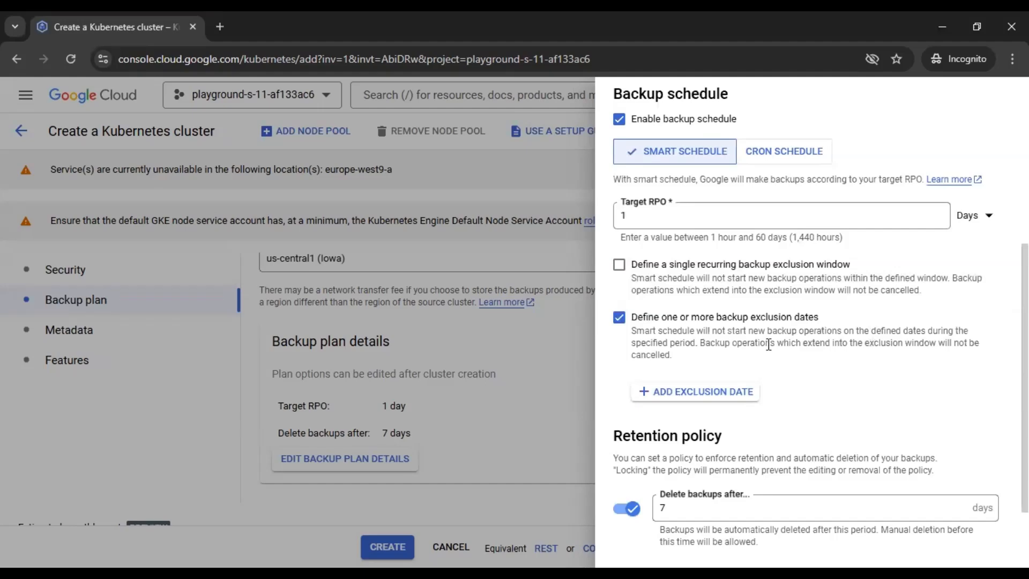
click(737, 332)
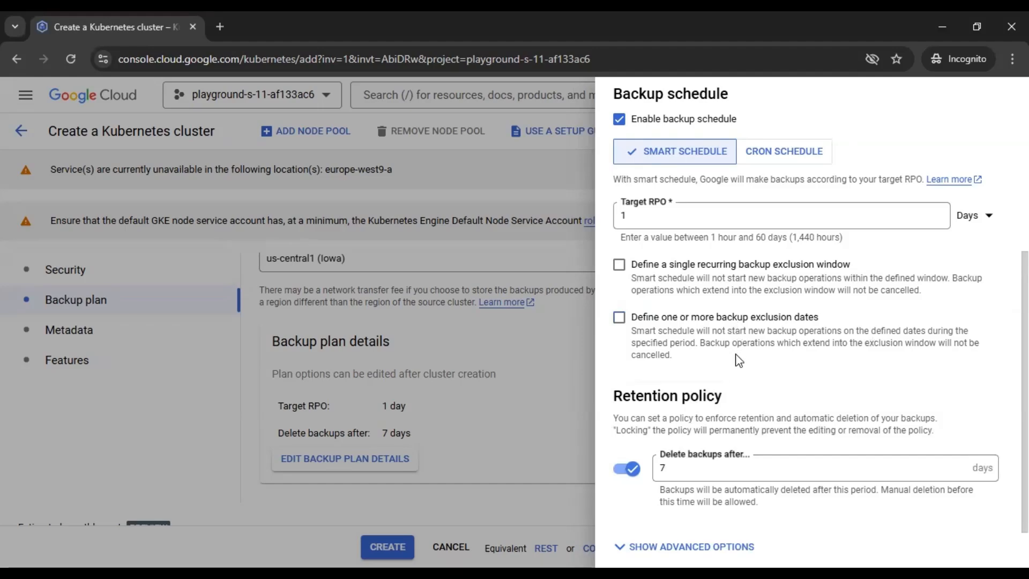
- Expand the plan's advanced options, examine backup scope, mode, included data and encryption, and close the plan editor without submitting
scroll(906, 365, down, 1)
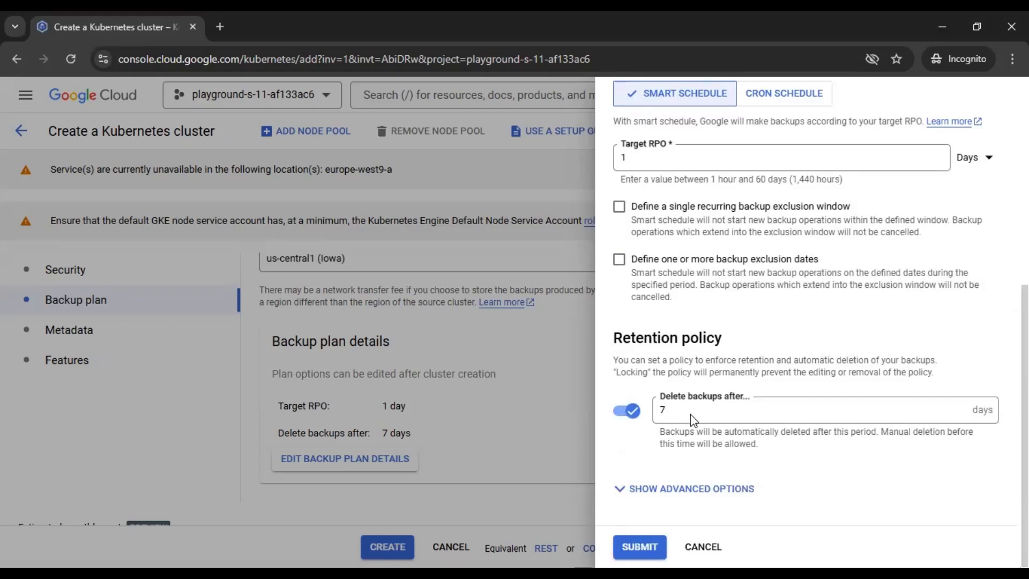
click(703, 492)
scroll(771, 382, down, 7)
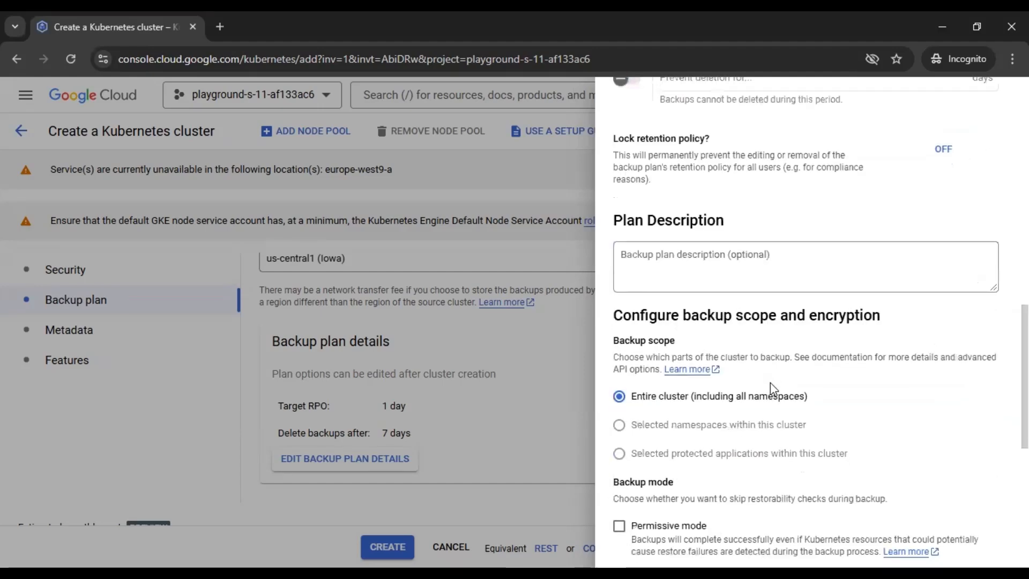
scroll(770, 382, down, 2)
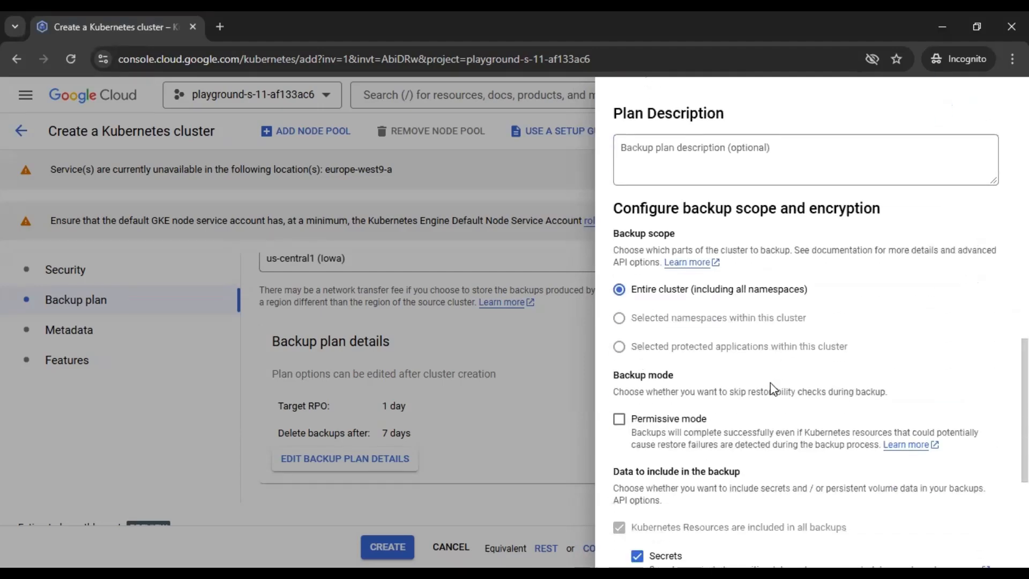
scroll(771, 383, down, 1)
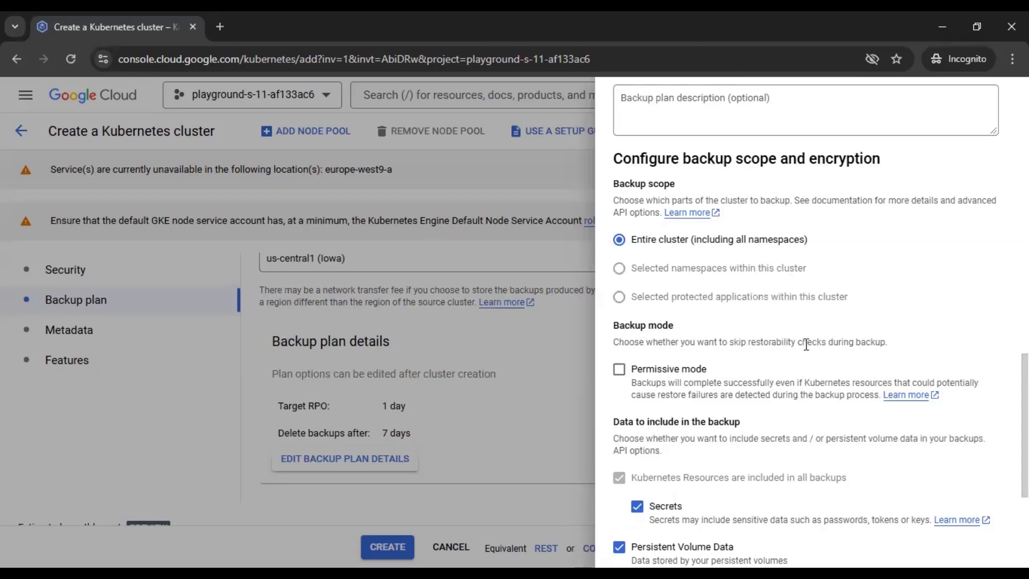
scroll(806, 344, down, 2)
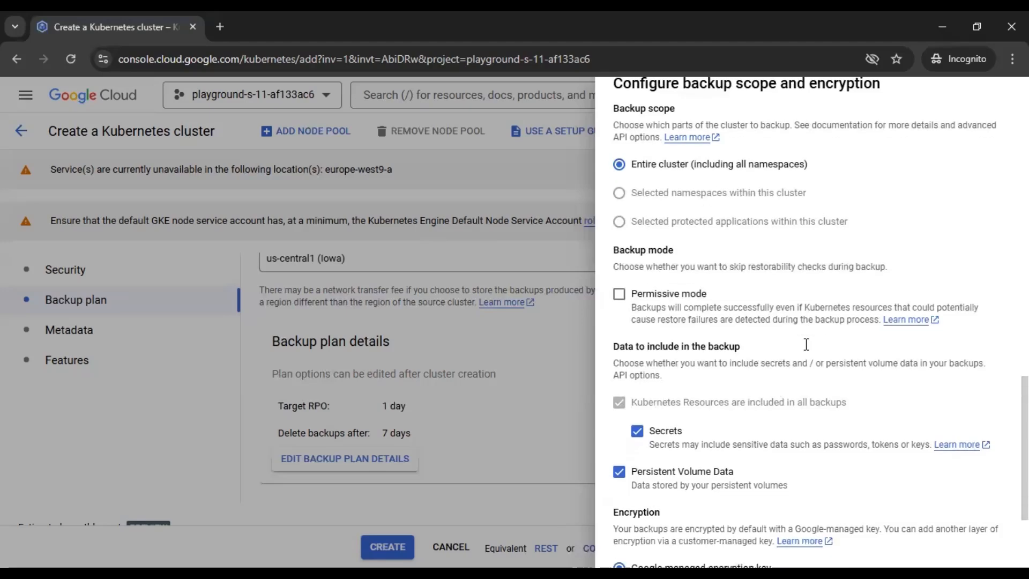
scroll(807, 351, down, 1)
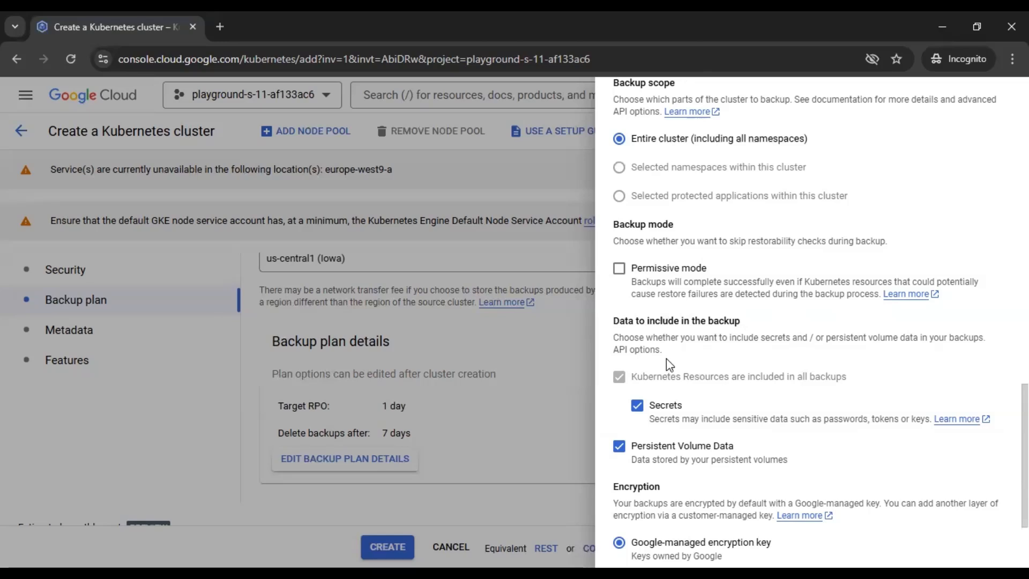
scroll(758, 367, down, 1)
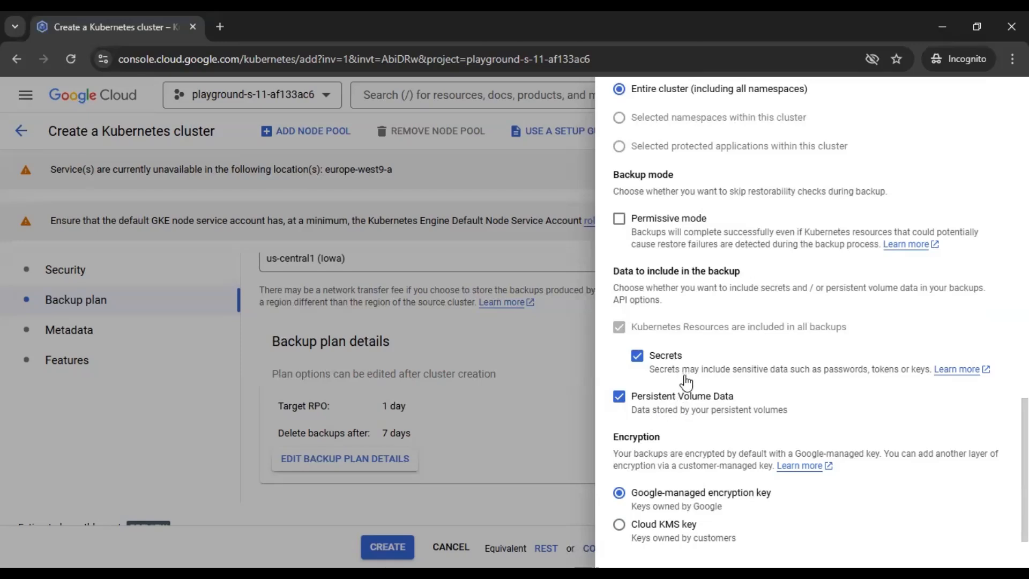
scroll(769, 384, down, 2)
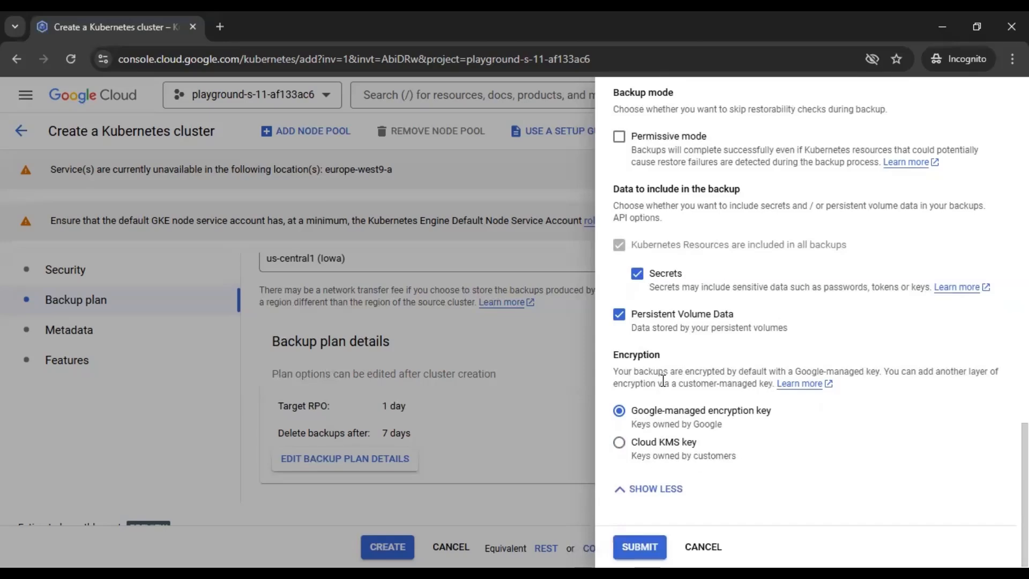
drag(633, 408, 787, 411)
click(786, 410)
scroll(719, 442, up, 2)
scroll(717, 438, up, 10)
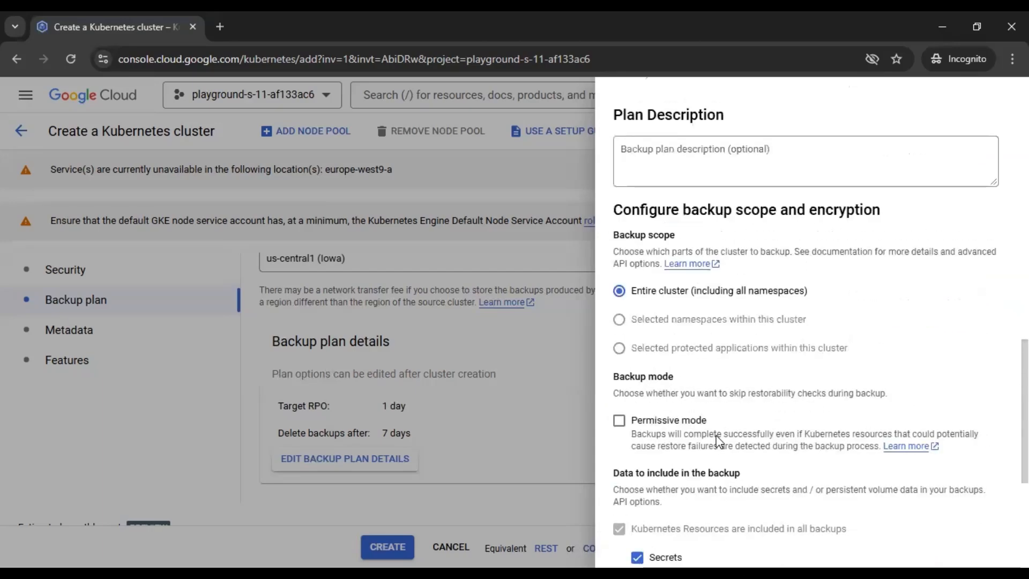
scroll(792, 348, up, 3)
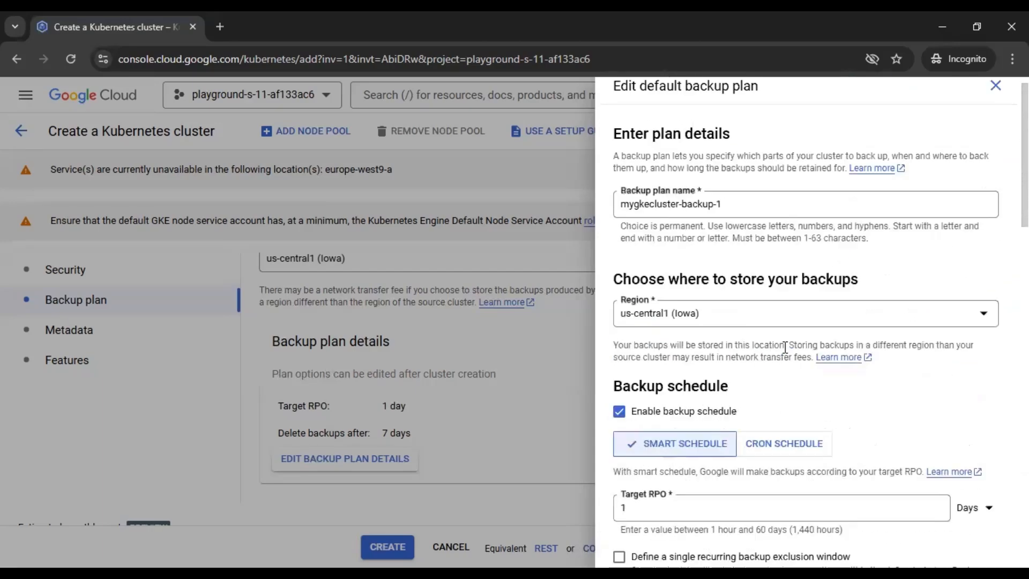
click(995, 96)
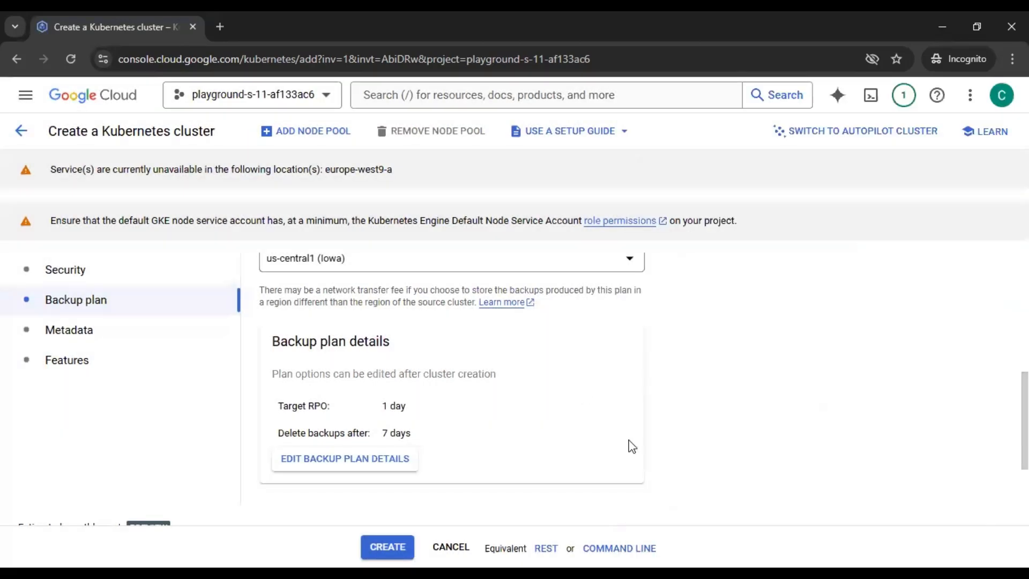
- Turn off backup plan creation and Backup for GKE for the cluster
scroll(633, 446, up, 4)
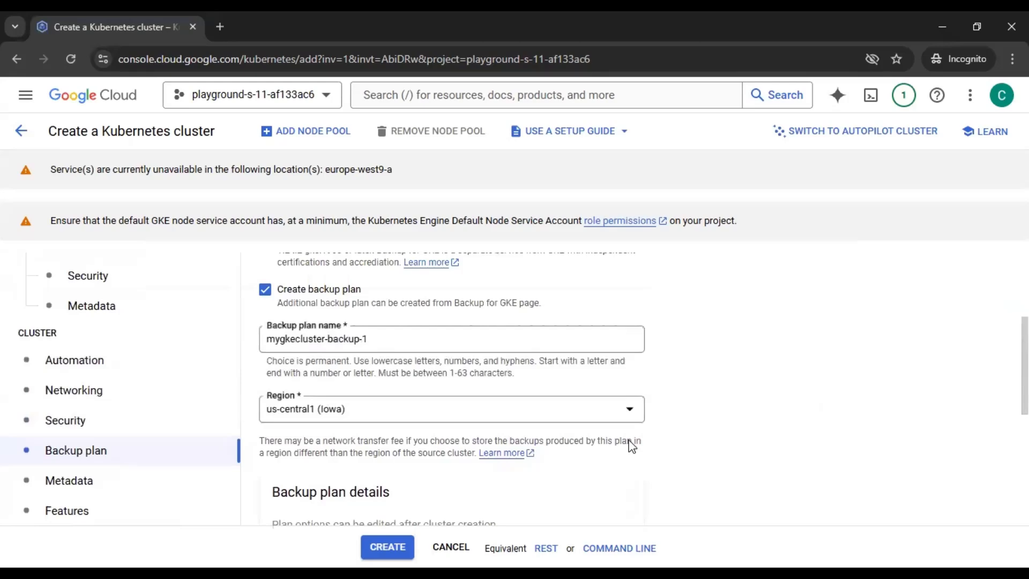
scroll(631, 445, up, 2)
scroll(631, 445, down, 2)
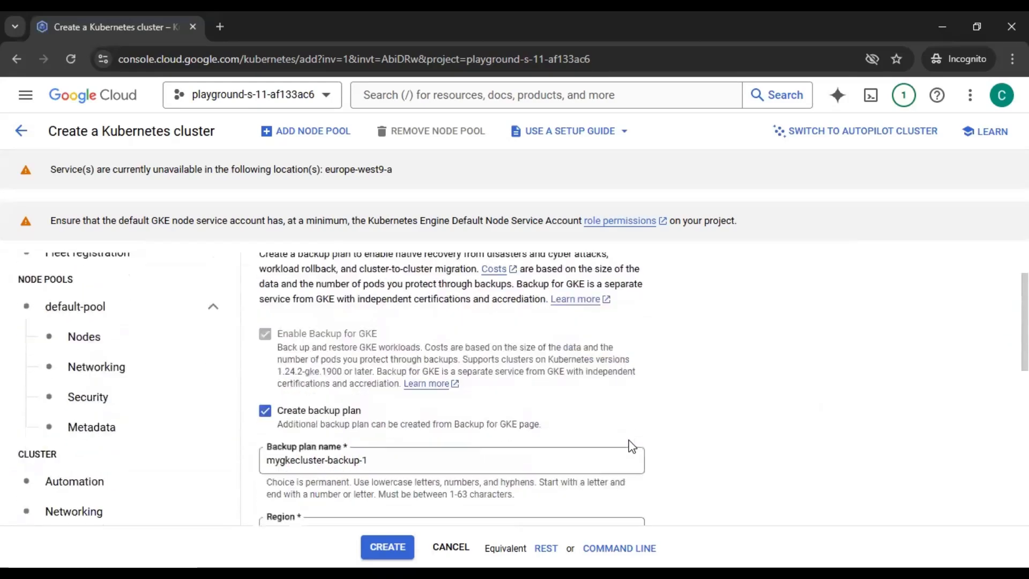
click(265, 366)
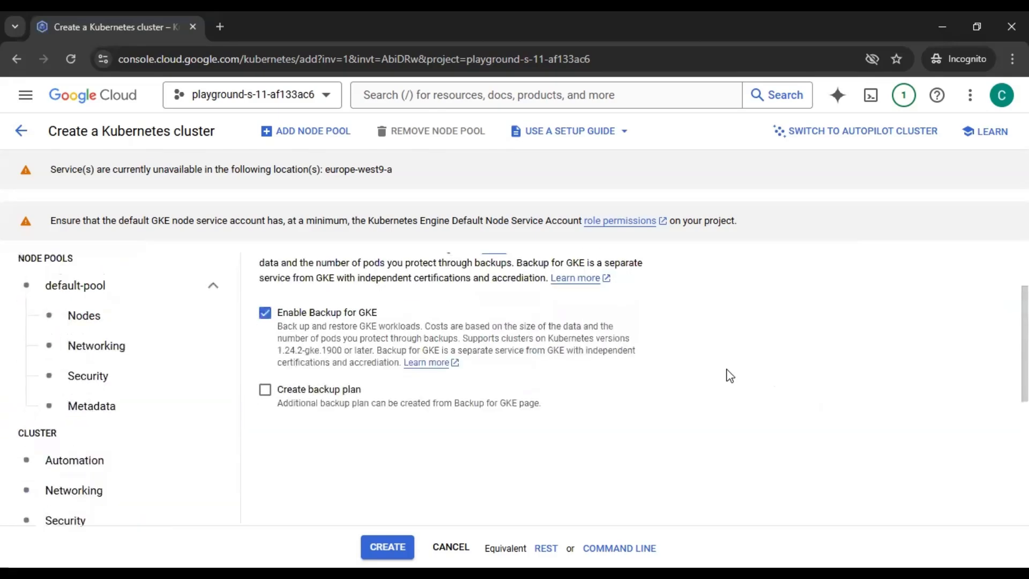
click(271, 312)
scroll(799, 355, down, 5)
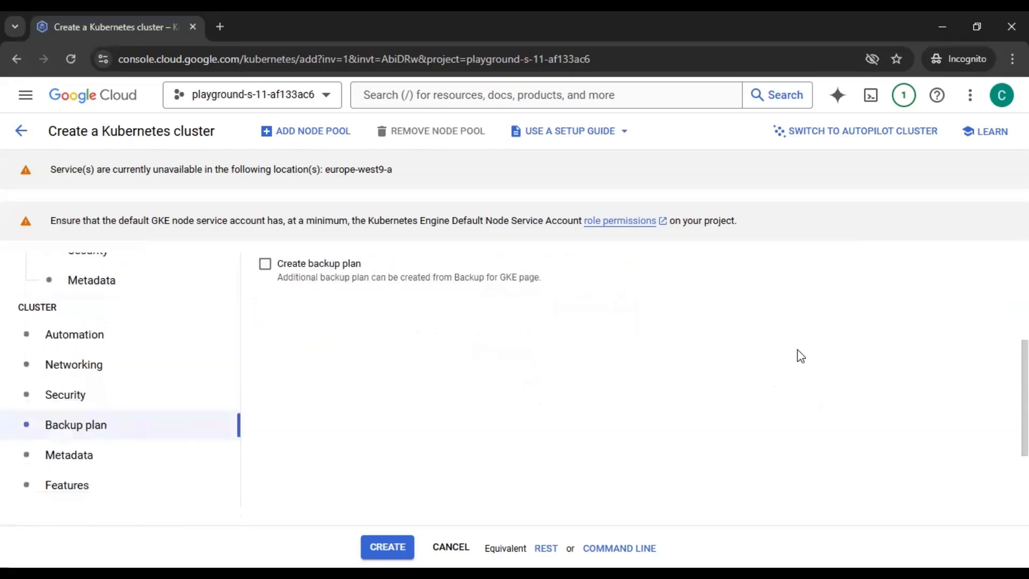
- Open the cluster-level Metadata settings and examine the description and labels options
click(214, 338)
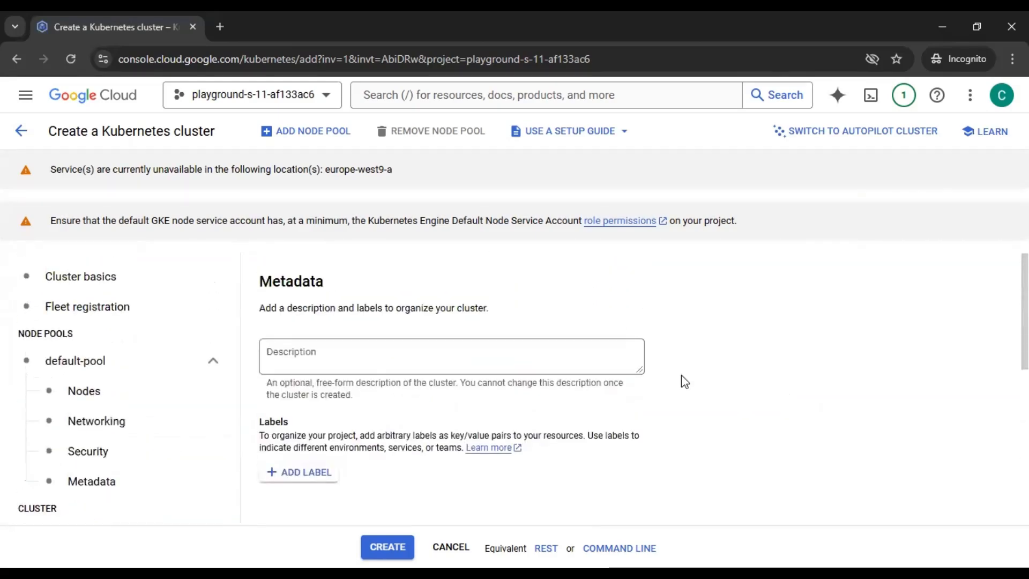
scroll(685, 382, down, 3)
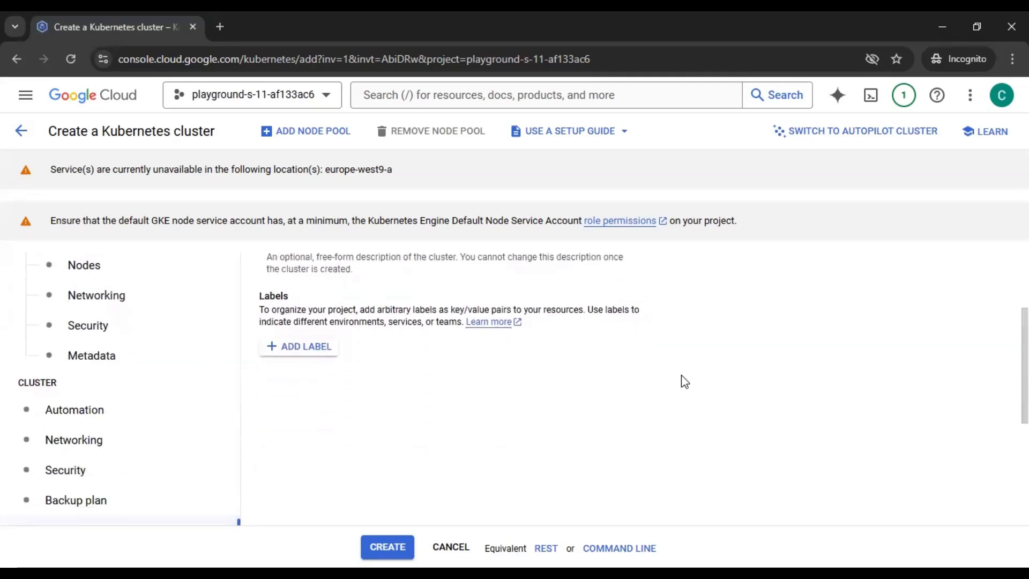
scroll(685, 381, down, 2)
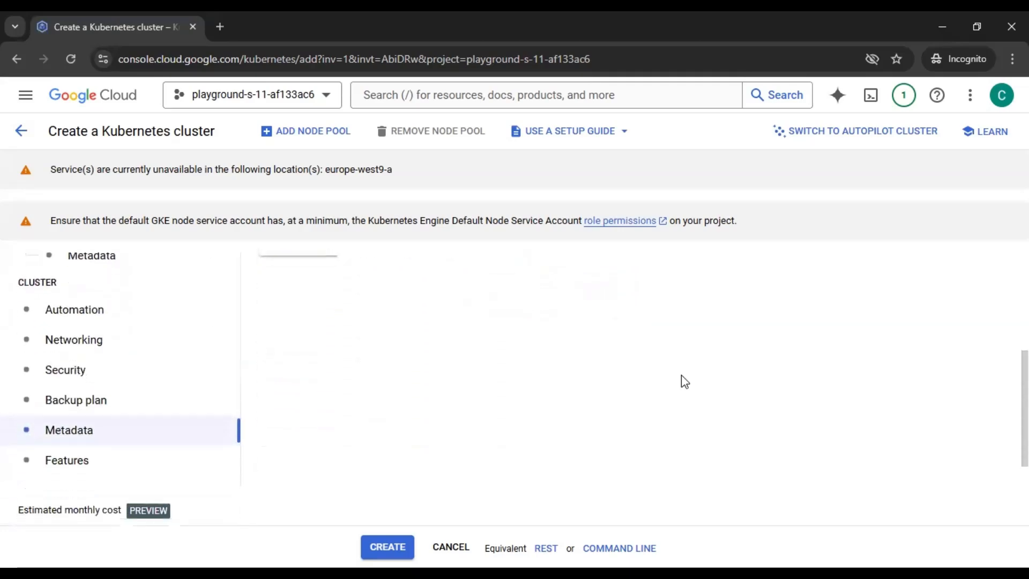
scroll(684, 381, up, 2)
scroll(685, 382, down, 2)
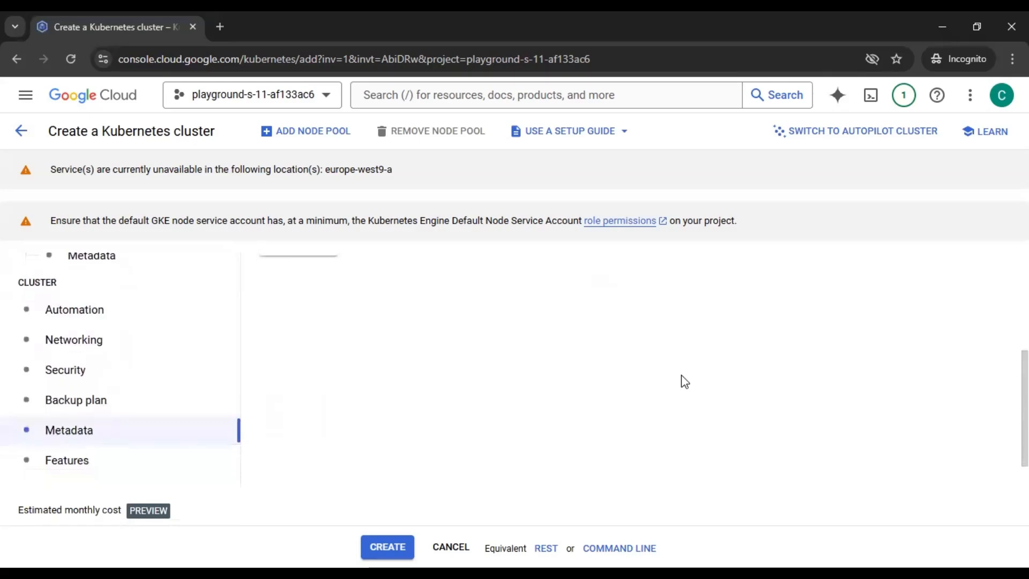
- Open the cluster's Features settings and examine the available logging components, closing the list without changing the selection
click(187, 467)
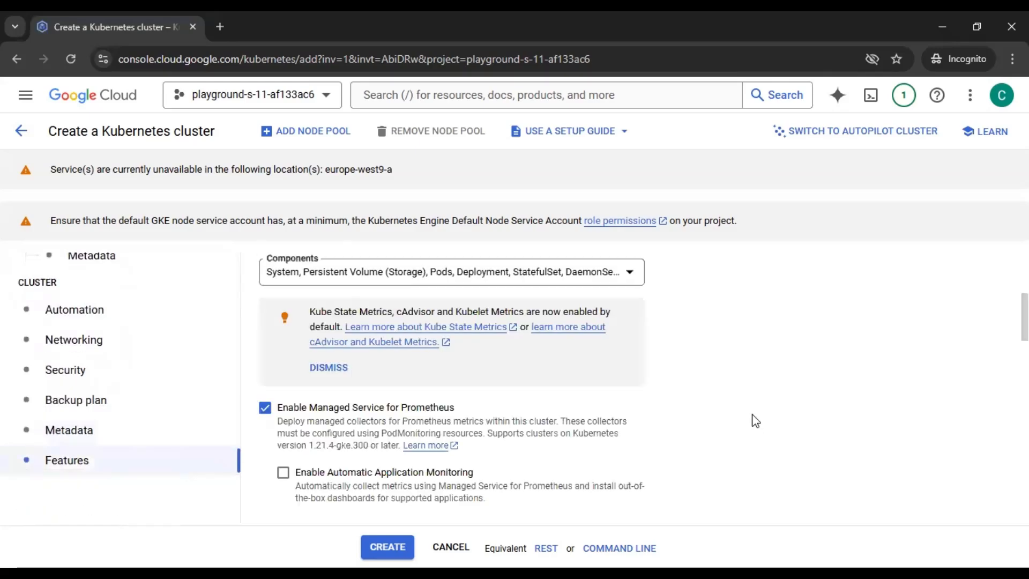
scroll(755, 421, up, 4)
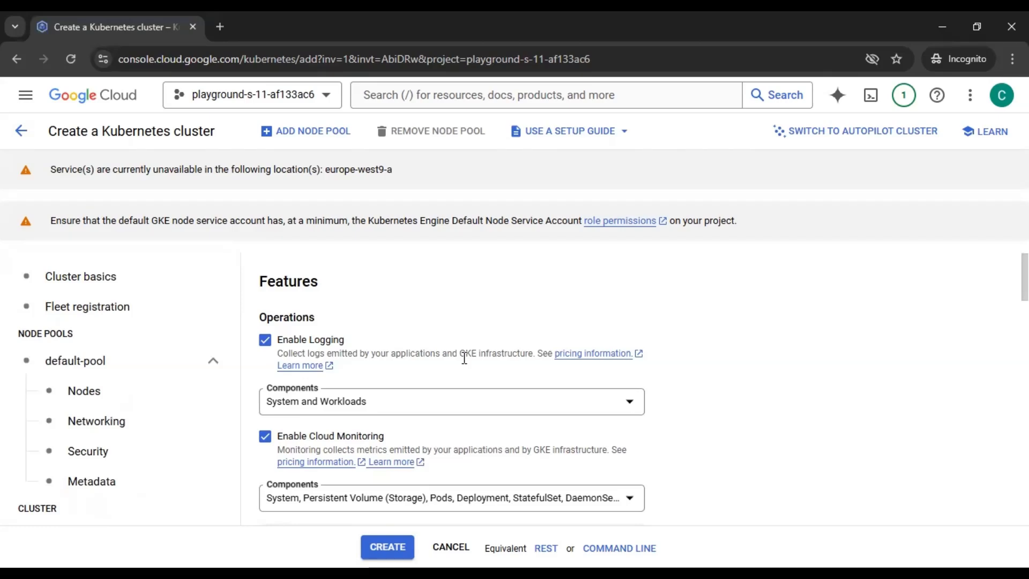
scroll(827, 381, down, 2)
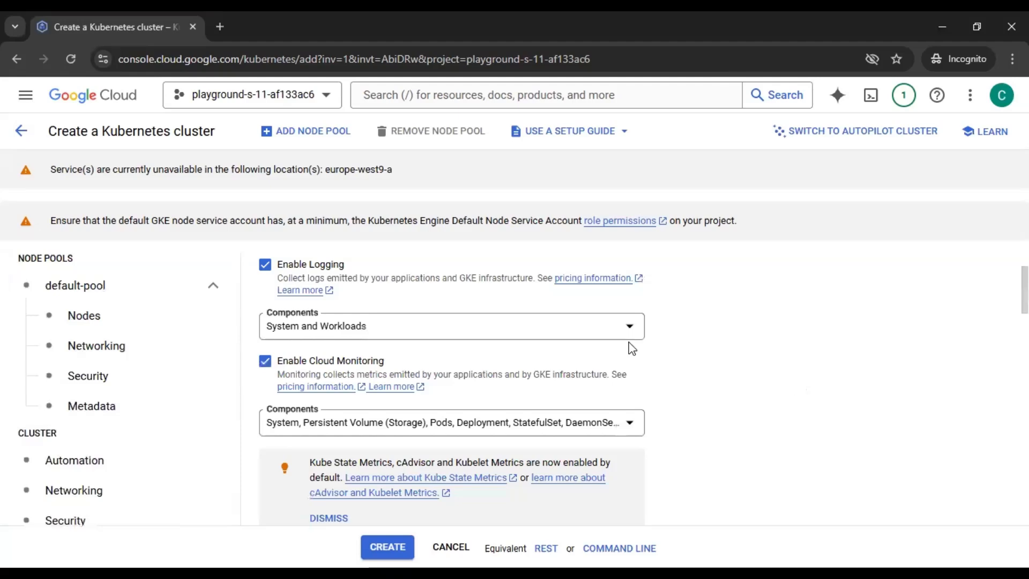
click(629, 325)
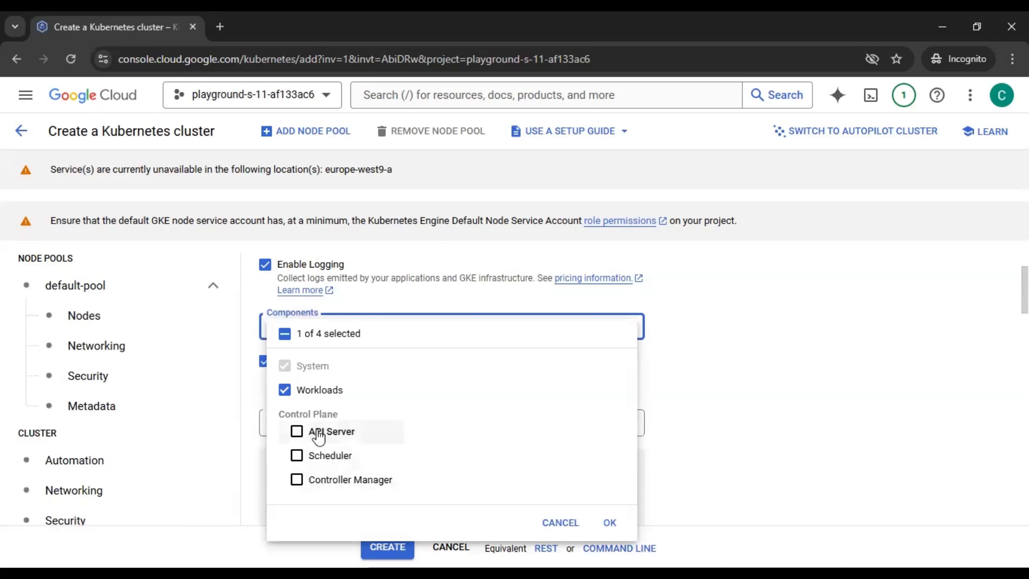
click(748, 394)
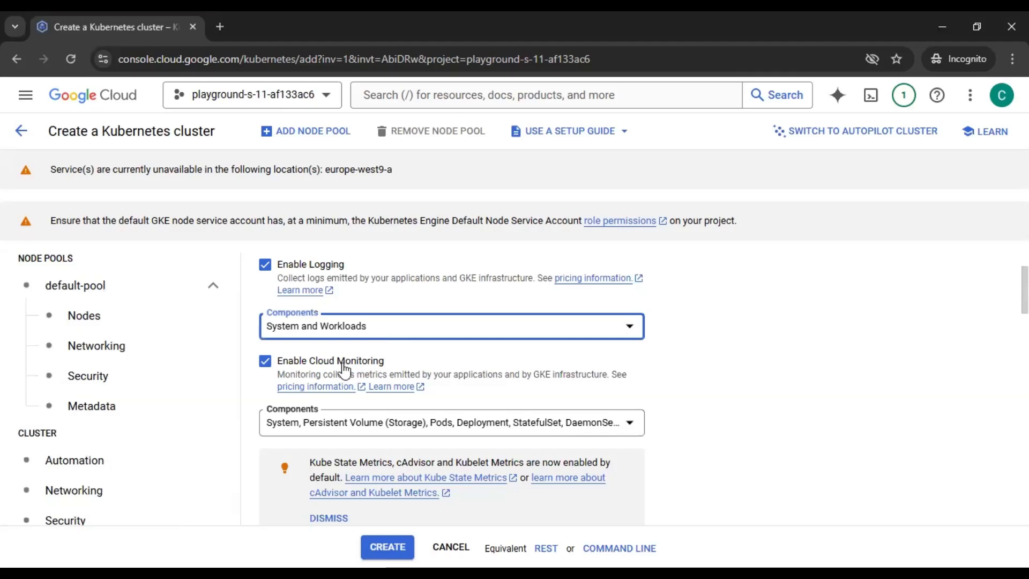
click(808, 382)
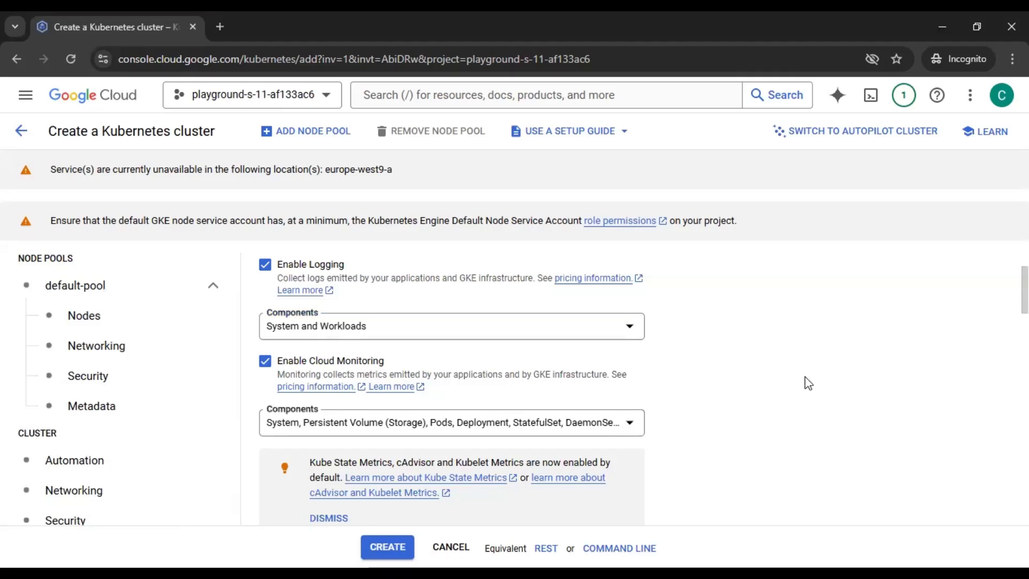
- Examine the Cloud Monitoring components, including control plane, Kube State, cAdvisor, Kubelet and GPU metrics, and close the list without changes
scroll(808, 383, down, 3)
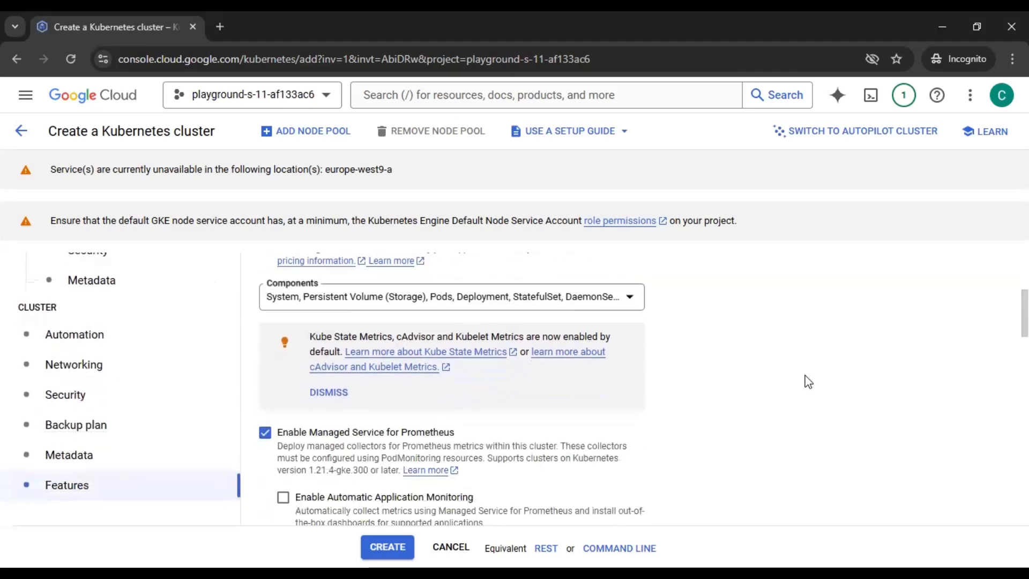
click(602, 300)
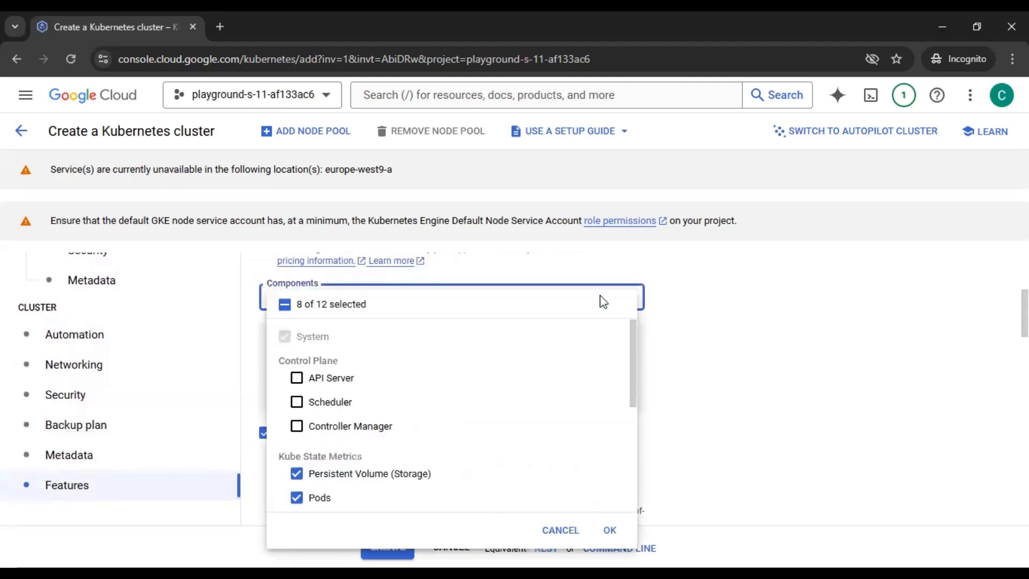
scroll(610, 367, down, 3)
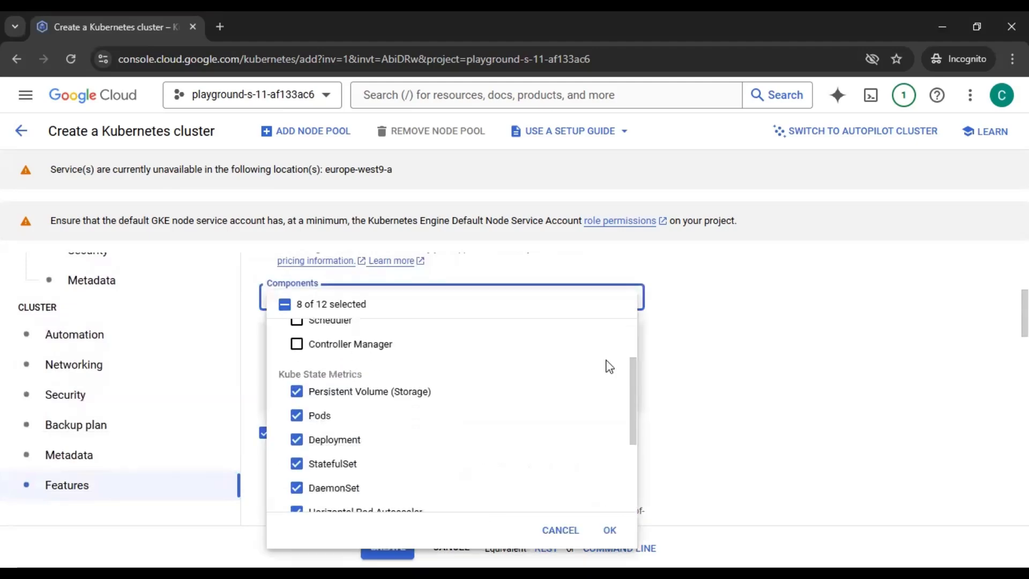
scroll(564, 429, down, 2)
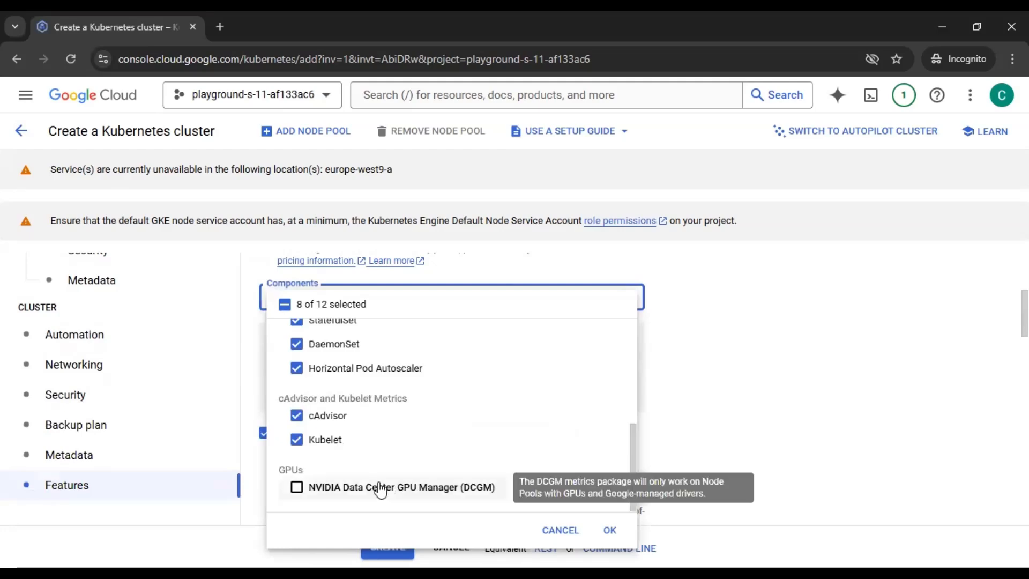
scroll(380, 489, up, 5)
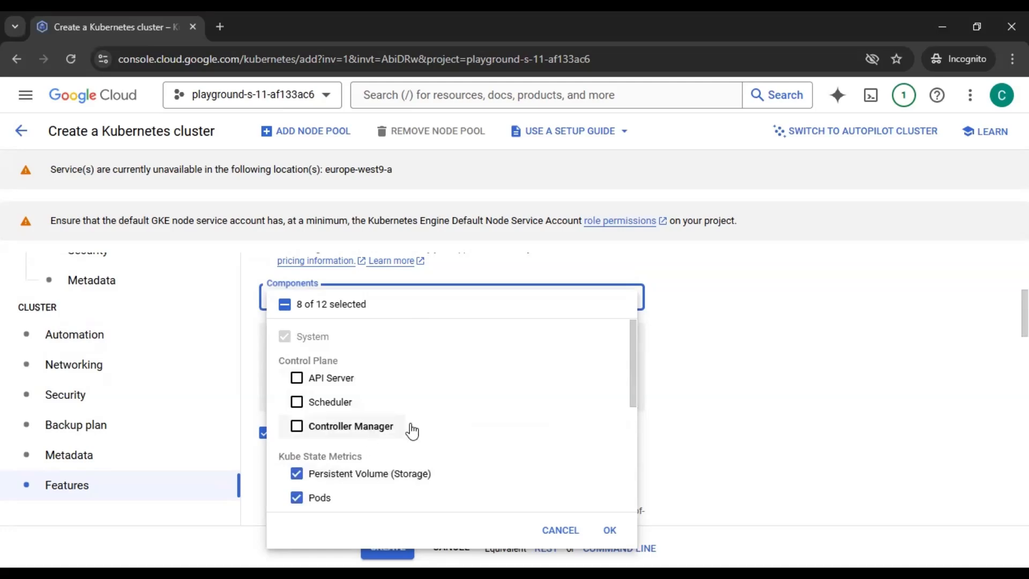
click(835, 410)
scroll(835, 410, up, 1)
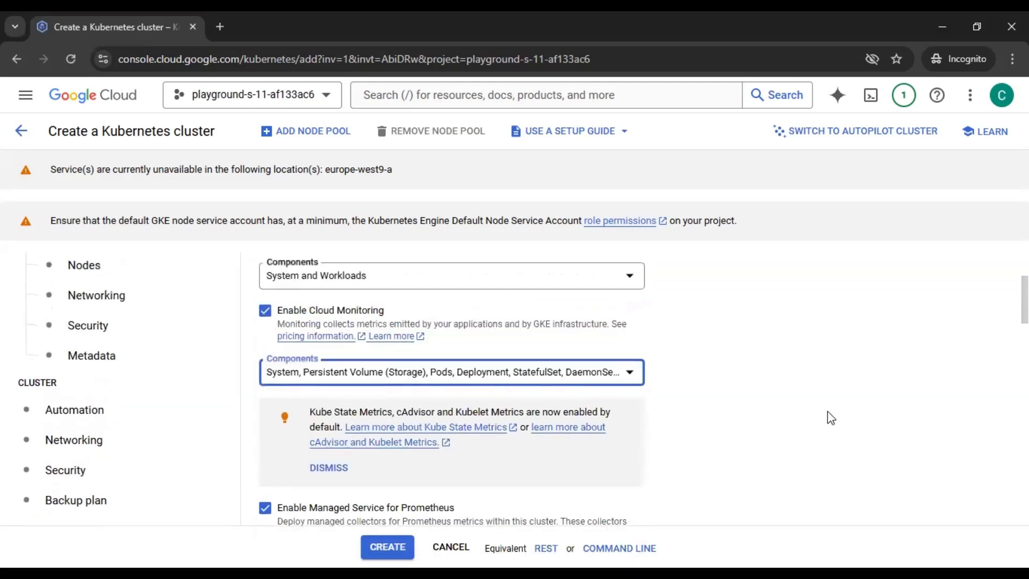
- Enable Automatic Application Monitoring under Managed Service for Prometheus
scroll(828, 412, down, 2)
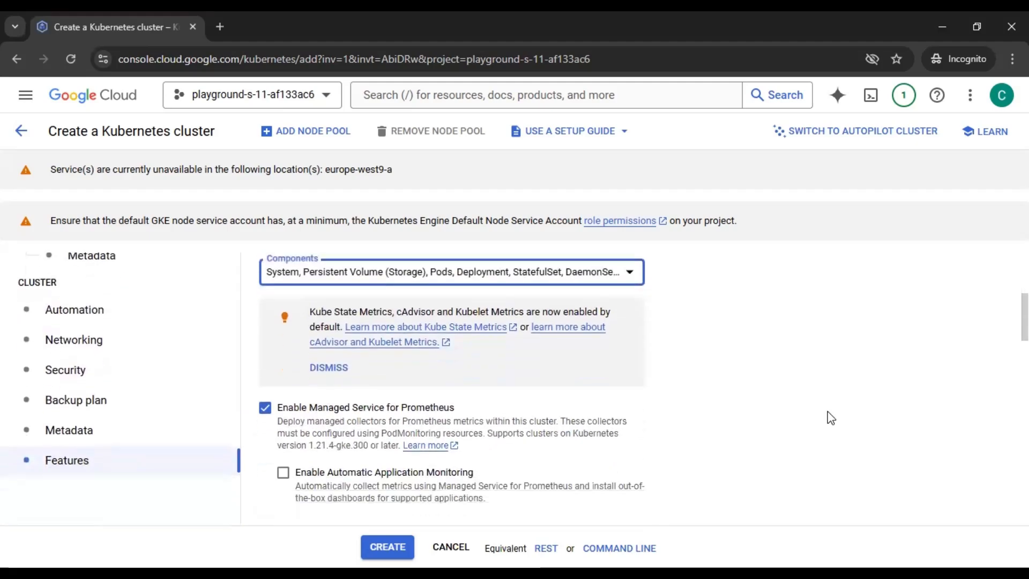
scroll(830, 417, down, 3)
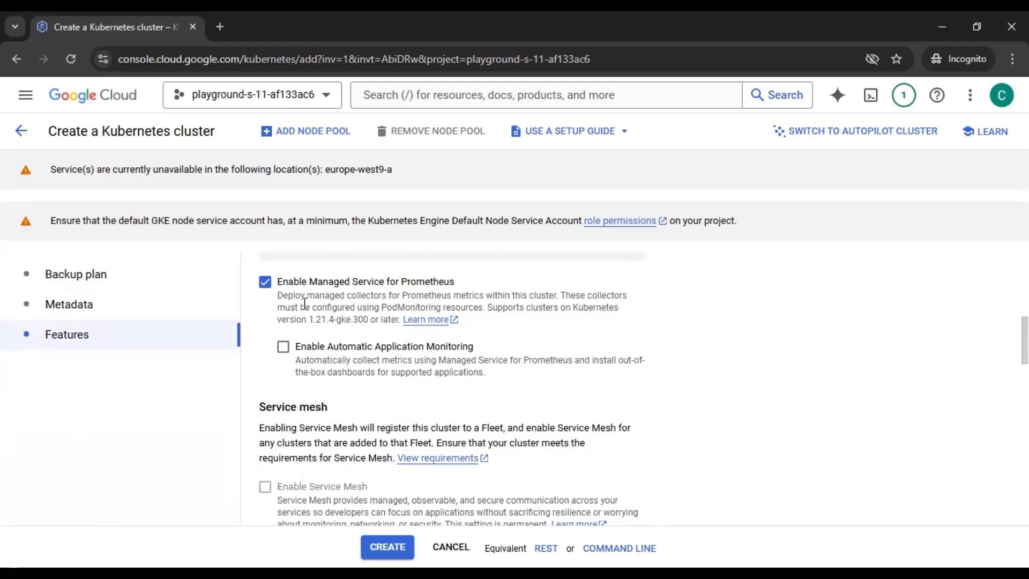
click(363, 350)
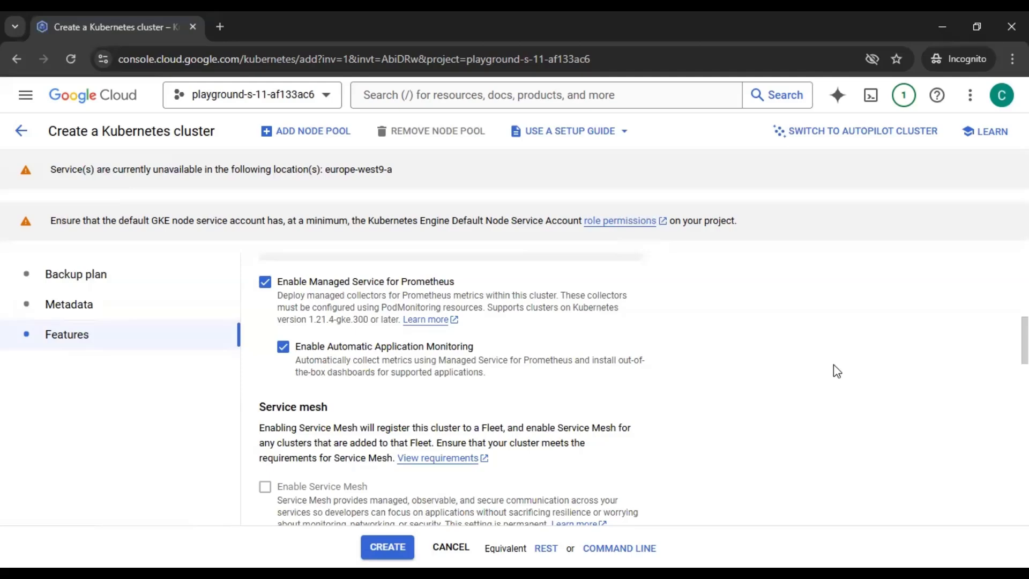
- Examine the Service Mesh option and the Ray Operator option for AI and machine learning
scroll(834, 371, down, 1)
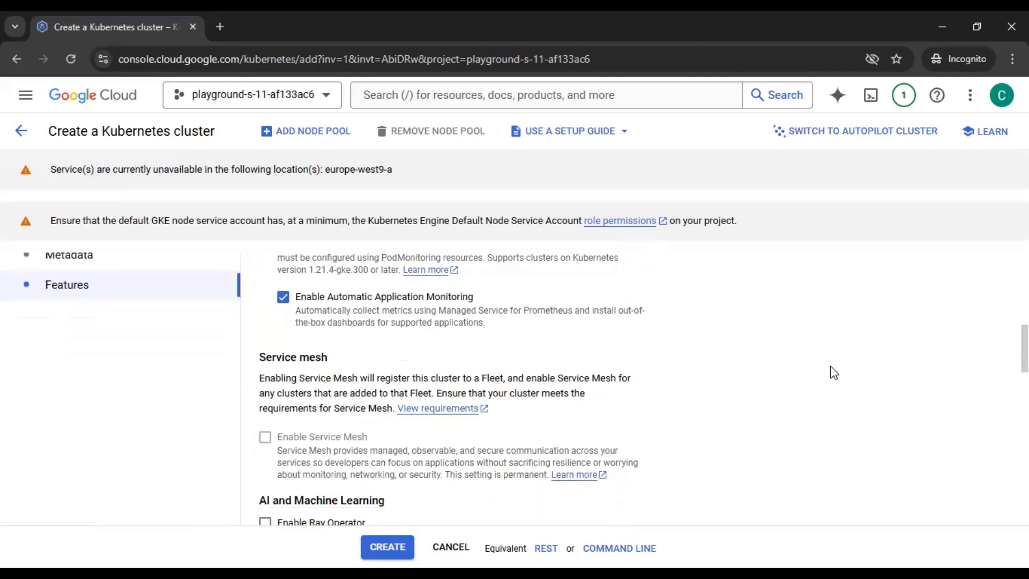
scroll(832, 372, down, 2)
mouse_move(264, 365)
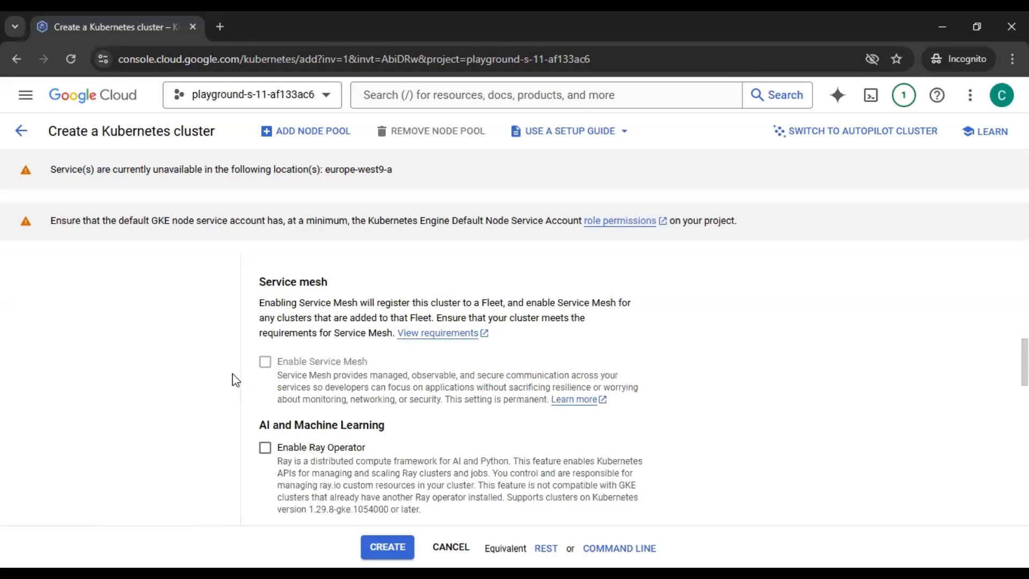
scroll(766, 375, down, 1)
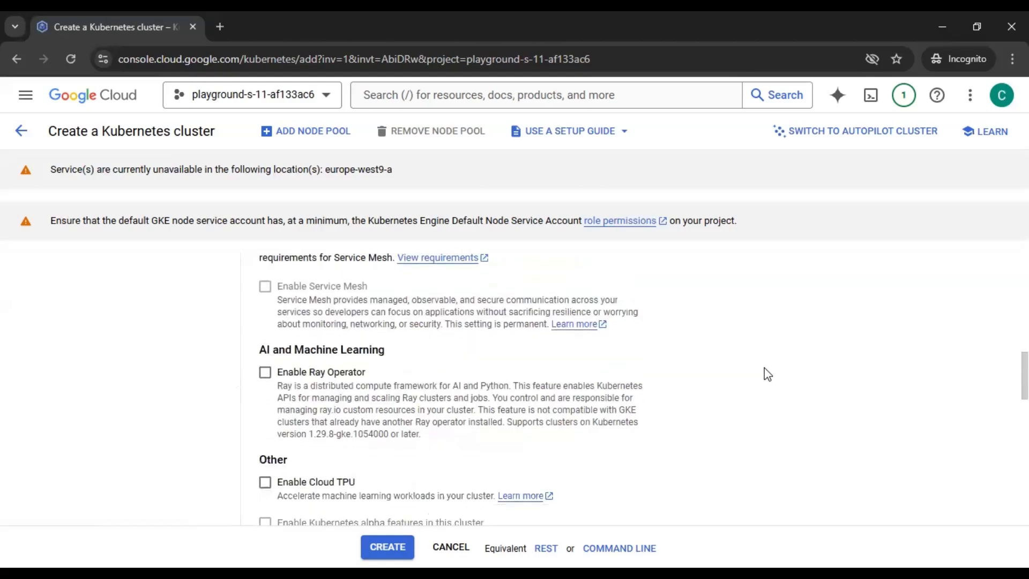
scroll(766, 374, down, 1)
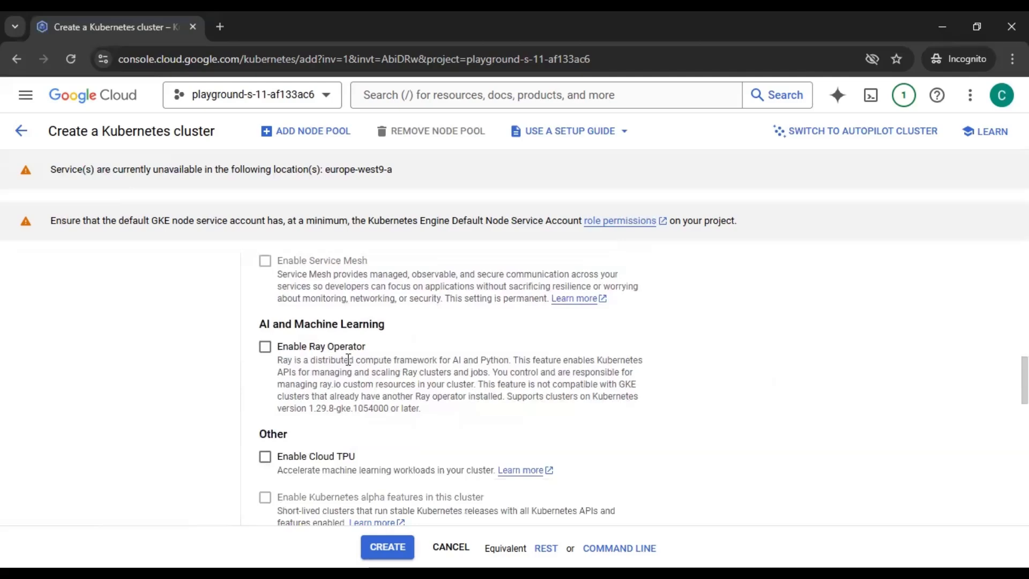
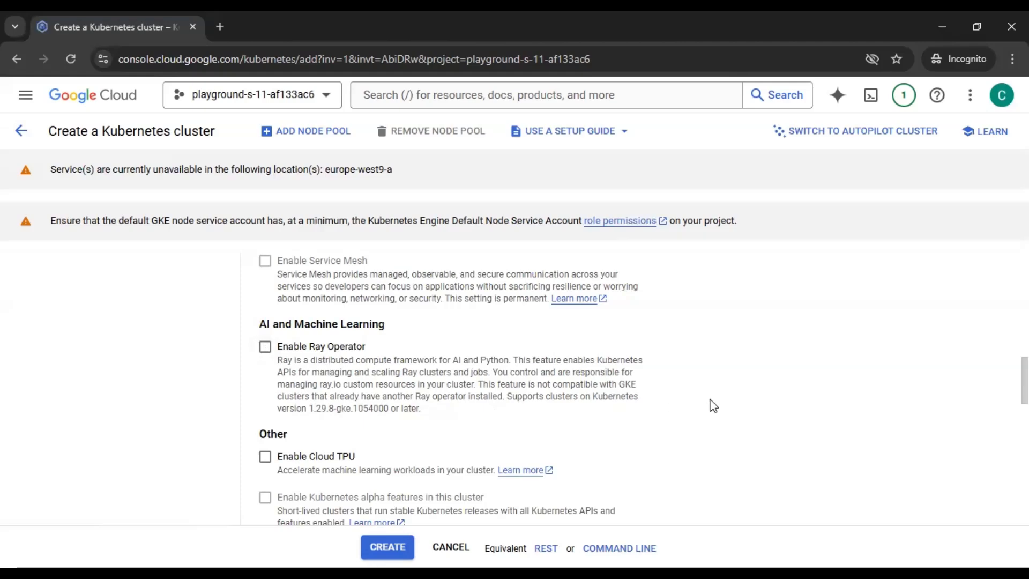
- Review the other cluster features, from Cloud TPU, cost allocation and Backup for GKE to CSI drivers, image streaming, Config Connector and usage metering
scroll(713, 405, down, 3)
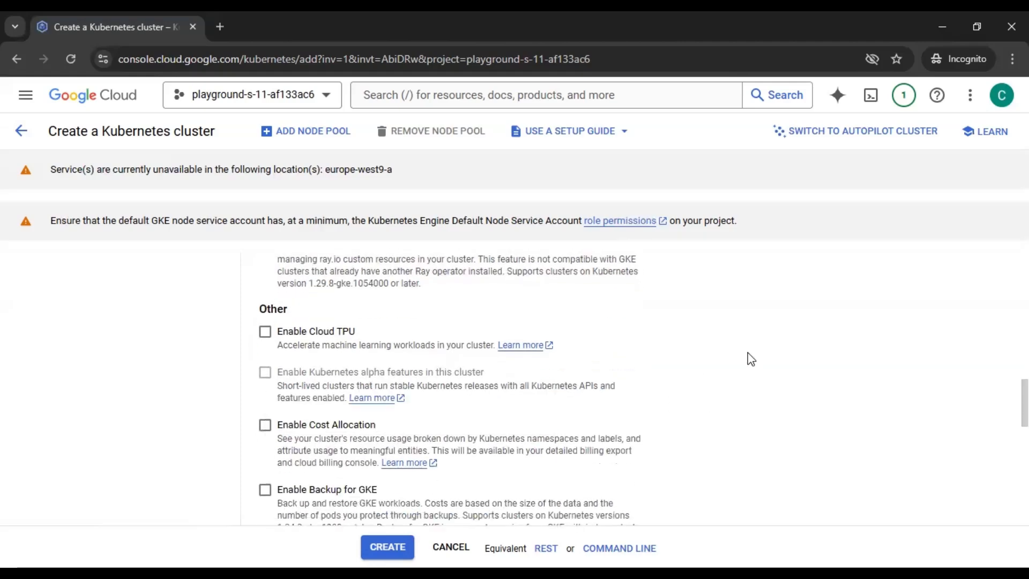
scroll(751, 359, down, 1)
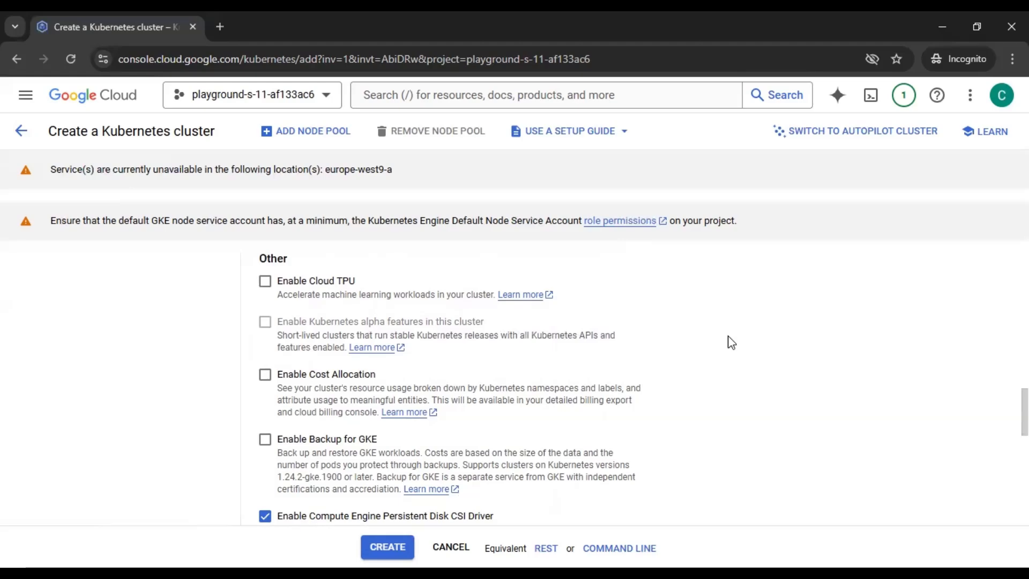
scroll(731, 343, down, 1)
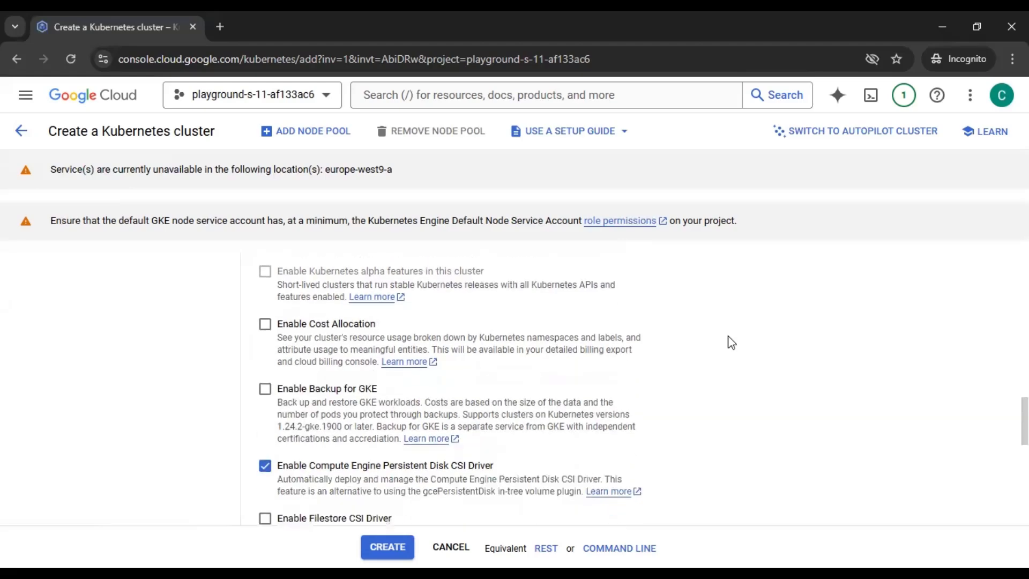
scroll(732, 343, down, 1)
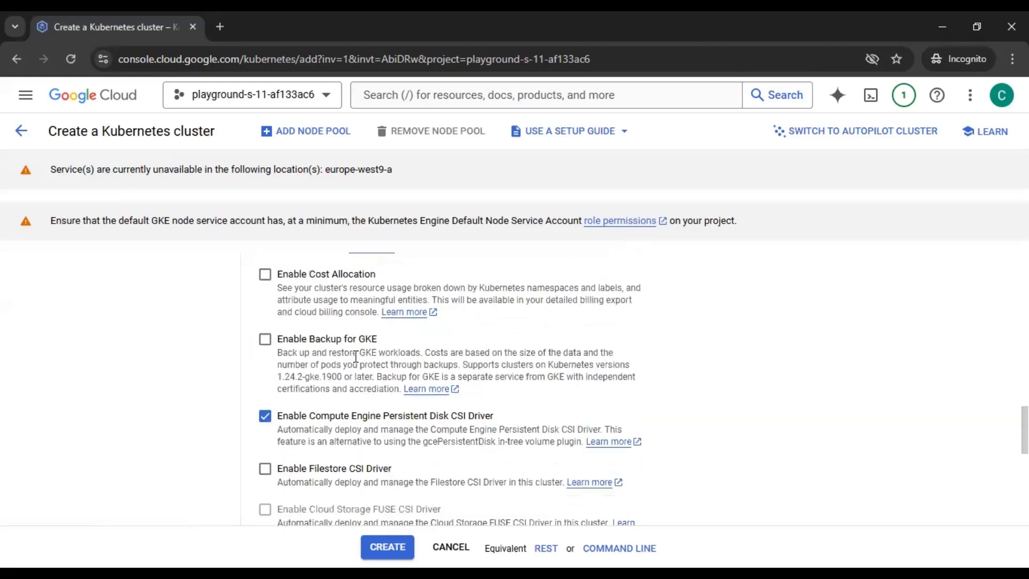
scroll(492, 365, down, 1)
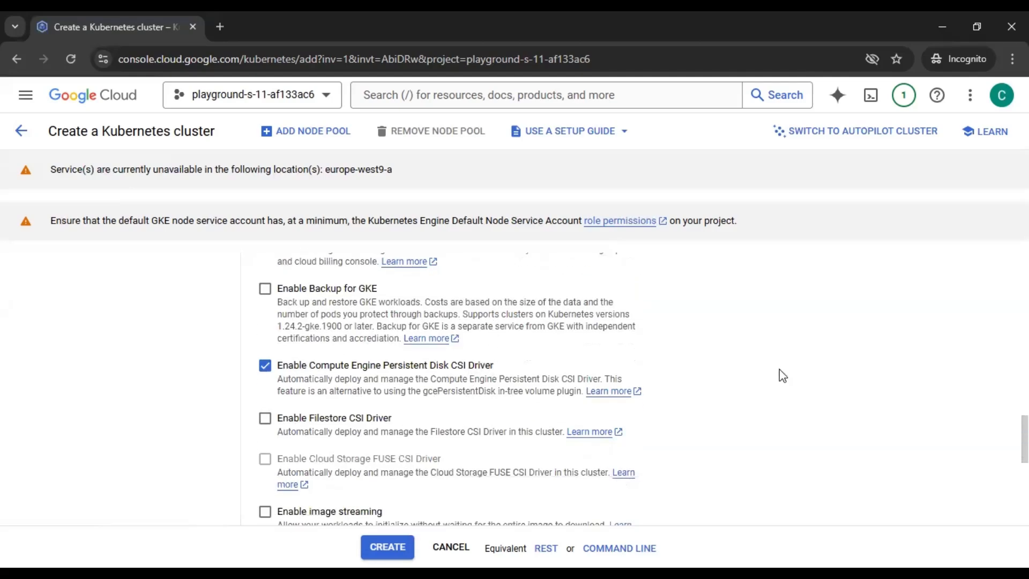
scroll(780, 368, down, 1)
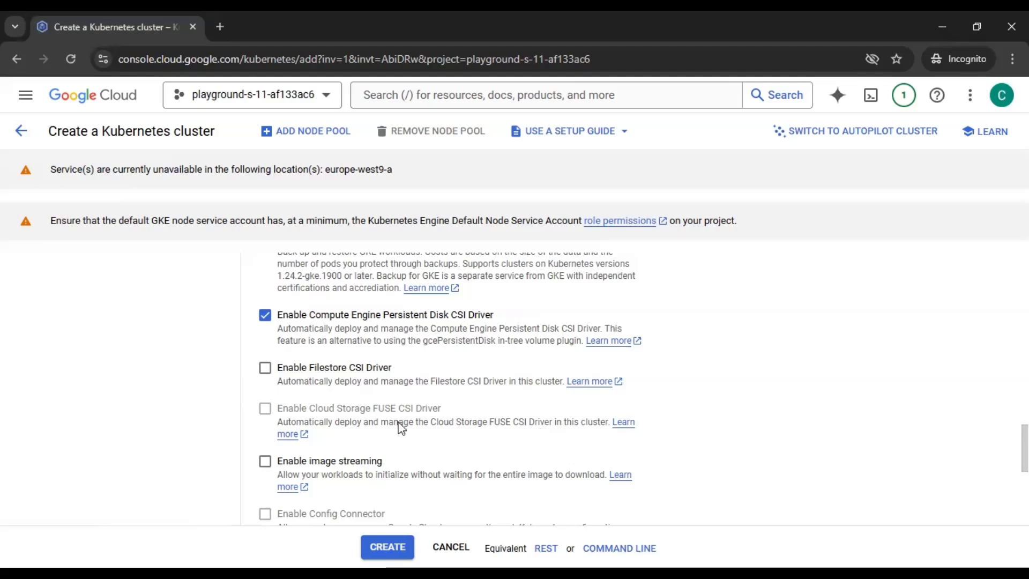
scroll(399, 429, down, 1)
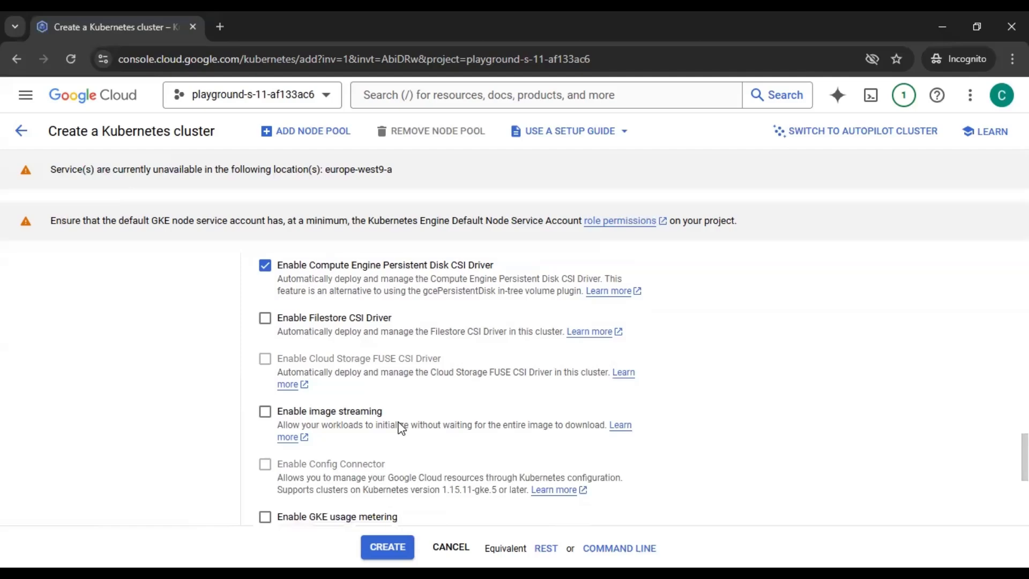
scroll(401, 429, down, 1)
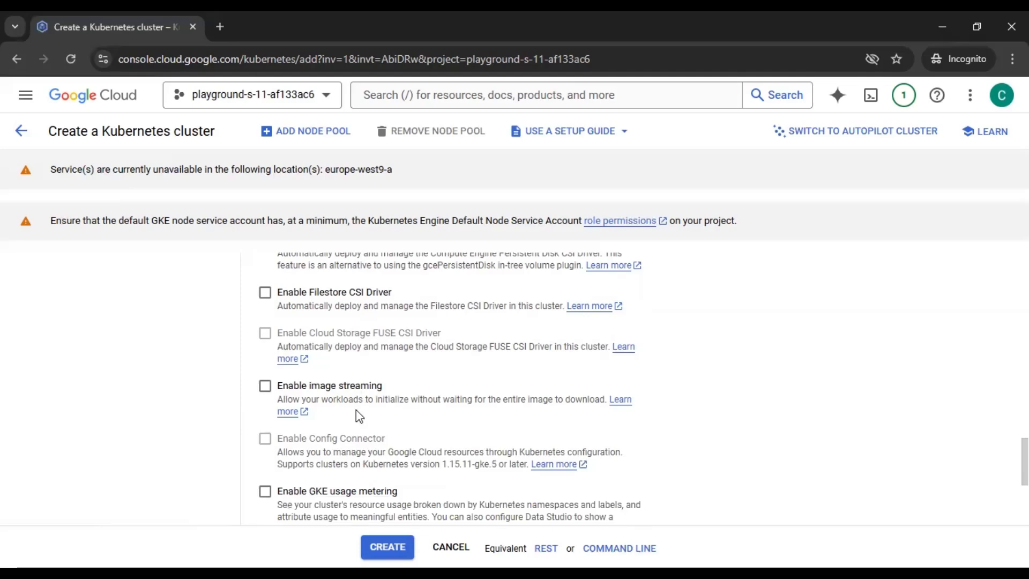
scroll(358, 415, down, 2)
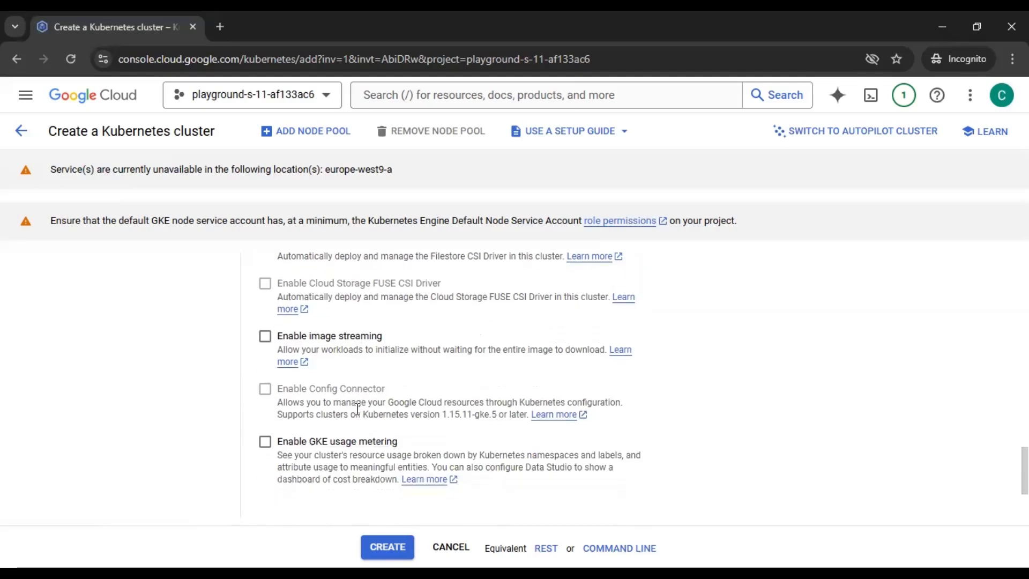
scroll(358, 411, down, 1)
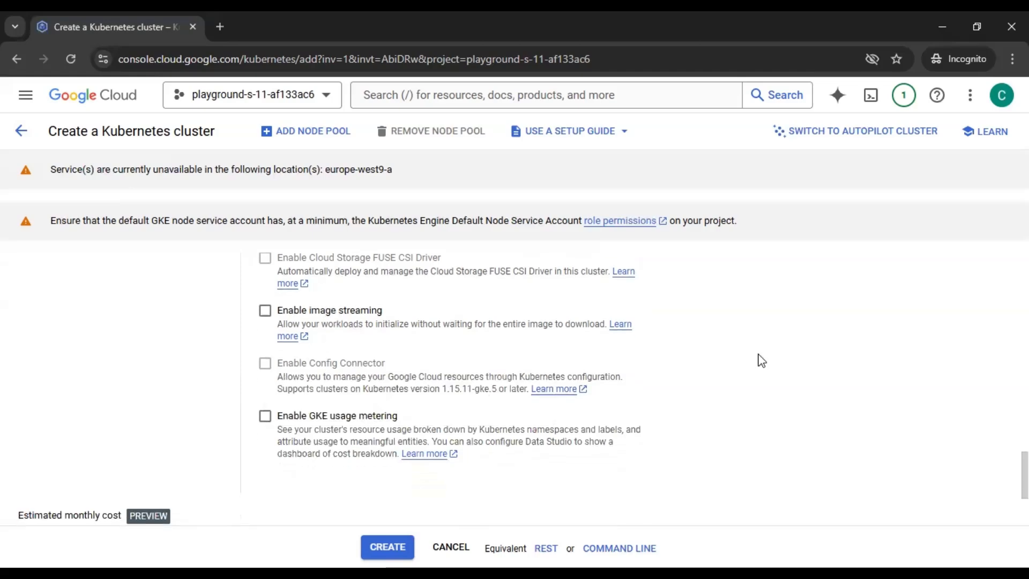
scroll(762, 360, down, 2)
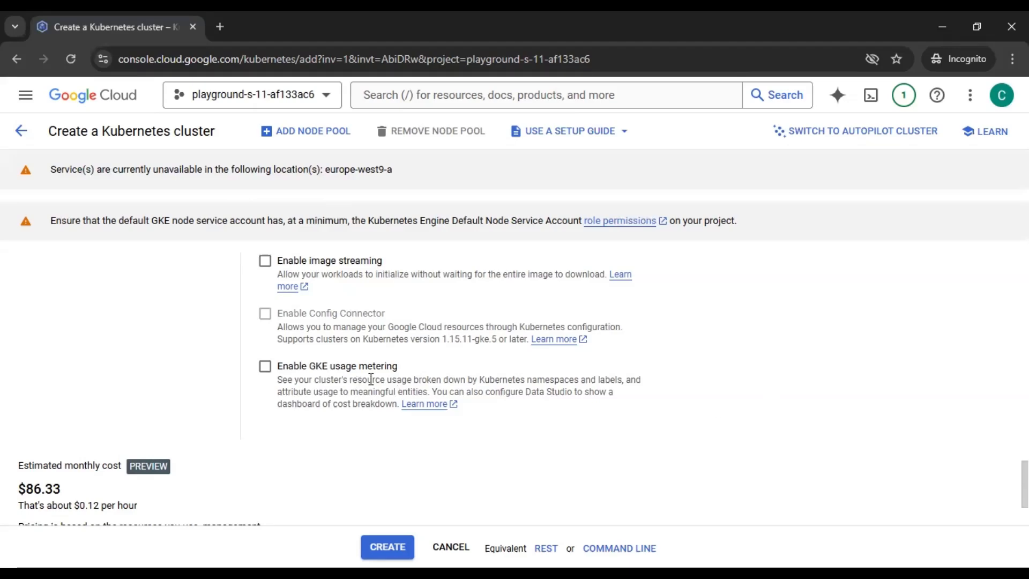
- Check the feature settings once more and create the Kubernetes cluster with the configured options
scroll(740, 433, down, 2)
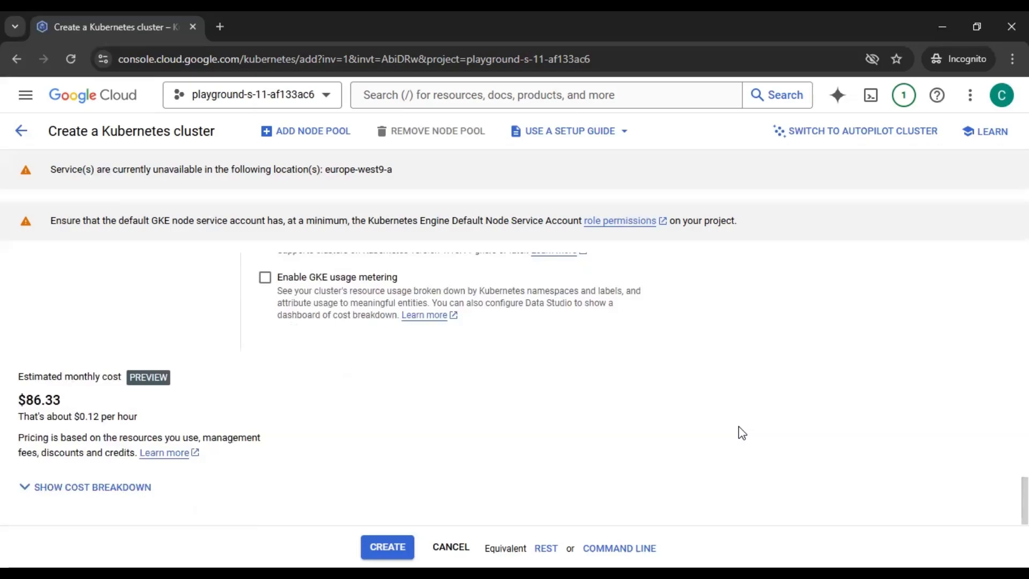
scroll(739, 432, up, 3)
scroll(739, 427, up, 15)
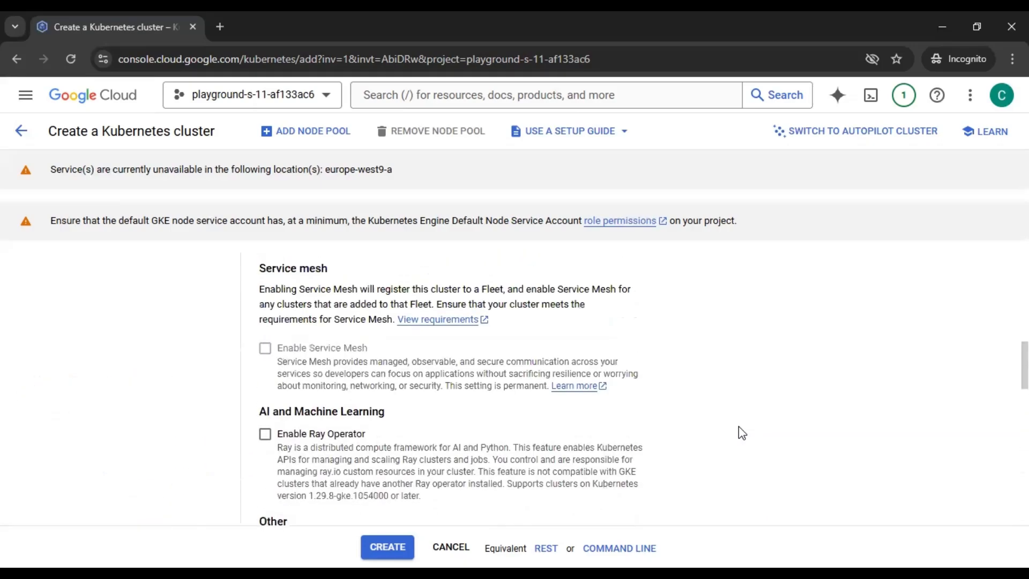
scroll(774, 391, up, 5)
scroll(774, 391, down, 8)
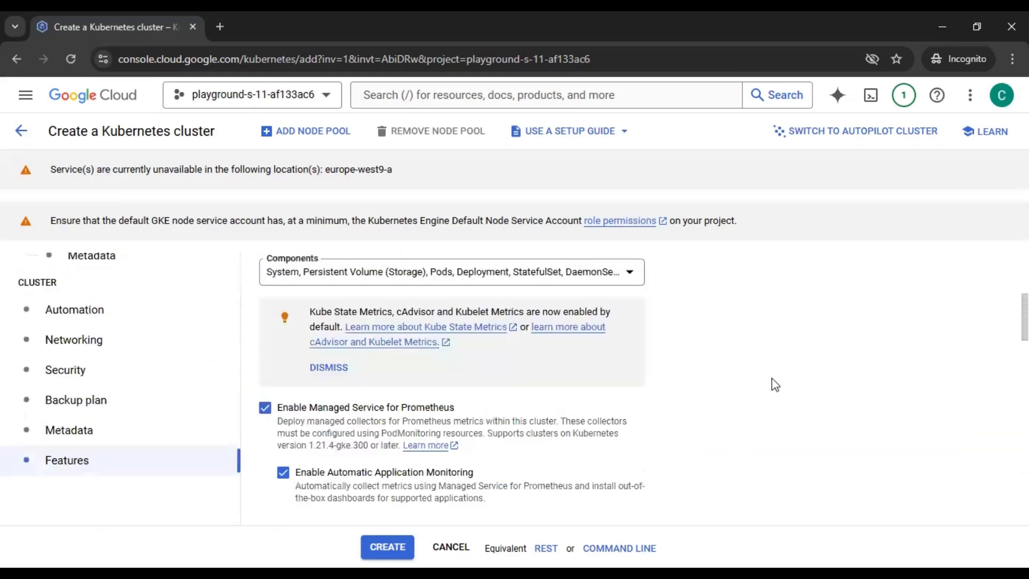
scroll(775, 387, down, 10)
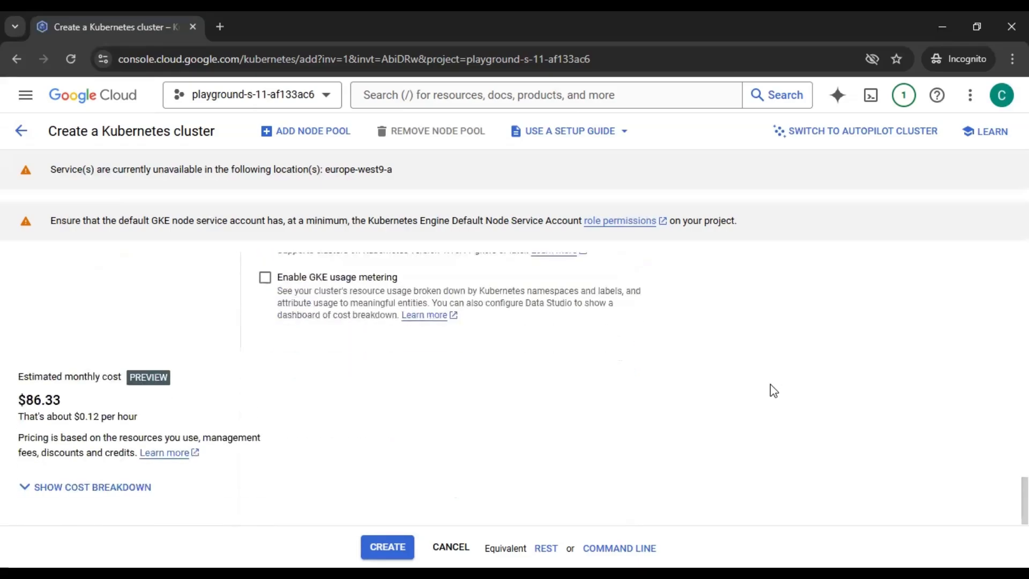
scroll(306, 427, up, 10)
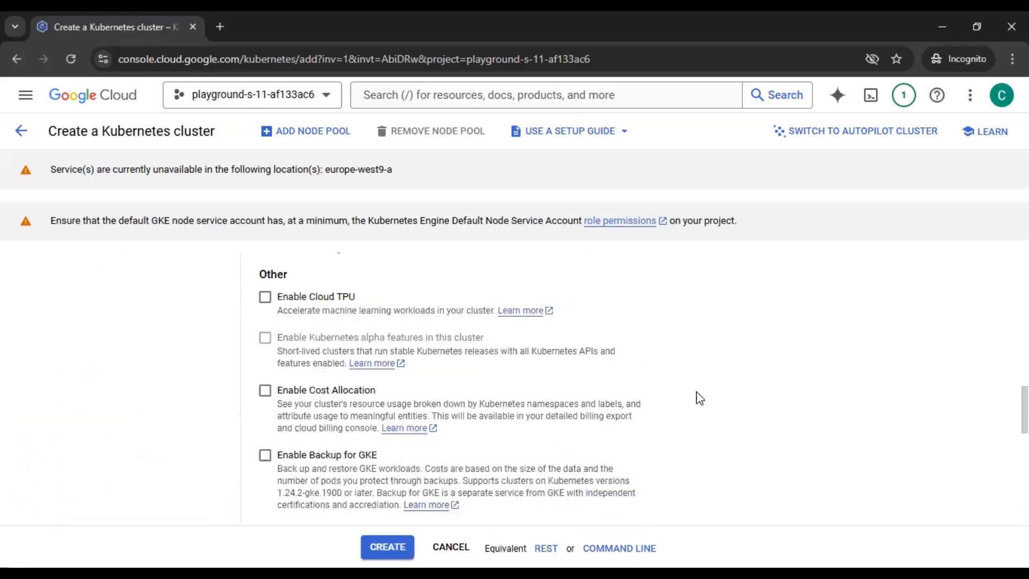
scroll(707, 392, up, 6)
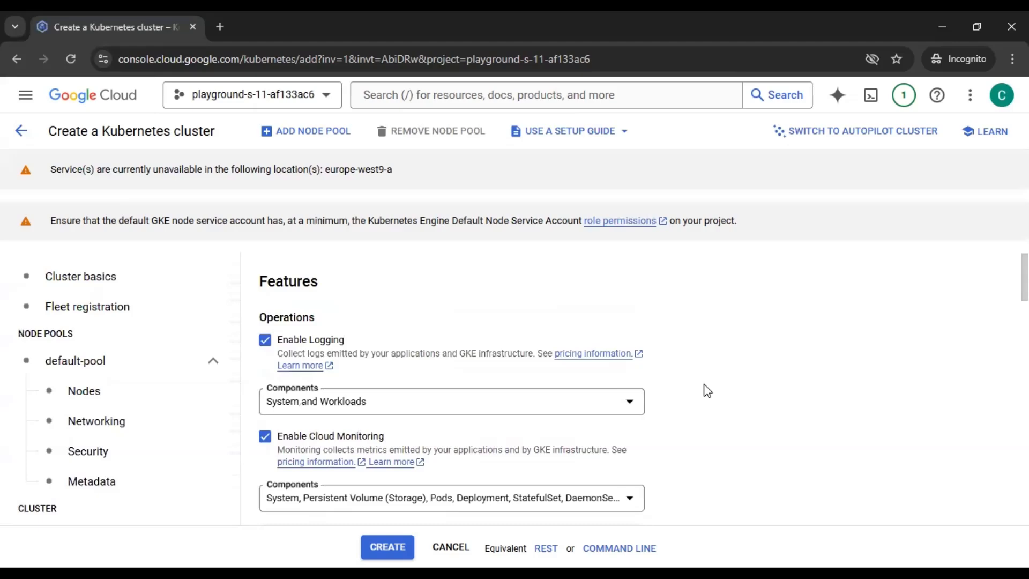
scroll(787, 345, down, 4)
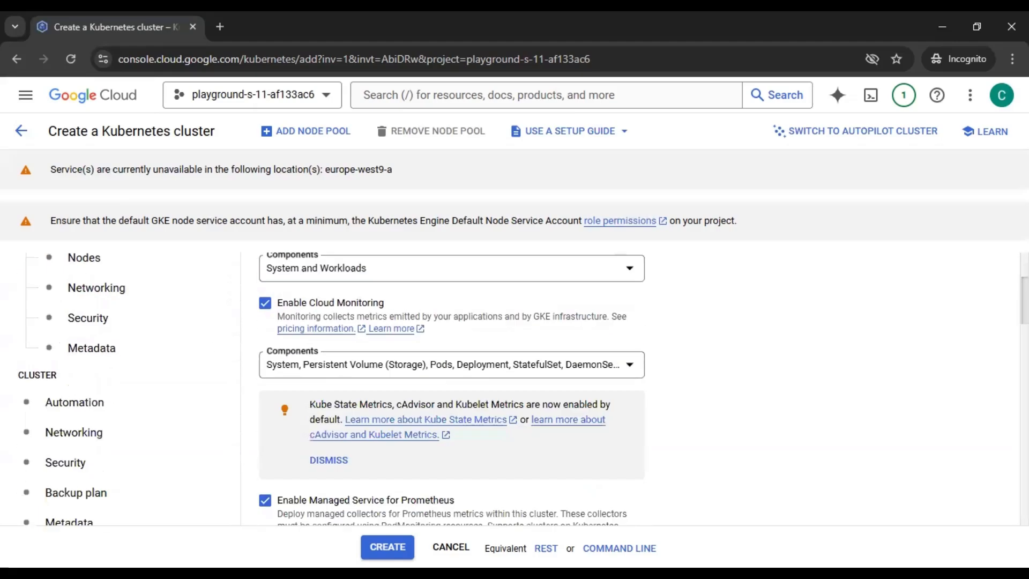
scroll(515, 383, down, 10)
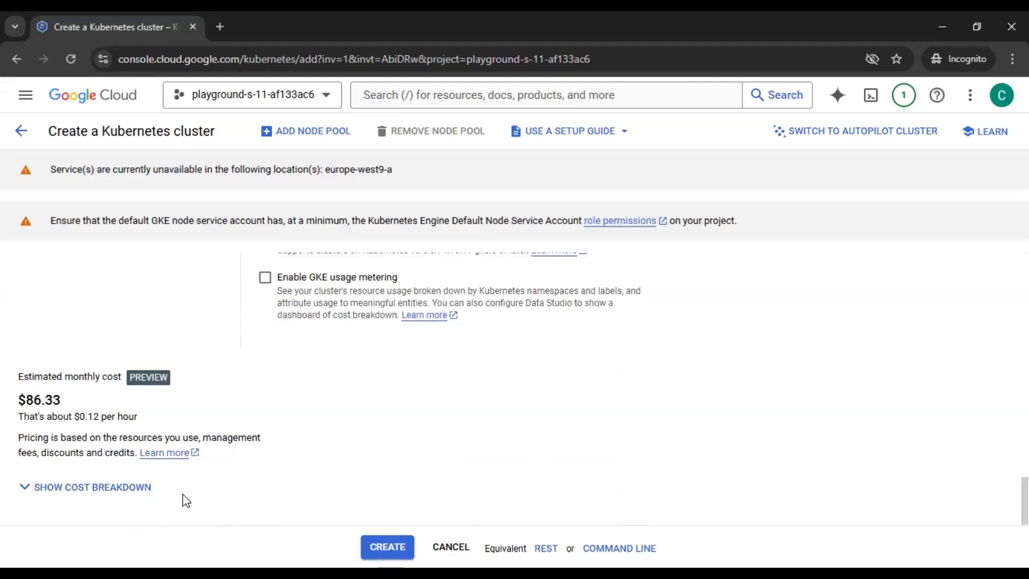
click(388, 546)
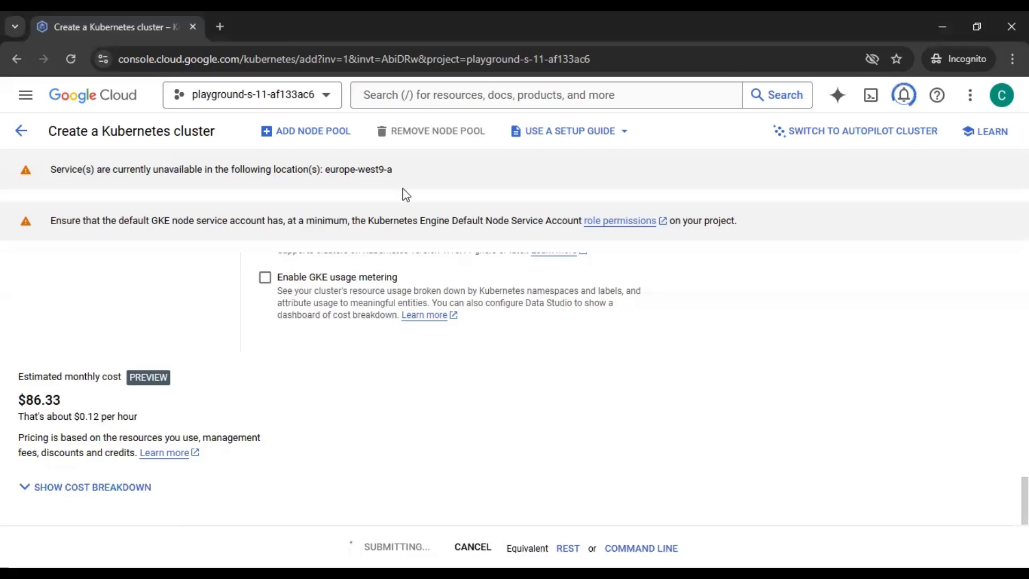
- Open Compute Engine in a separate browser tab and refresh its VM instances list
click(451, 97)
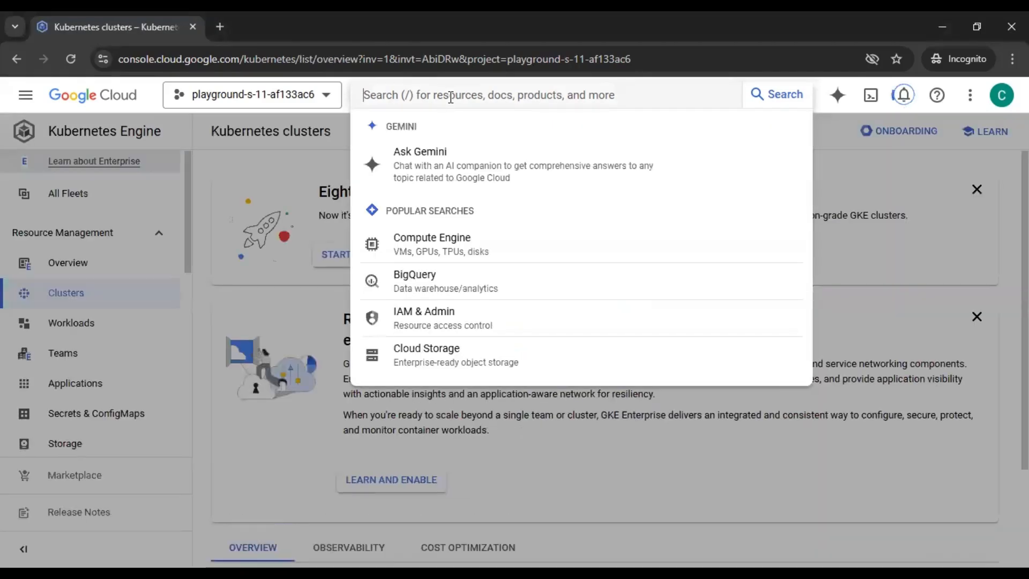
right_click(434, 243)
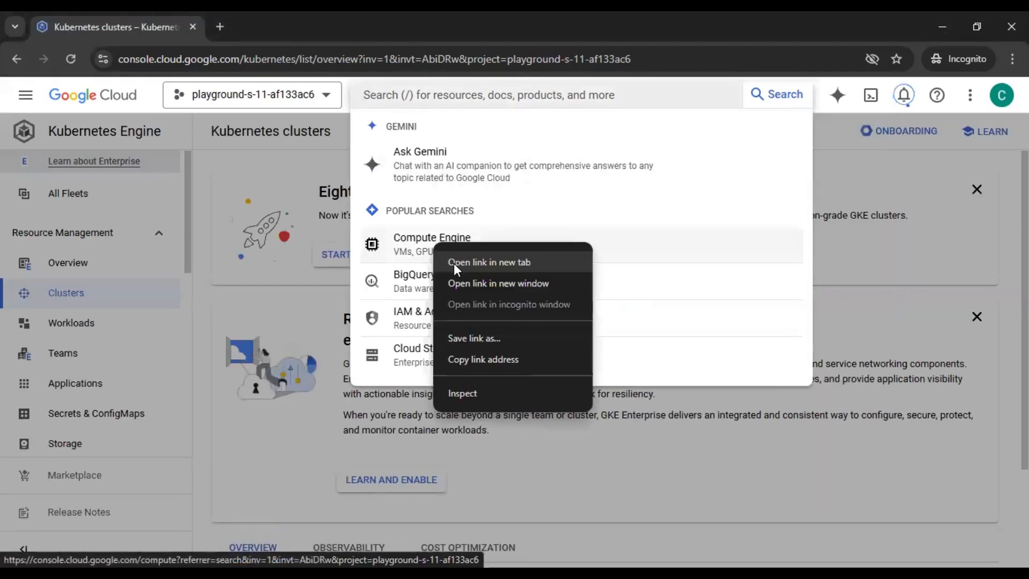
click(501, 263)
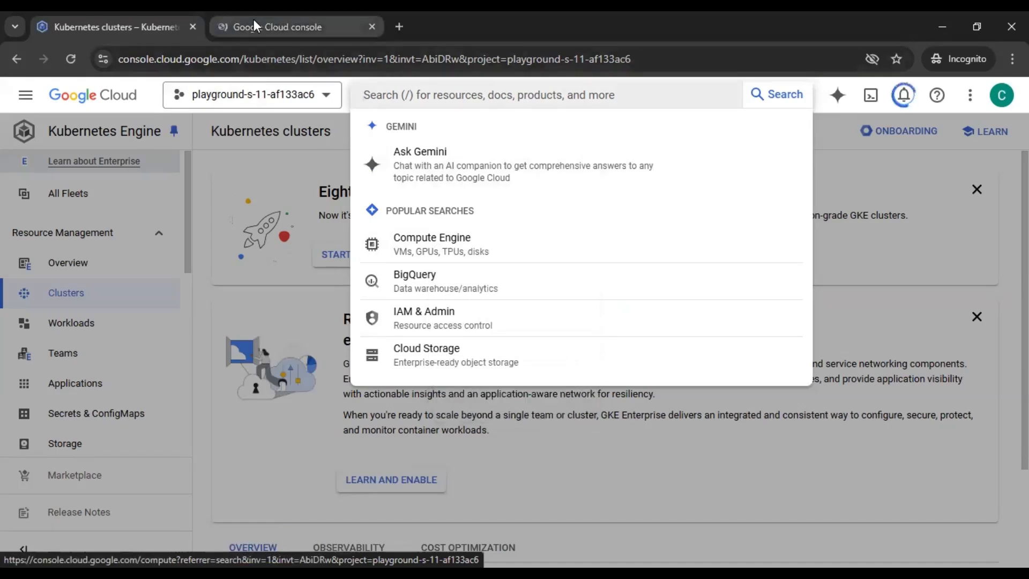
click(254, 25)
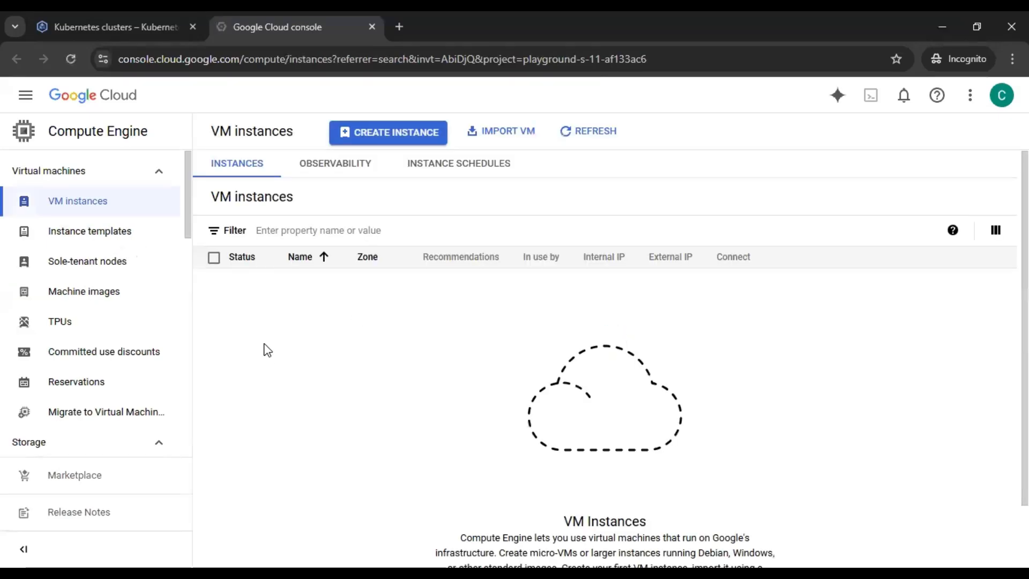
click(587, 139)
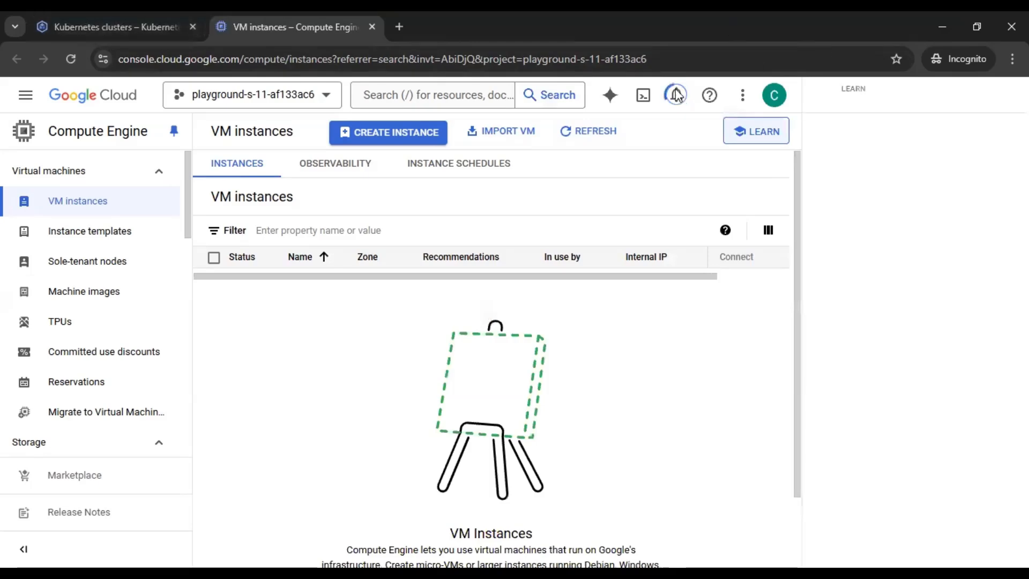
- Return to the Kubernetes clusters list and open the details of mygkecluster
click(105, 19)
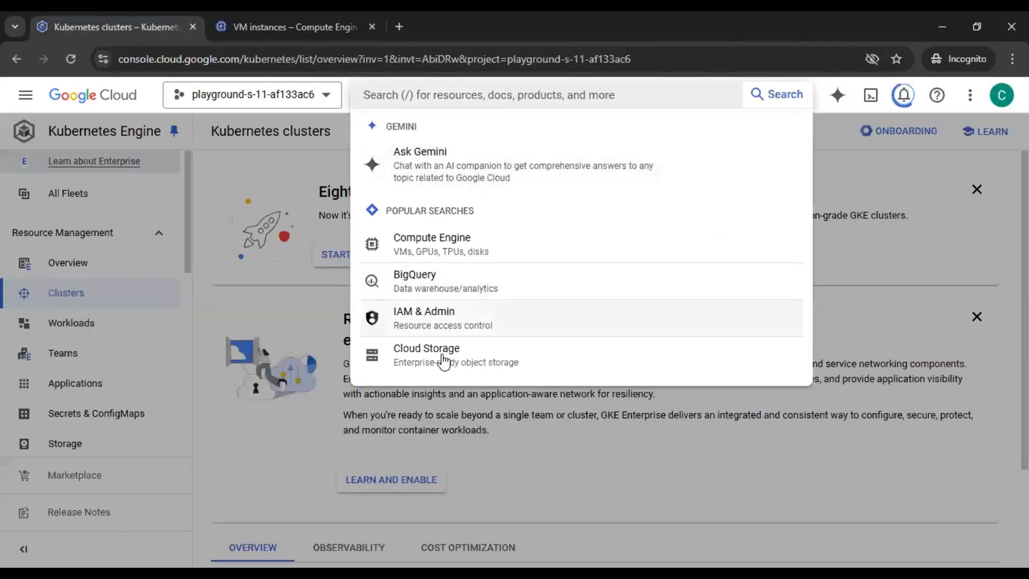
click(375, 391)
scroll(616, 352, down, 5)
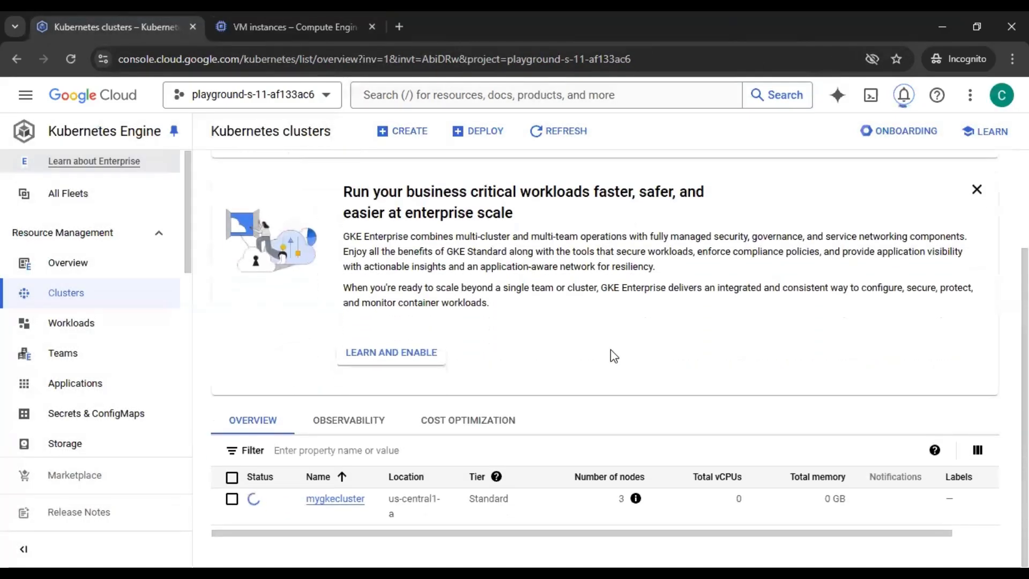
click(335, 499)
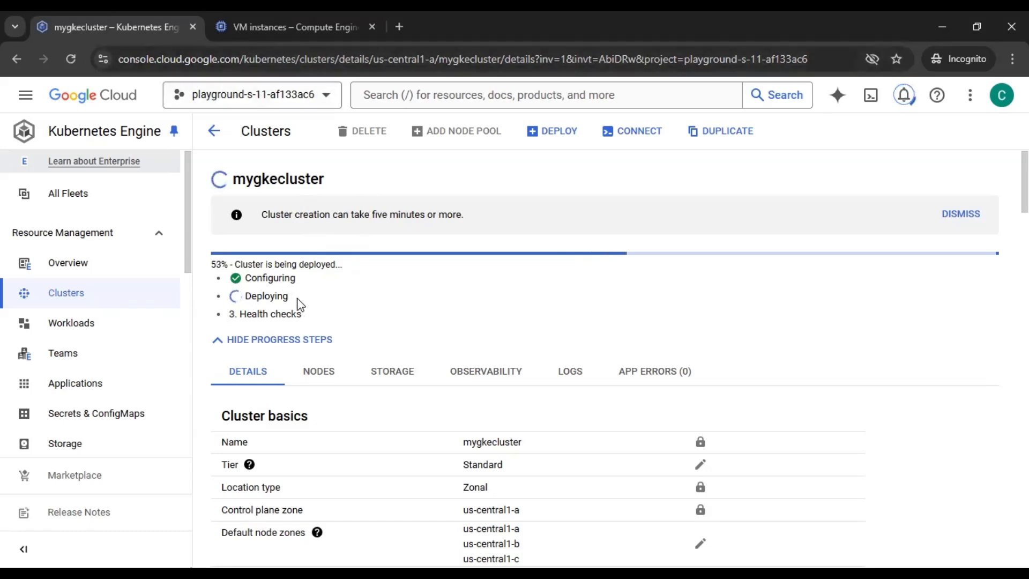
- Go back to the VM instances page, close the tutorial, and refresh the list repeatedly to monitor the cluster's nodes
click(275, 21)
click(581, 132)
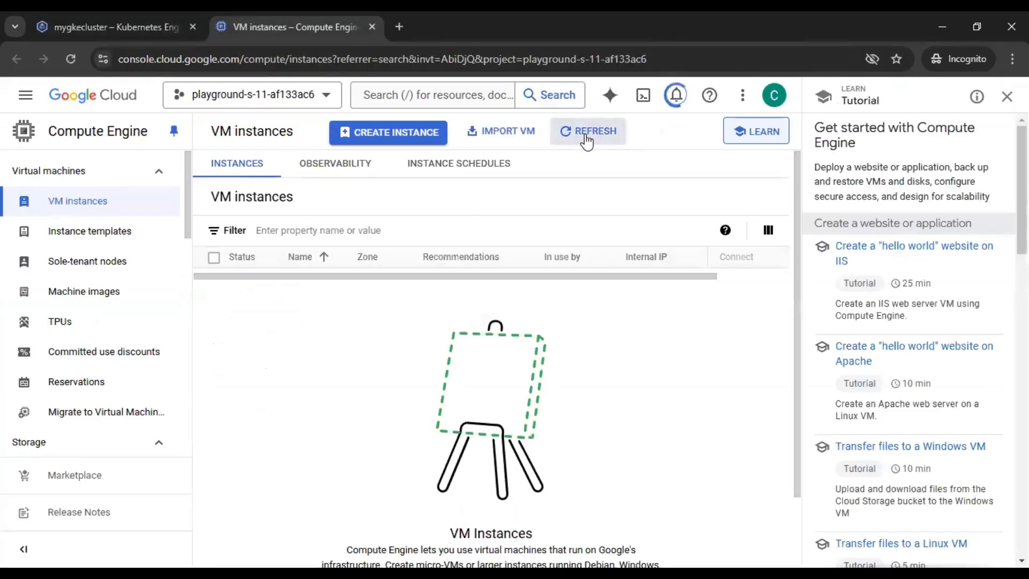
click(997, 102)
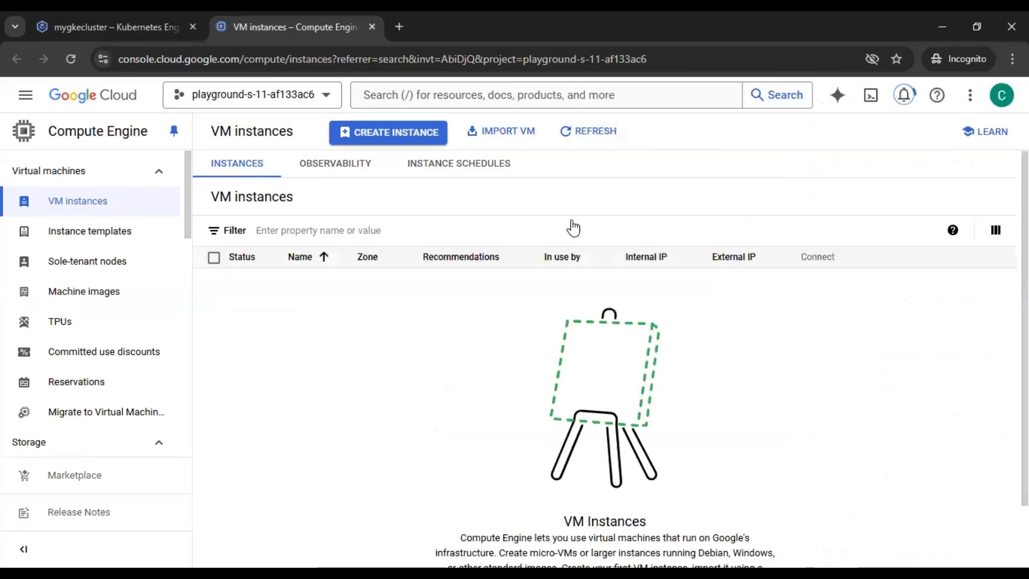
click(593, 140)
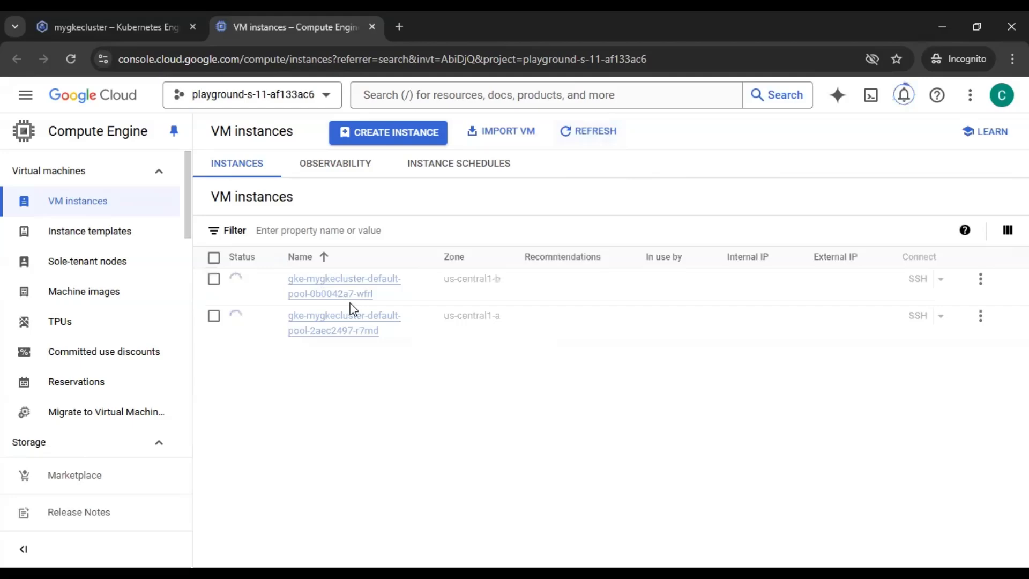
click(584, 134)
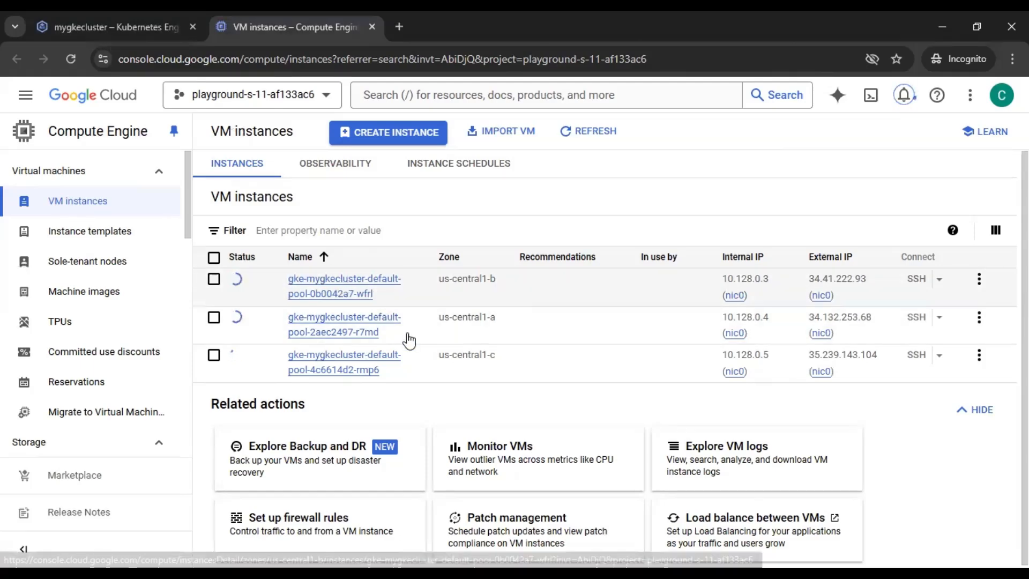
click(565, 131)
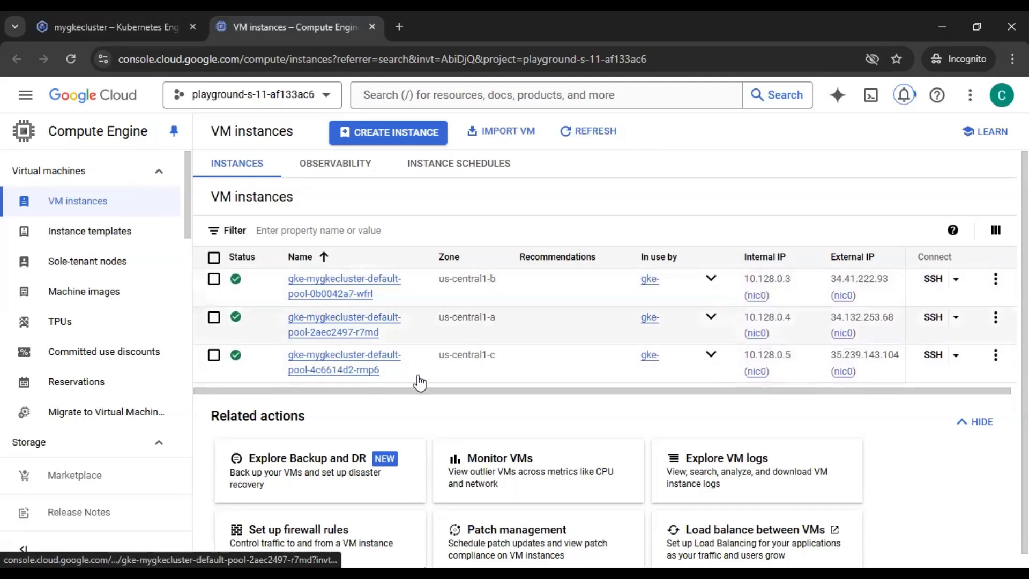
- Monitor mygkecluster's deployment and health-check progress, rechecking the VM instances in between, until its creation finishes
click(150, 16)
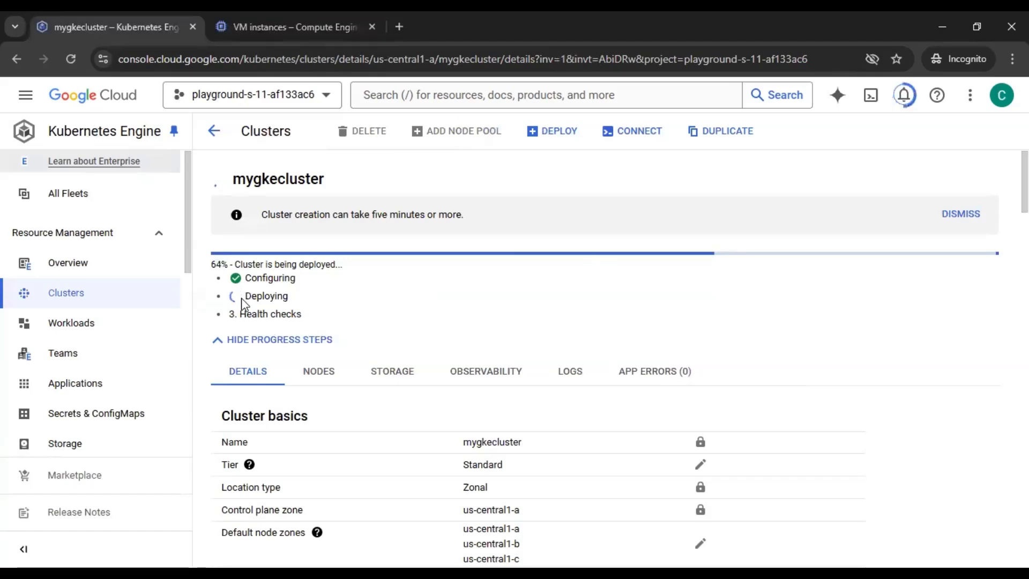
click(323, 33)
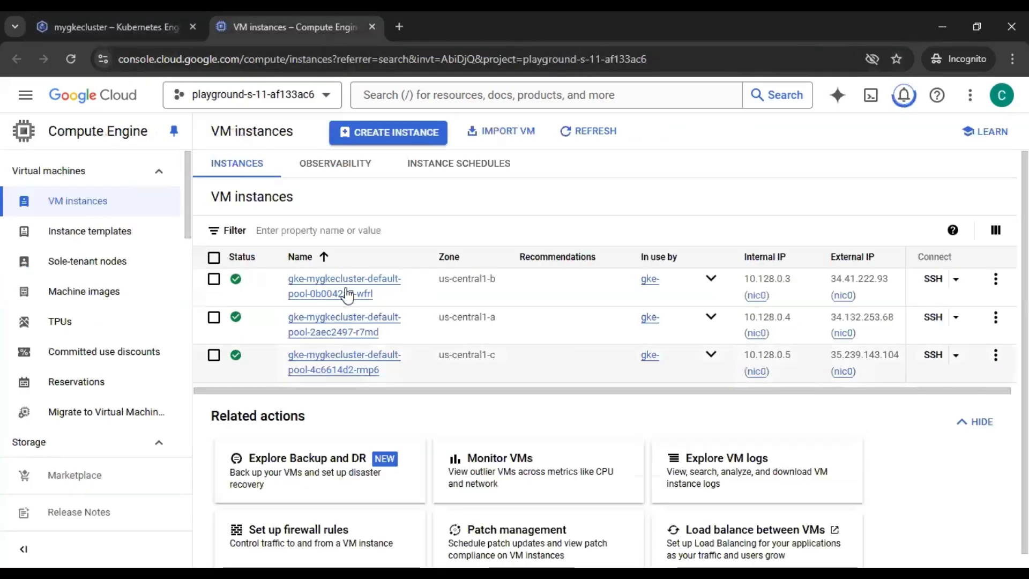
click(604, 134)
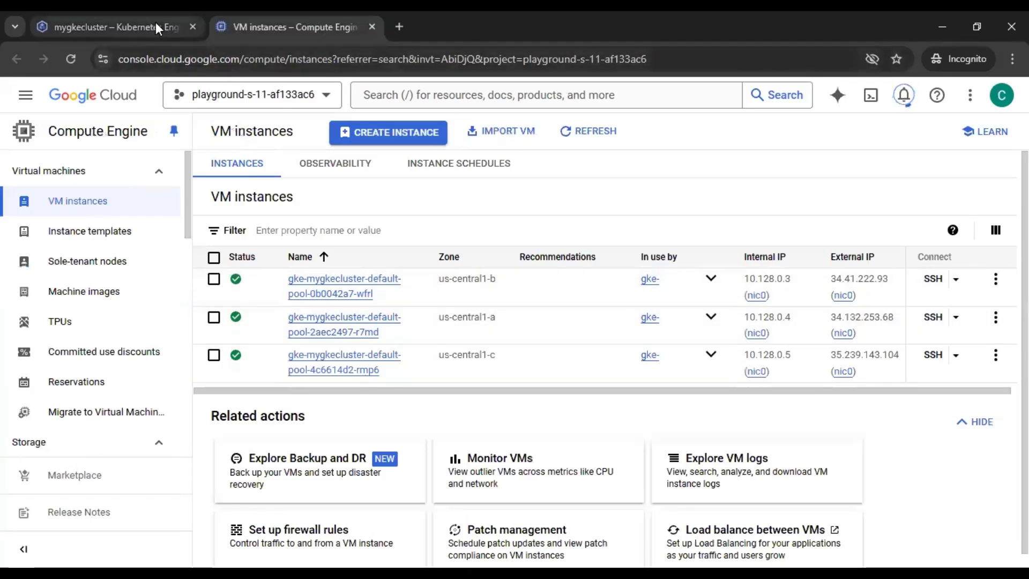
click(107, 18)
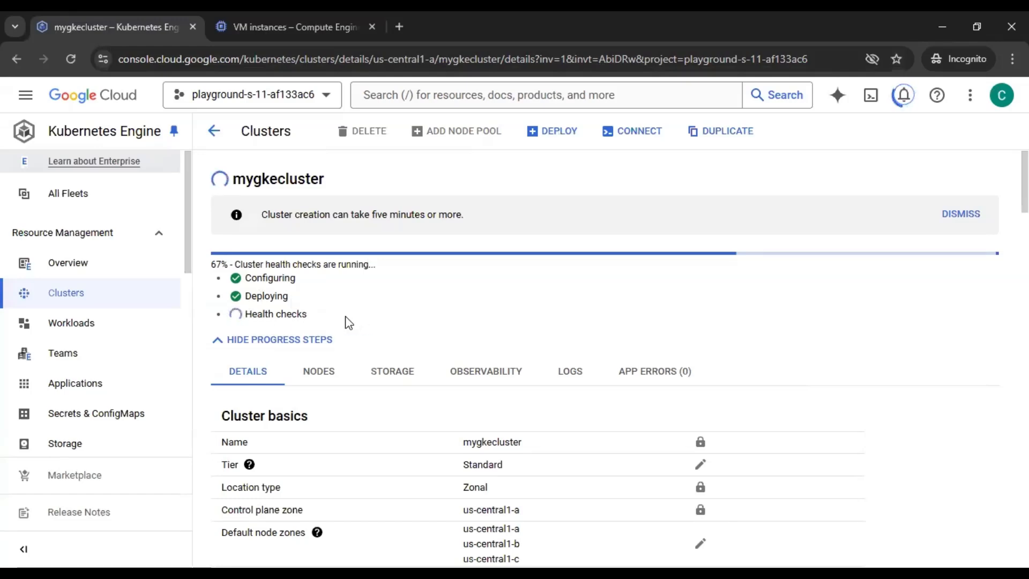
click(275, 16)
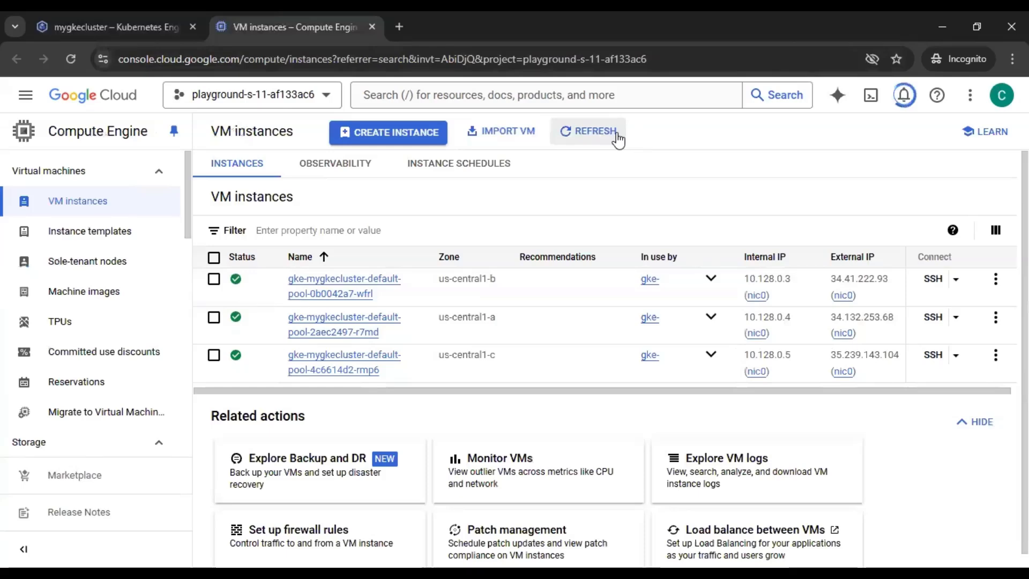
click(131, 24)
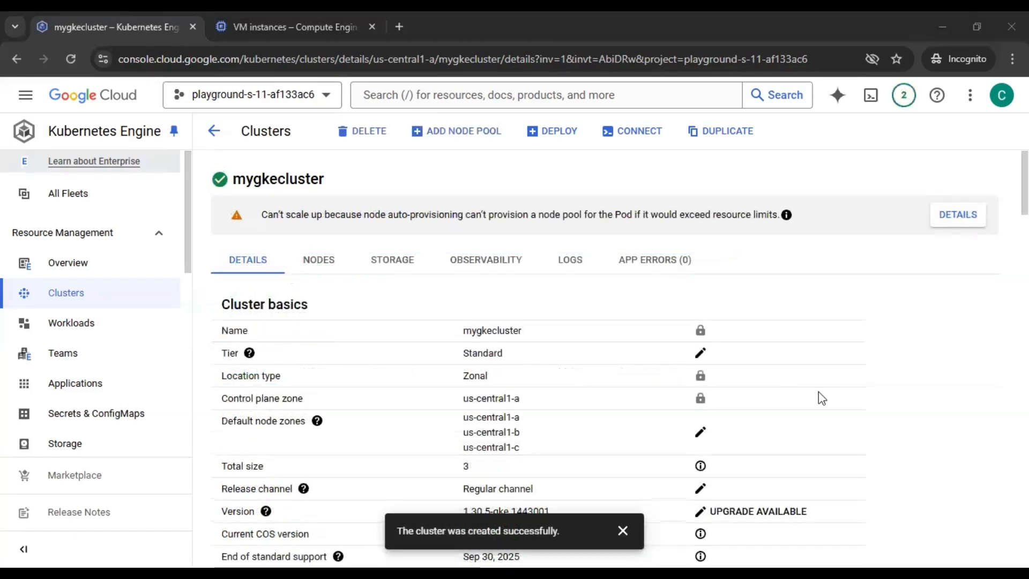
- Review mygkecluster's basics, upgrades and automation details, including its control plane zone
click(561, 283)
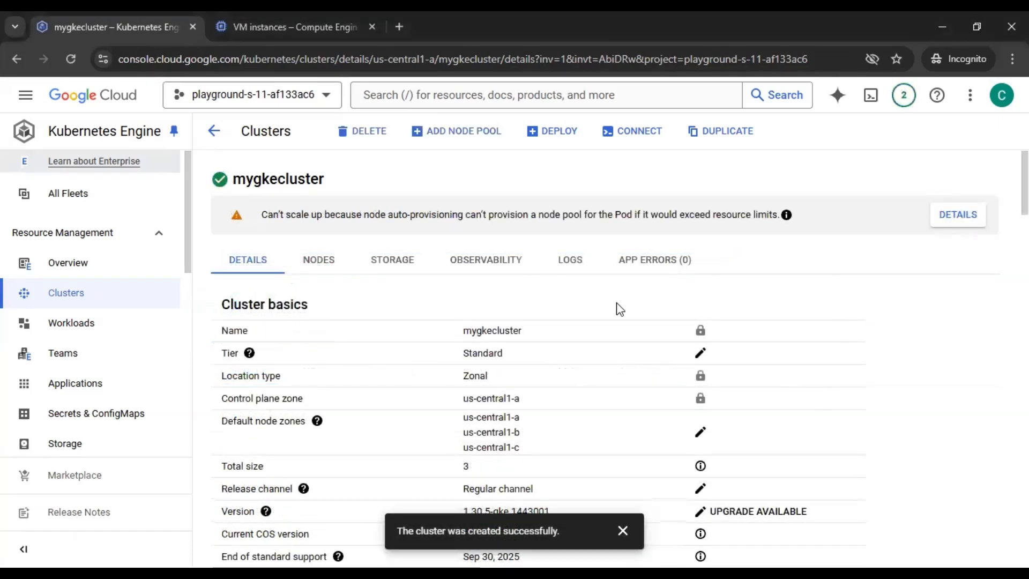
scroll(852, 351, down, 3)
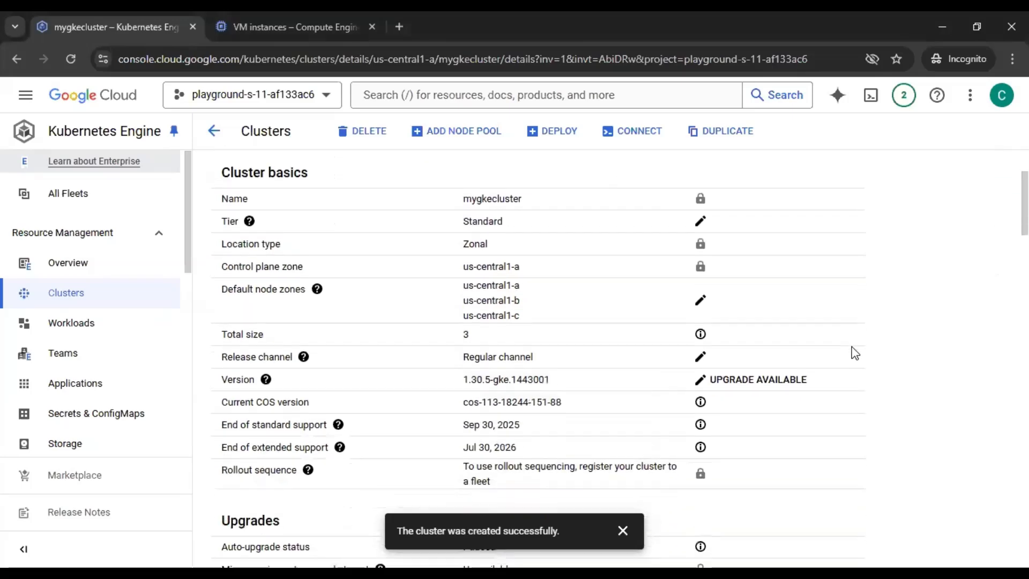
scroll(852, 351, up, 1)
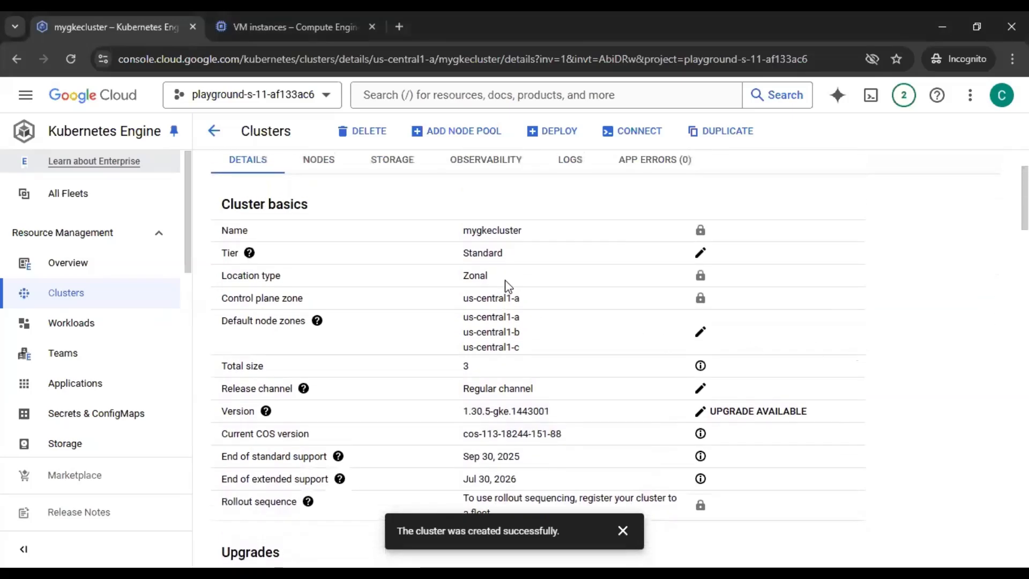
scroll(509, 286, down, 1)
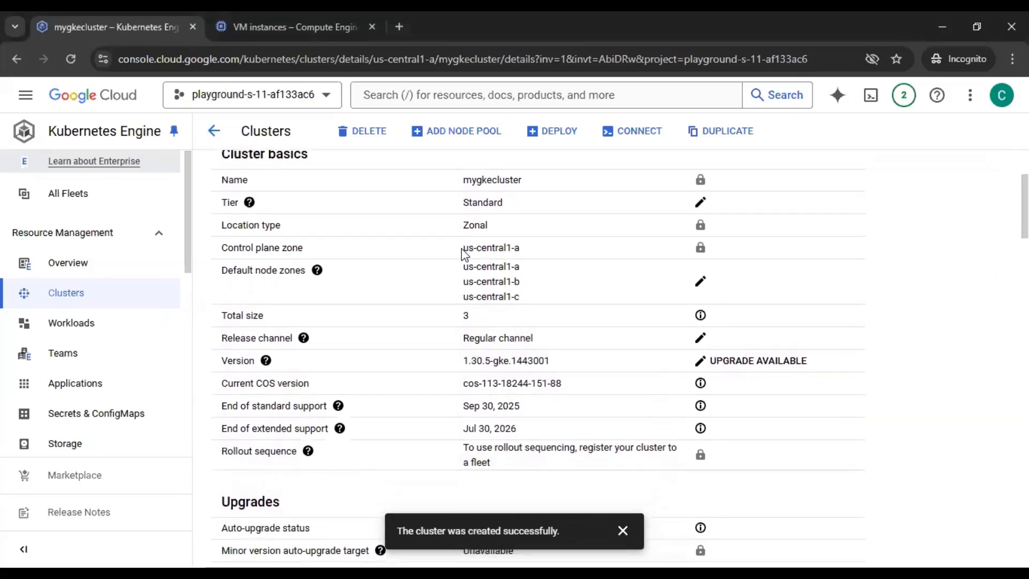
drag(463, 248, 520, 249)
click(946, 340)
scroll(947, 340, down, 1)
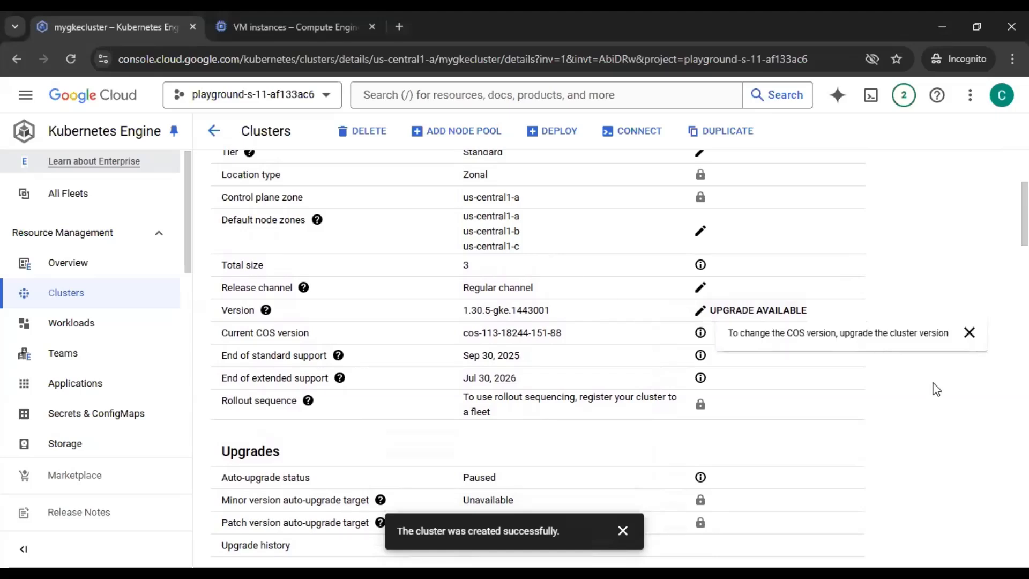
scroll(939, 396, down, 2)
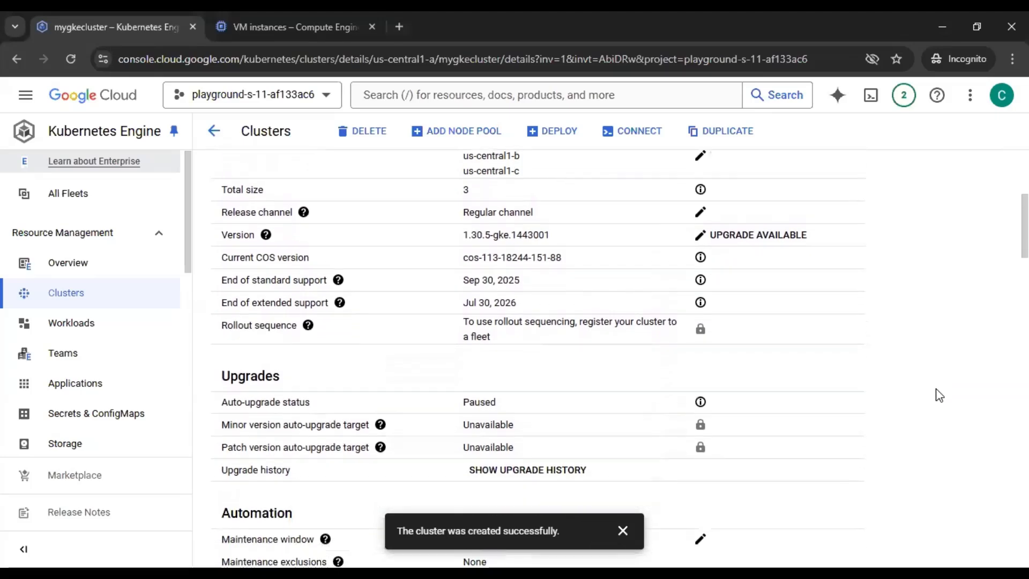
scroll(939, 395, down, 1)
scroll(939, 396, down, 4)
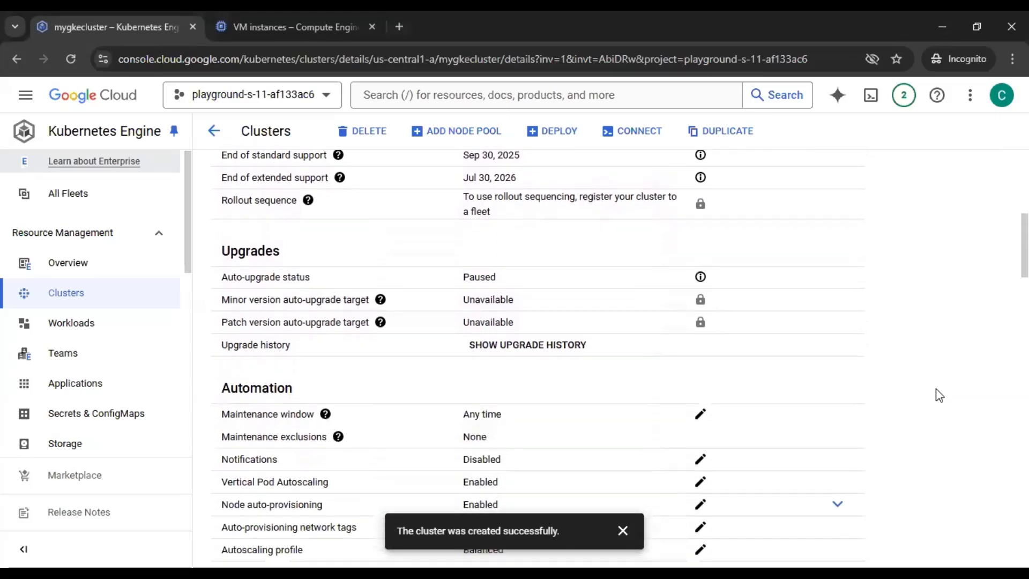
scroll(939, 395, down, 3)
scroll(930, 374, up, 12)
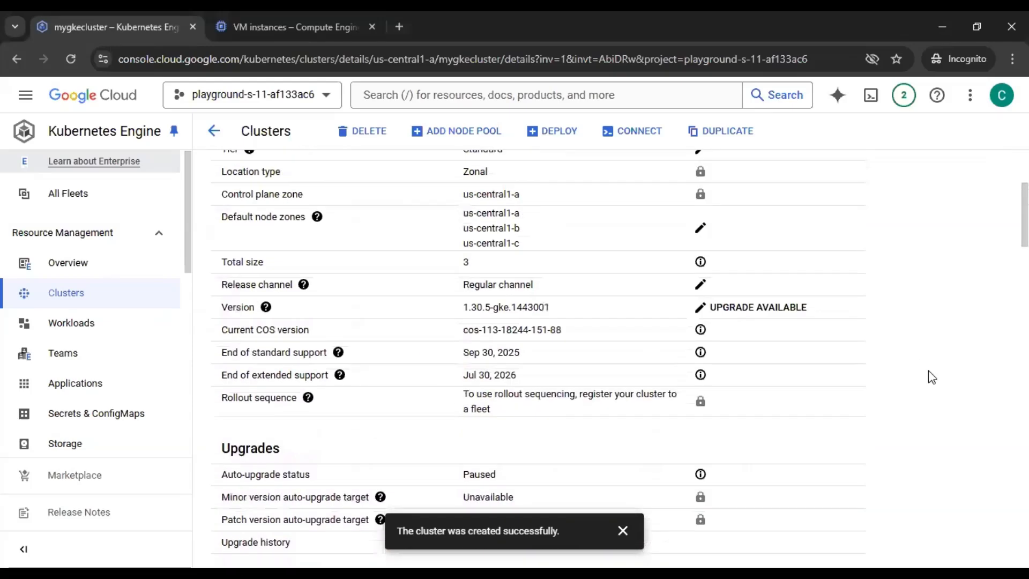
scroll(951, 379, up, 1)
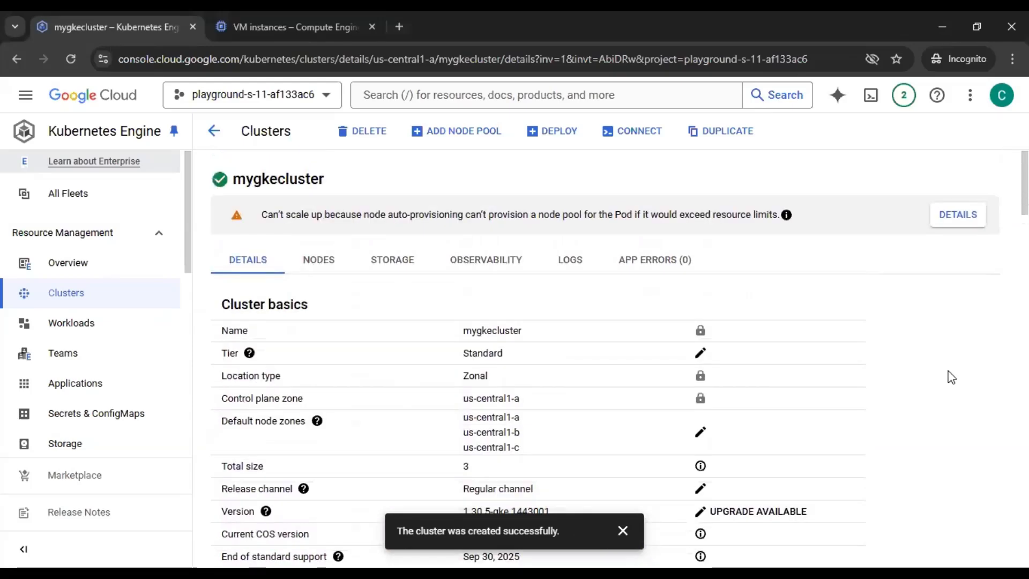
- Copy the gcloud get-credentials command from mygkecluster's connection information and close the dialog
click(631, 138)
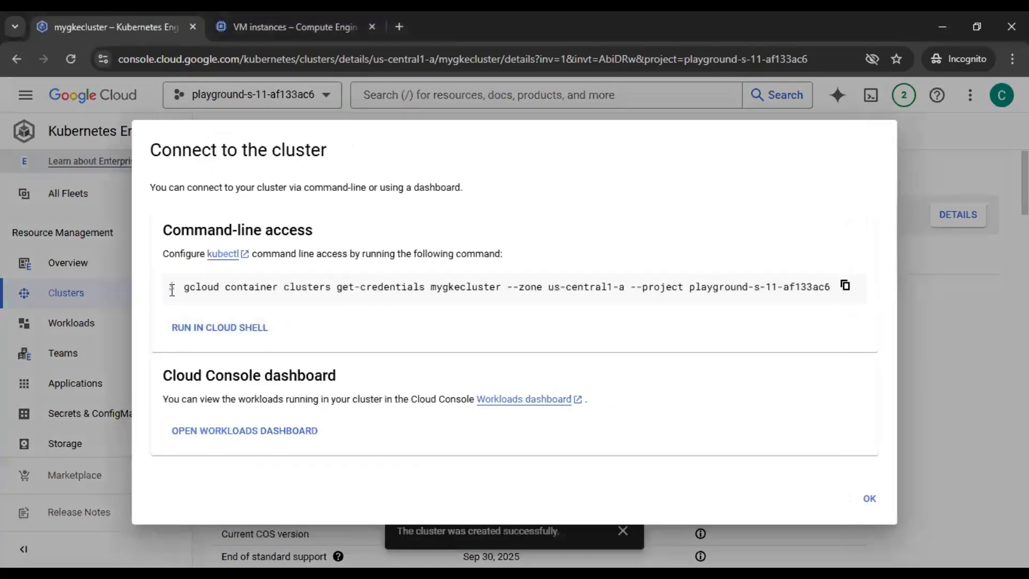
drag(184, 288, 839, 296)
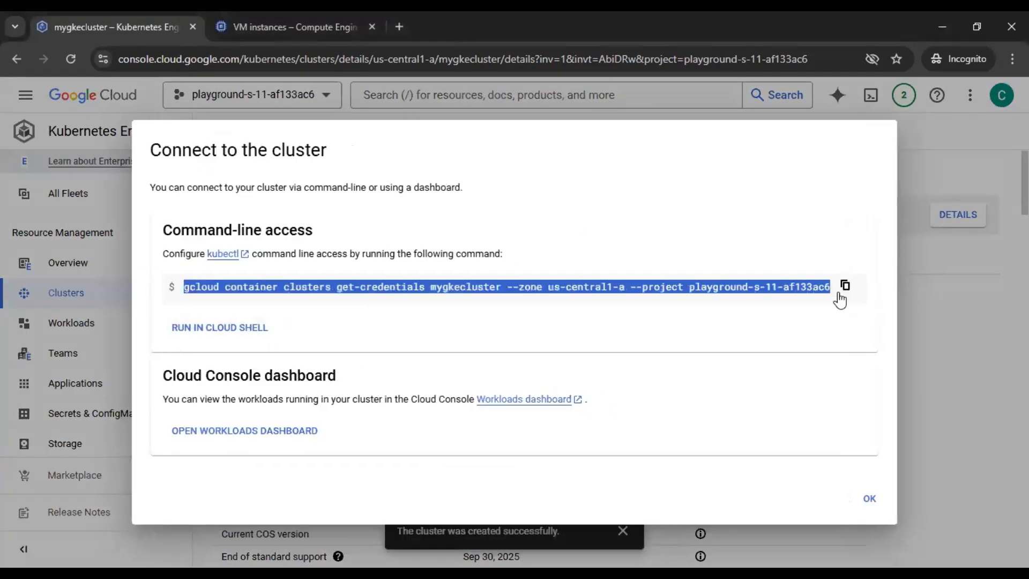
click(845, 286)
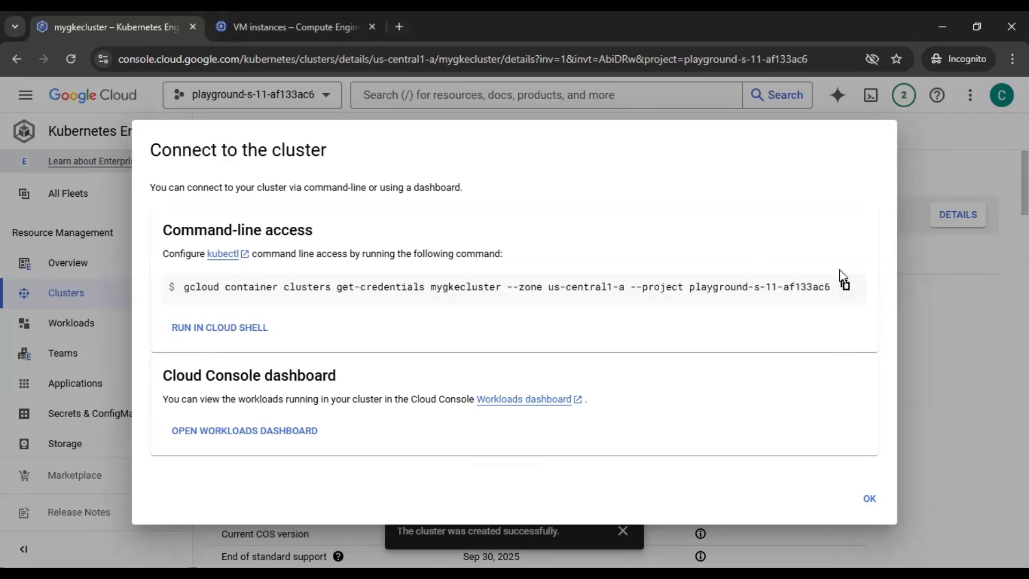
click(845, 286)
click(948, 302)
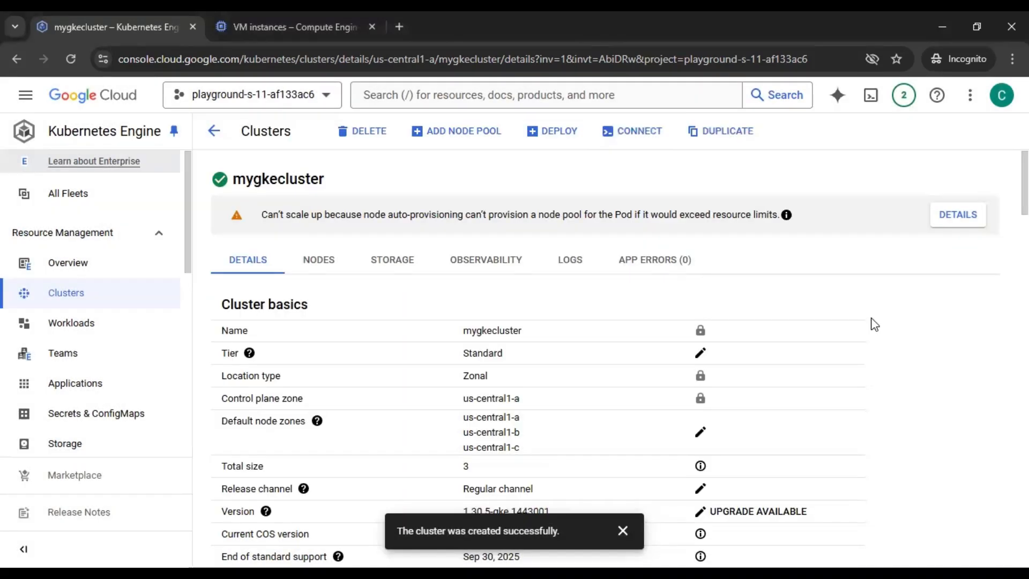
- Start Cloud Shell, dismiss the cluster creation notification, and continue the shell session in its own browser tab
click(867, 111)
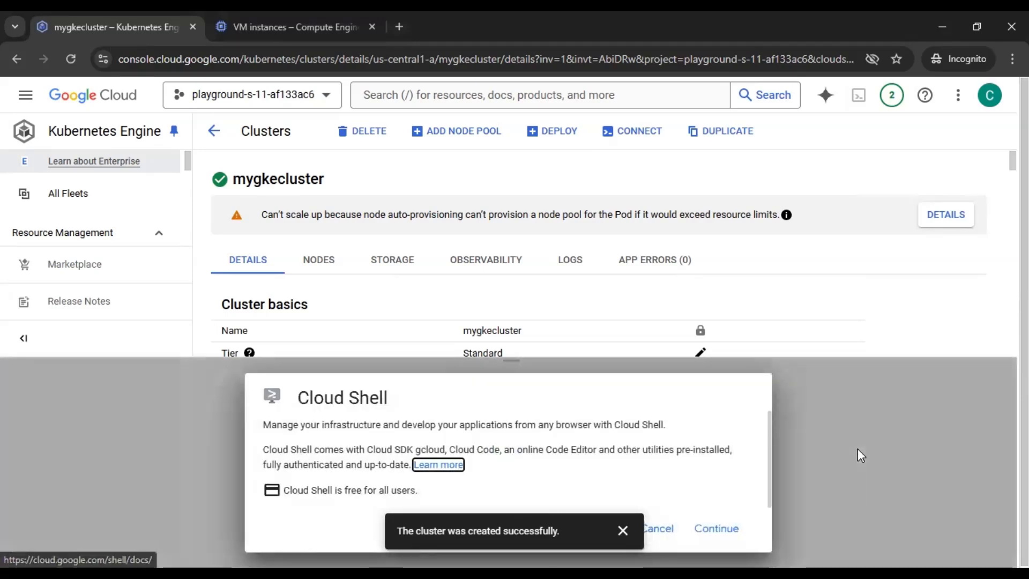
click(623, 530)
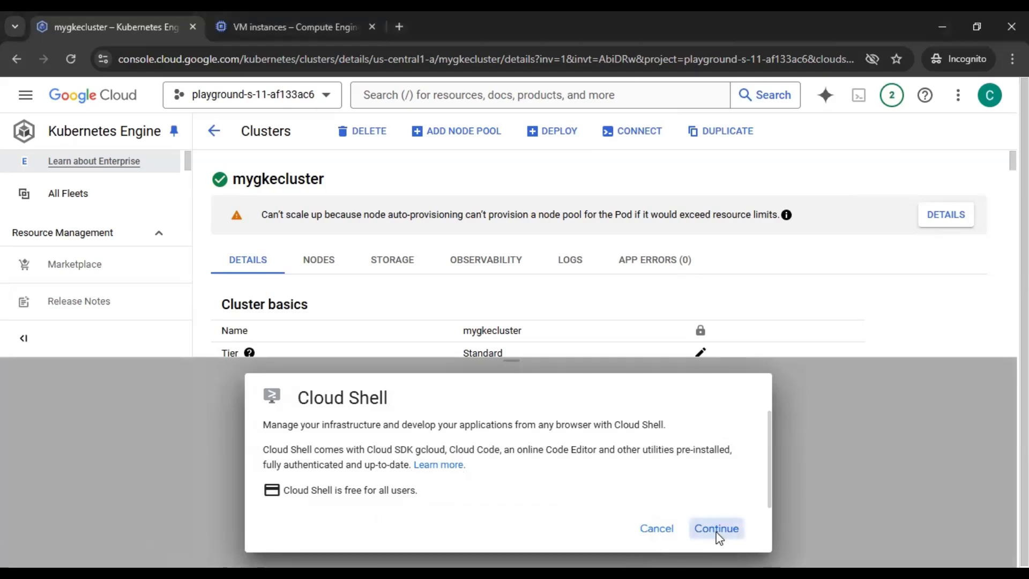
click(717, 529)
click(963, 375)
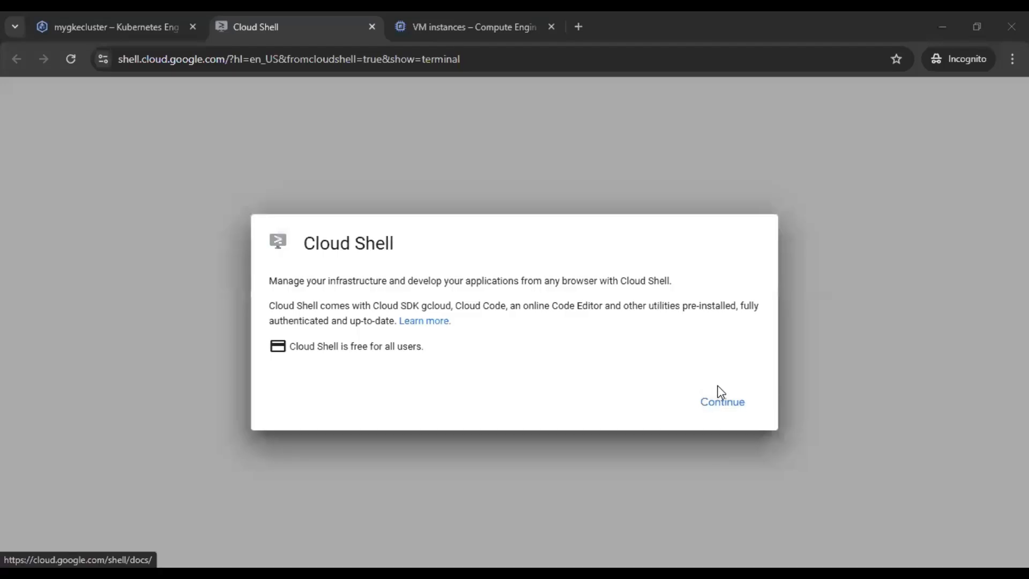
click(721, 399)
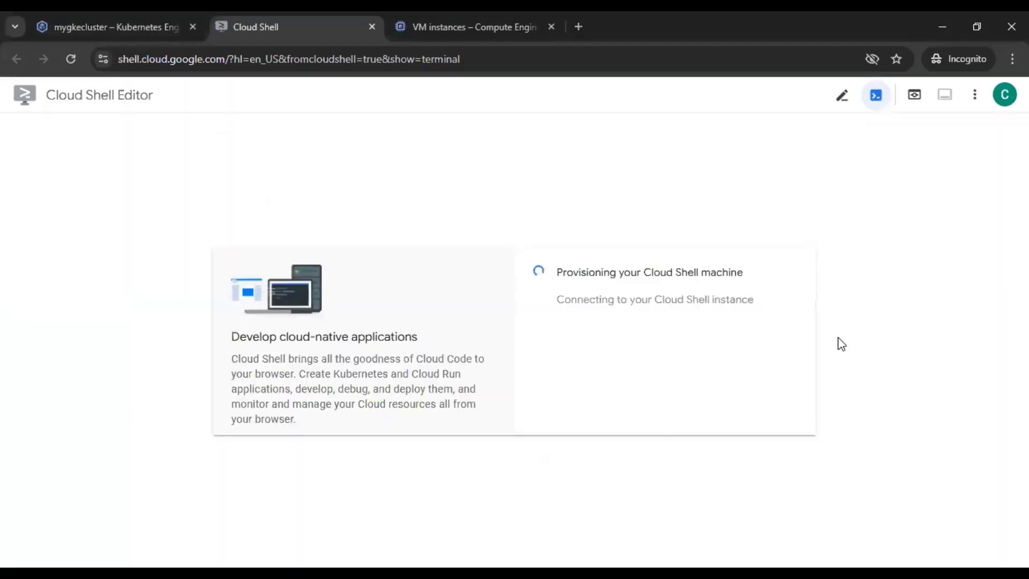
- Run the copied gcloud container clusters get-credentials command for mygkecluster in zone us-central1-a
click(739, 184)
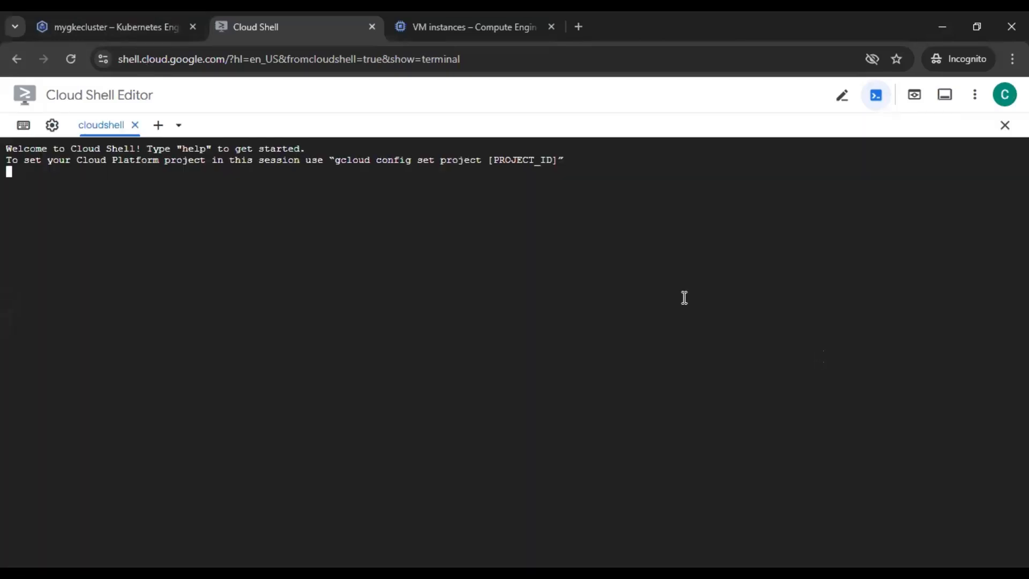
key(ctrl+v)
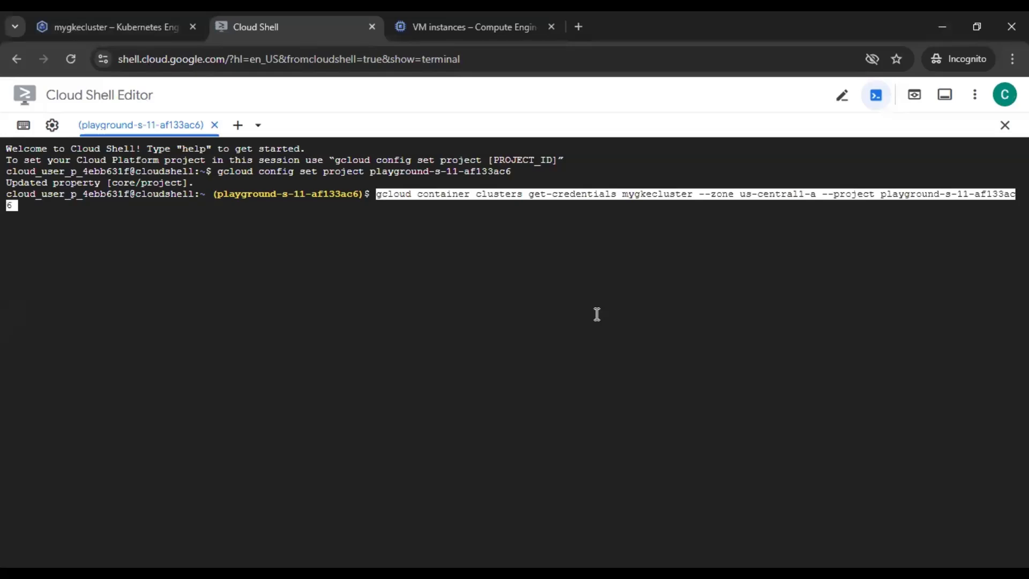
key(Return)
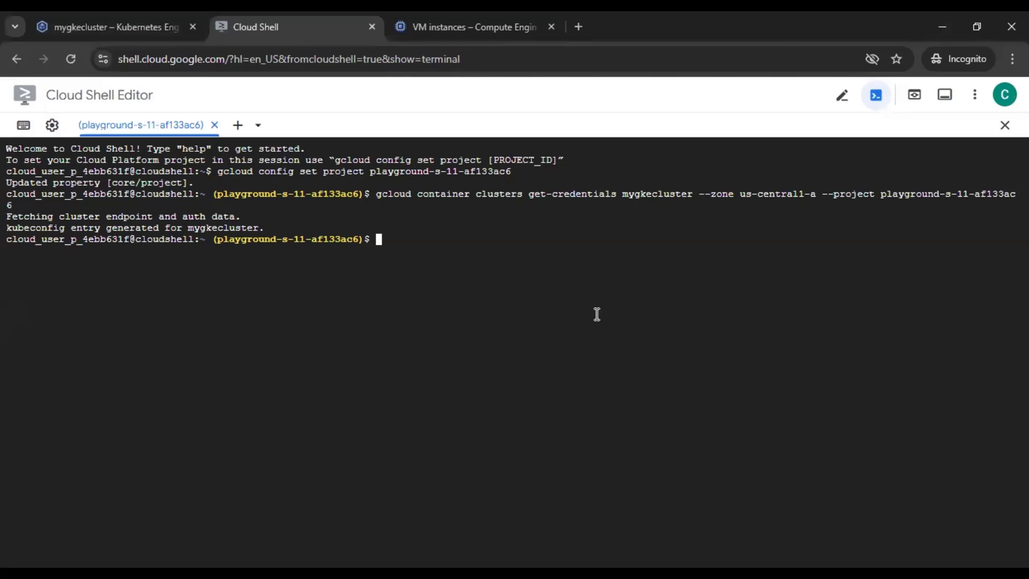
- List the cluster's nodes with kubectl get nodes -o wide and examine the first node's OS image
text(kubectl get nodes -o wide)
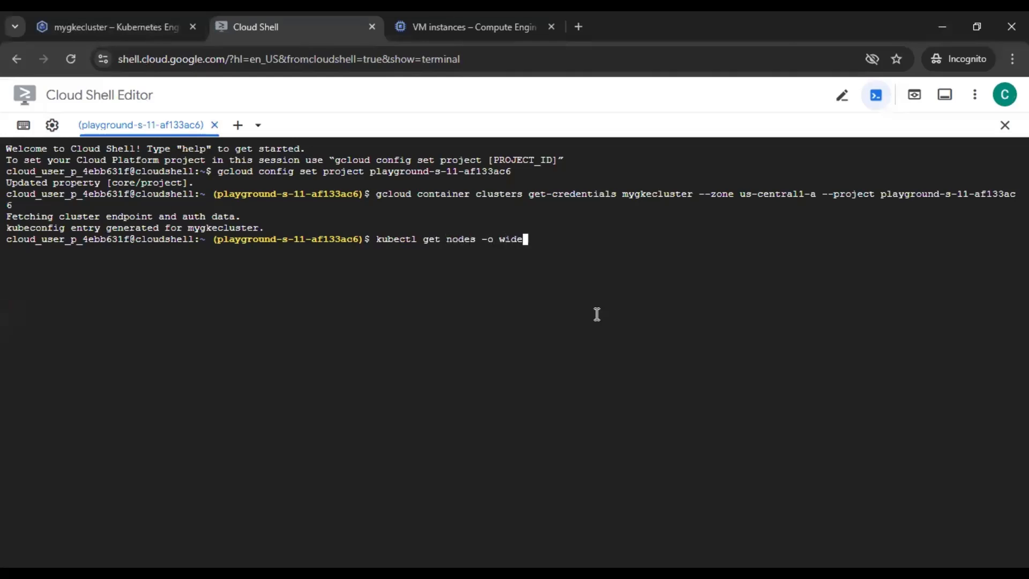
key(Return)
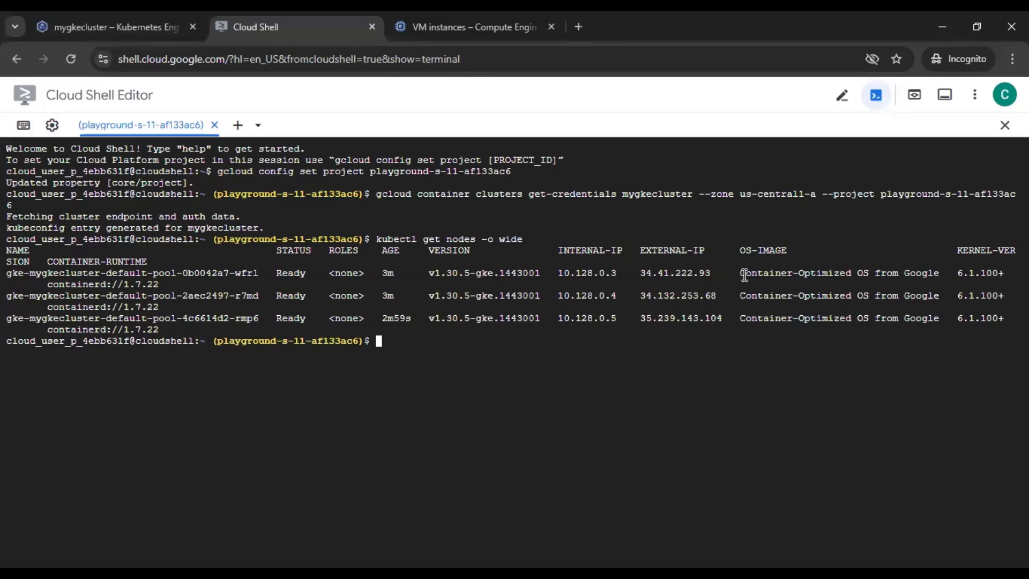
drag(740, 272, 948, 275)
click(906, 326)
- List the pods in the default namespace with kubectl get pods -o wide
text(kubectl get pos)
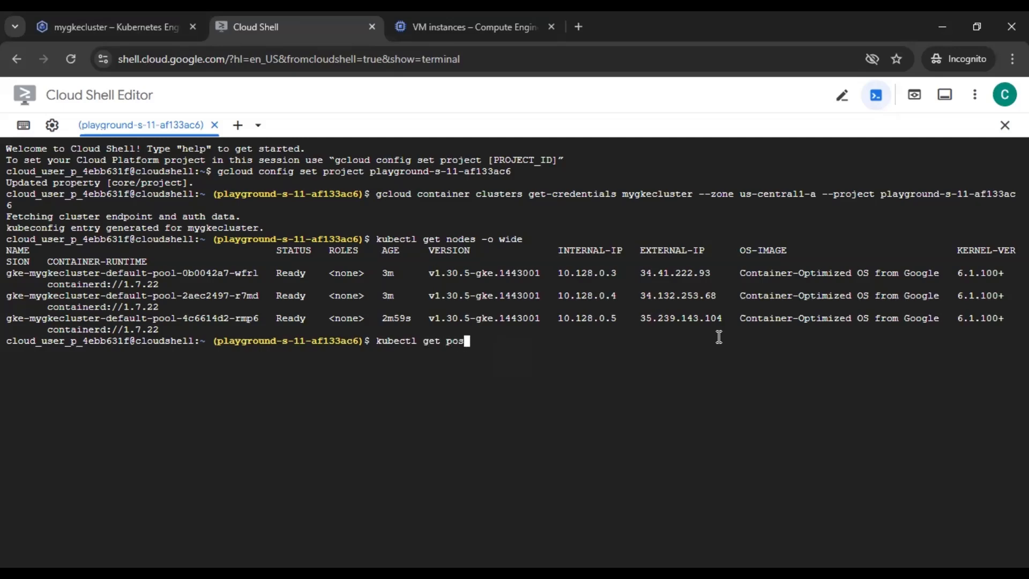
key(BackSpace)
text(ds -o wide)
key(Return)
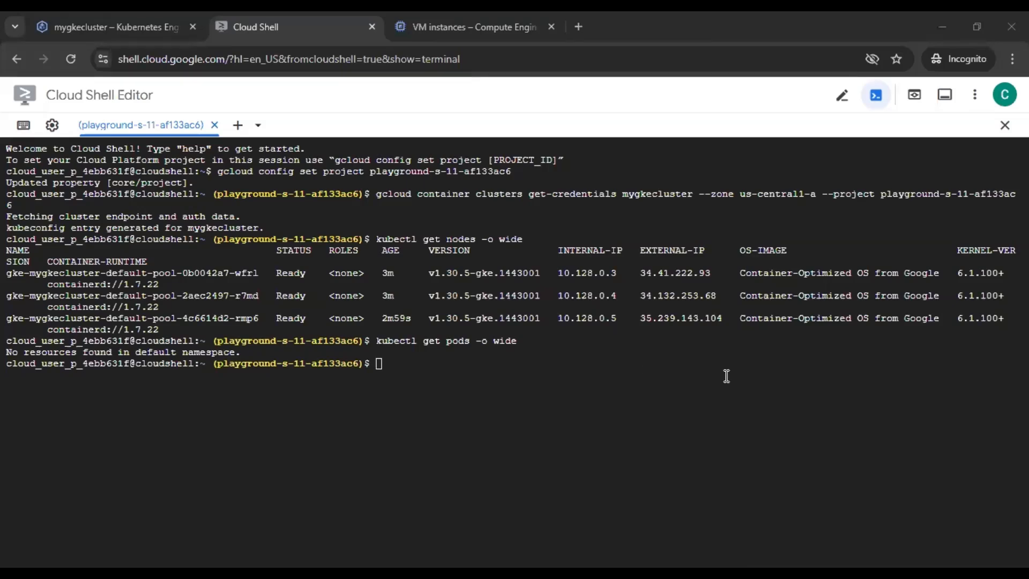
- Create a pod named nginx from the docker.io/nginx image using kubectl run
click(690, 366)
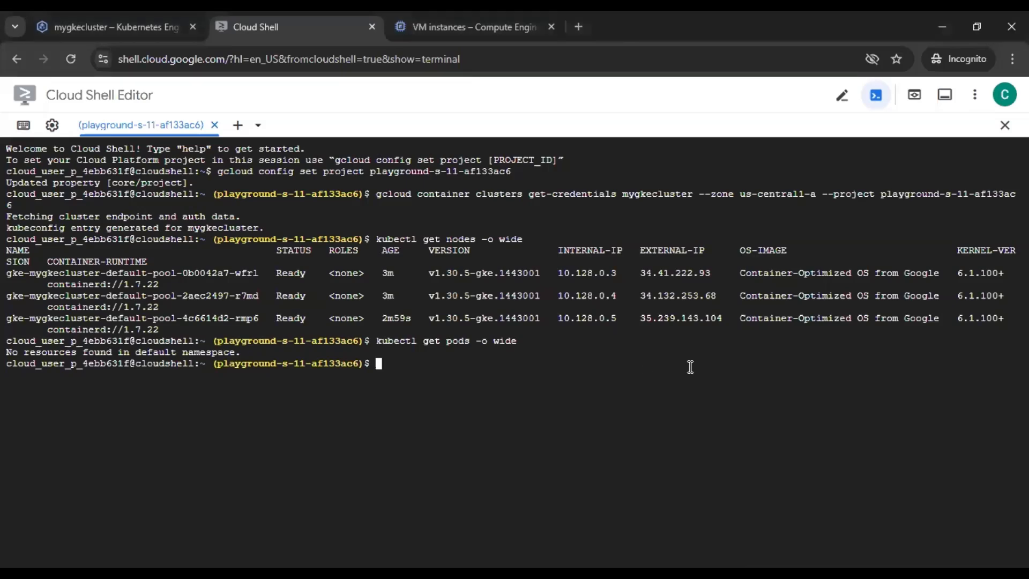
key(ctrl+v)
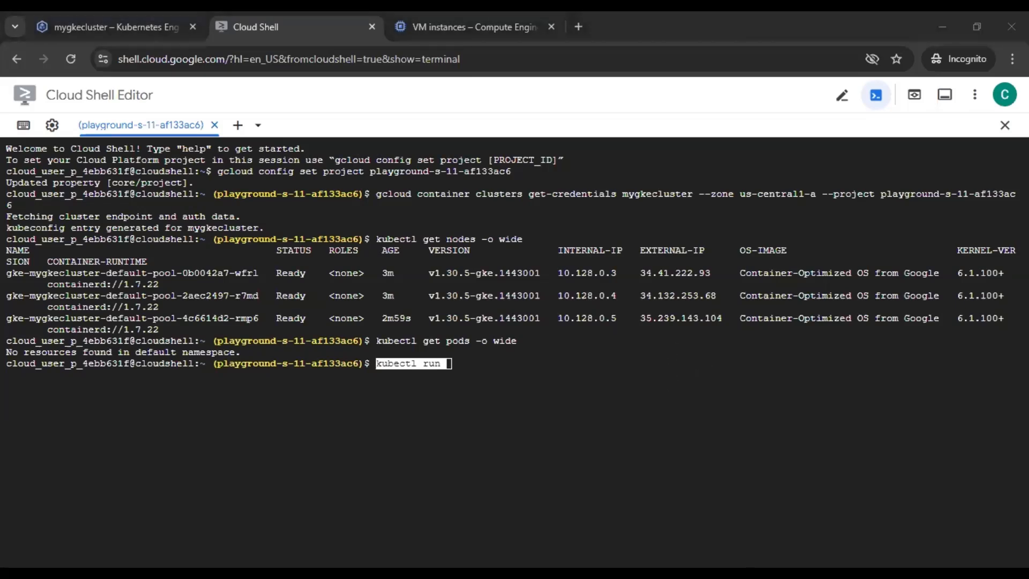
click(490, 359)
text(nginx)
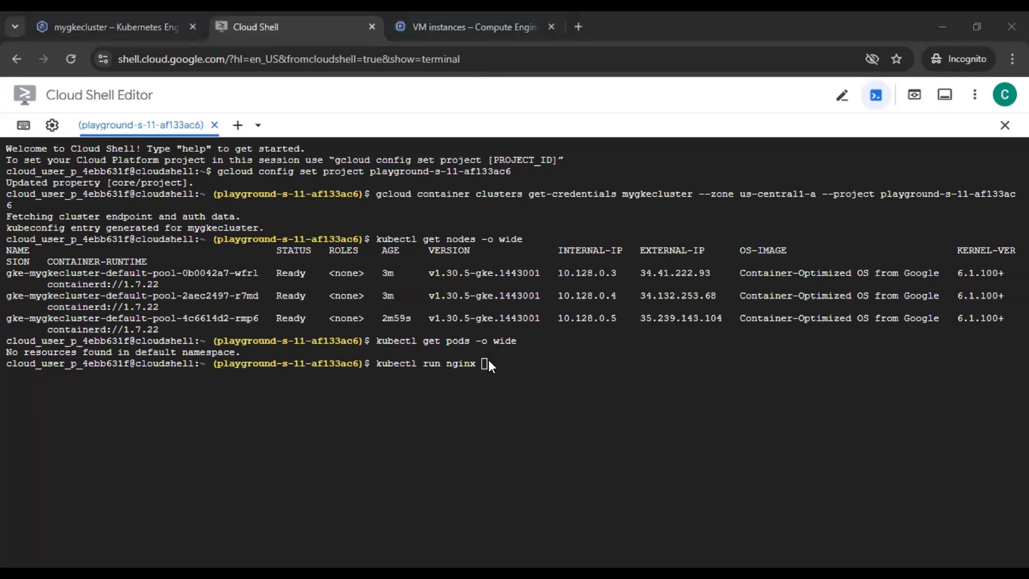
click(737, 262)
key(ctrl+v)
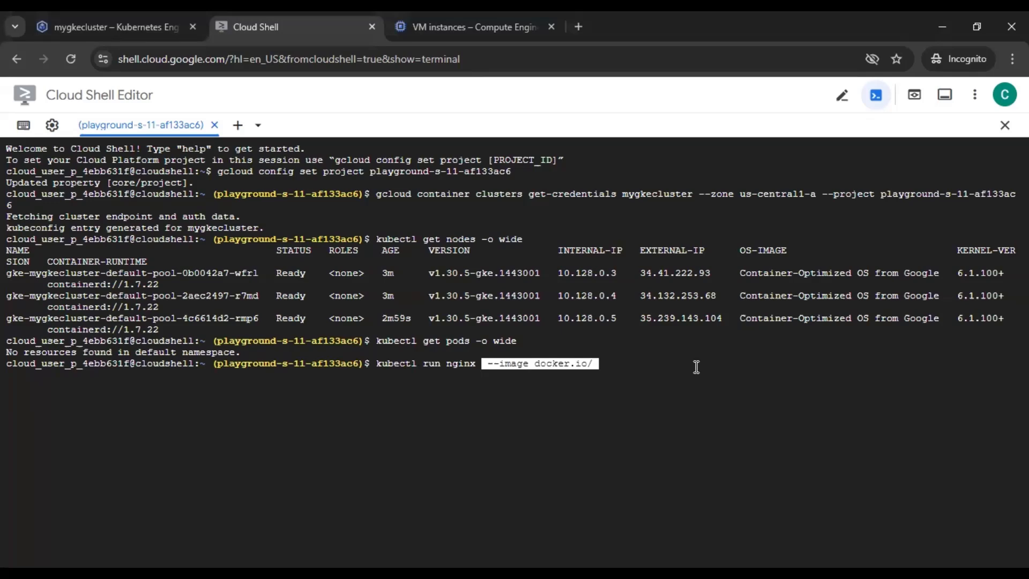
text(nginx)
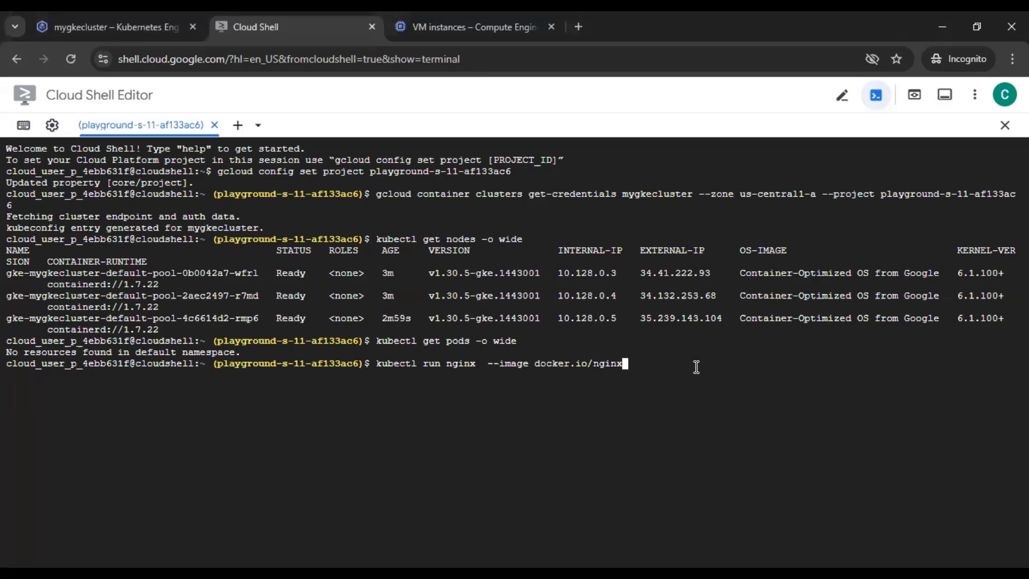
key(Return)
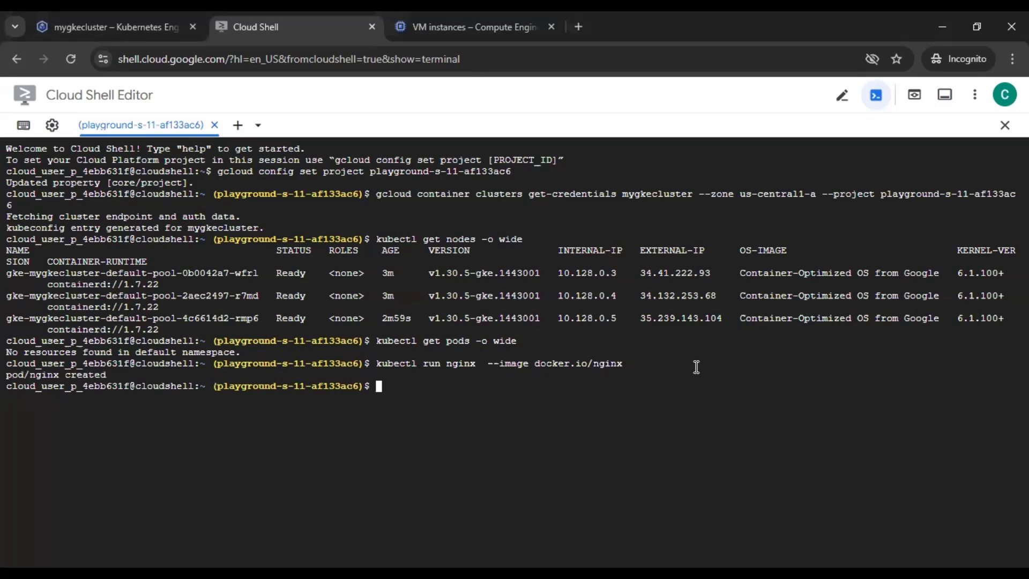
- Check the nginx pod with kubectl get pods -o wide and list the services with kubectl get svc -o wide
text(kubectl get pods -o wide)
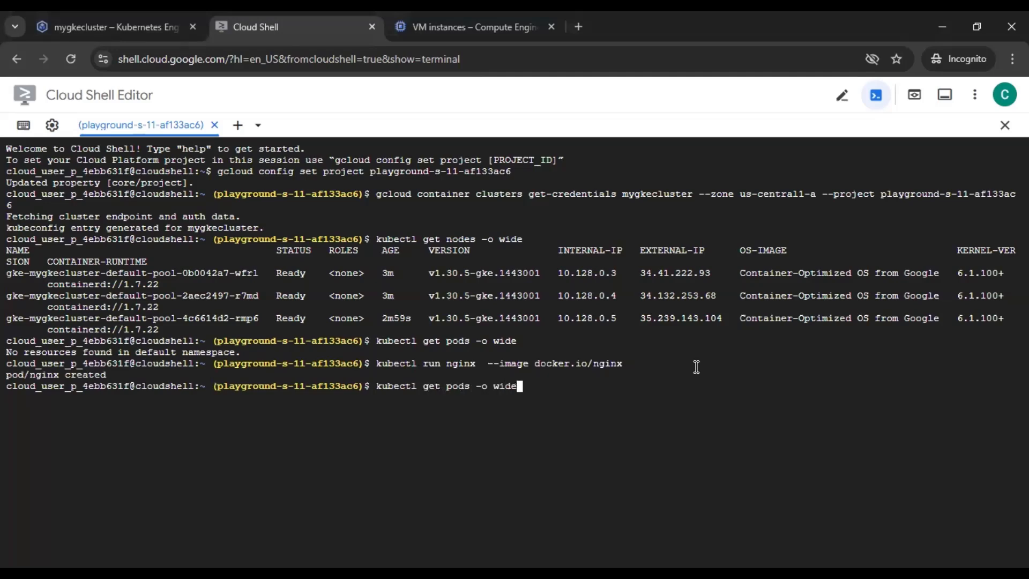
key(Return)
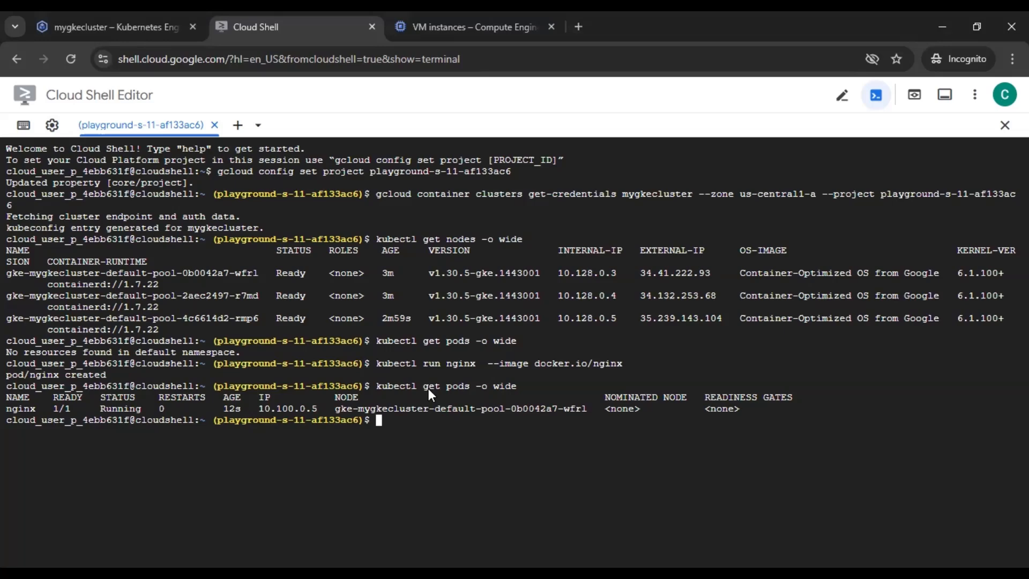
text(kubectl get svc -o wide)
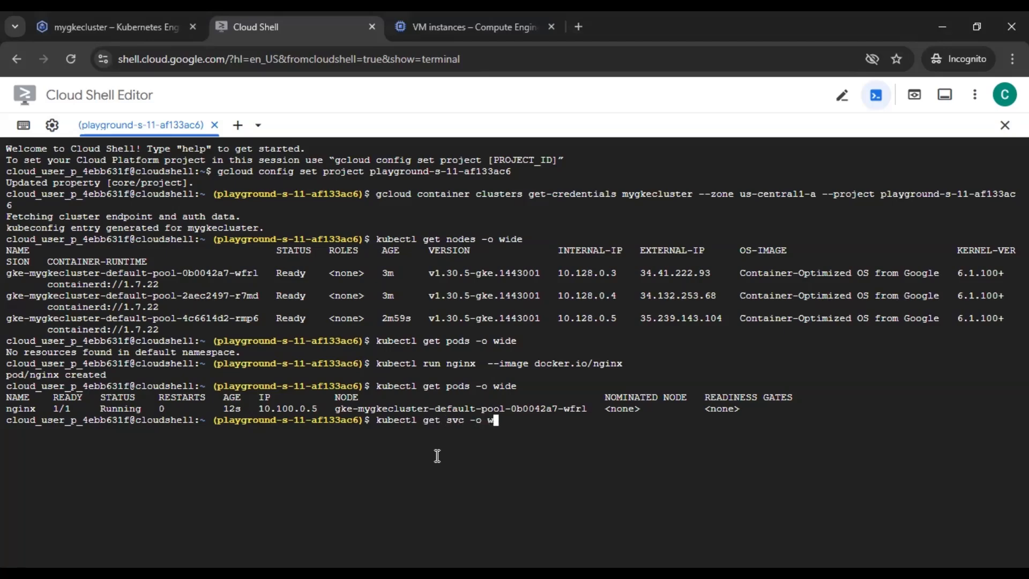
key(Return)
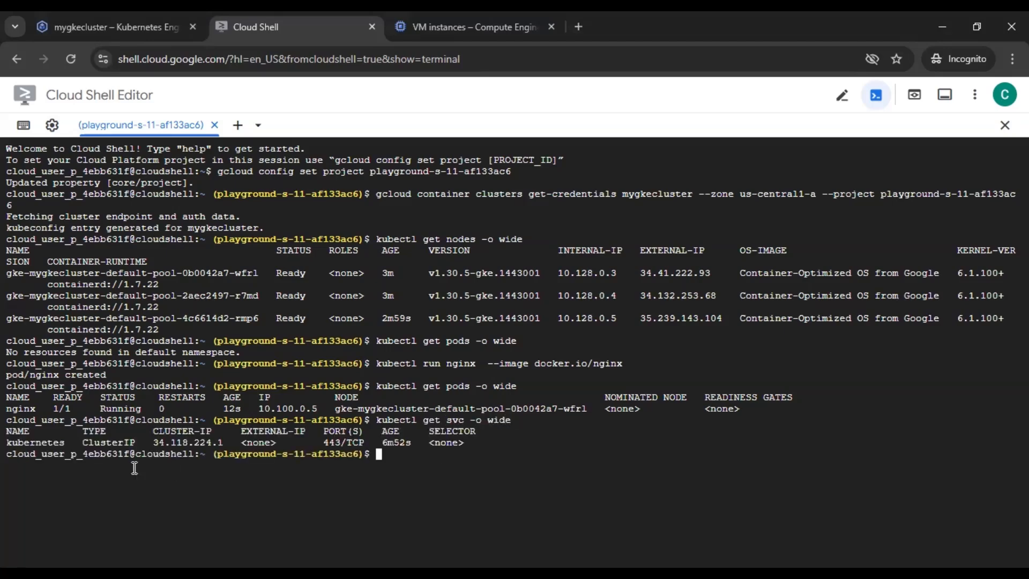
double_click(42, 443)
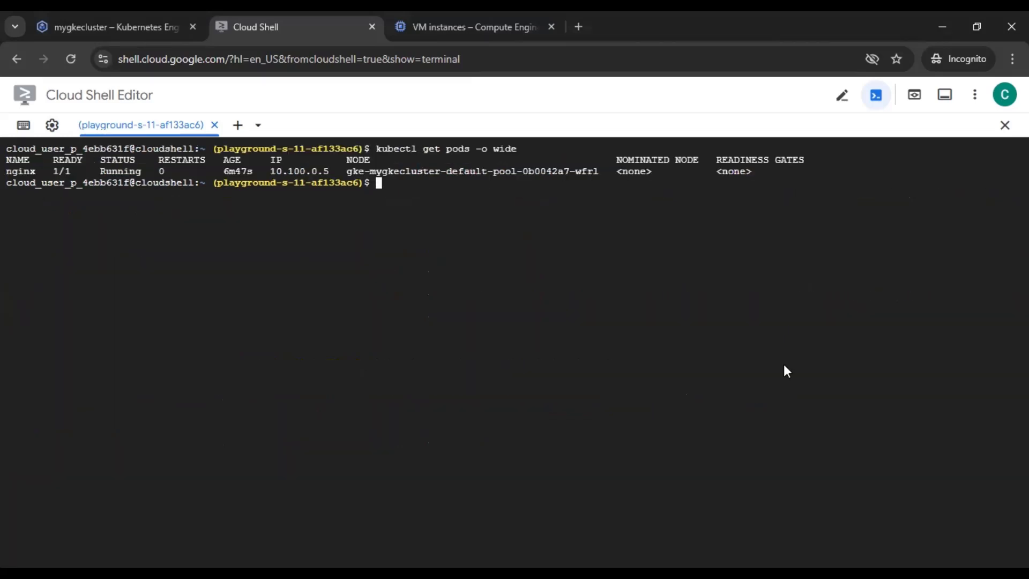
- List all resources in the default namespace with kubectl get all
text(get all)
key(Home)
text(kubectl)
key(Return)
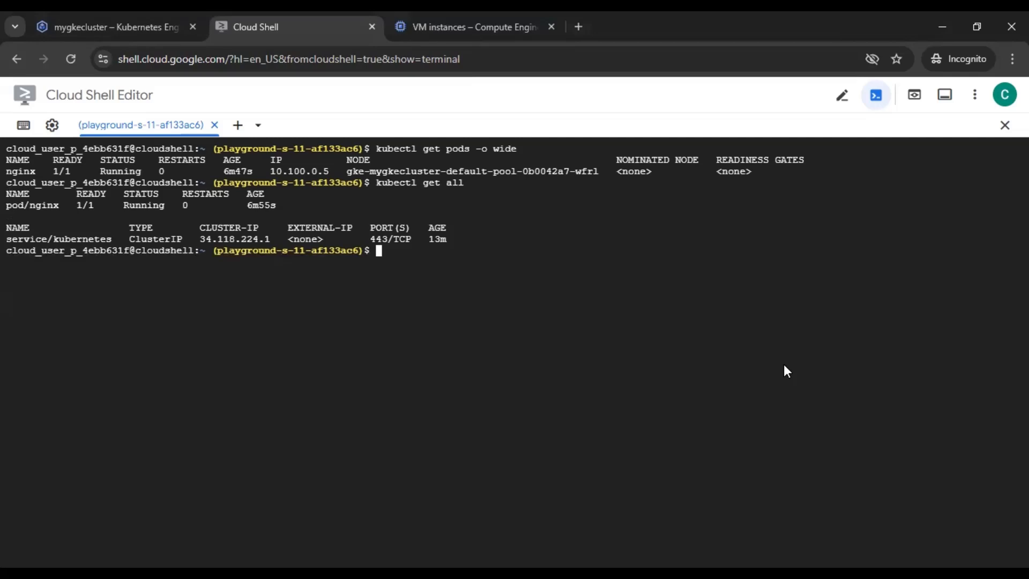
- Expose the nginx pod on port 80 as a LoadBalancer service using kubectl expose pod nginx --type=LoadBalancer --port=80
text(kubectl expose pod nginx --type=loadbalancer --port=80)
key(Home)
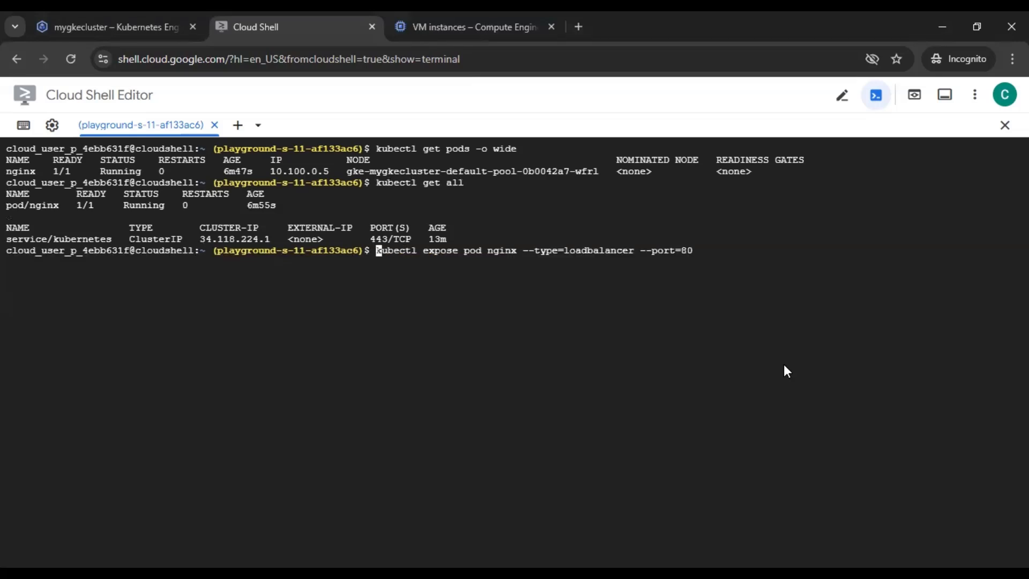
key(Right)
key(Right)
key(Right)
key(Right)
key(Right)
key(Right)
key(Right)
key(Right)
key(Right)
key(Right)
key(Right)
key(Right)
key(Right)
key(Right)
key(Right)
key(Right)
key(Right)
key(Right)
key(Right)
key(Right)
key(Right)
key(Right)
key(Right)
key(Right)
key(Right)
key(Right)
key(Right)
key(Right)
key(Right)
key(Delete)
key(Delete)
key(Delete)
key(Delete)
key(Delete)
key(Delete)
key(Delete)
key(Delete)
key(Delete)
key(Delete)
key(Delete)
key(Delete)
key(Delete)
text(LoadBalan)
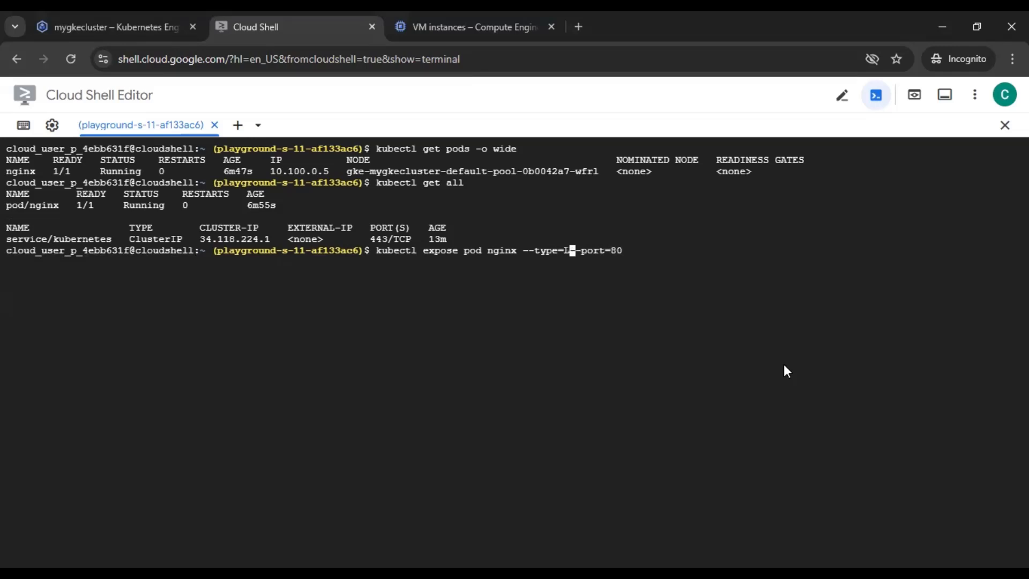
text(cer)
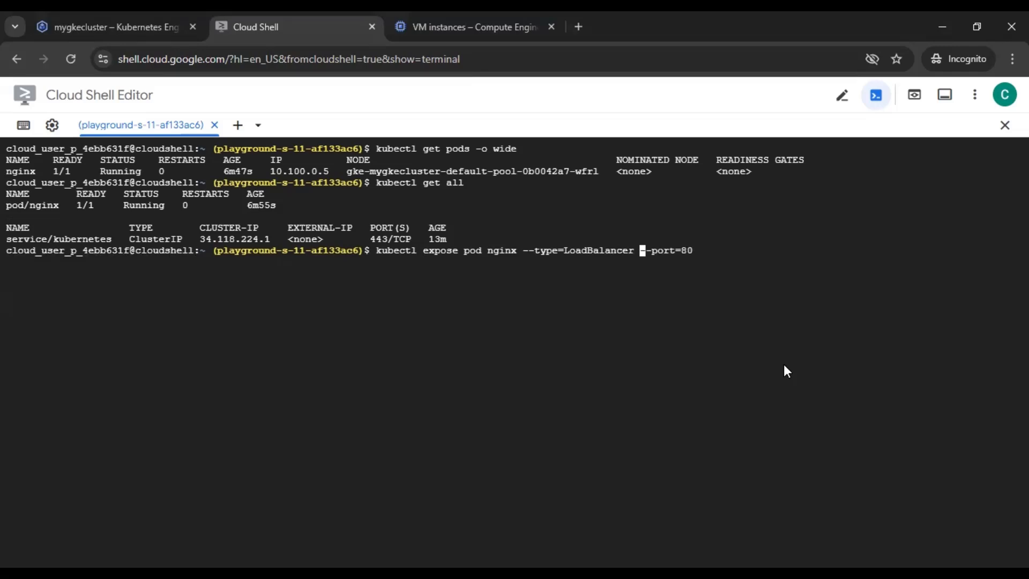
key(Return)
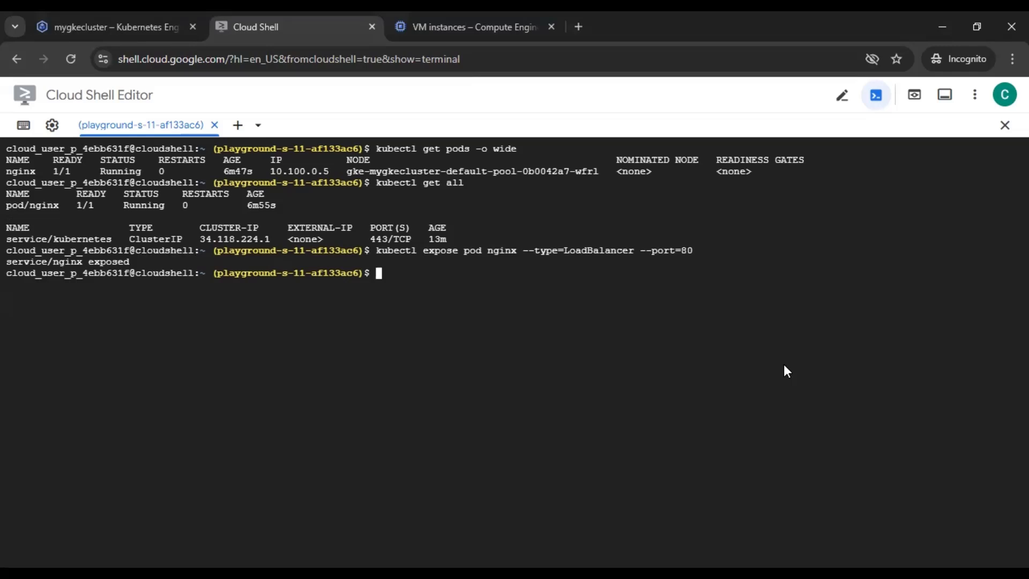
- List the services with kubectl get svc -o wide and examine the nginx service's cluster IP
text(kubectl get svc -o )
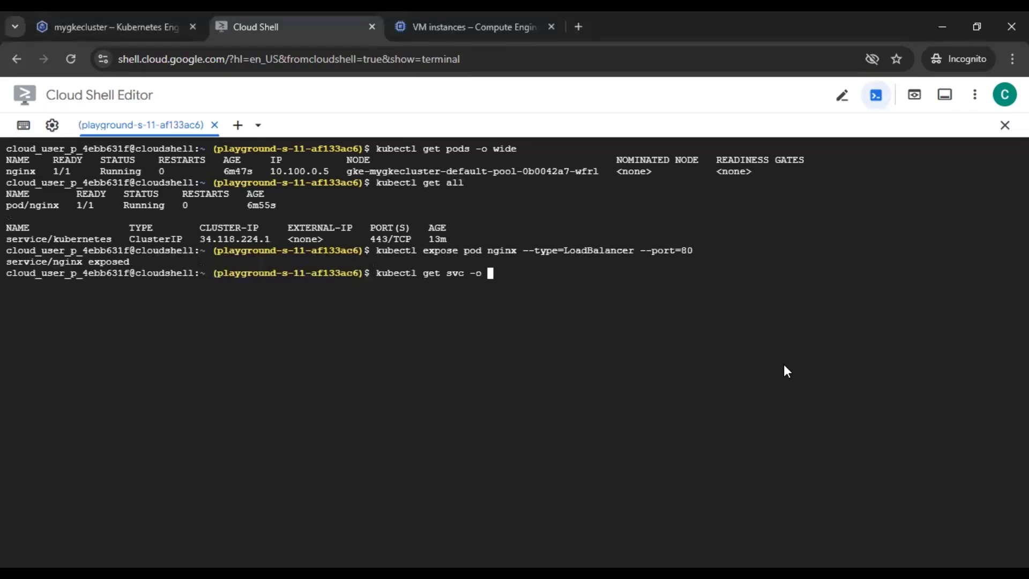
text(wide)
key(Return)
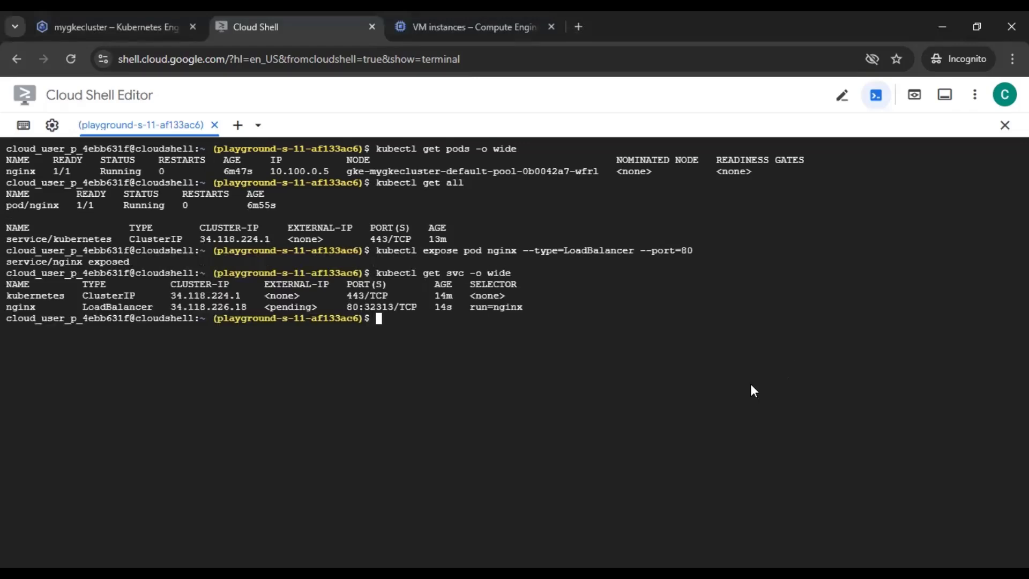
drag(172, 307, 248, 305)
click(299, 371)
- Watch the services every second with watch -n 1 kubectl get svc -o wide and monitor the nginx service's external IP
key(Up)
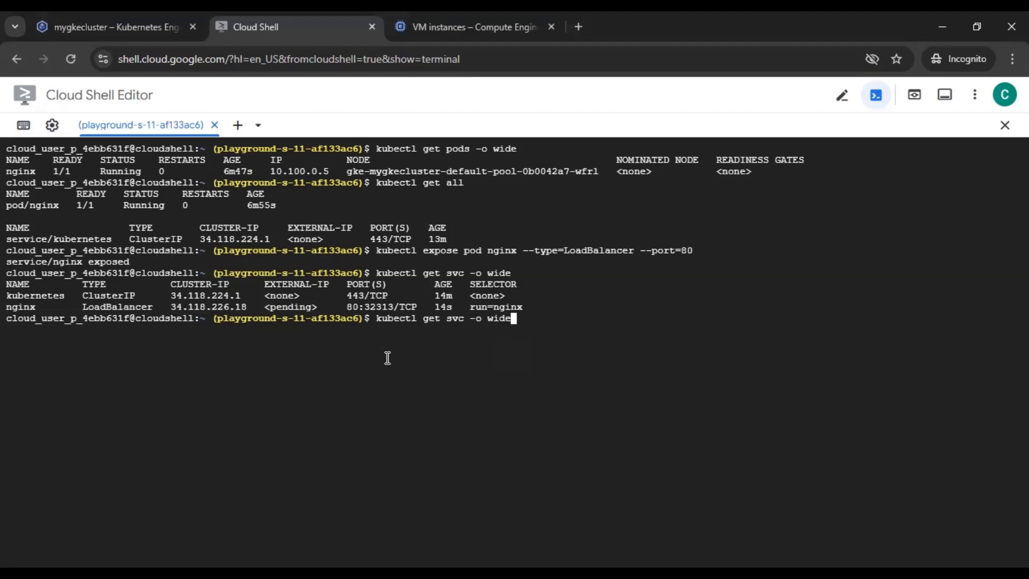
key(ctrl+Left)
key(ctrl+Left)
key(ctrl+Left)
key(ctrl+Left)
key(ctrl+Left)
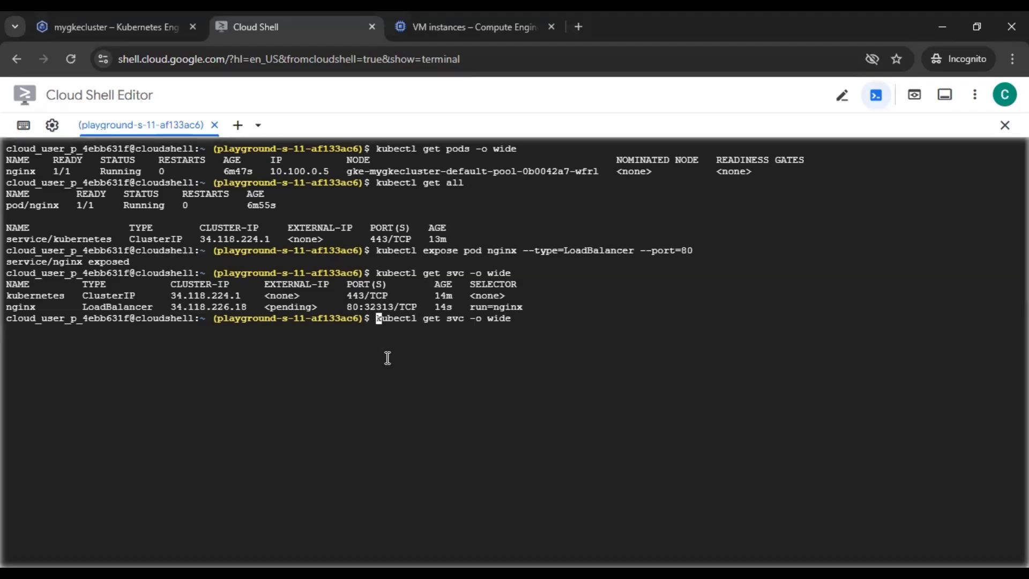
text(watch -n )
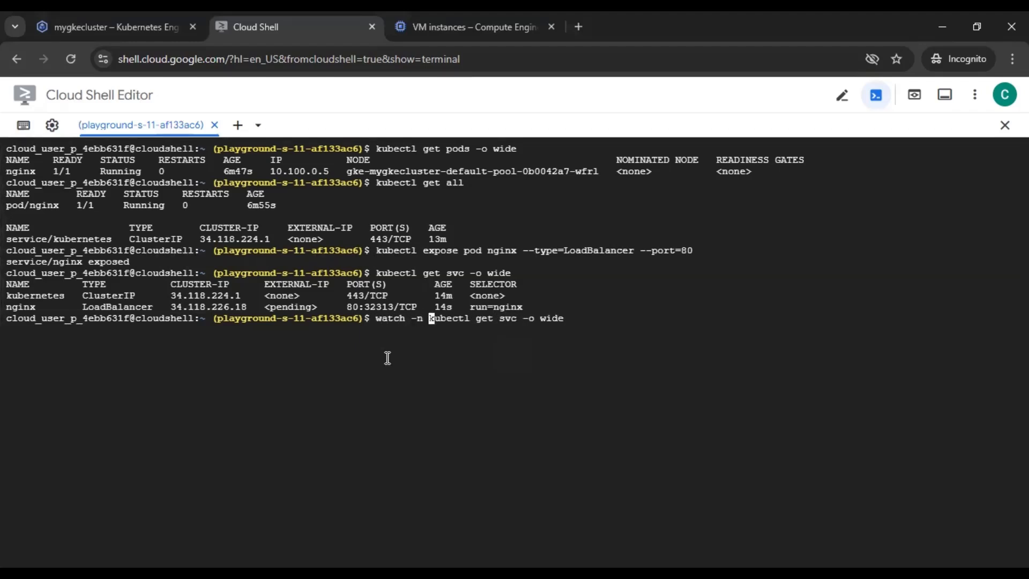
text(1)
key(Return)
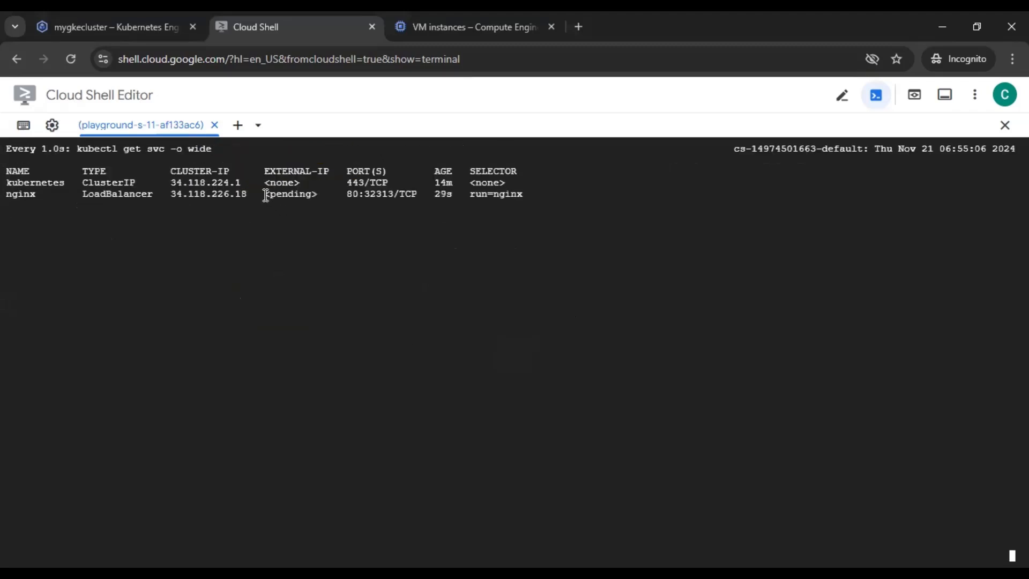
drag(265, 195, 320, 195)
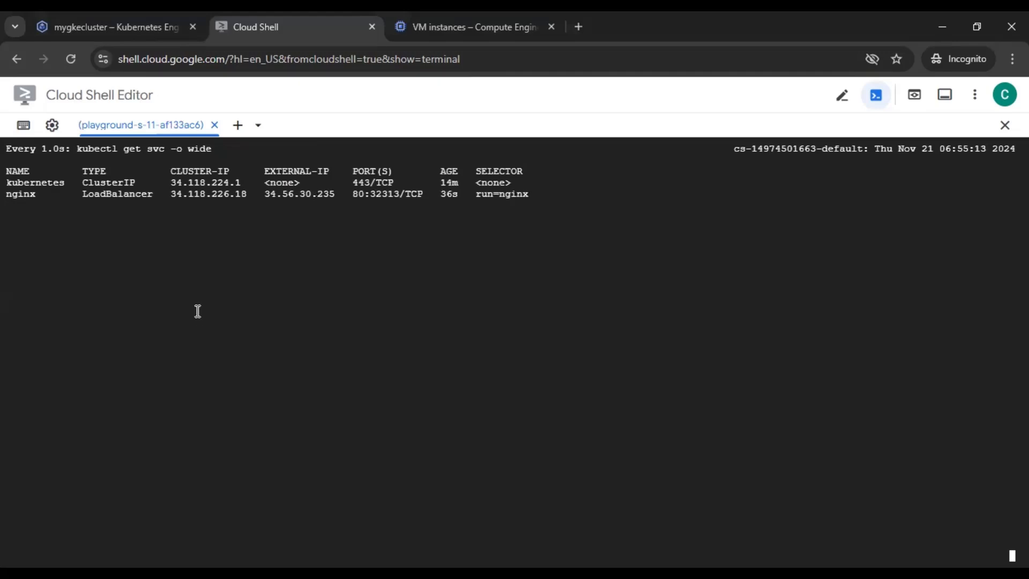
- Open the nginx service's external IP, 34.56.30.235, in a new browser tab and continue to the site despite the missing HTTPS support
drag(264, 194, 336, 195)
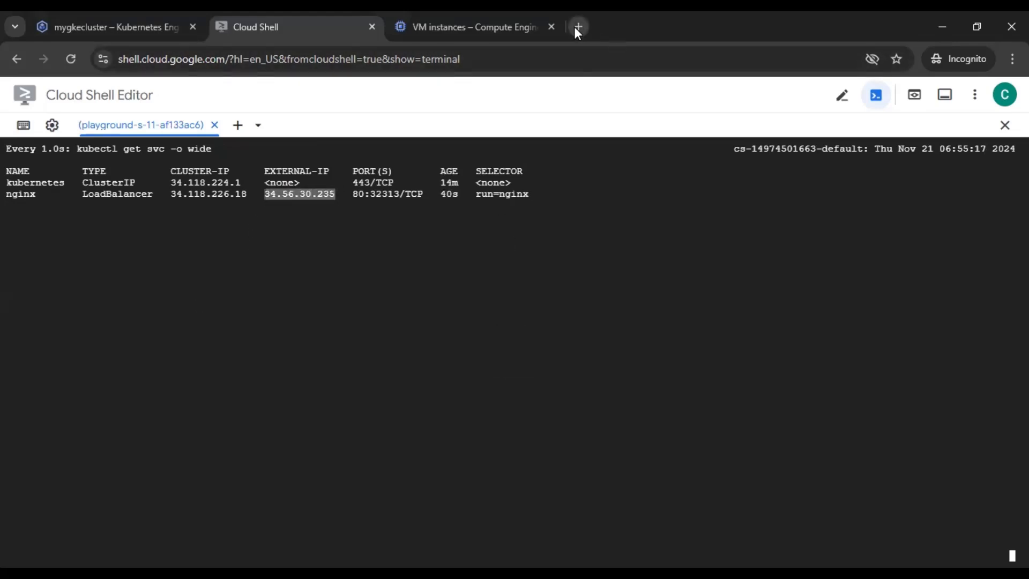
key(ctrl+t)
key(ctrl+v)
key(Return)
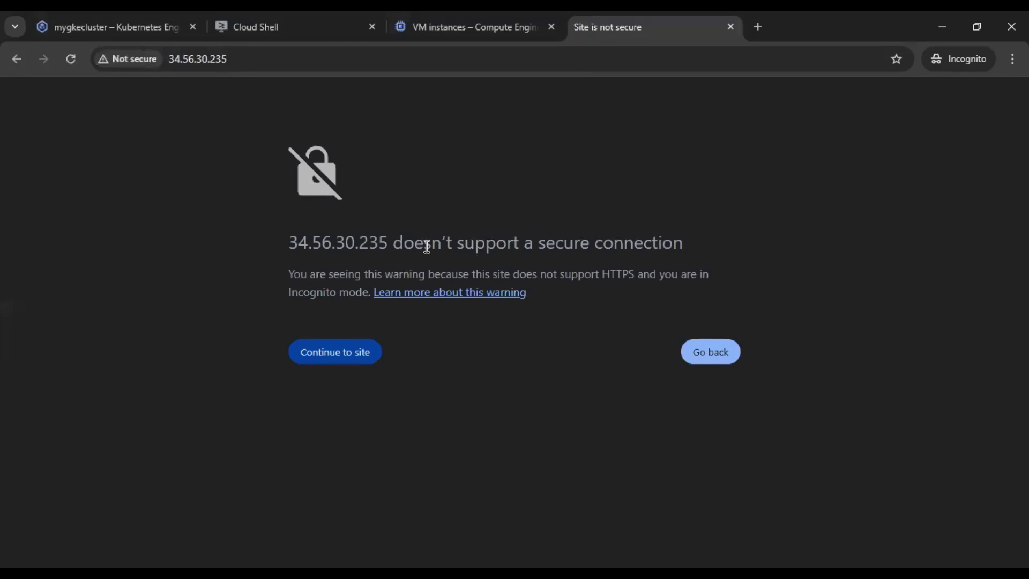
click(347, 356)
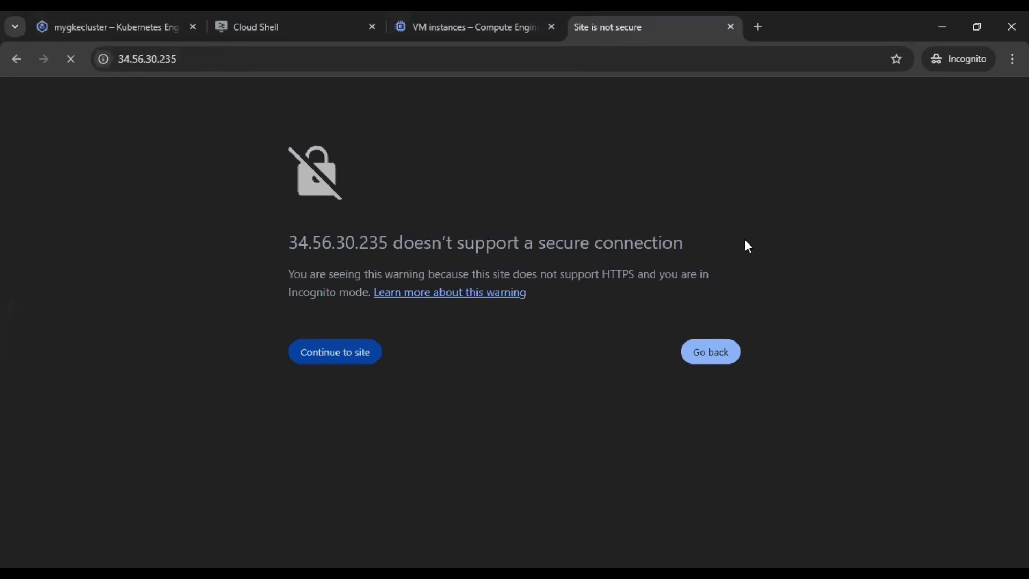